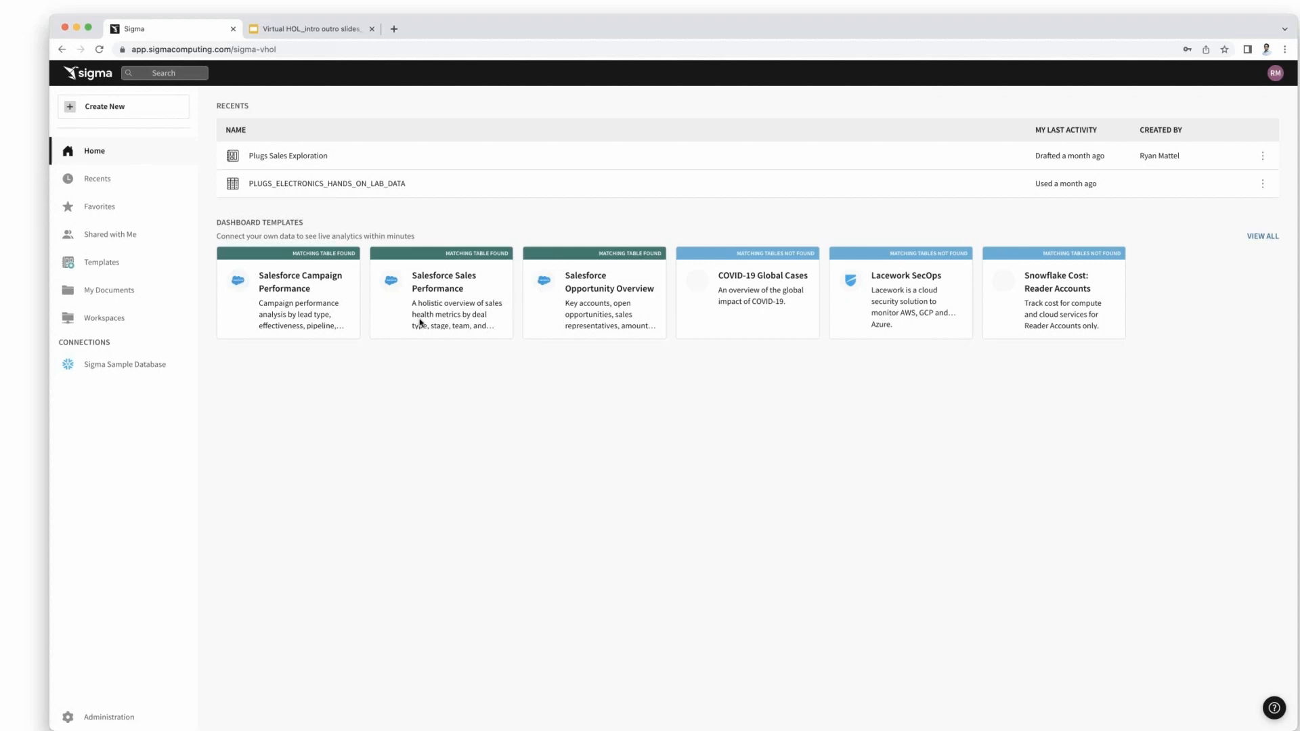
# - Open the PLUGS_ELECTRONICS_HANDS_ON_LAB_DATA table from PLUGS_ELECTRONICS in the Sigma Sample Database and explore it in a new workbook
pyautogui.click(144, 371)
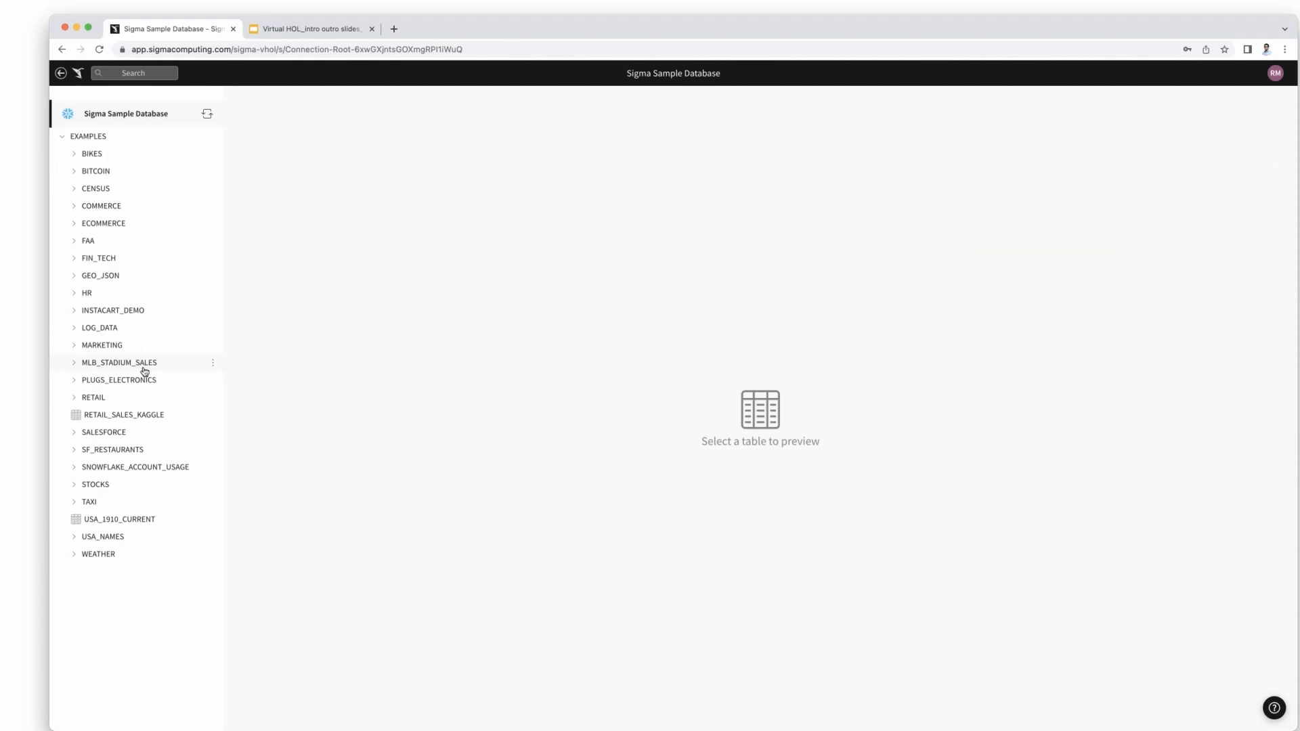
pyautogui.click(75, 380)
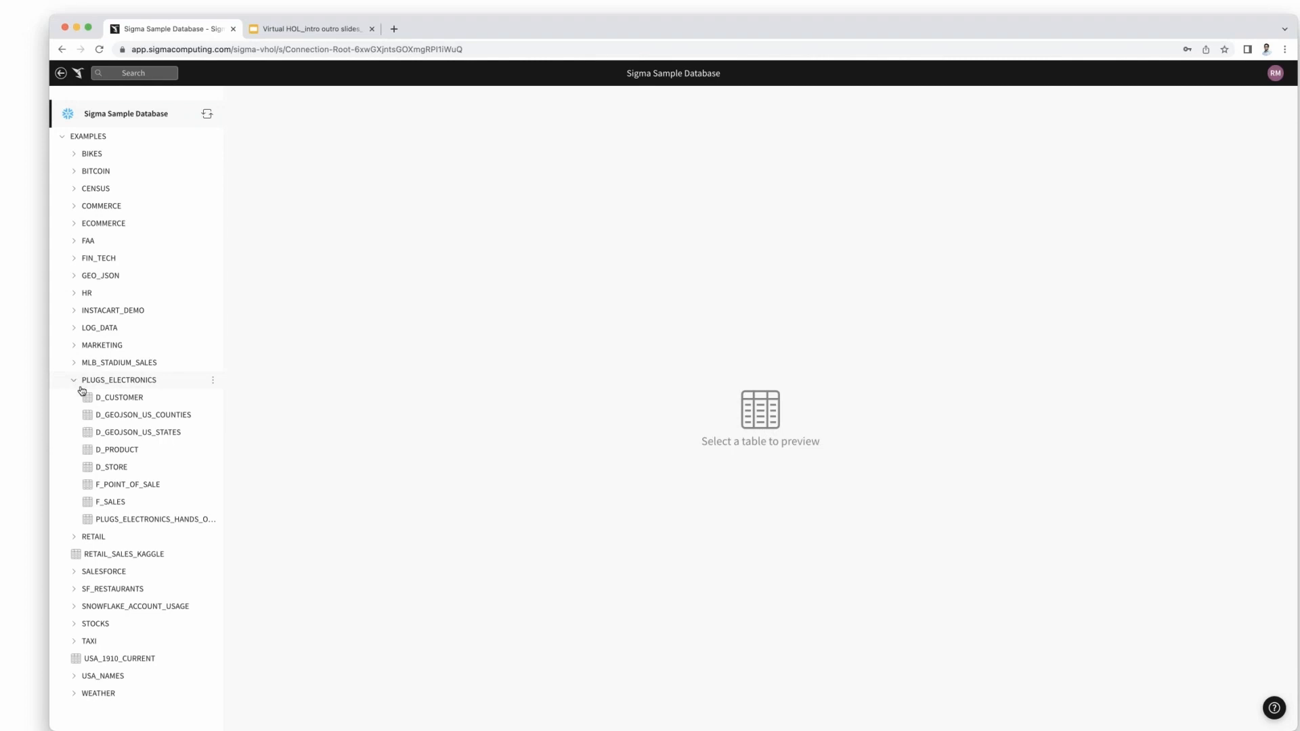
pyautogui.click(155, 522)
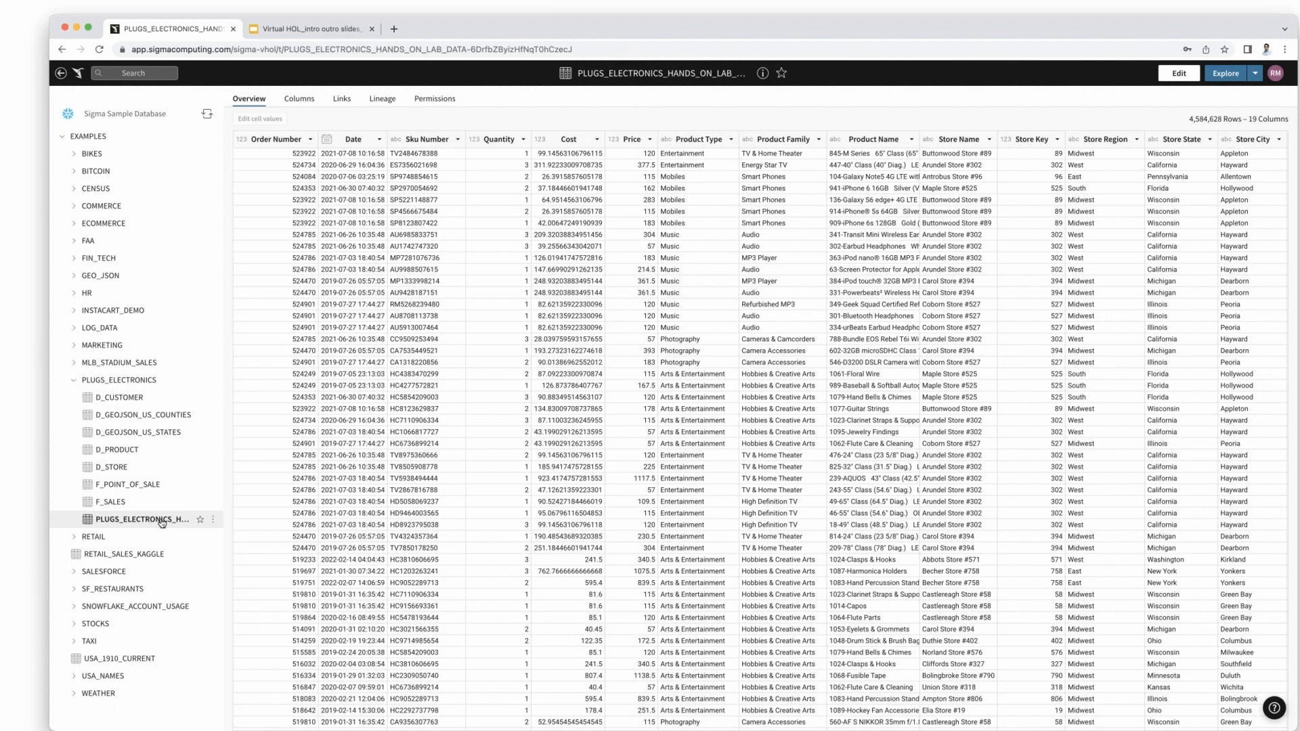
pyautogui.click(1223, 79)
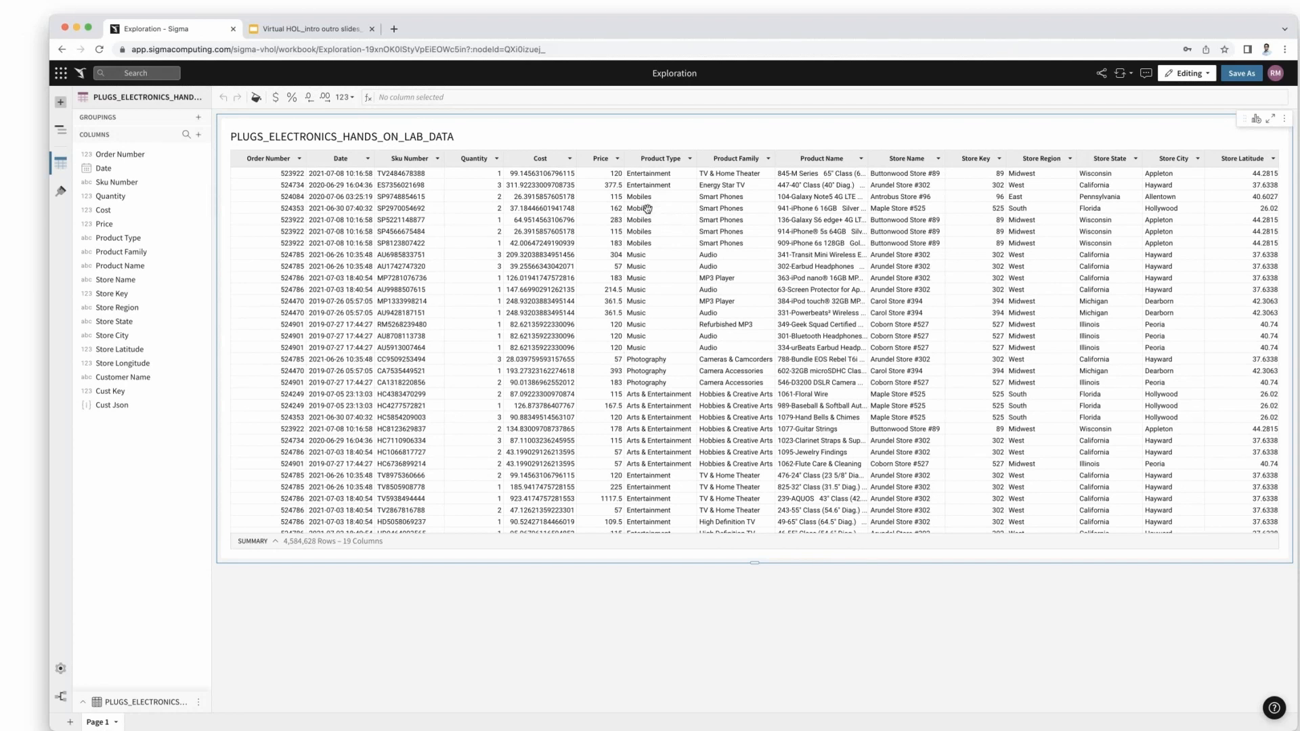
# - Add a new column after Cost that calculates [Cost] * [Quantity]
pyautogui.click(541, 160)
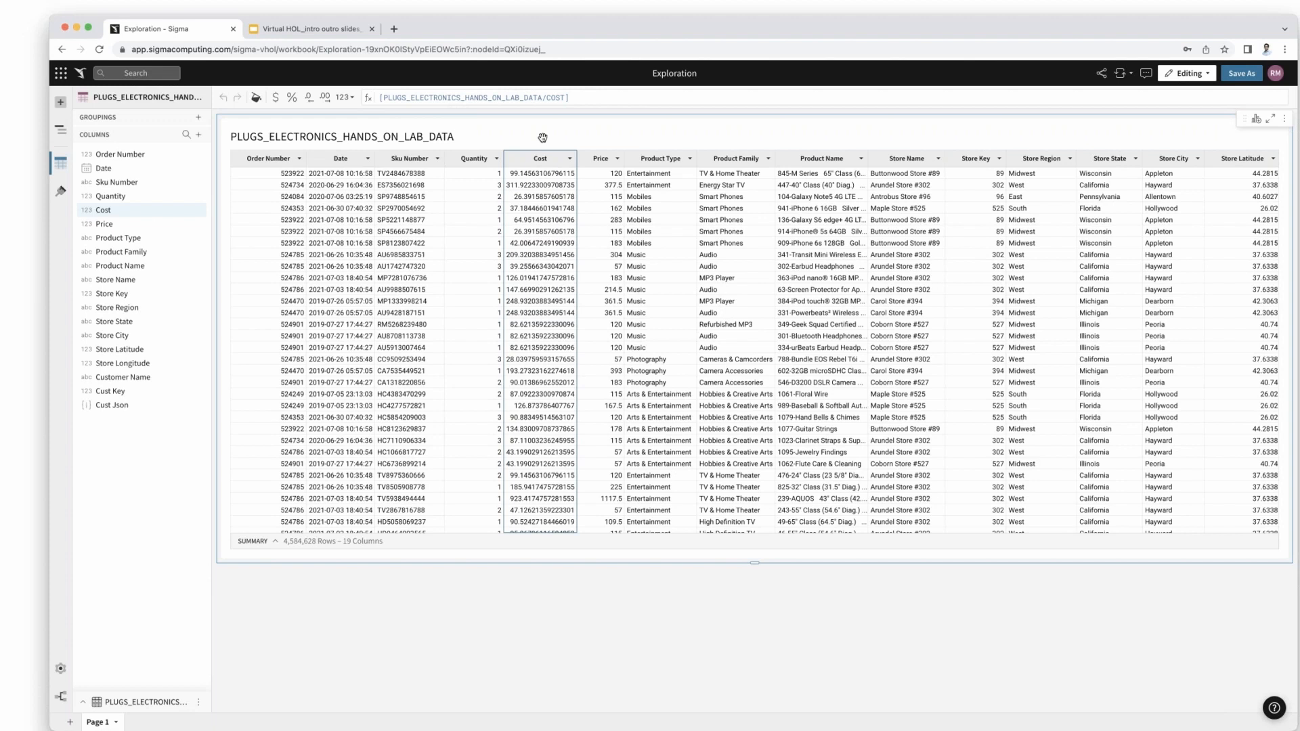
pyautogui.click(570, 160)
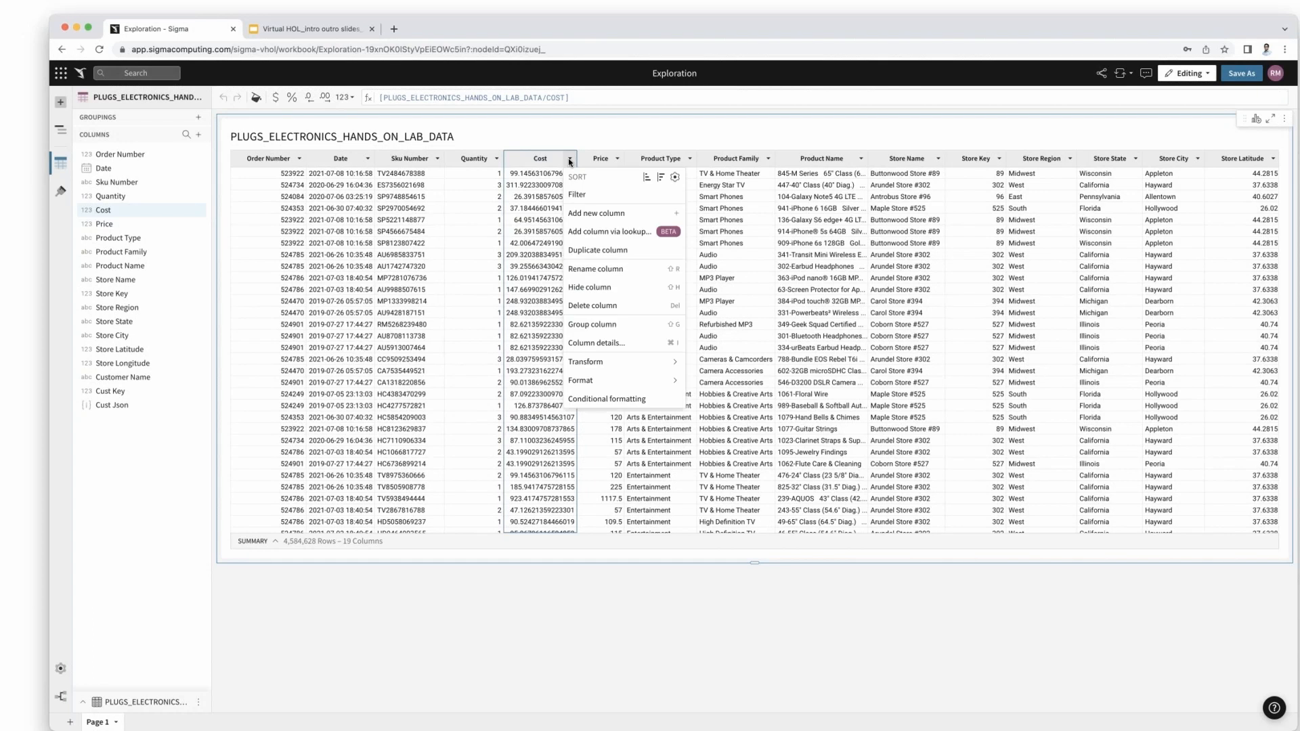
pyautogui.click(609, 214)
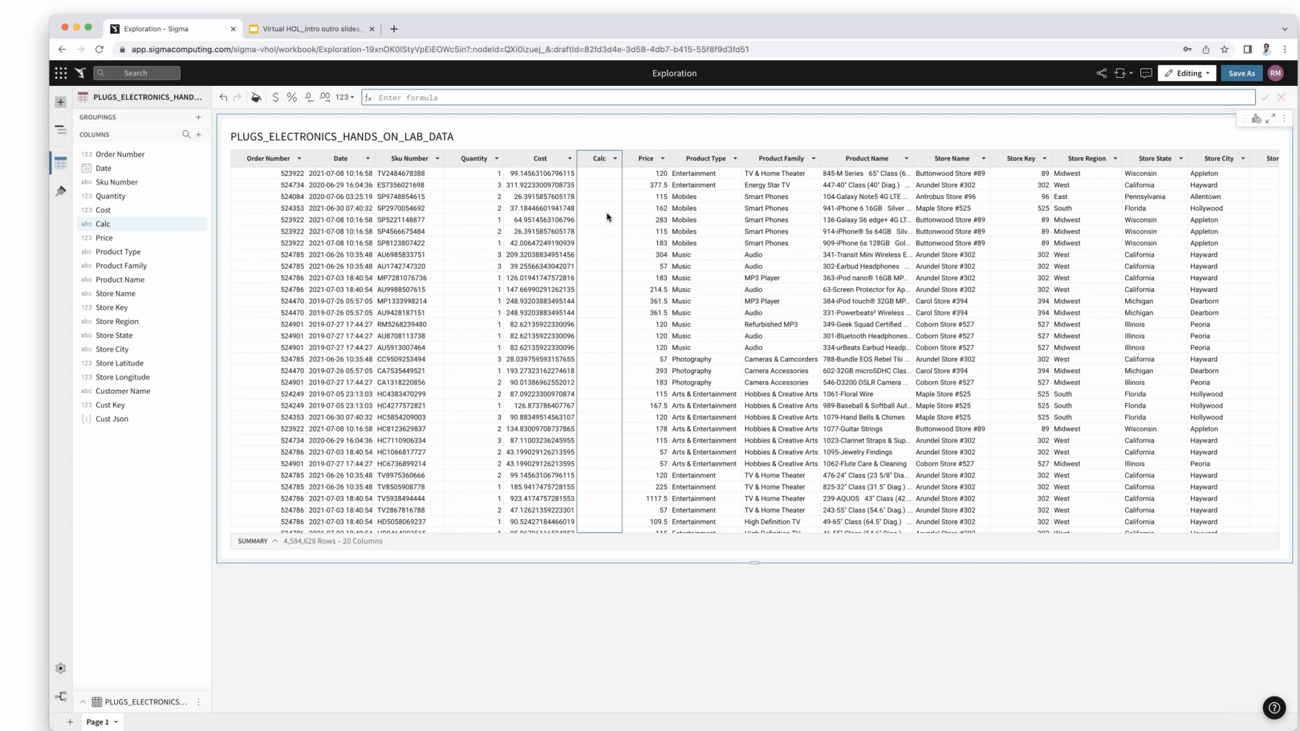
pyautogui.click(460, 96)
pyautogui.click(461, 96)
pyautogui.write('Cost')
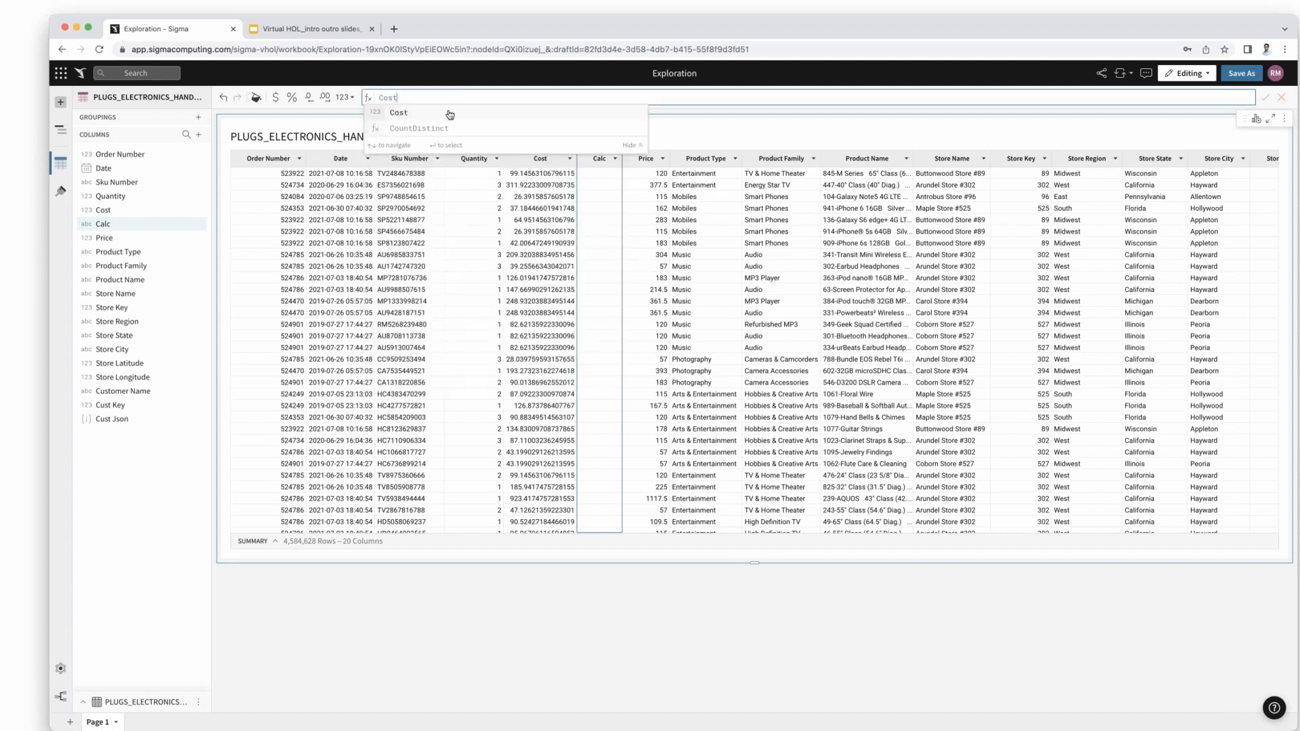
pyautogui.click(449, 113)
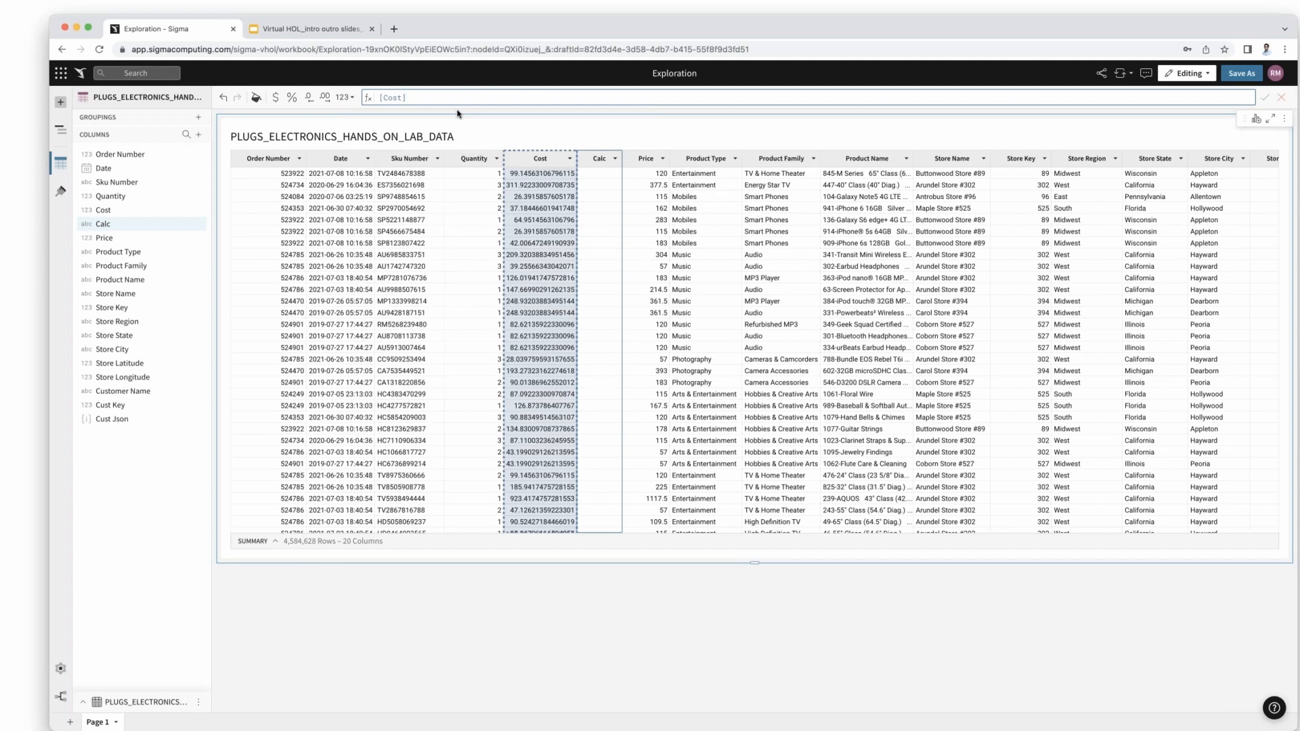
pyautogui.write('*Quant')
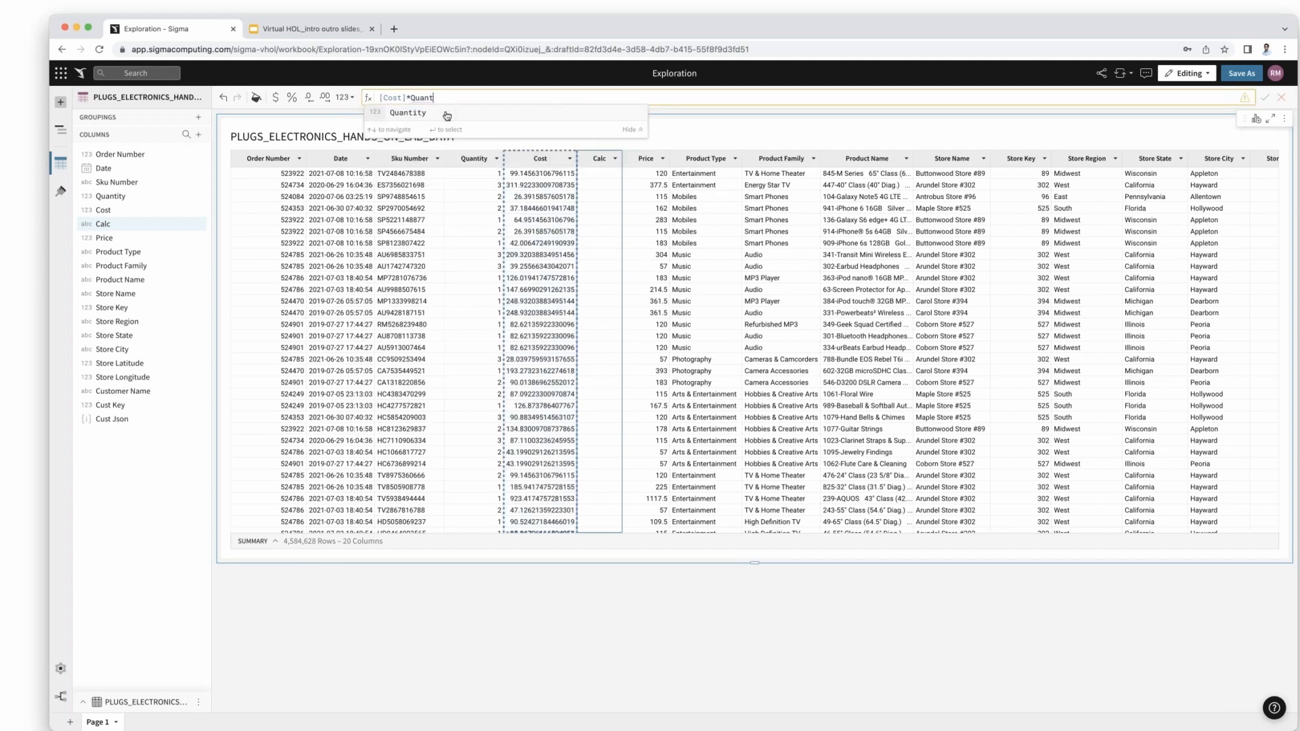
pyautogui.click(447, 113)
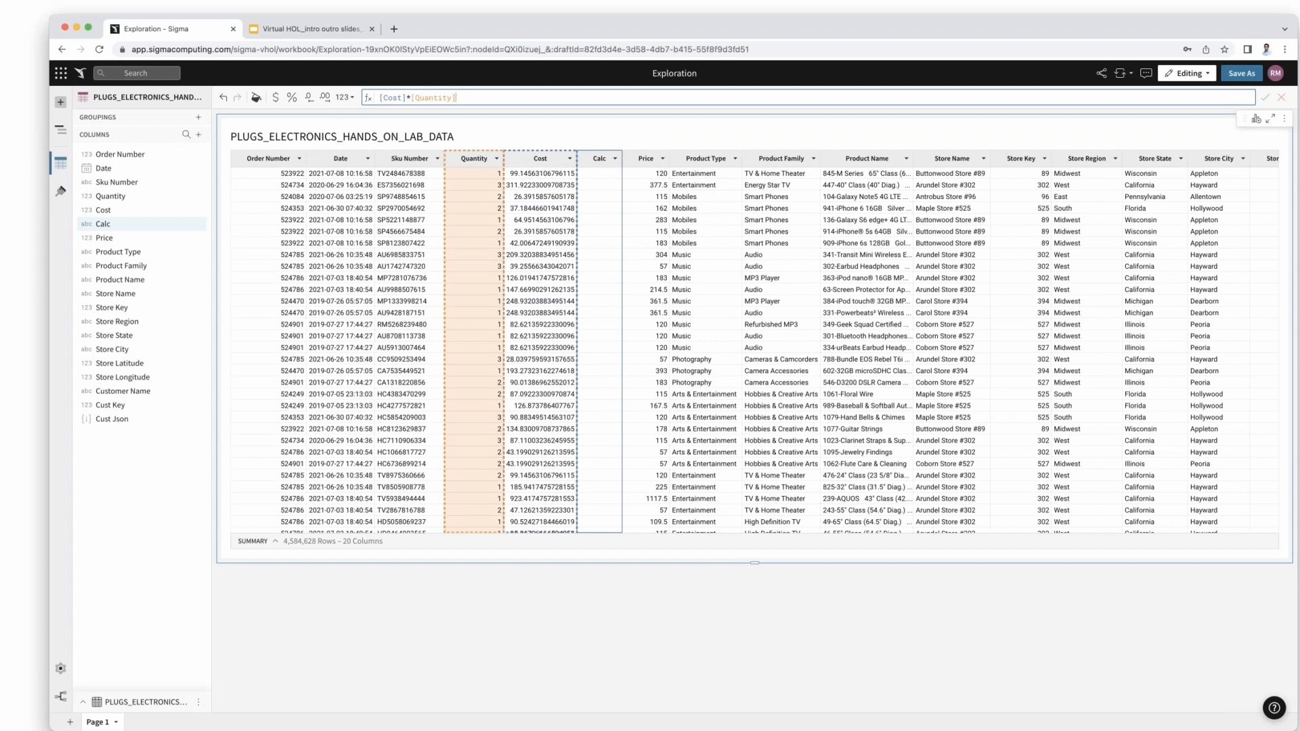
pyautogui.press('Return')
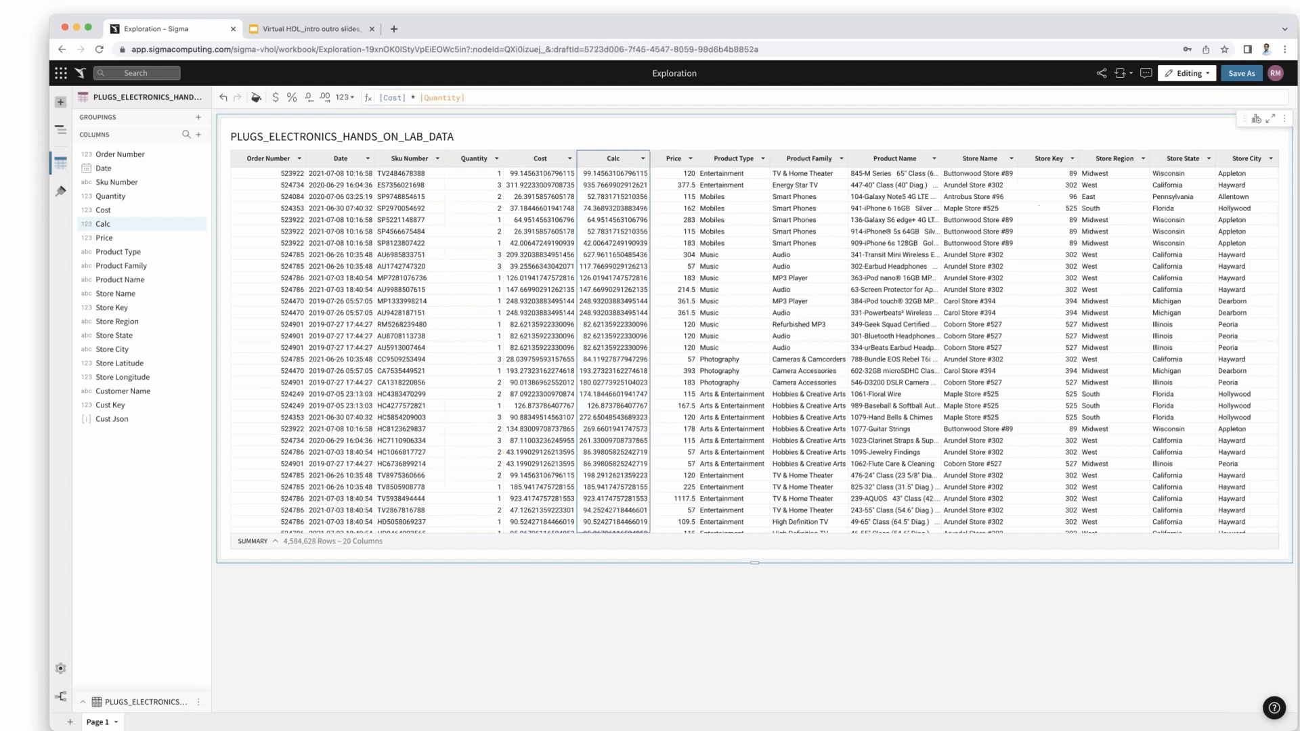
# - Rename the Cost-times-Quantity column as COGS and format it as currency
pyautogui.doubleClick(614, 159)
pyautogui.write('COGS')
pyautogui.press('Return')
pyautogui.click(276, 100)
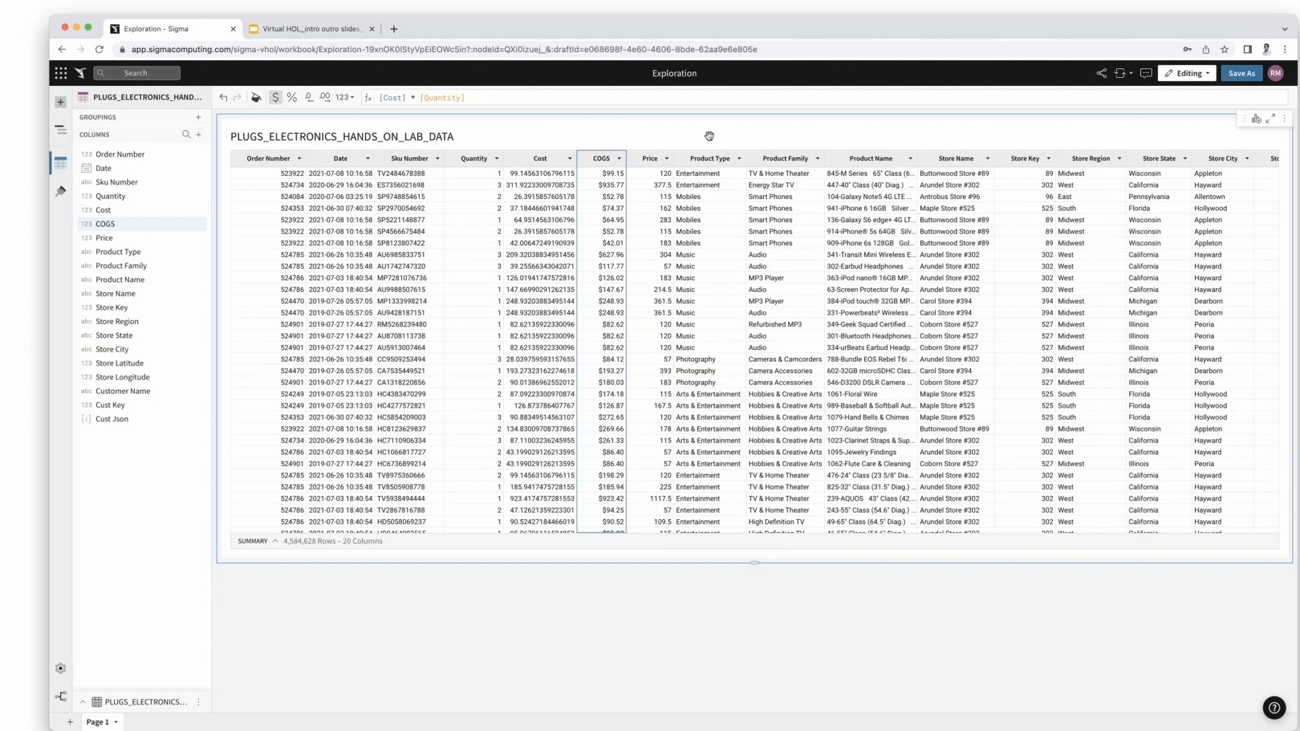
# - Examine the workbook's query history and the SQL of the Table request
pyautogui.click(1132, 75)
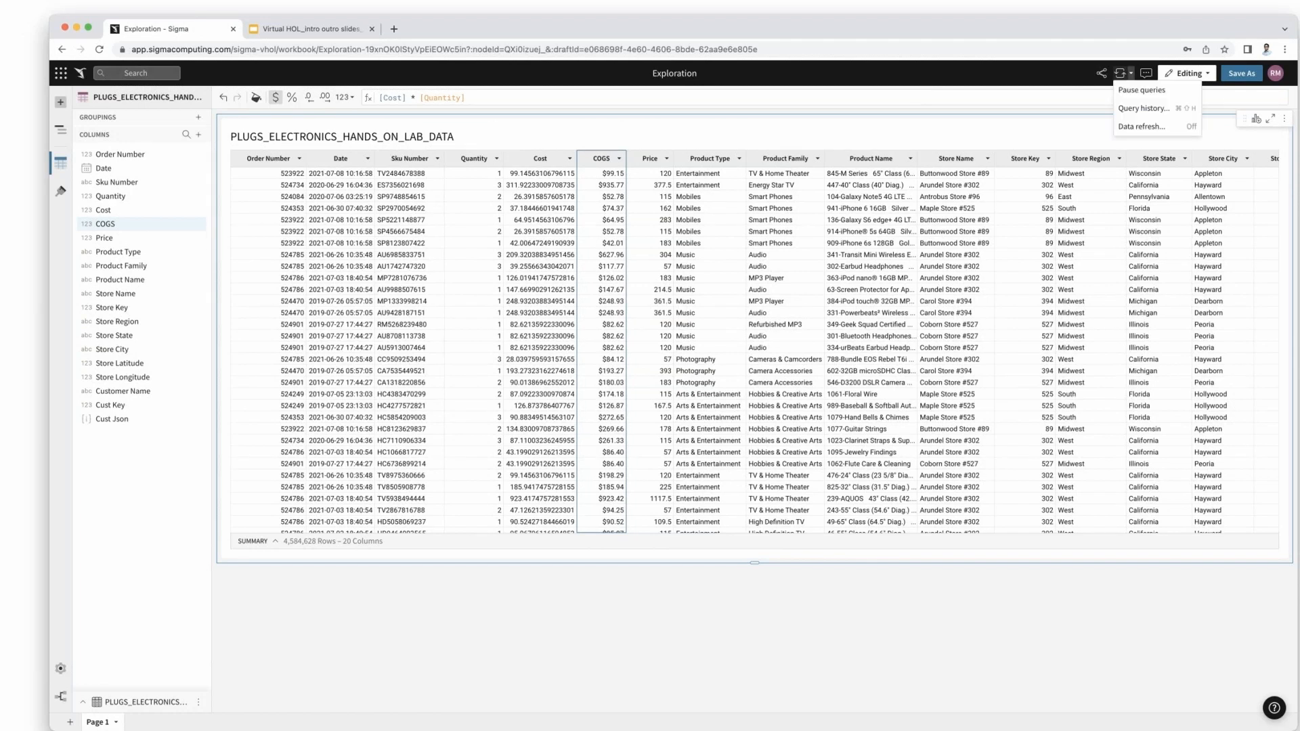
pyautogui.click(1134, 111)
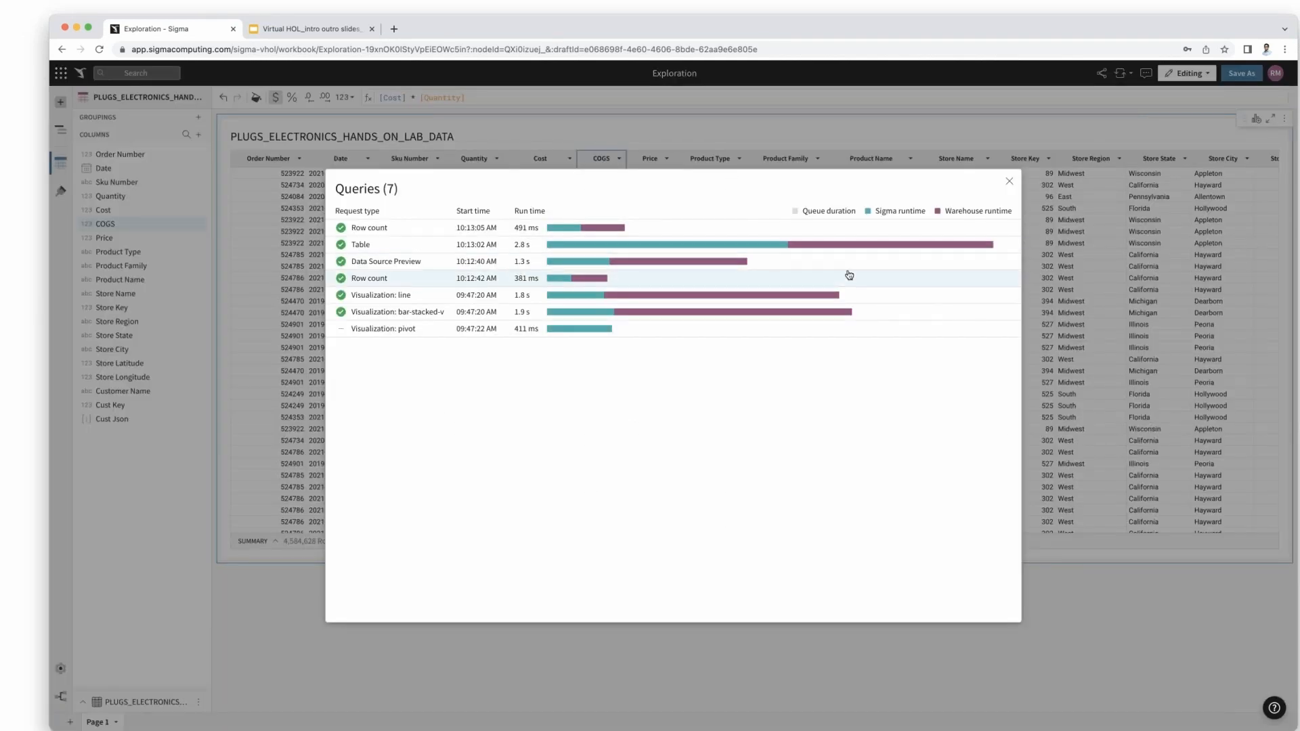
pyautogui.click(444, 246)
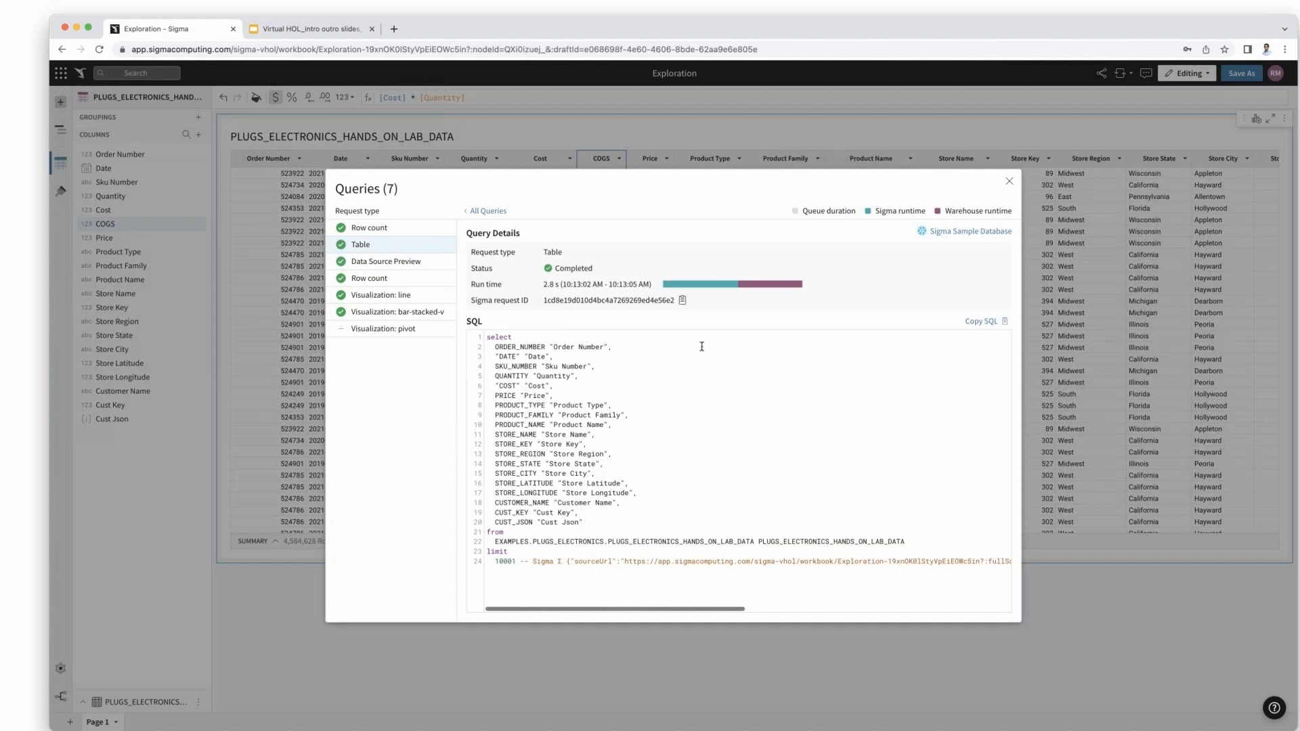
pyautogui.click(1010, 182)
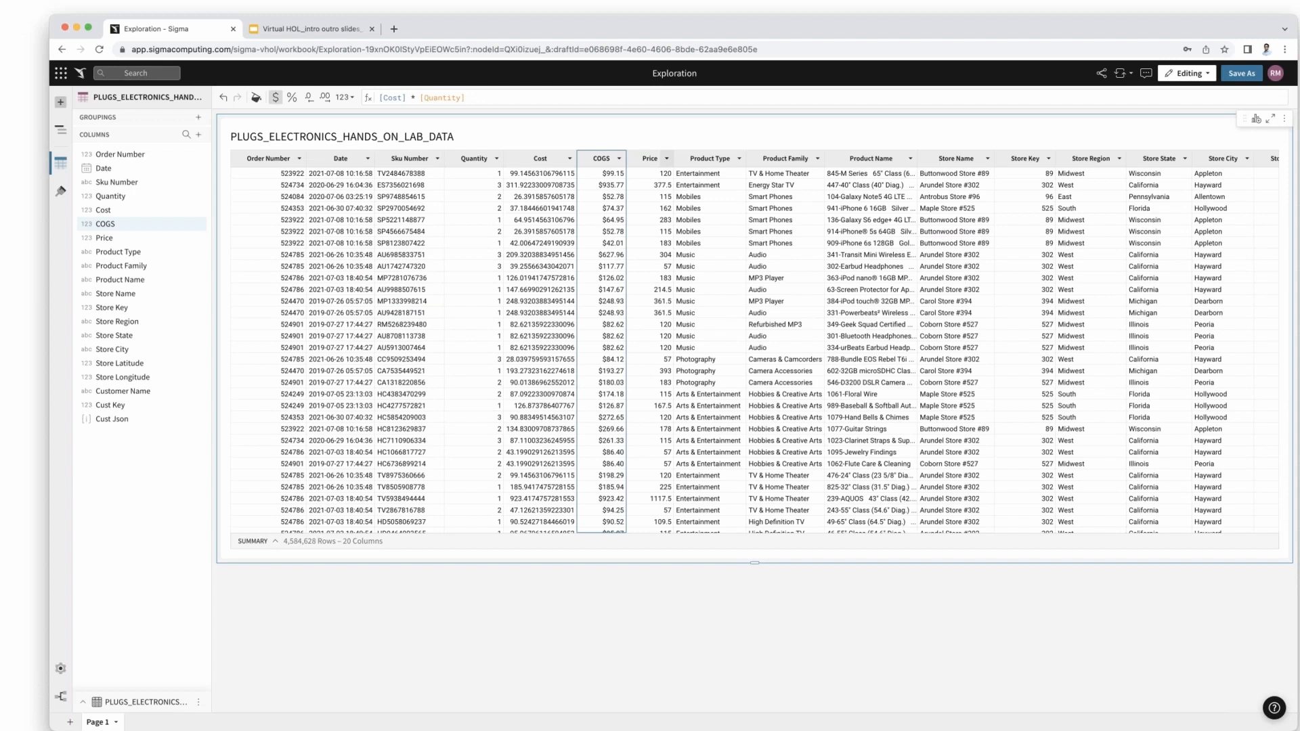
# - Add a new column after Price that calculates [Price] * [Quantity]
pyautogui.click(666, 158)
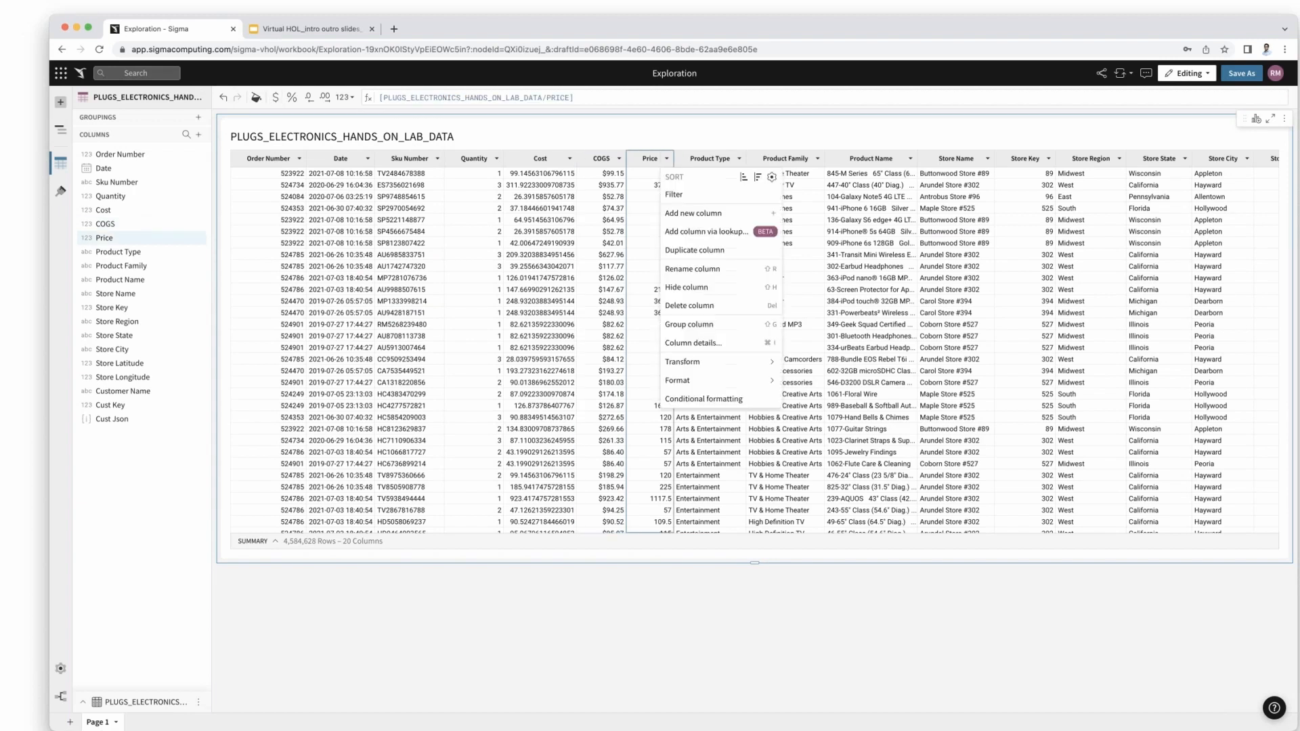
pyautogui.click(690, 214)
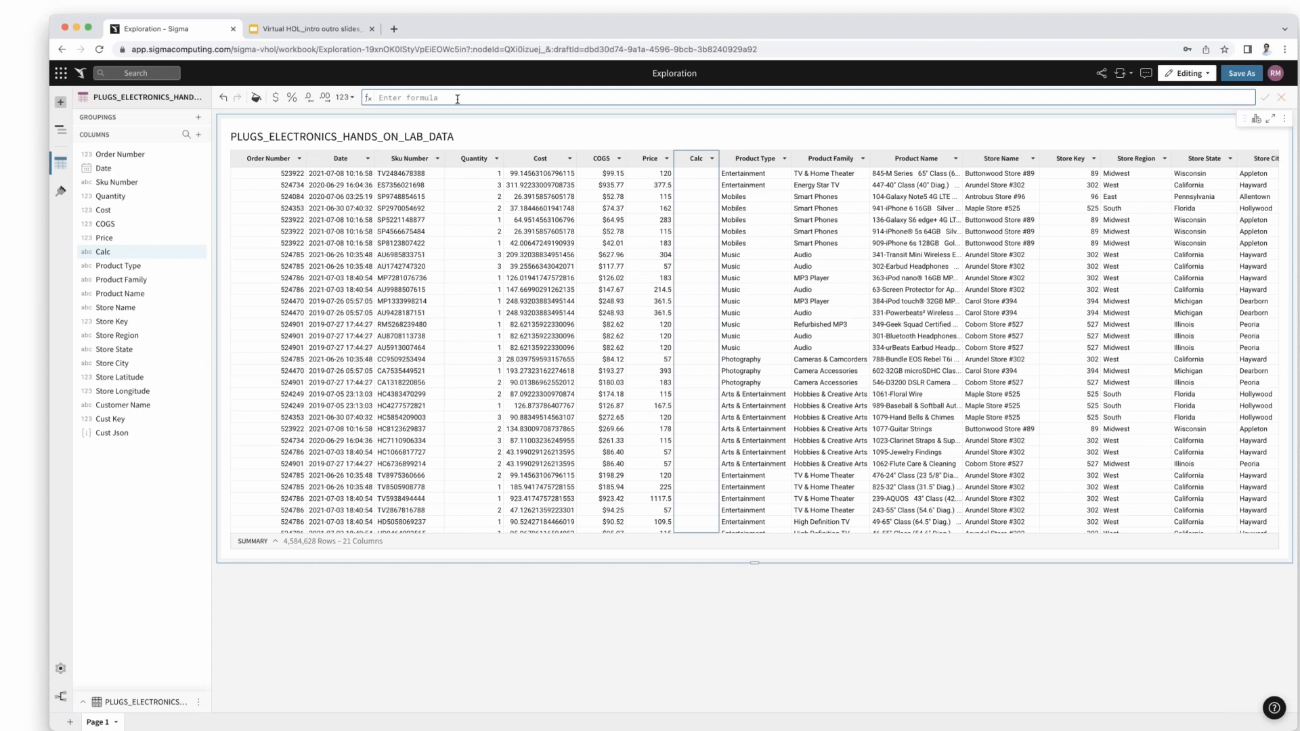
pyautogui.click(647, 161)
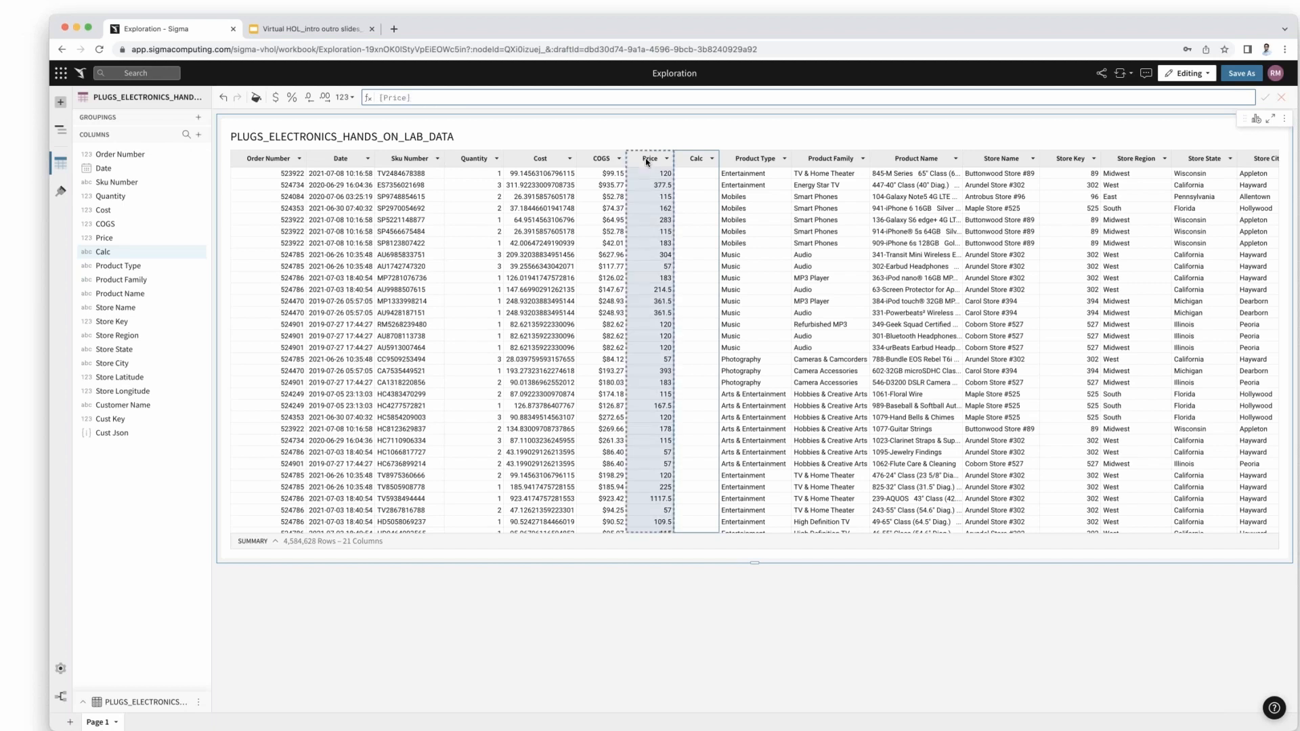
pyautogui.write('*')
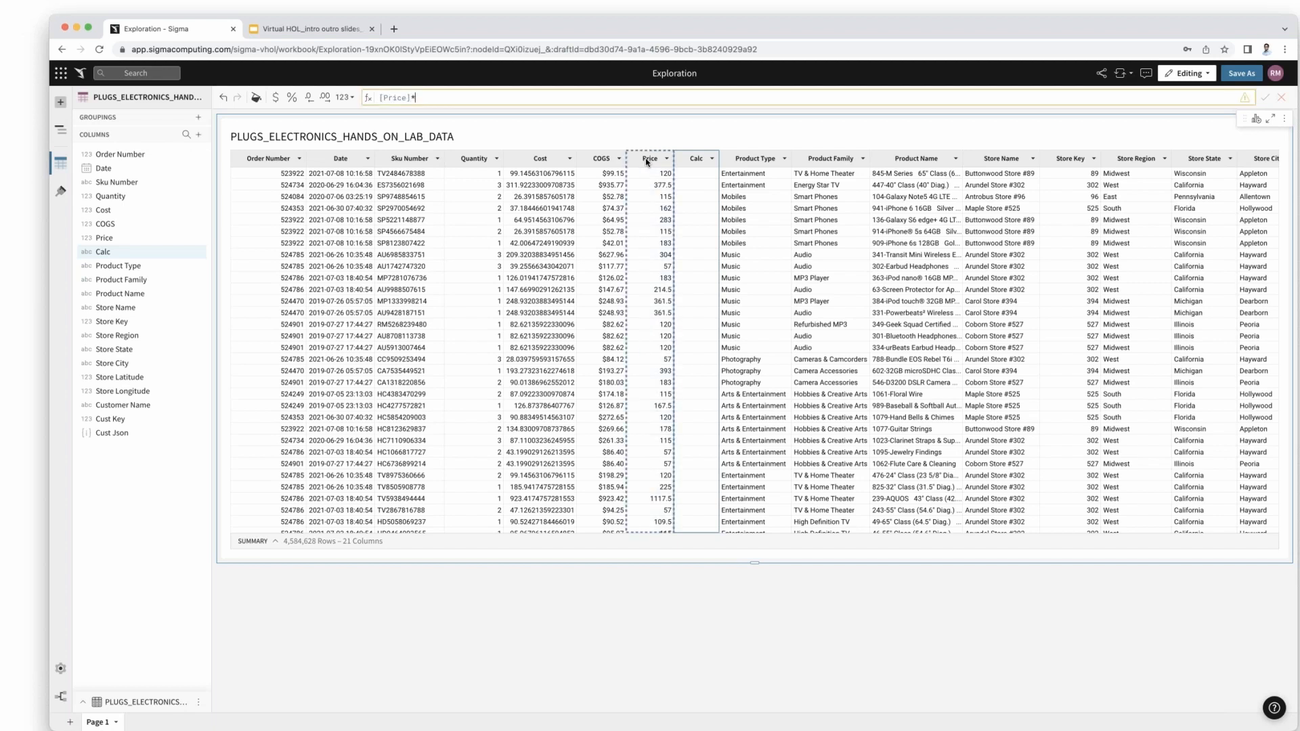
pyautogui.click(474, 166)
pyautogui.press('Return')
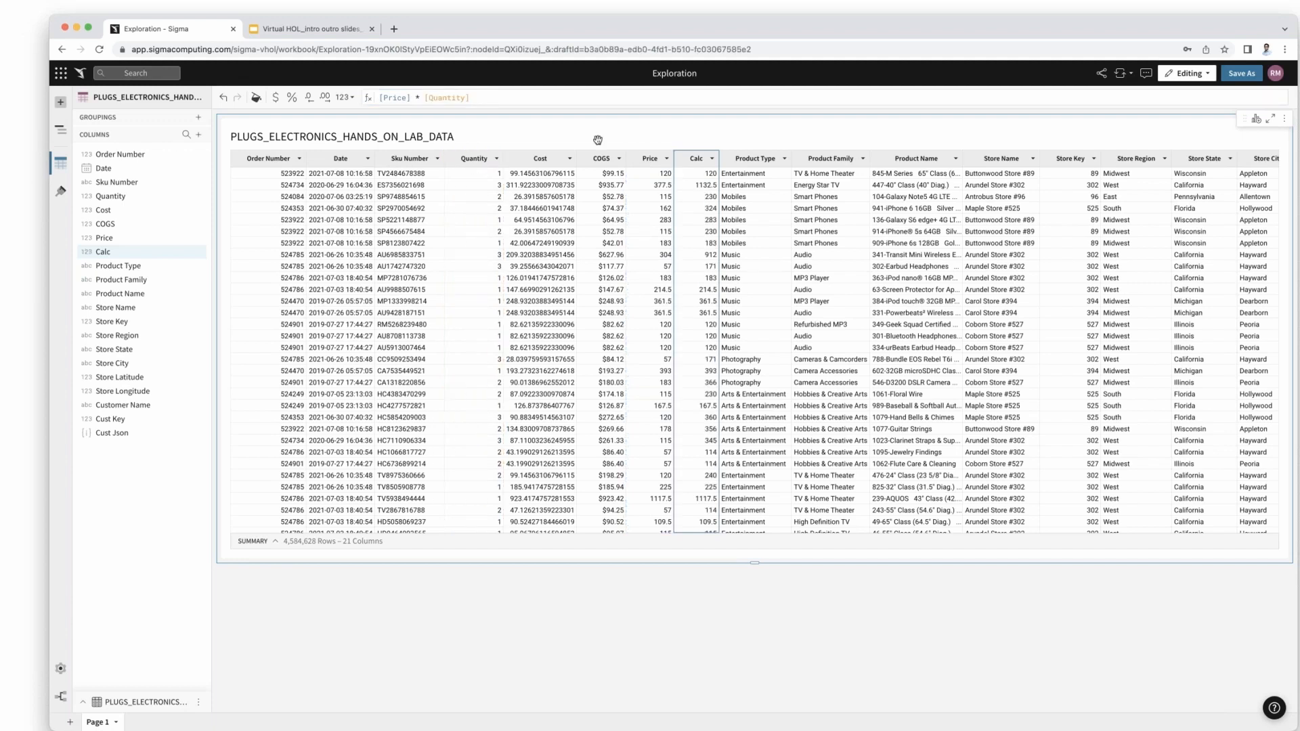
# - Rename the Price-times-Quantity column as Revenue and format it as currency
pyautogui.click(711, 160)
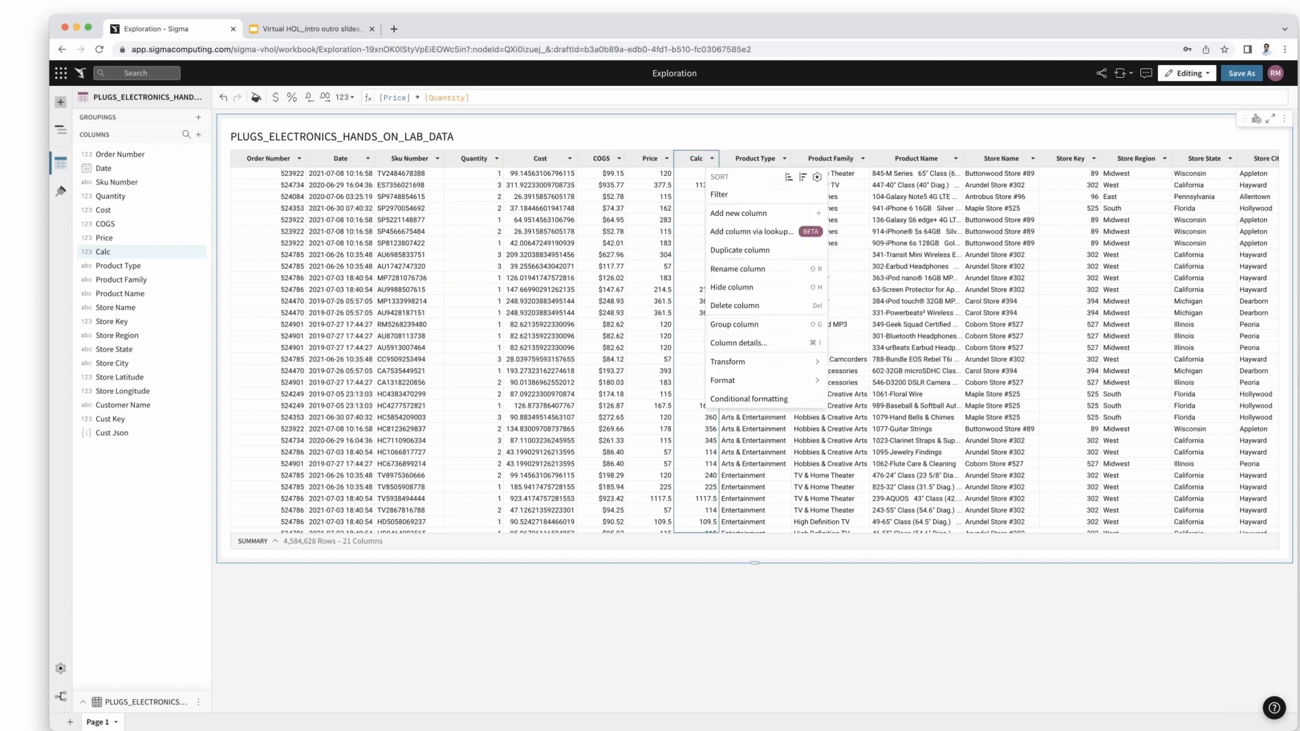
pyautogui.click(738, 269)
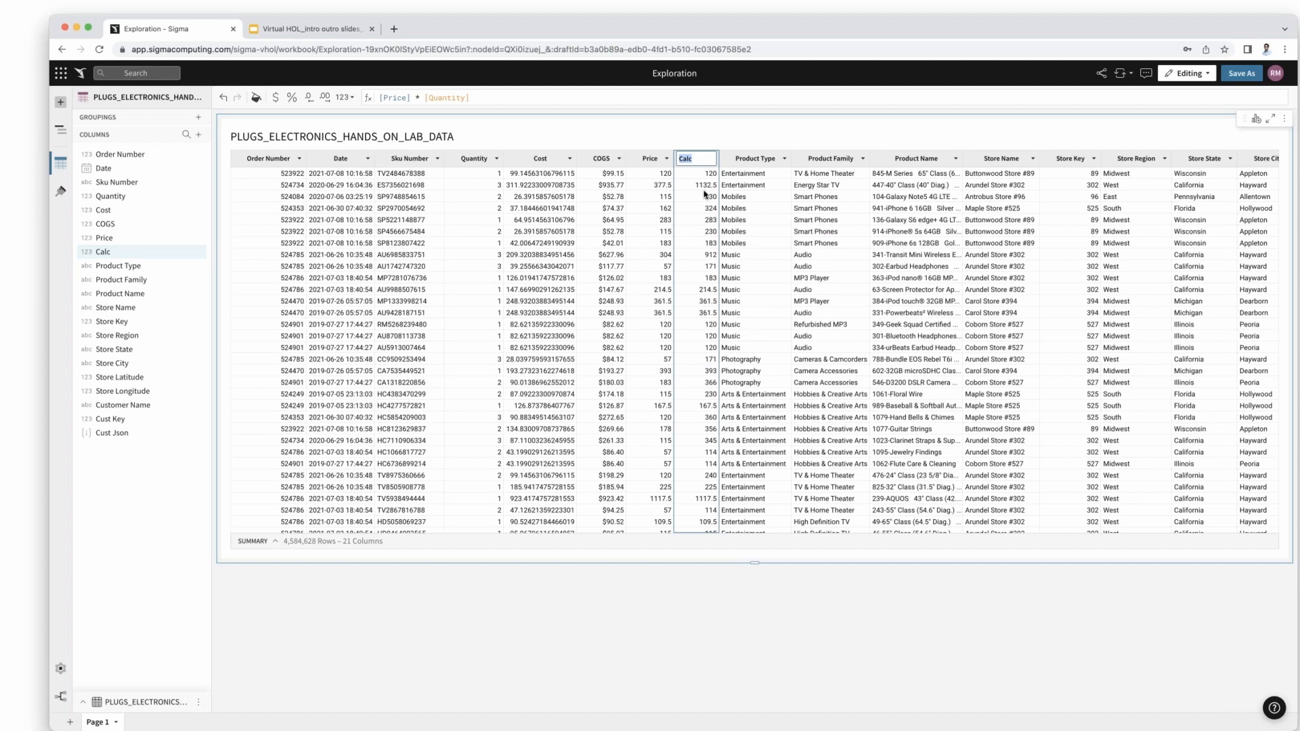
pyautogui.write('Revenue')
pyautogui.press('Return')
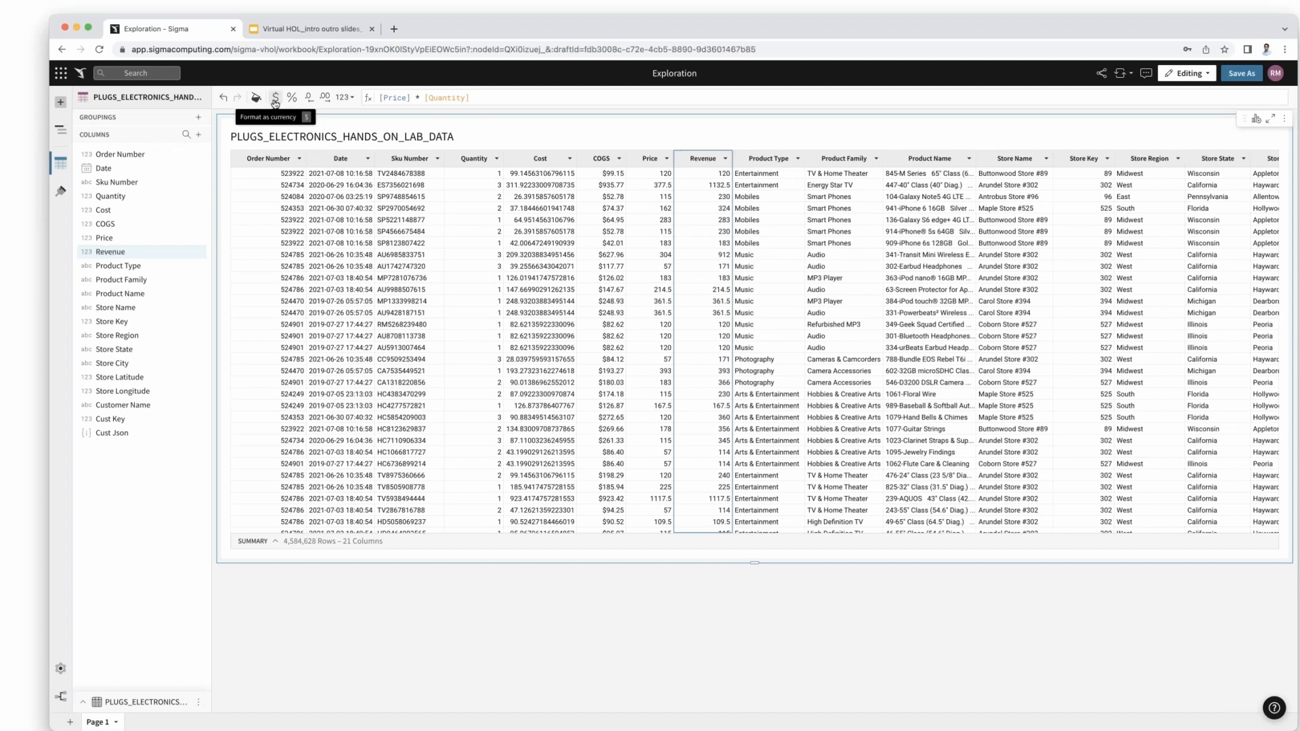
pyautogui.click(275, 101)
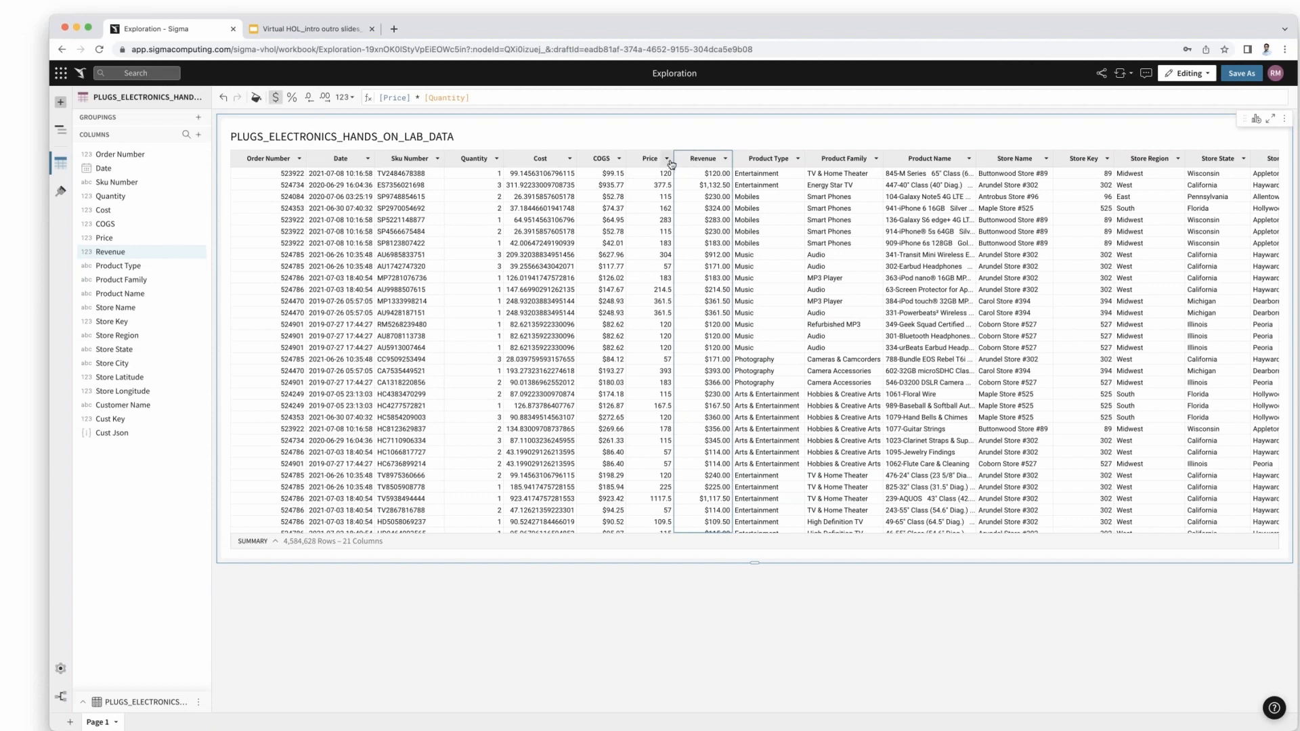
# - Add a new column after Revenue that calculates [Revenue] - [COGS]
pyautogui.click(726, 160)
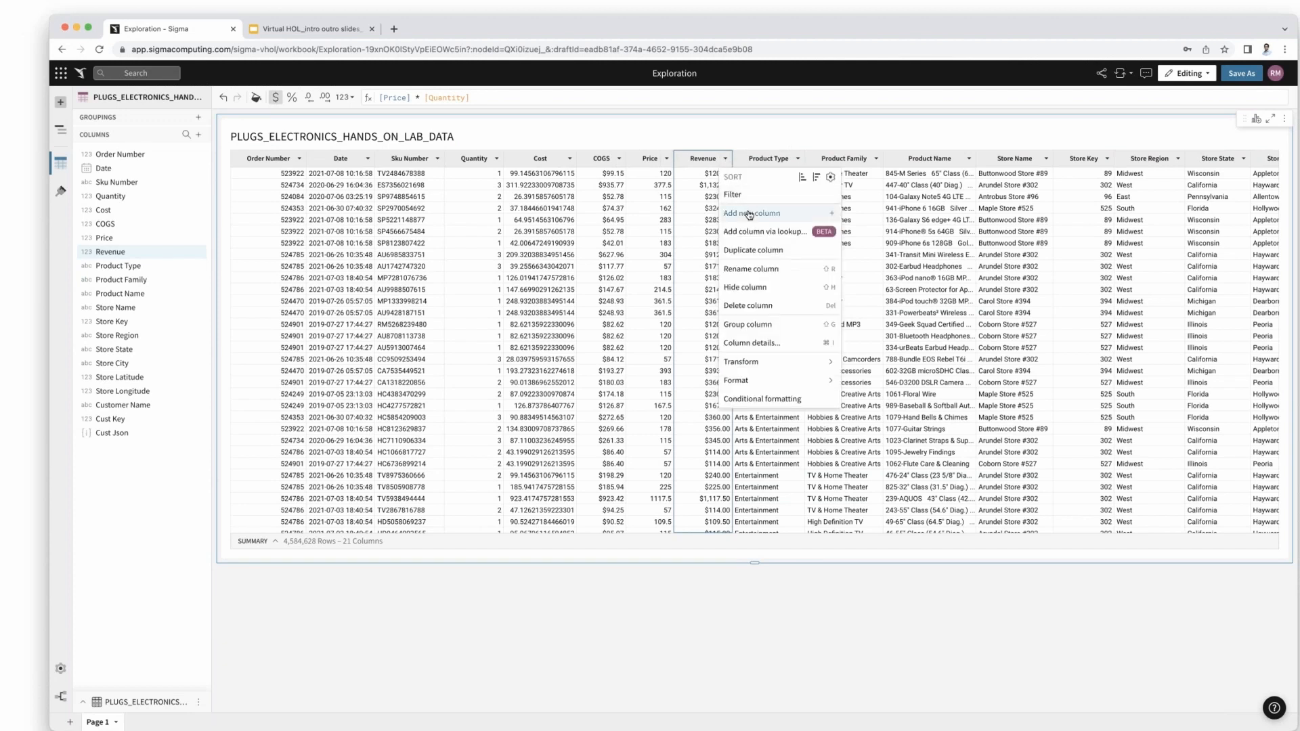
pyautogui.click(749, 215)
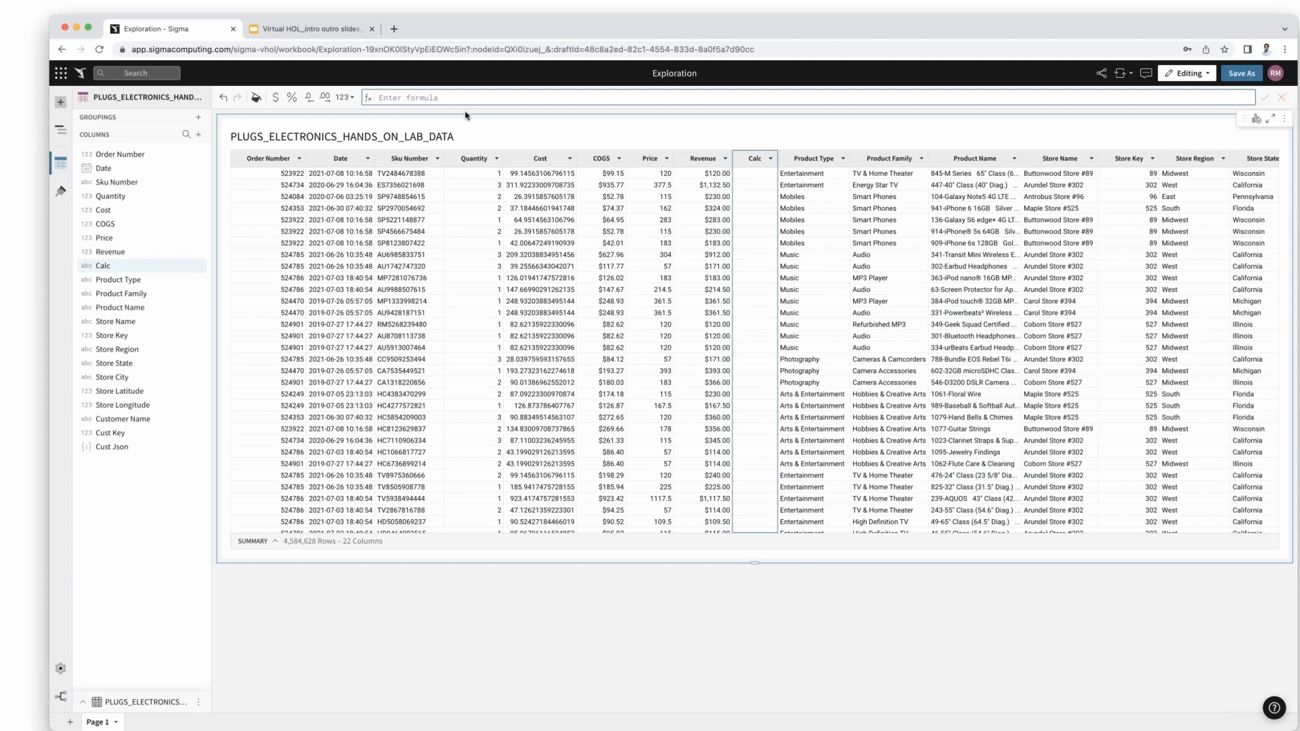
pyautogui.write('Reven')
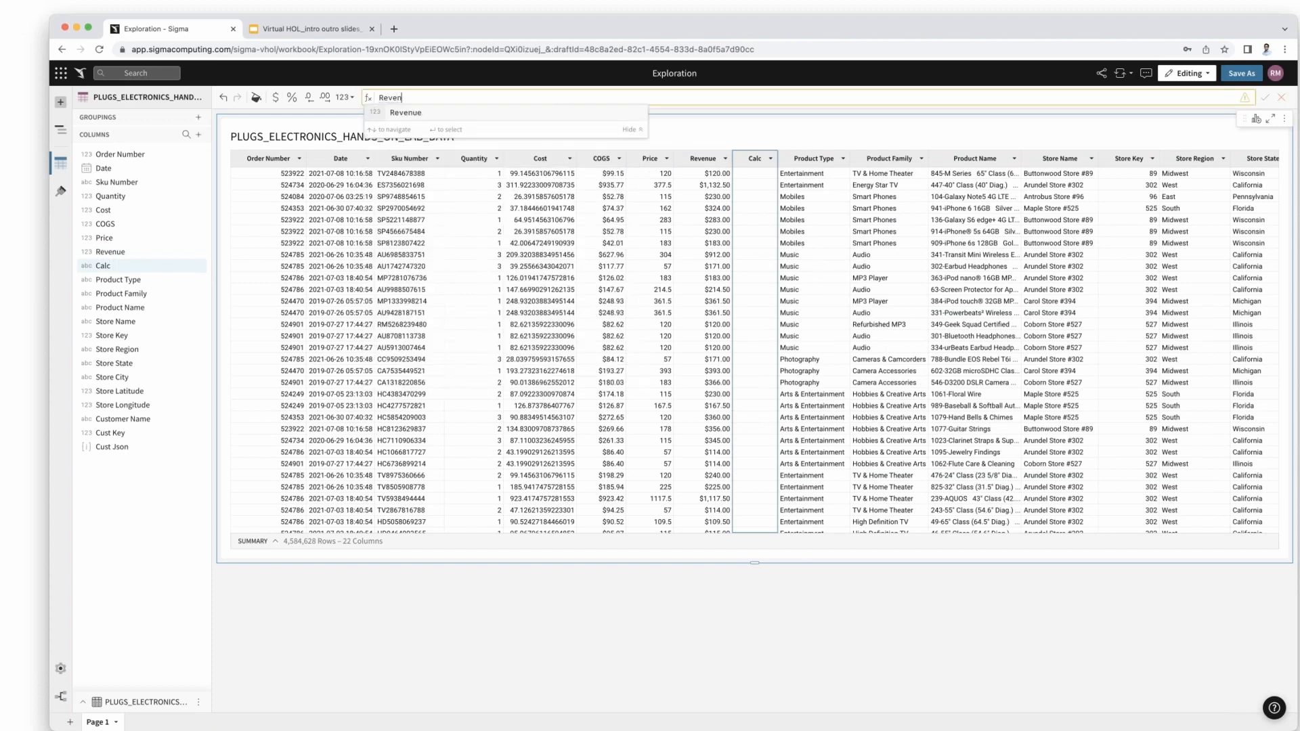
pyautogui.press('Return')
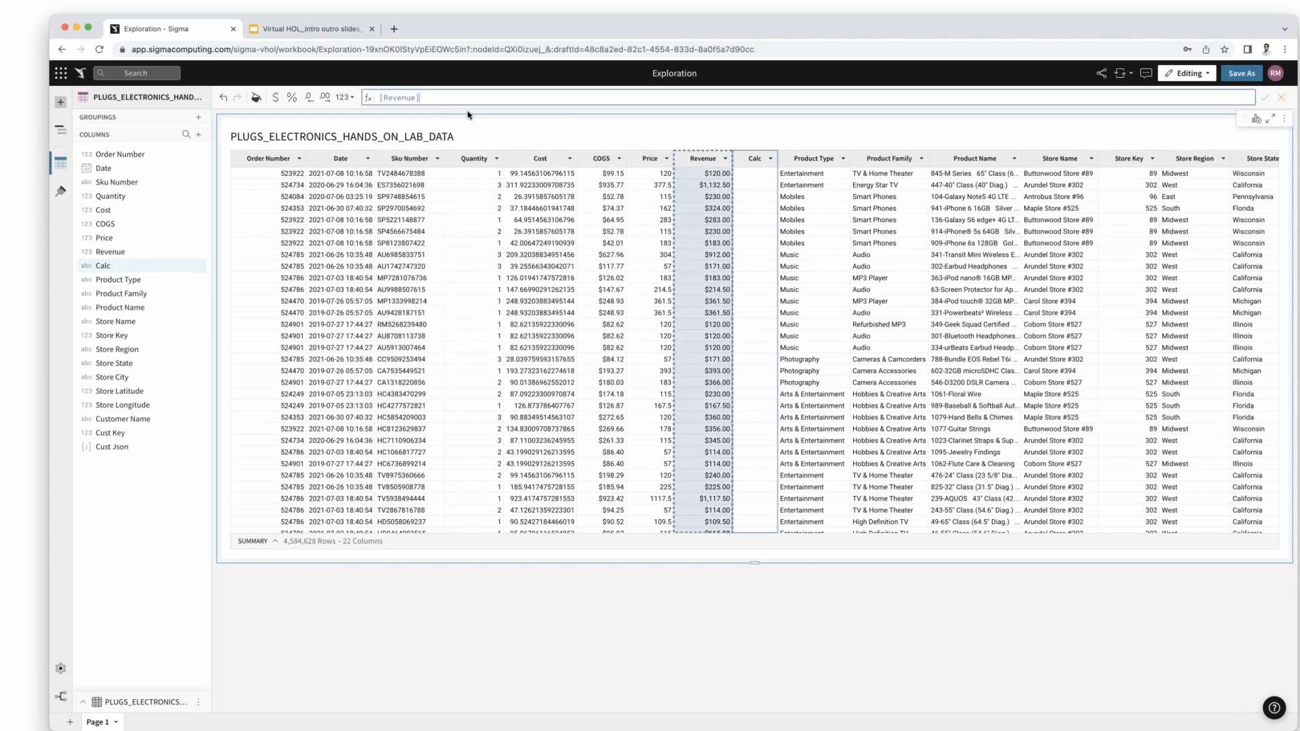
pyautogui.write('-COG')
pyautogui.press('Return')
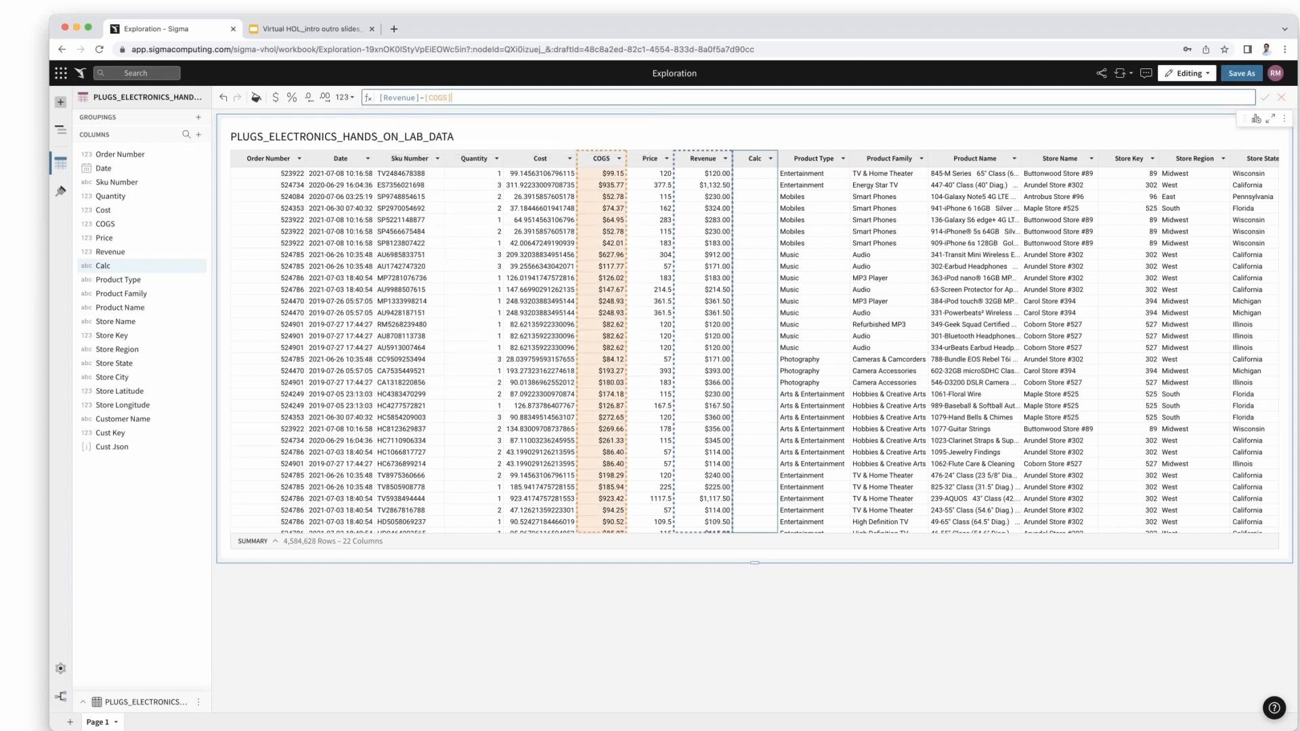
pyautogui.press('Return')
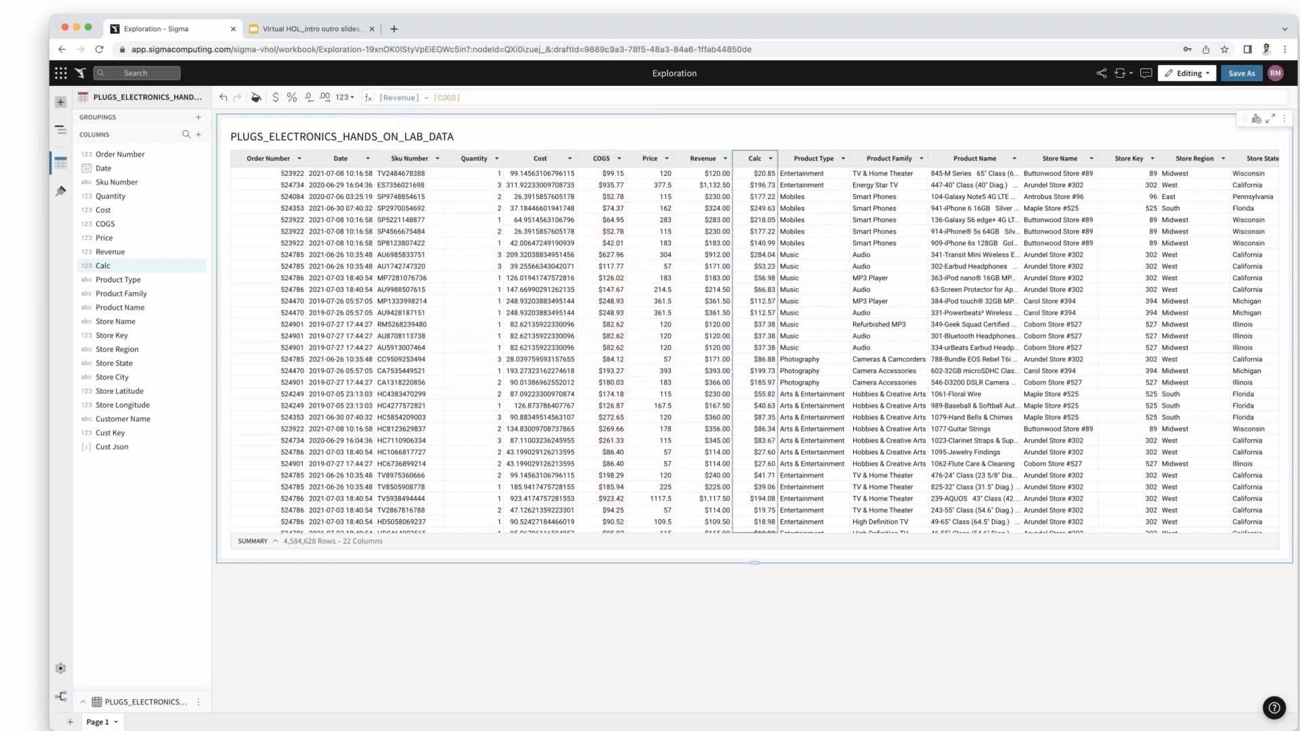
# - Rename the Revenue-minus-COGS column as Profit
pyautogui.doubleClick(754, 160)
pyautogui.press('BackSpace')
pyautogui.write('Profit')
pyautogui.press('Return')
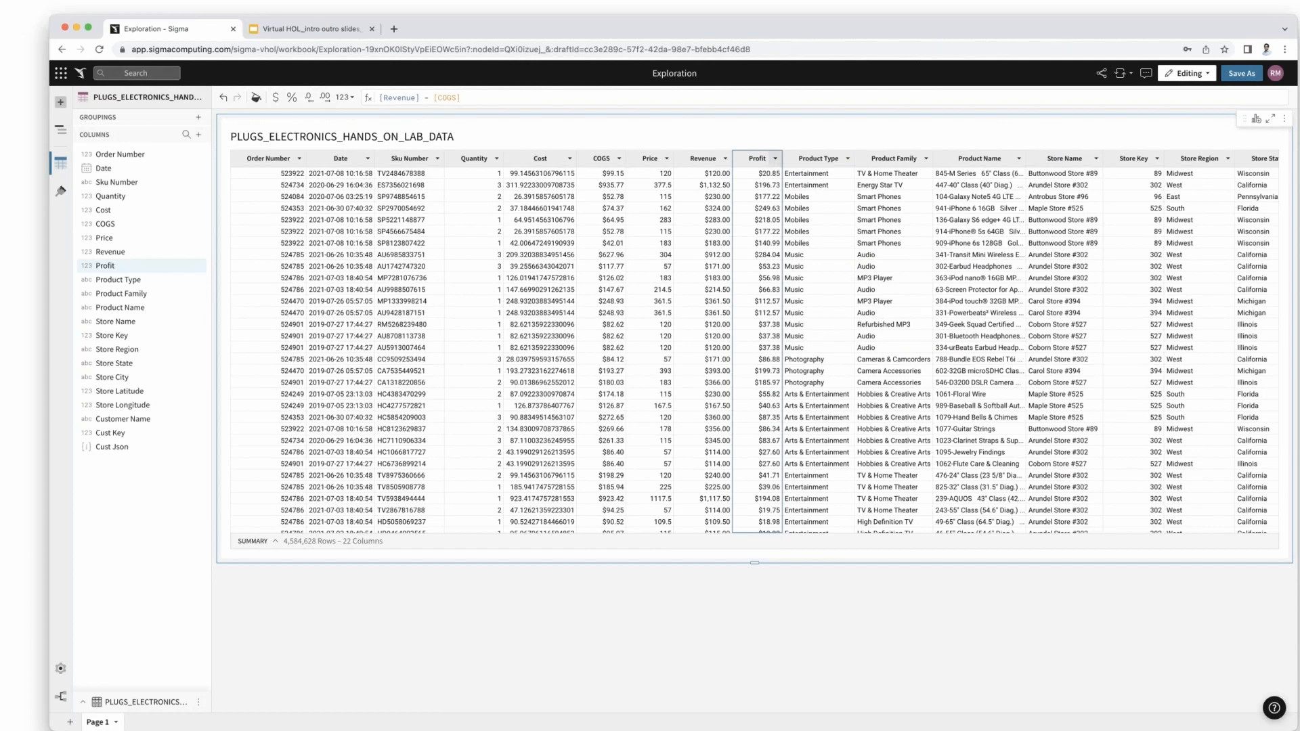
# - Add a new column after Profit that calculates [Profit] / [Revenue]
pyautogui.click(775, 159)
pyautogui.click(810, 214)
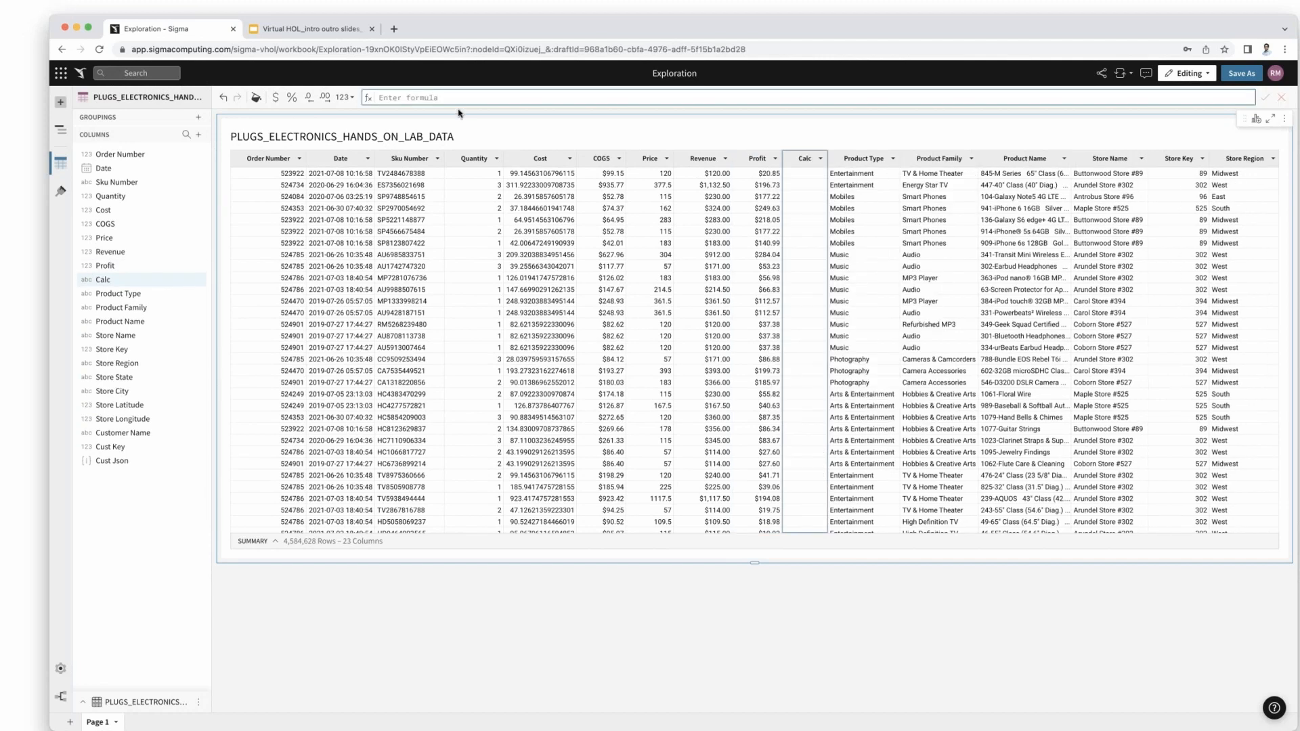
pyautogui.write('profi')
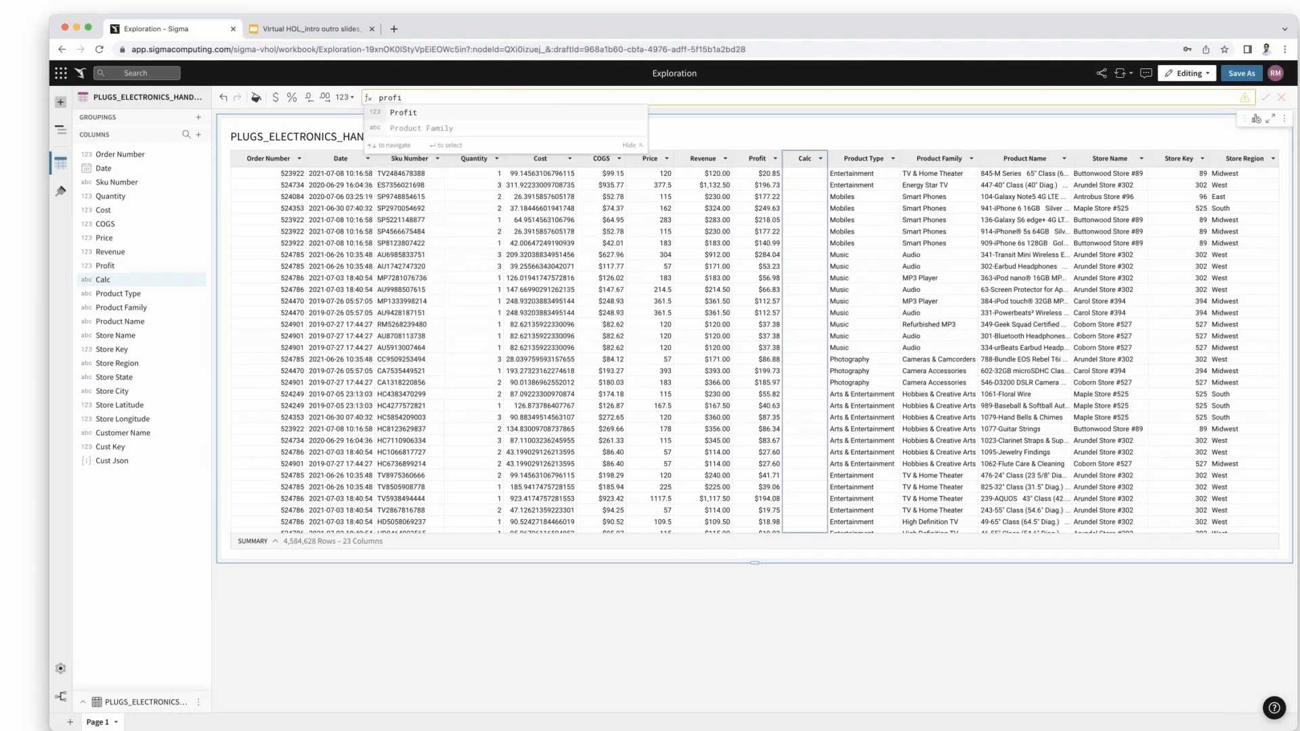
pyautogui.press('Return')
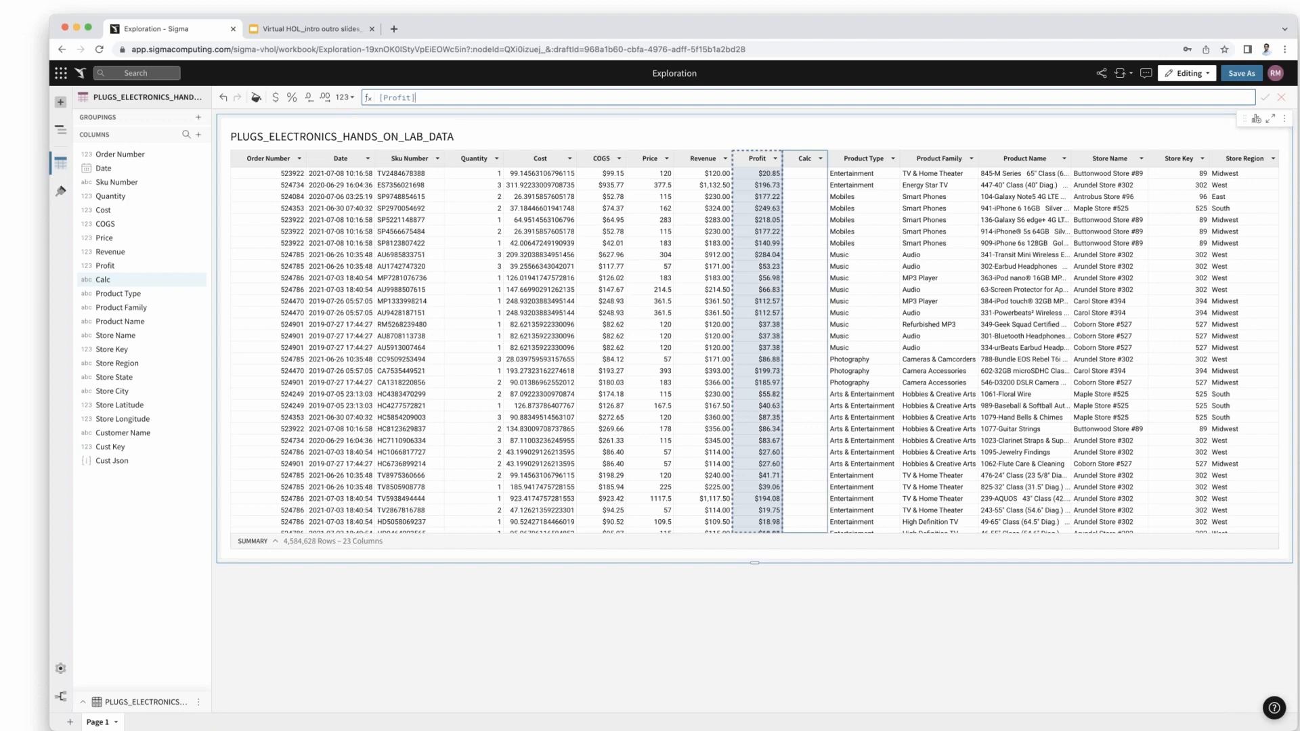
pyautogui.write('/')
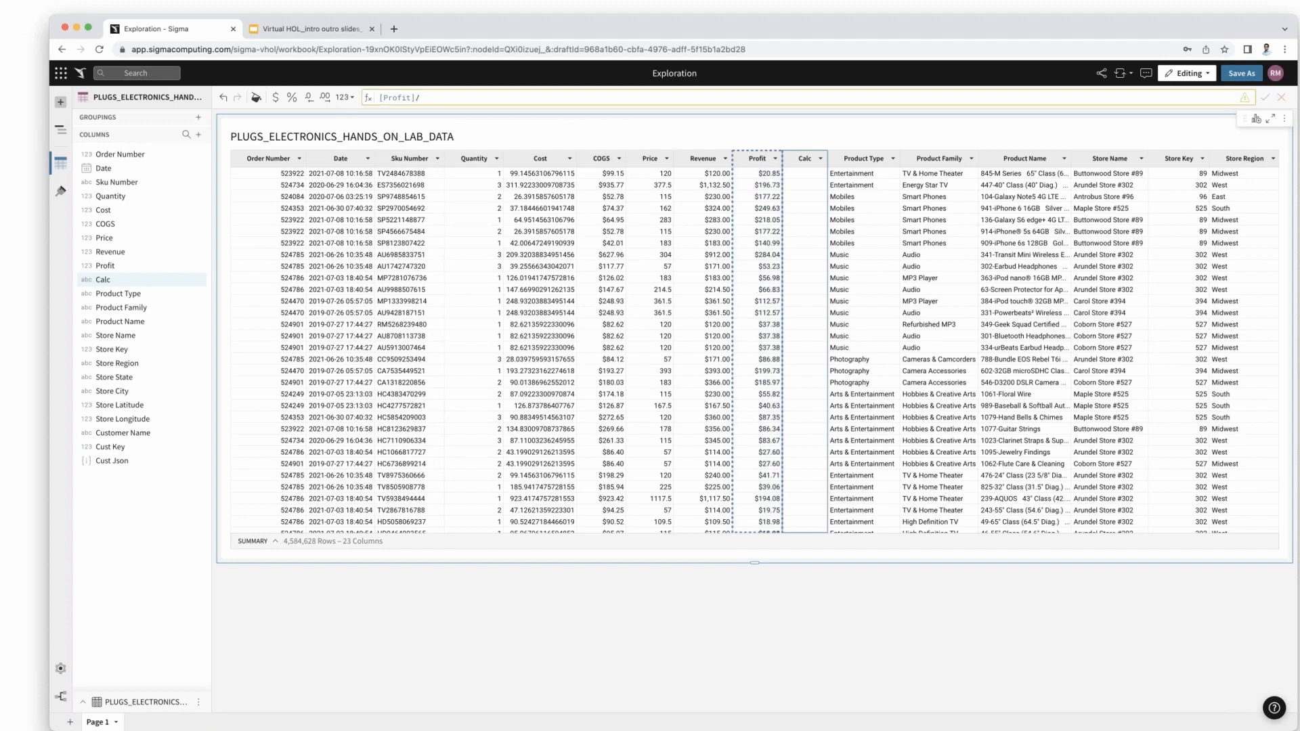
pyautogui.write('Rev')
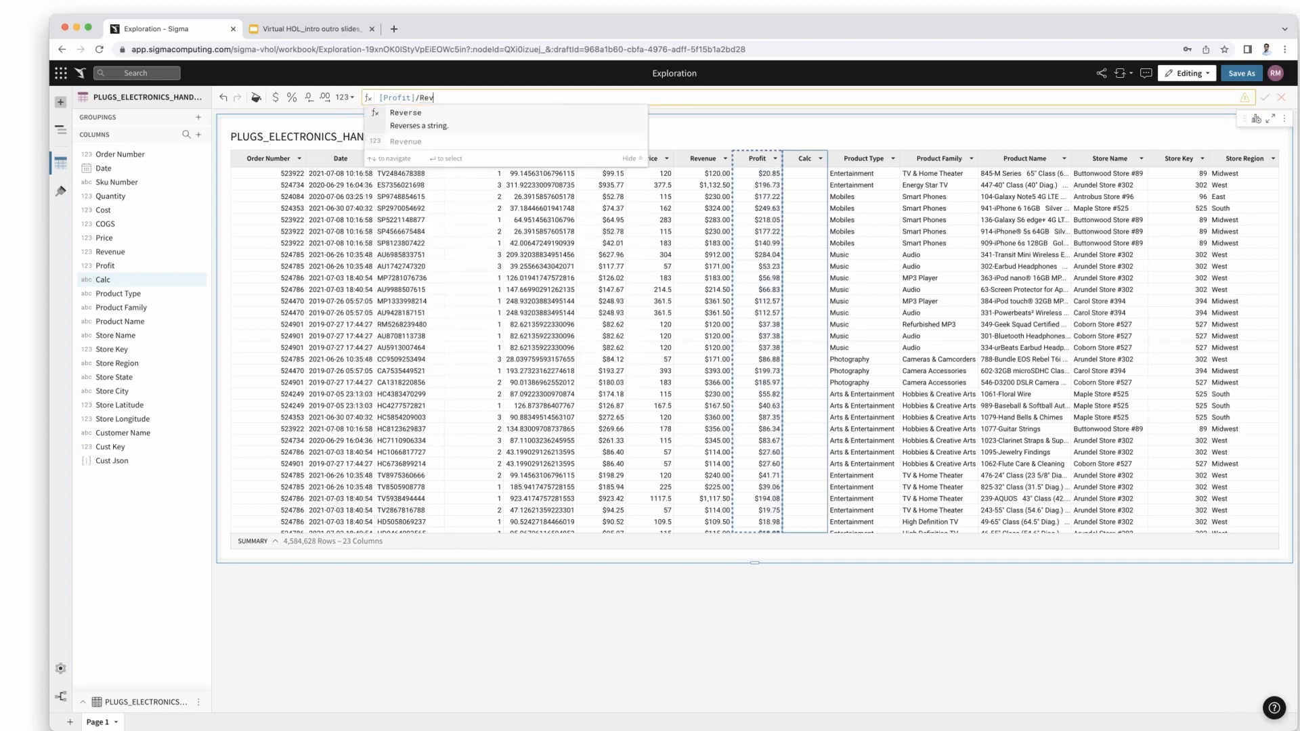
pyautogui.press('Down')
pyautogui.press('Return')
pyautogui.press('Return')
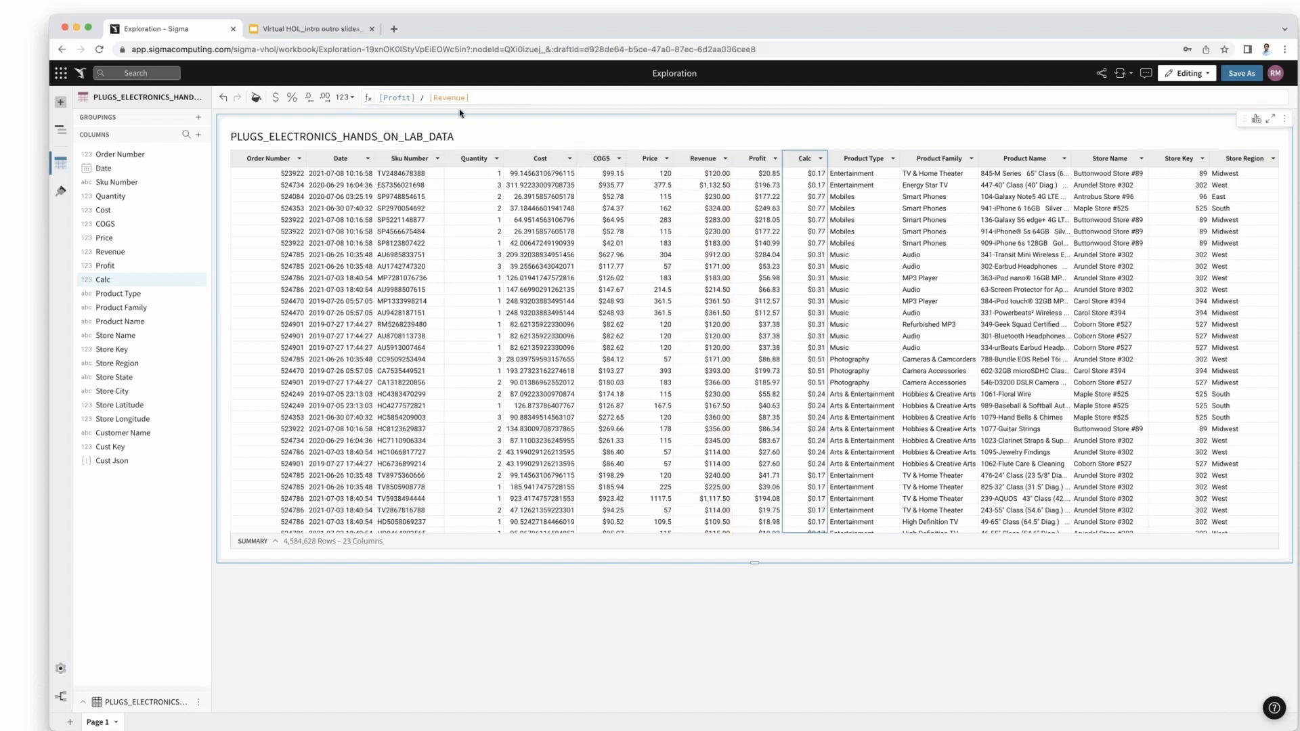
# - Rename the Profit-over-Revenue column as Profit Margin and format it as a percentage
pyautogui.doubleClick(801, 160)
pyautogui.press('BackSpace')
pyautogui.write('Profit Margin')
pyautogui.press('Return')
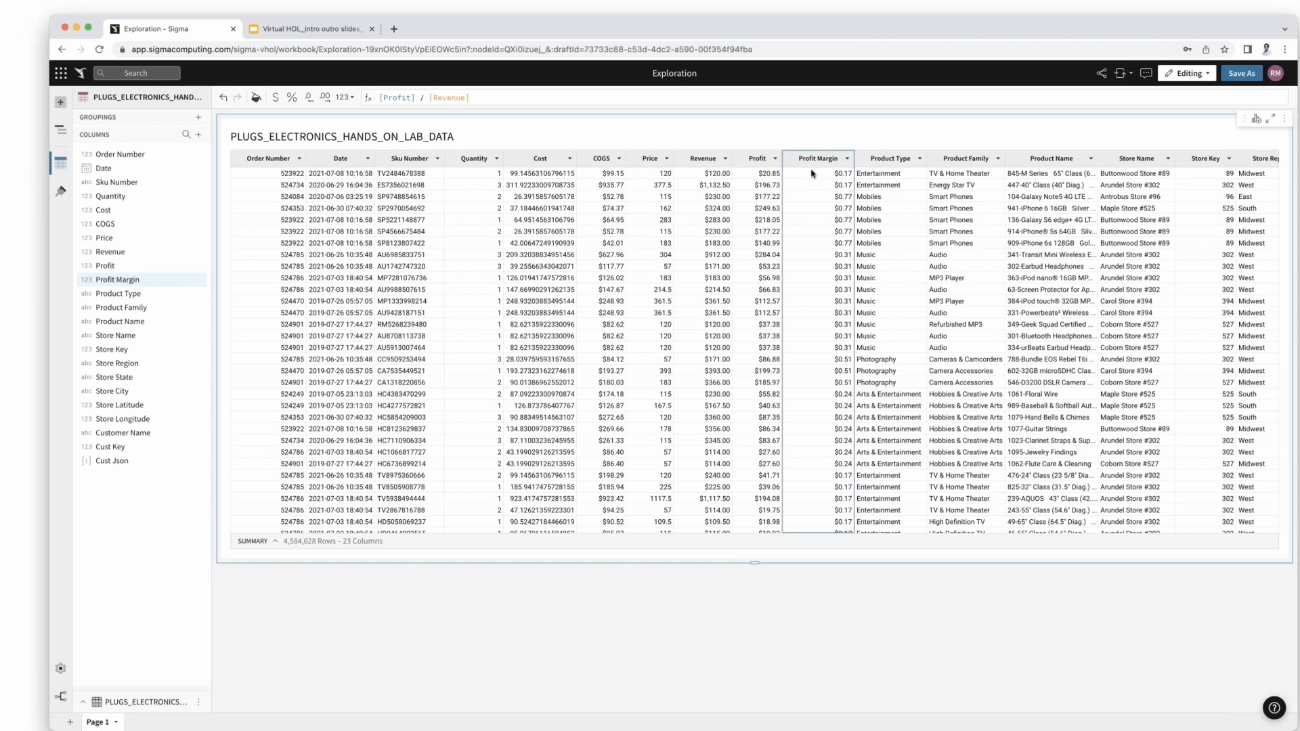
pyautogui.click(292, 100)
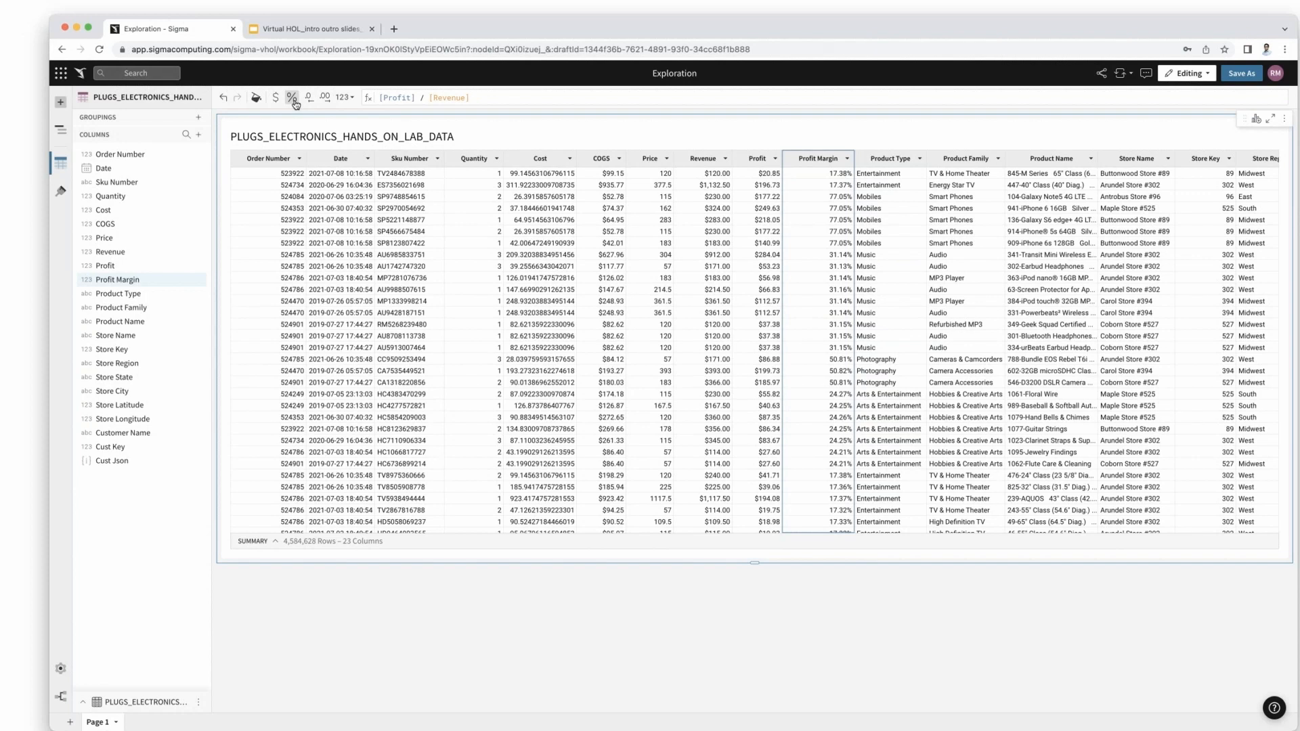
# - Examine the SQL of the Table request in the workbook's query history, then close the history
pyautogui.click(1130, 74)
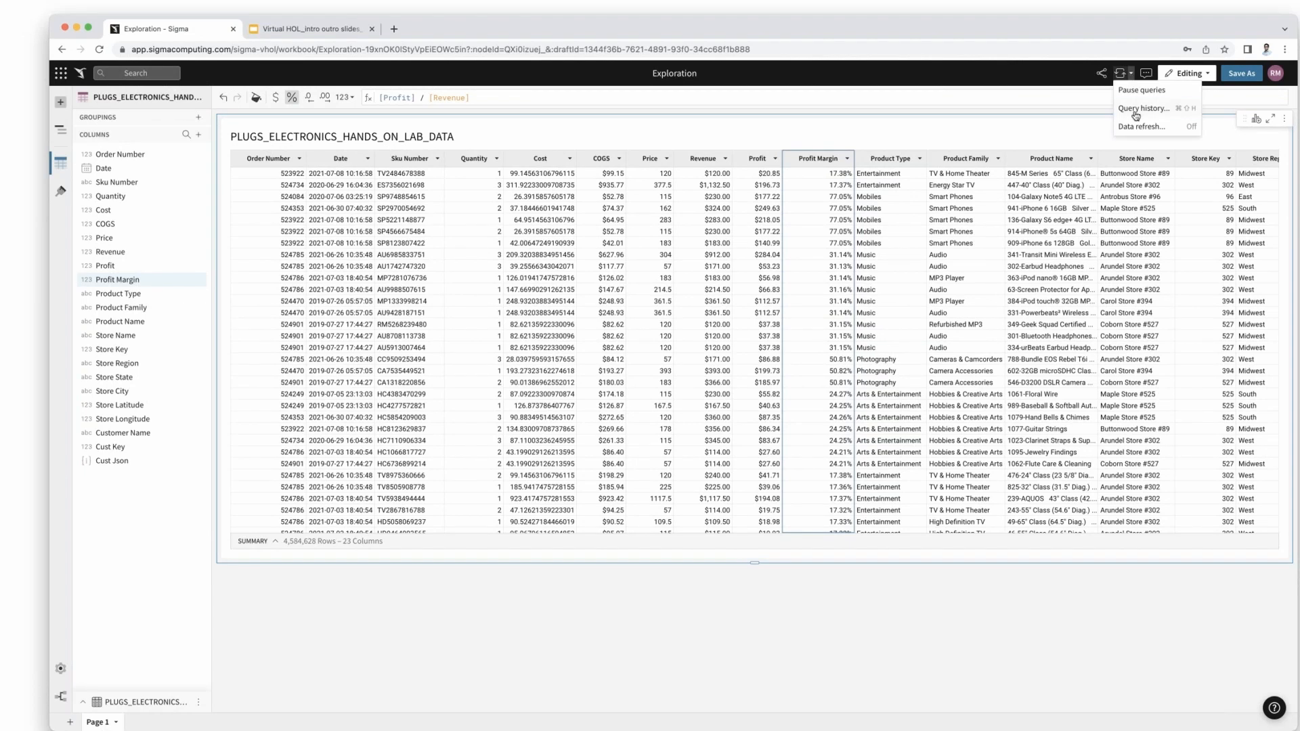
pyautogui.click(1136, 110)
pyautogui.click(430, 252)
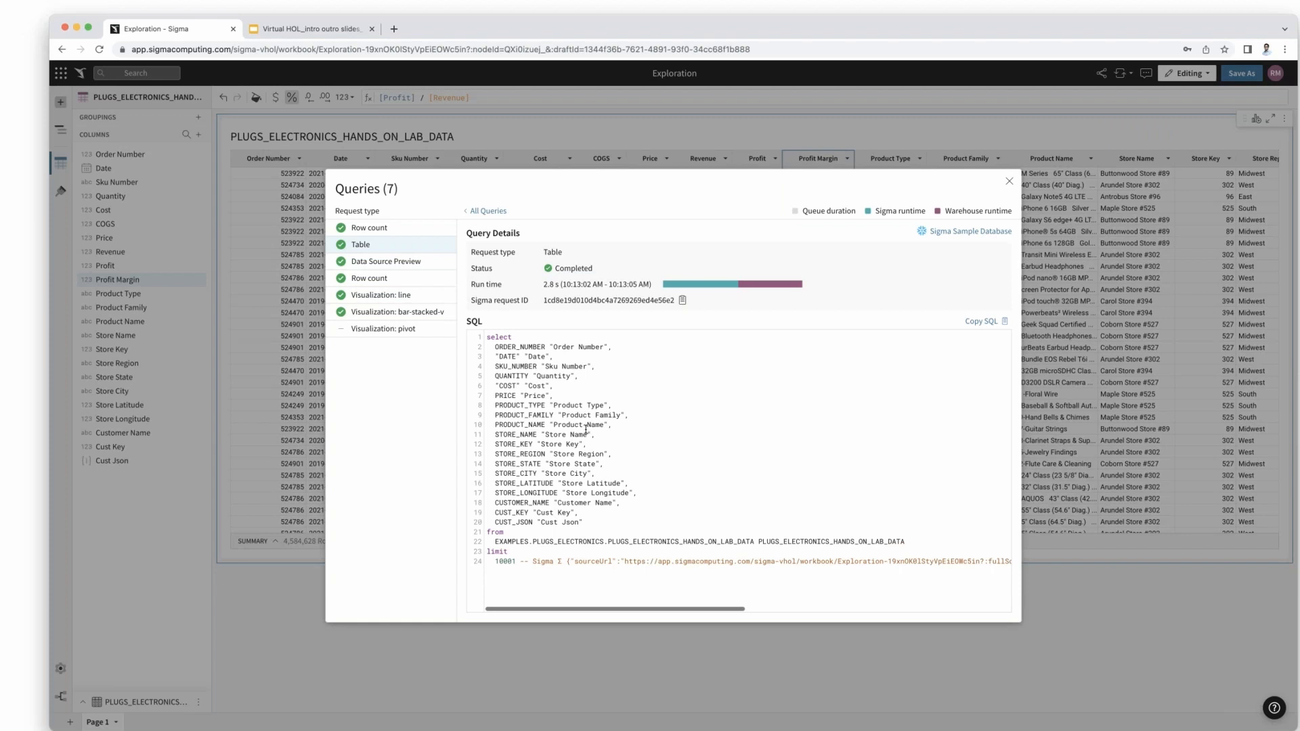
pyautogui.click(1010, 182)
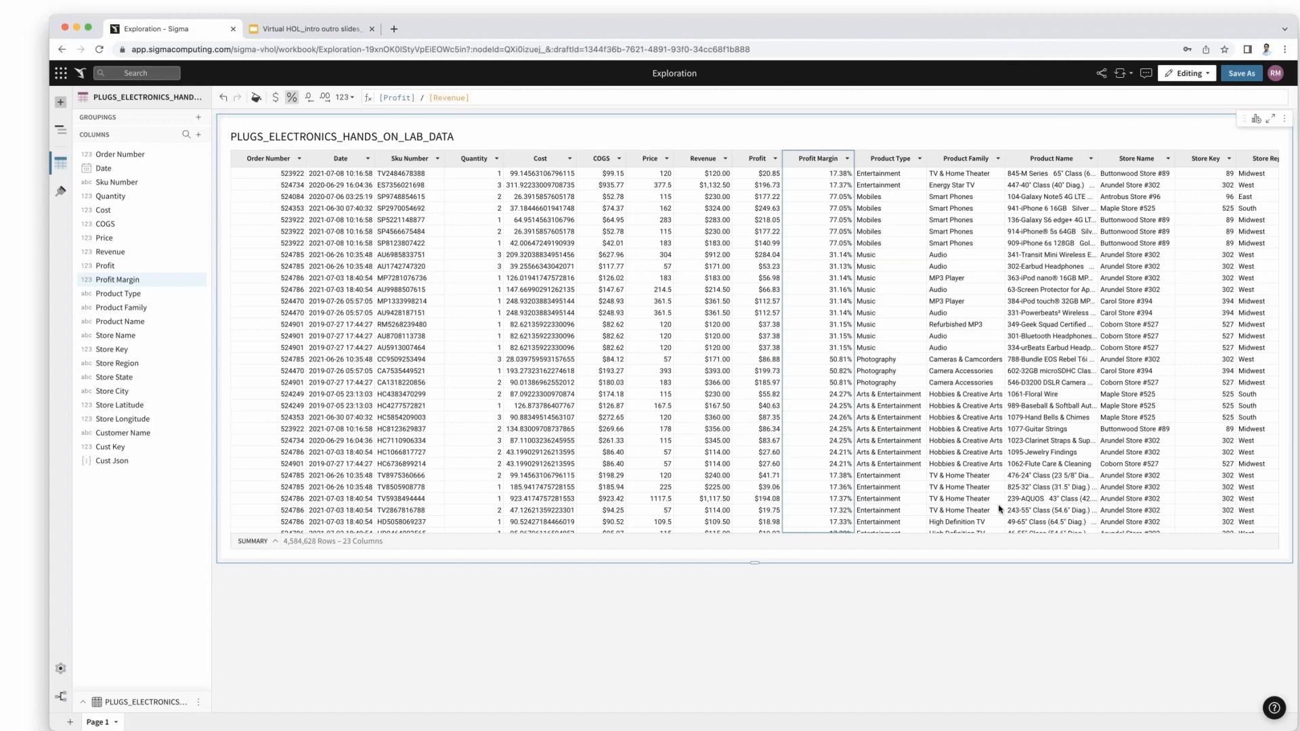
# - Open the Function Index help page, look through its function categories, and return to the workbook
pyautogui.click(1275, 709)
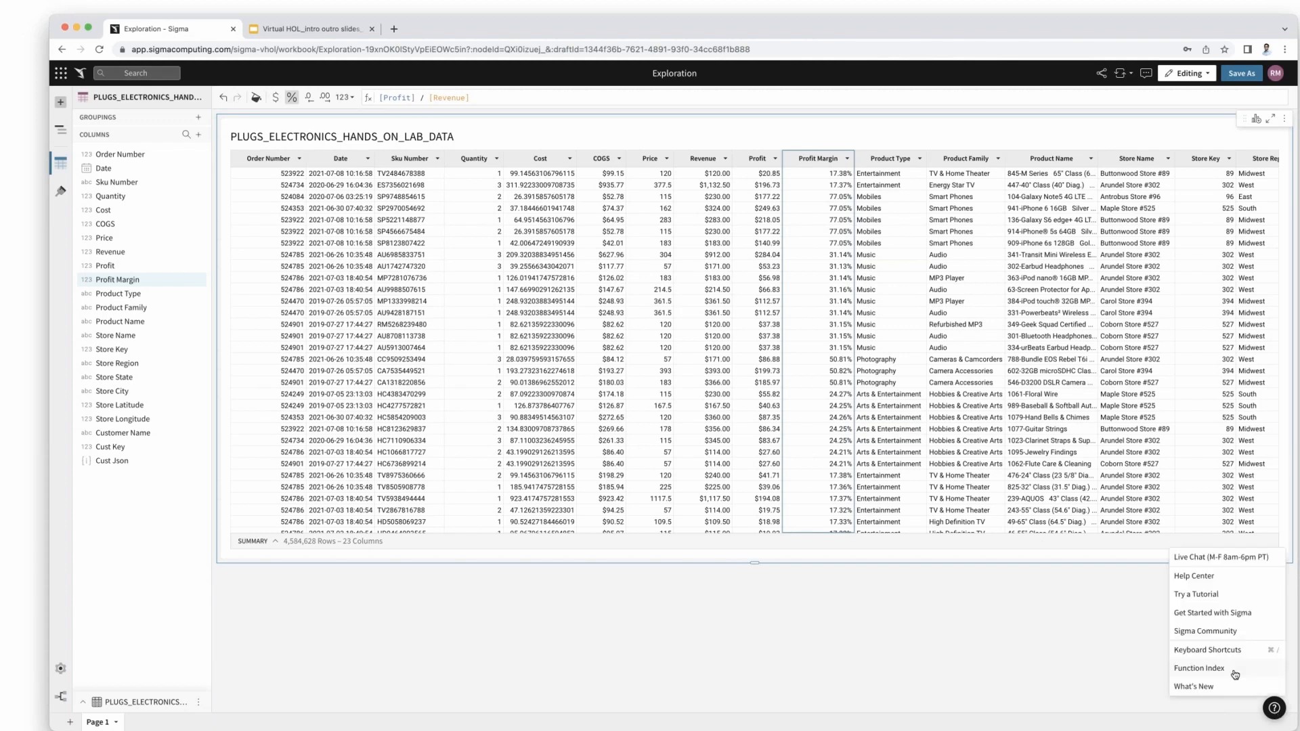
pyautogui.click(1235, 675)
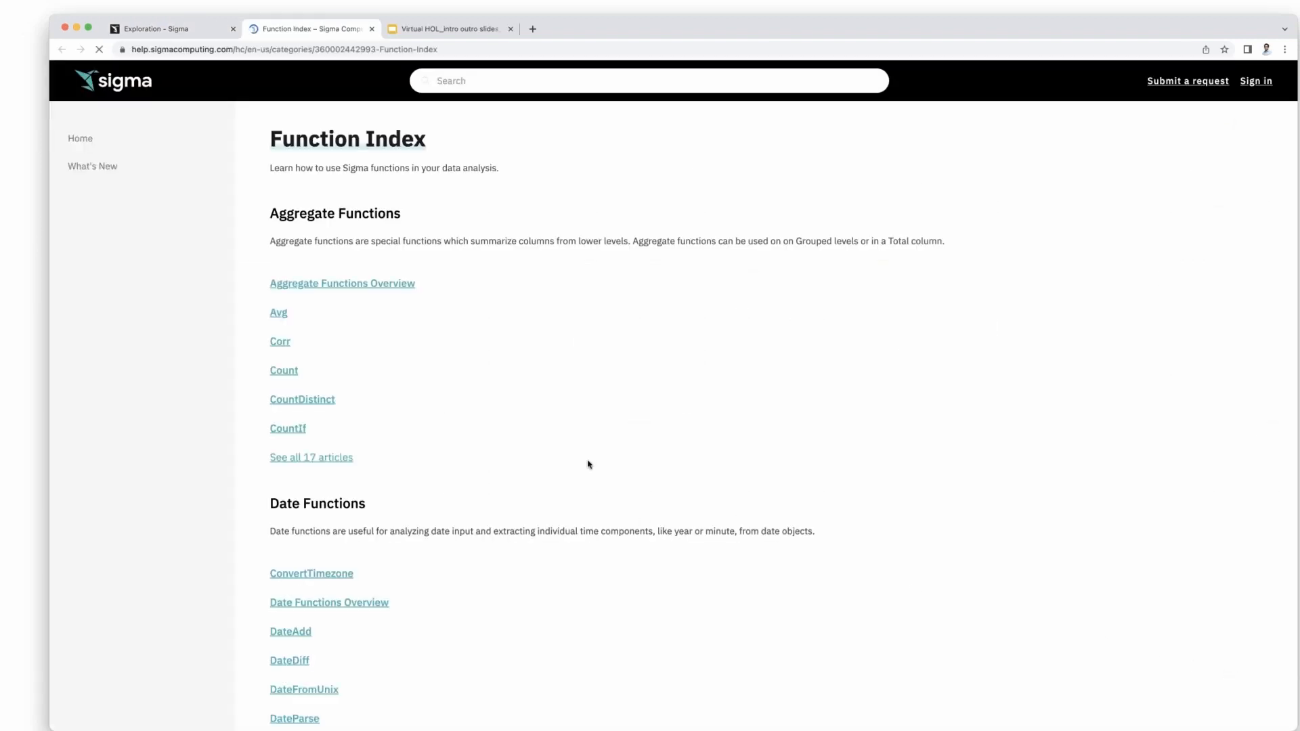
pyautogui.scroll(-4, 588, 465)
pyautogui.scroll(-9, 588, 465)
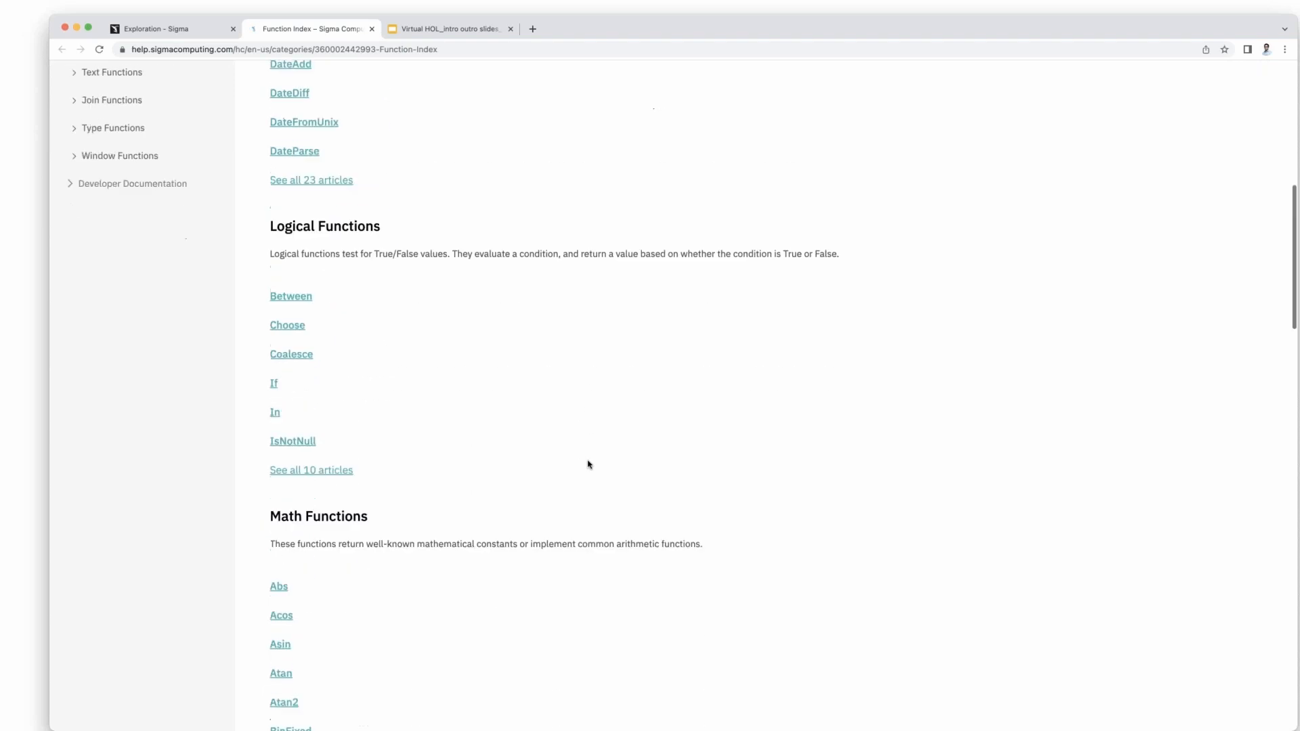
pyautogui.scroll(-6, 589, 465)
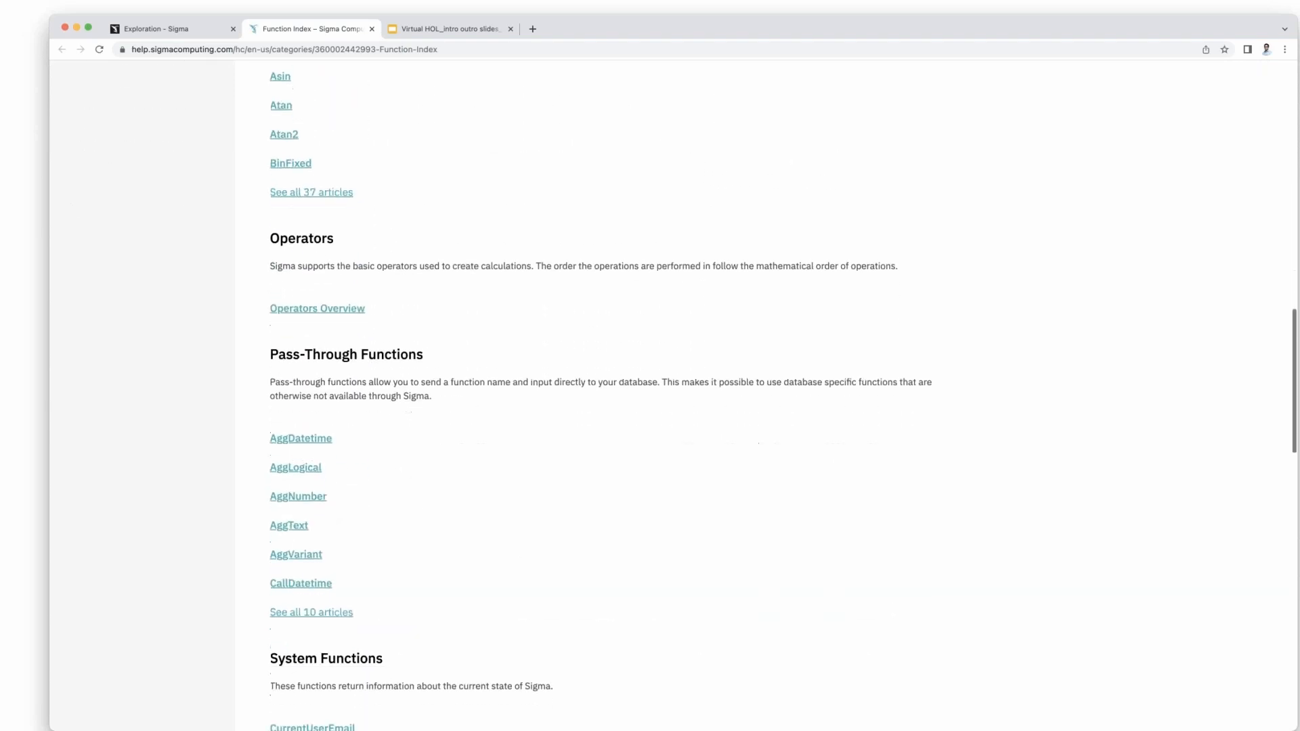
pyautogui.scroll(-7, 589, 465)
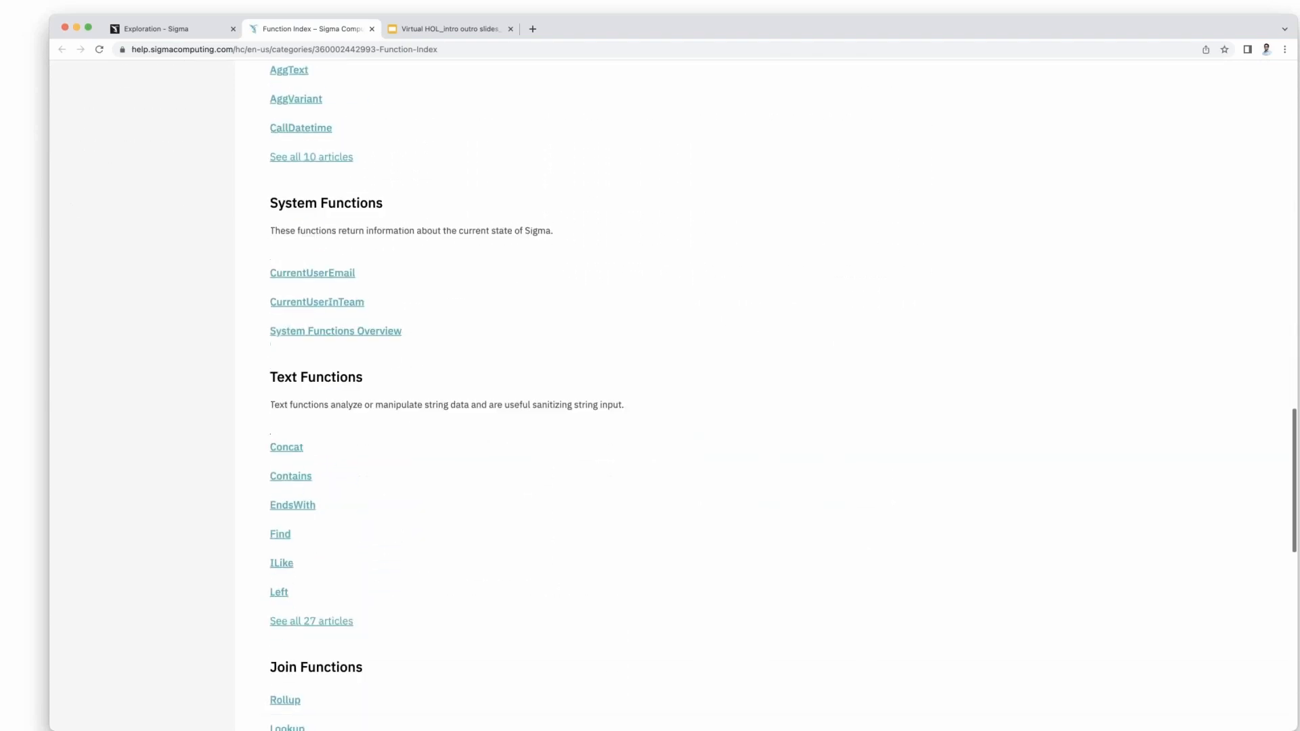
pyautogui.scroll(-8, 464, 468)
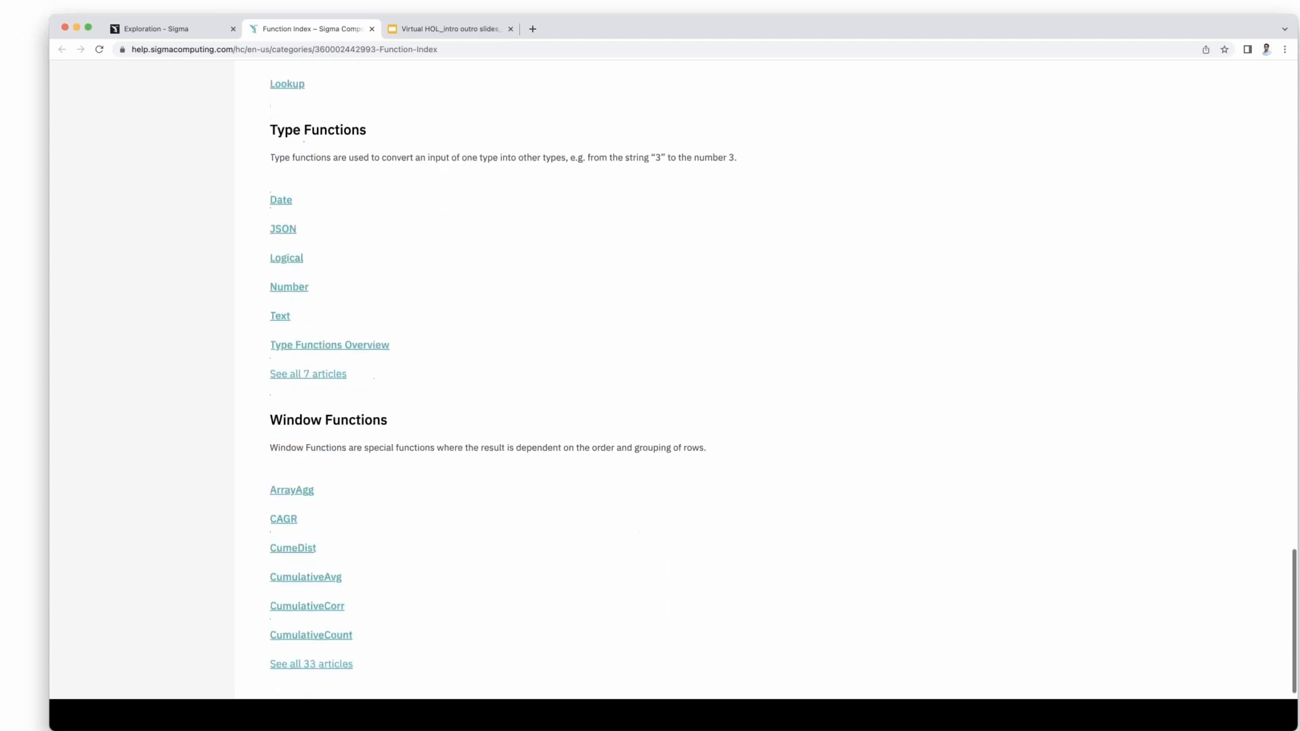
pyautogui.scroll(18, 465, 468)
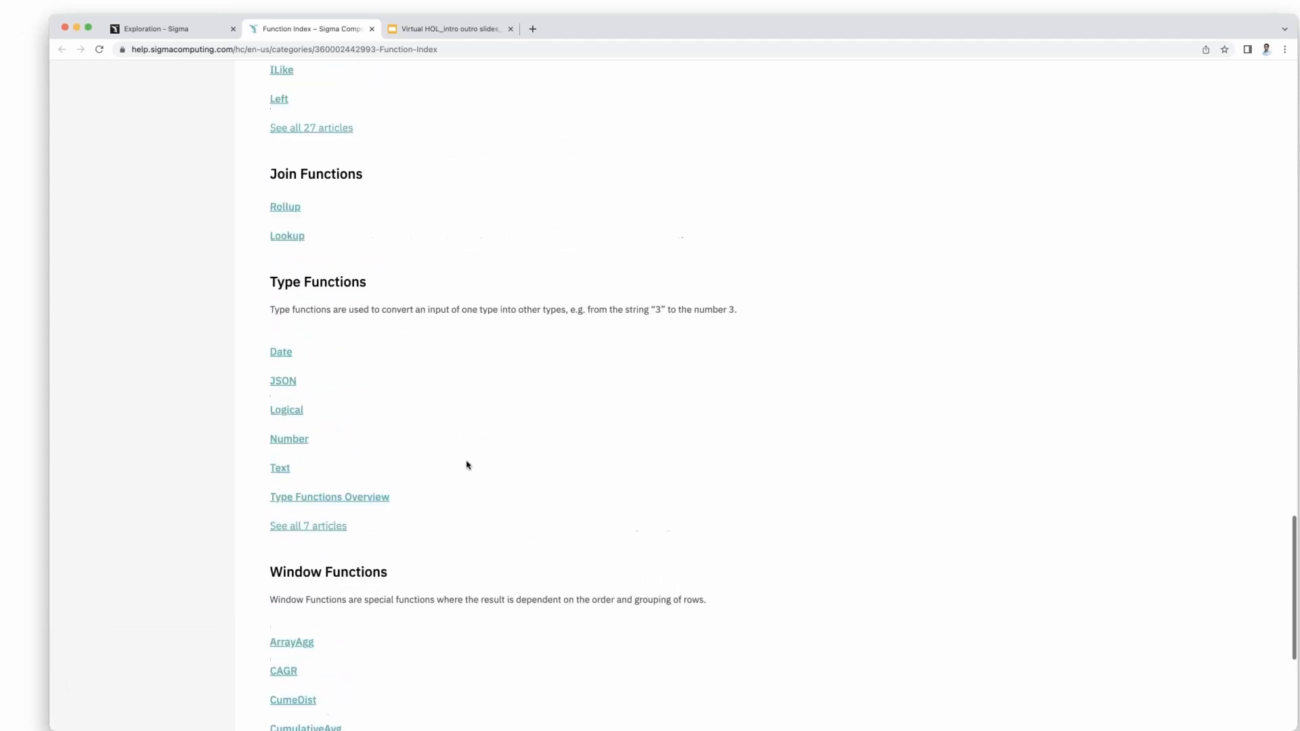
pyautogui.scroll(2, 444, 521)
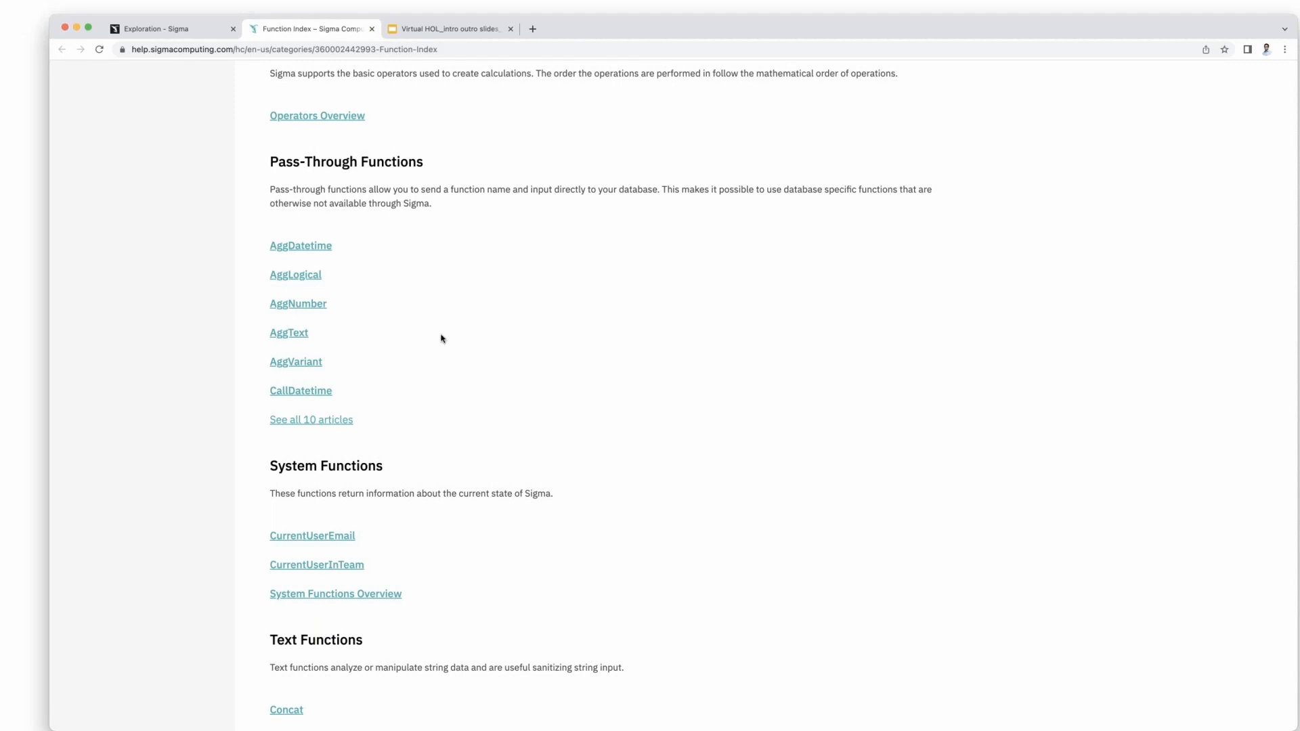
pyautogui.click(371, 28)
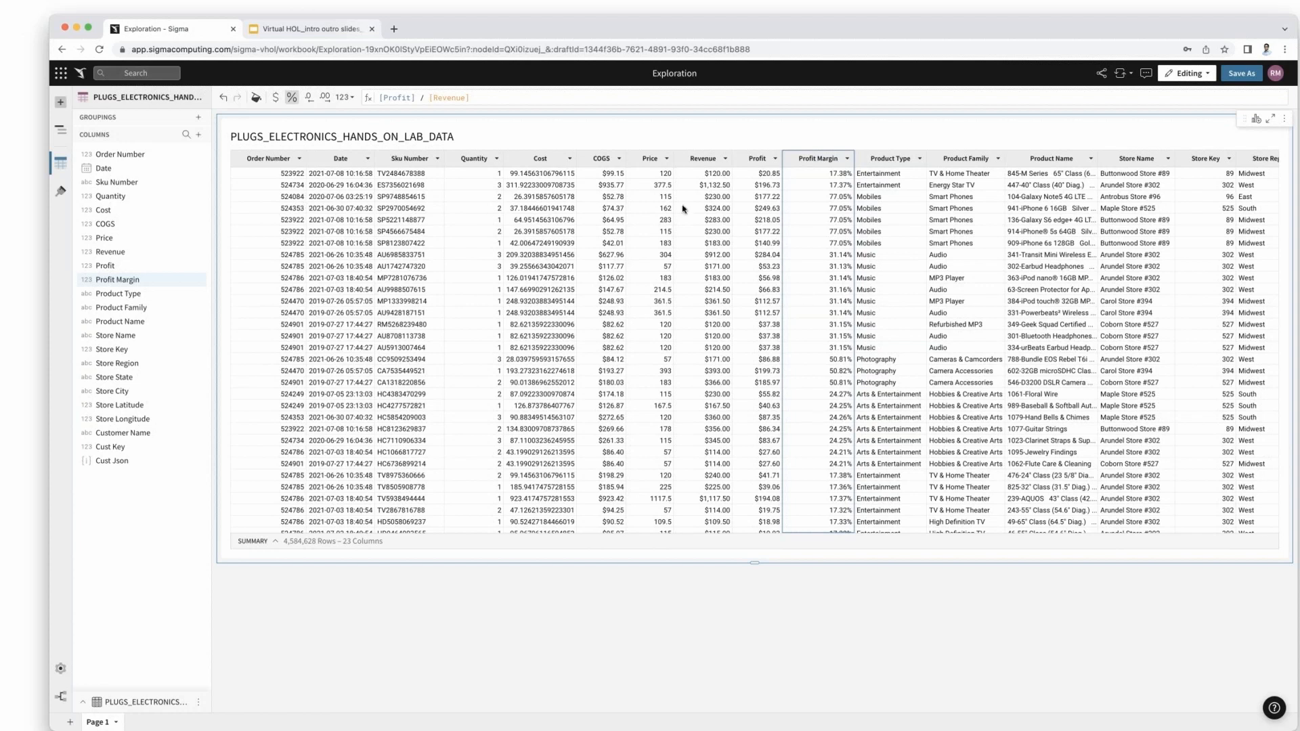
# - Create a child visualization from the sales table, review the available chart types and choose Bar
pyautogui.click(1122, 74)
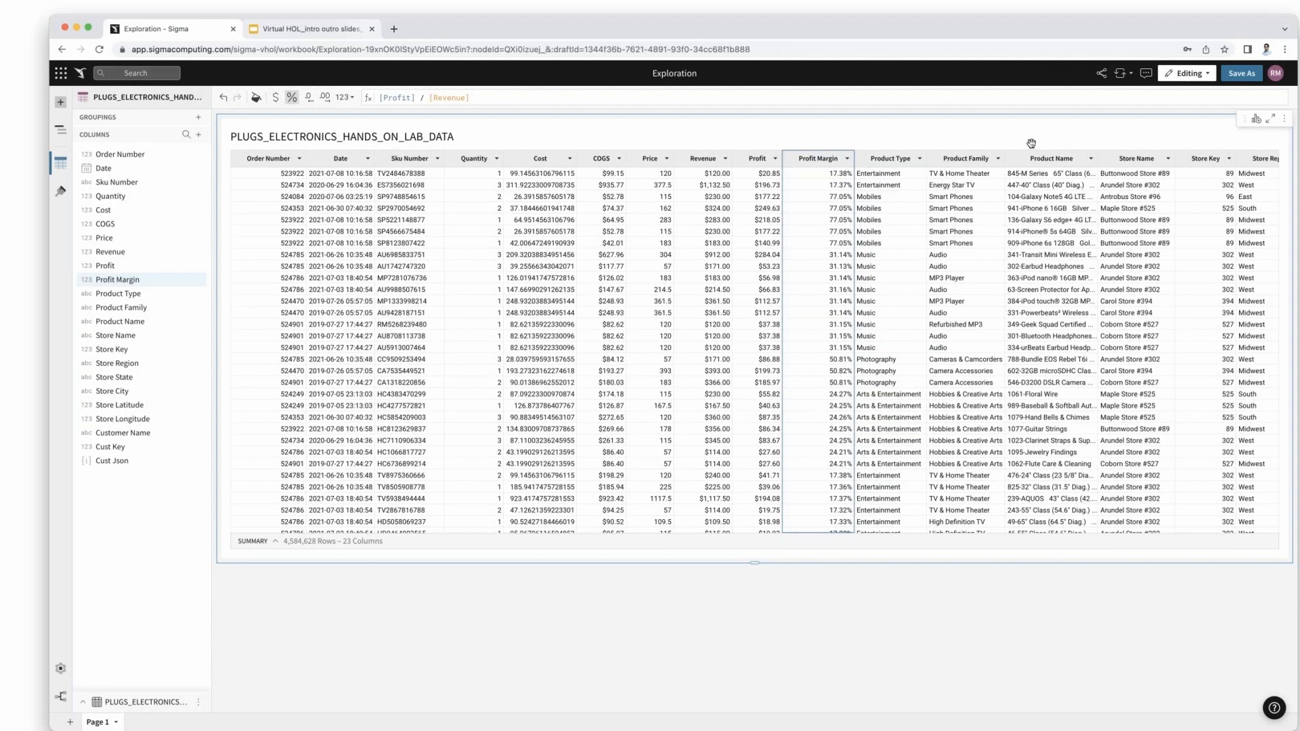
pyautogui.click(1258, 121)
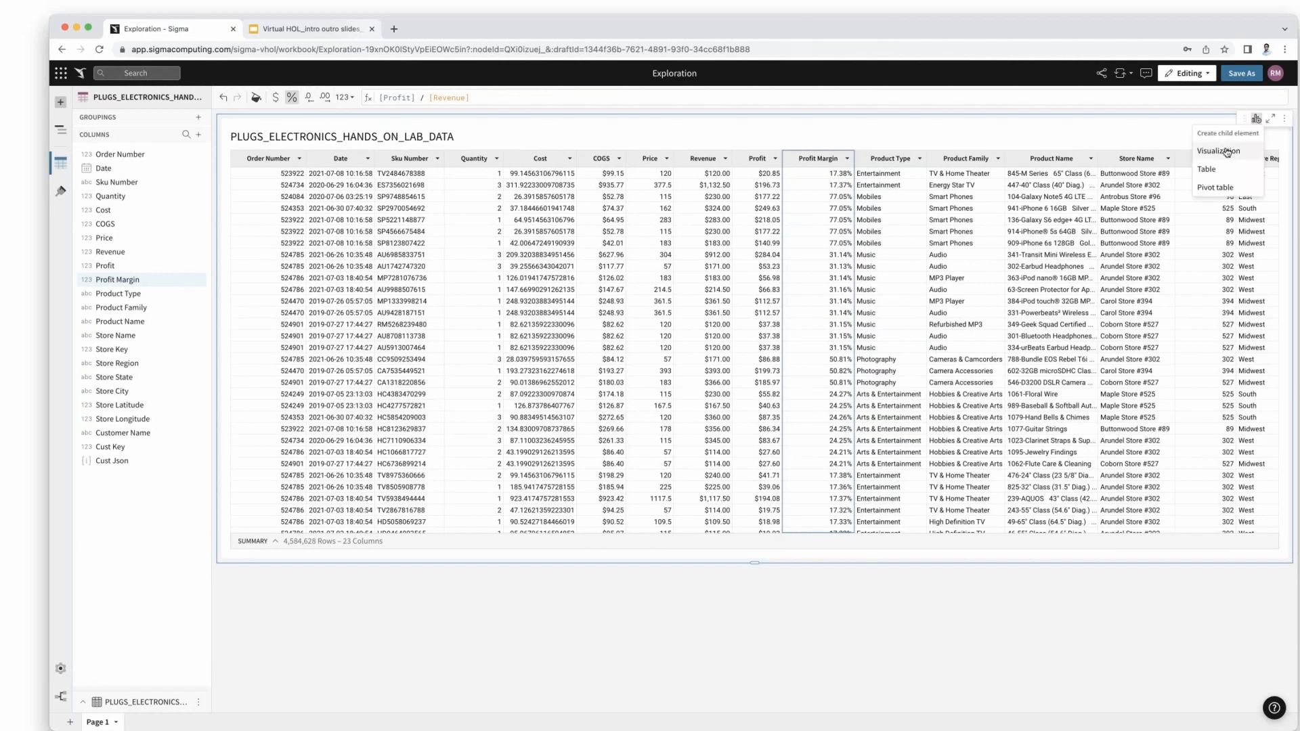
pyautogui.click(1219, 151)
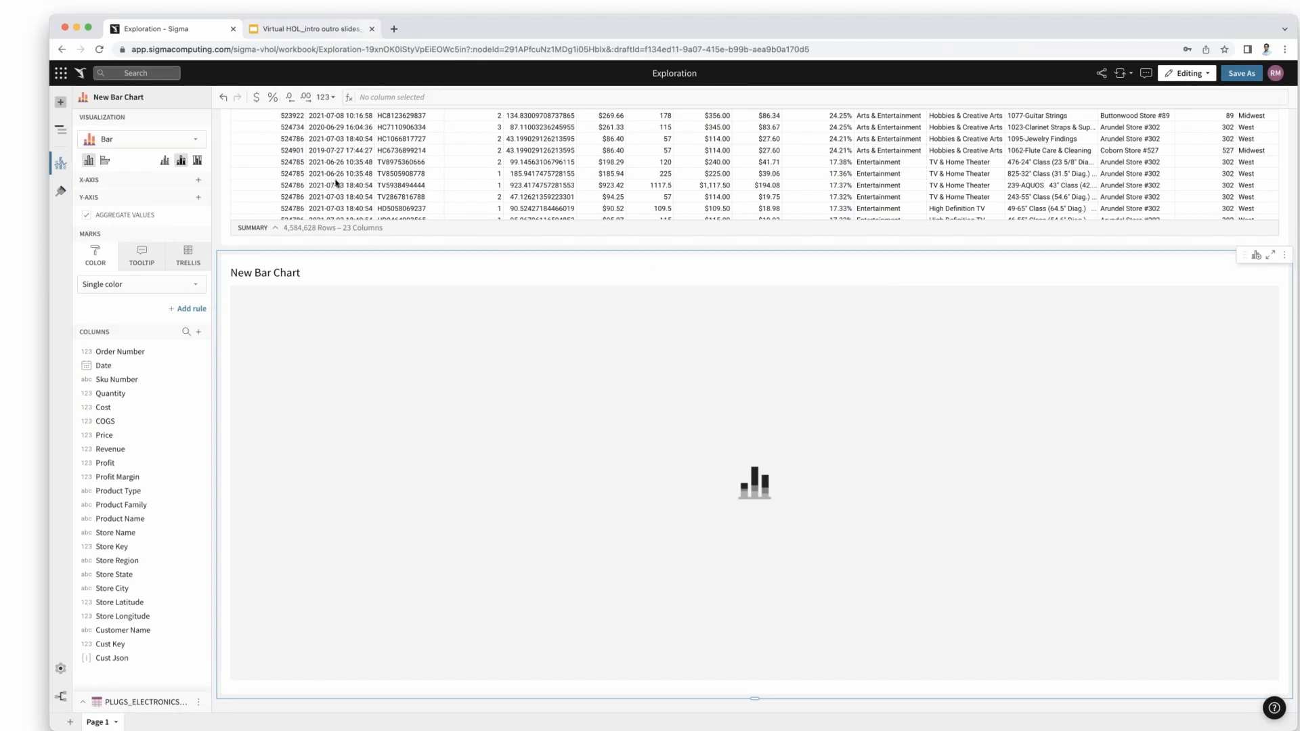
pyautogui.click(127, 140)
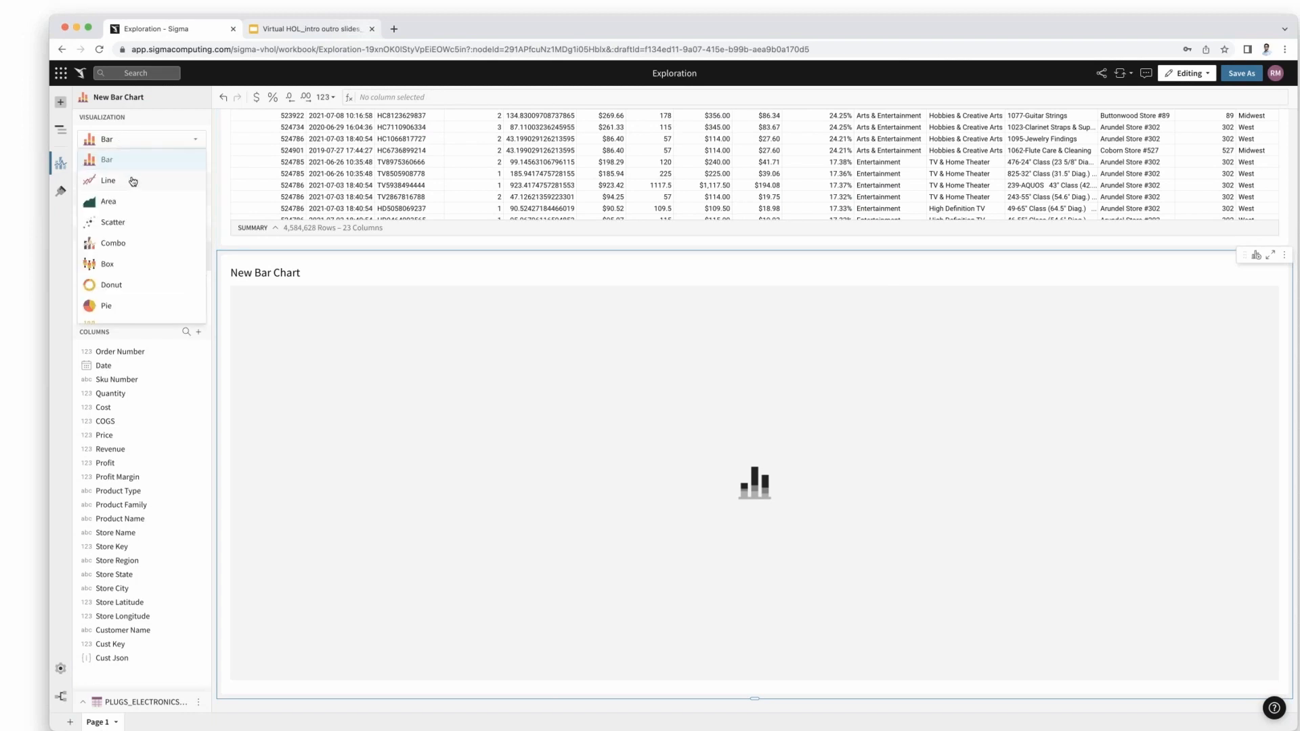
pyautogui.scroll(-2, 141, 191)
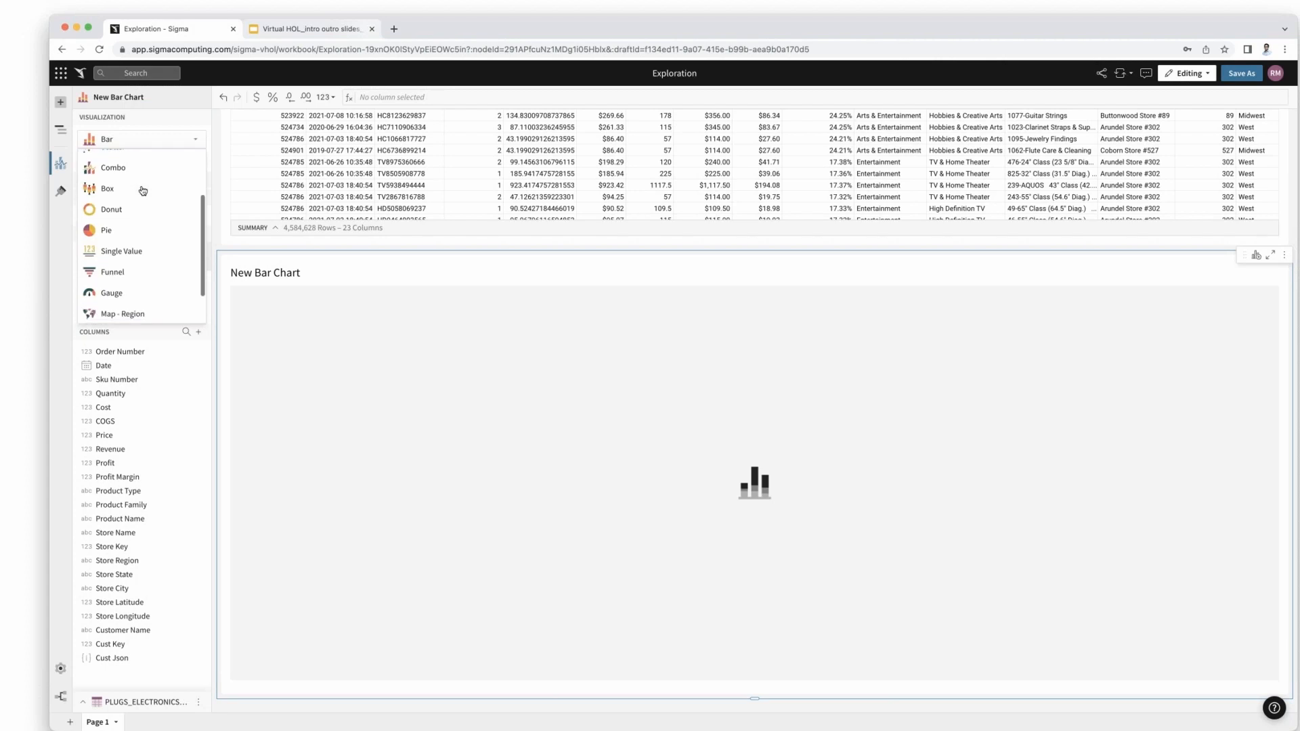
pyautogui.scroll(-2, 143, 190)
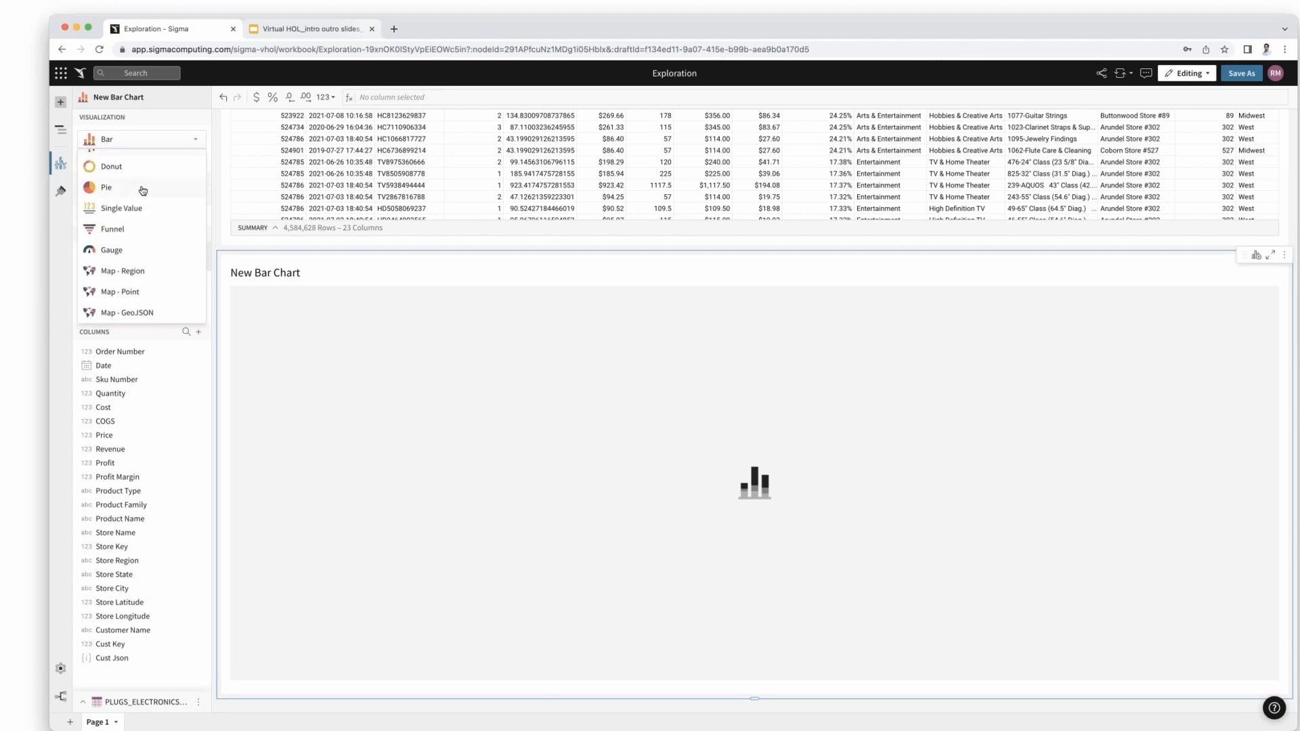
pyautogui.scroll(4, 143, 191)
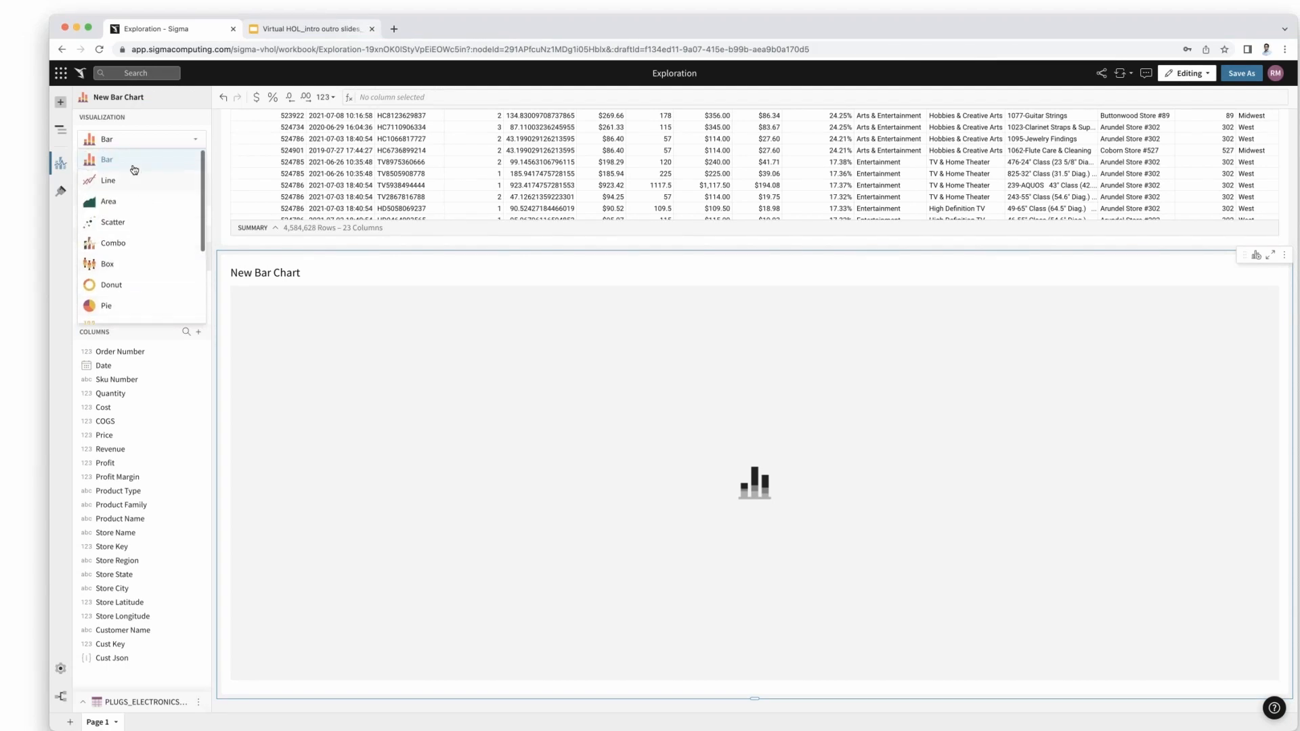
pyautogui.click(133, 165)
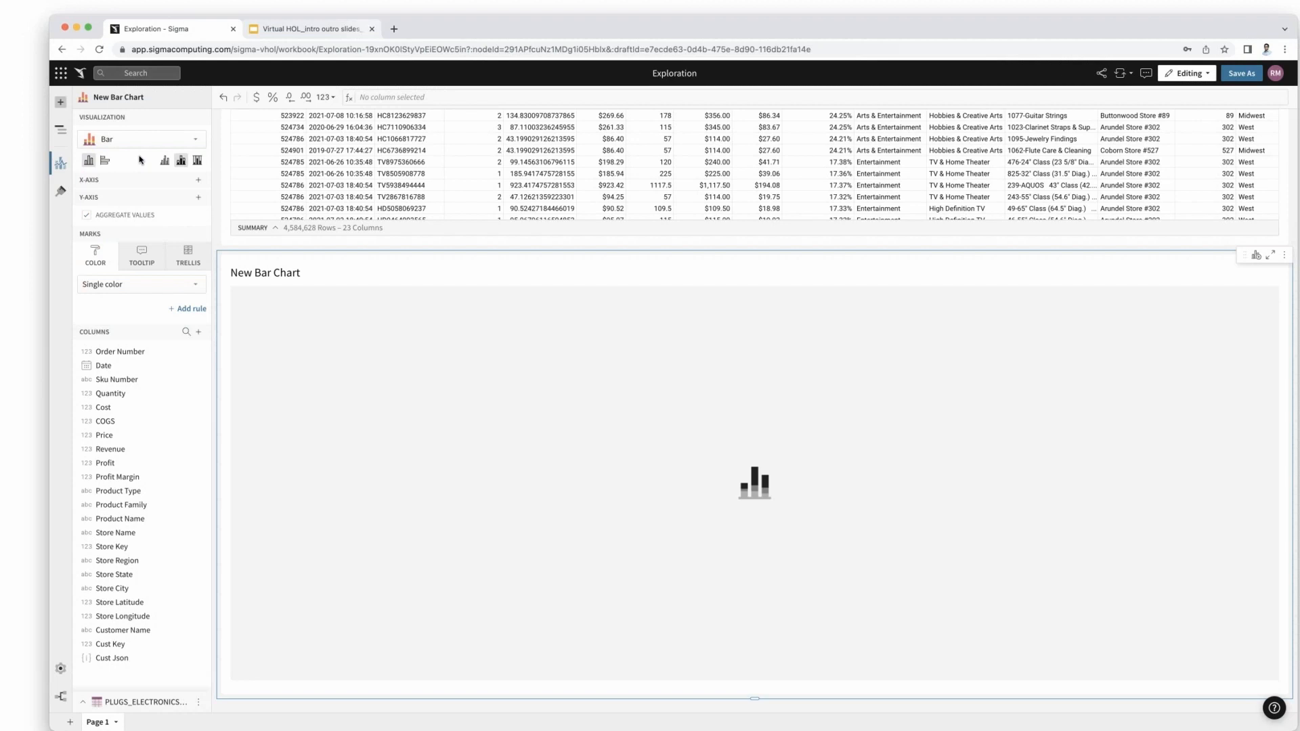
# - Set the bar chart's X-axis to Store Region and its Y-axis to the aggregated Profit column
pyautogui.click(200, 183)
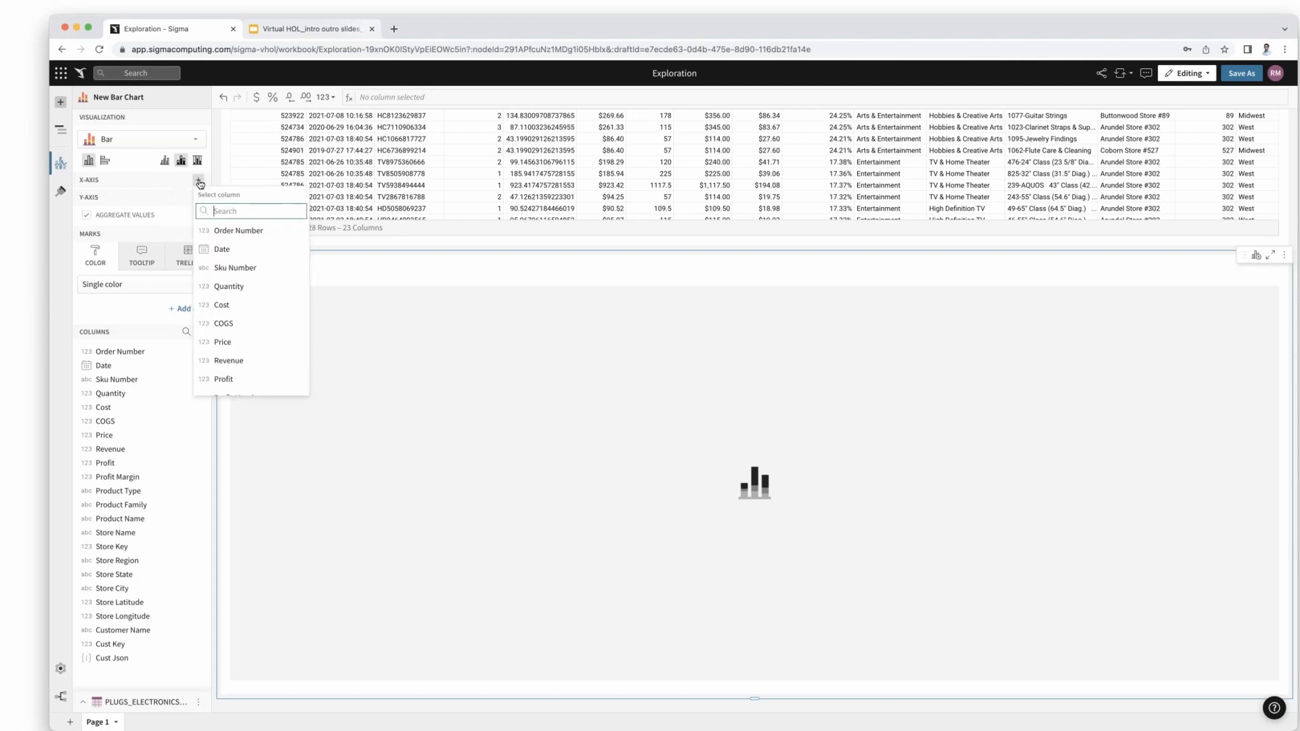
pyautogui.write('store')
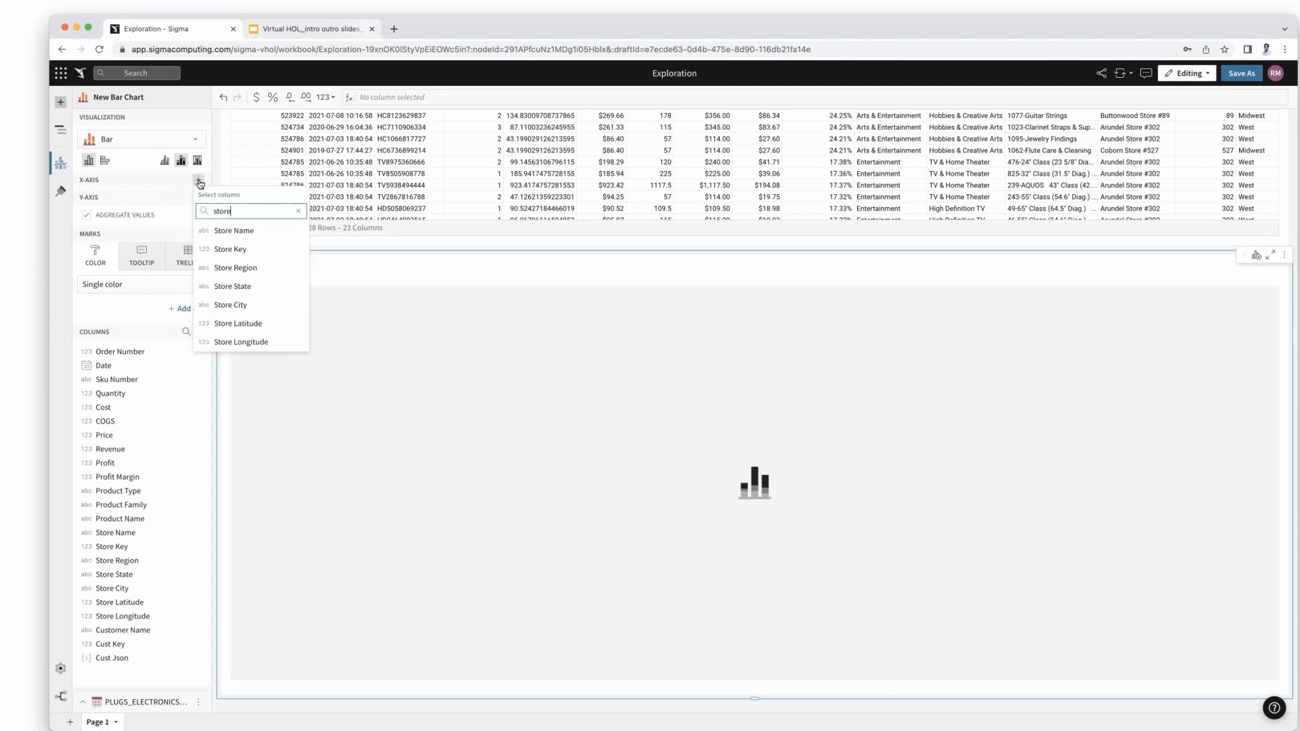
pyautogui.click(243, 270)
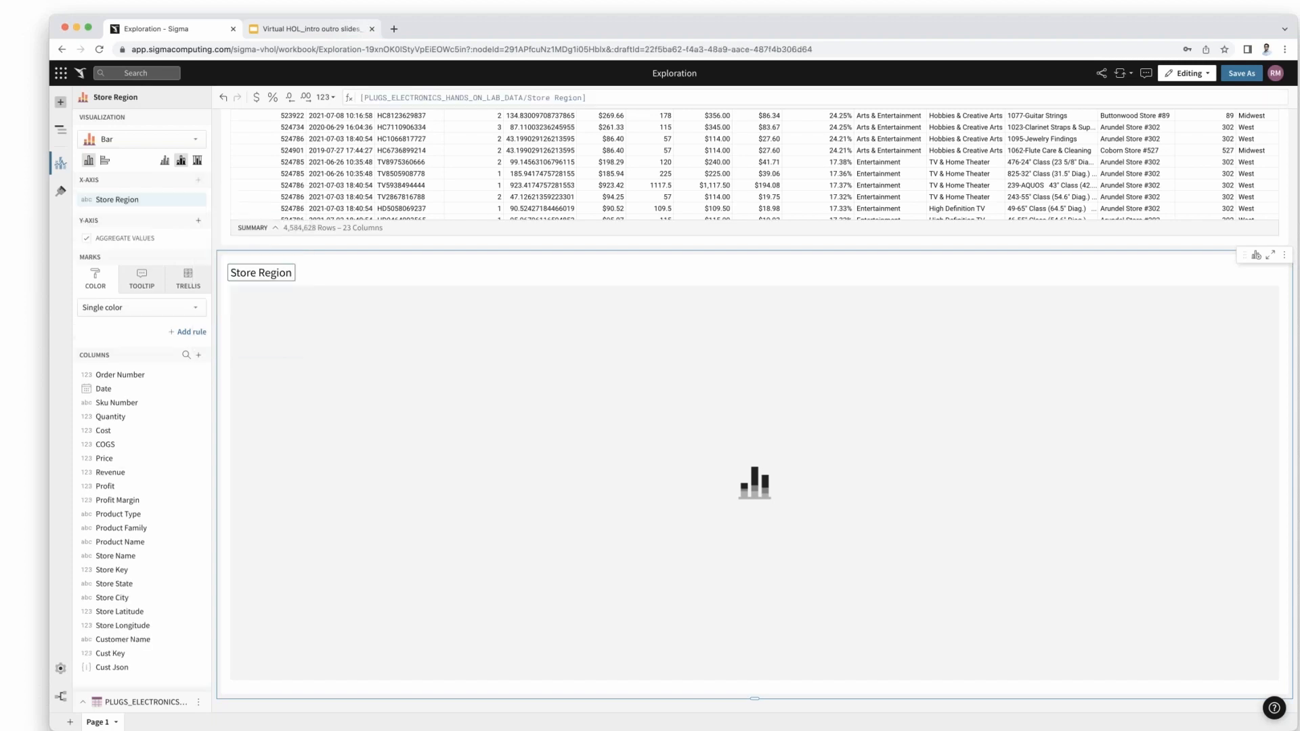
pyautogui.click(198, 222)
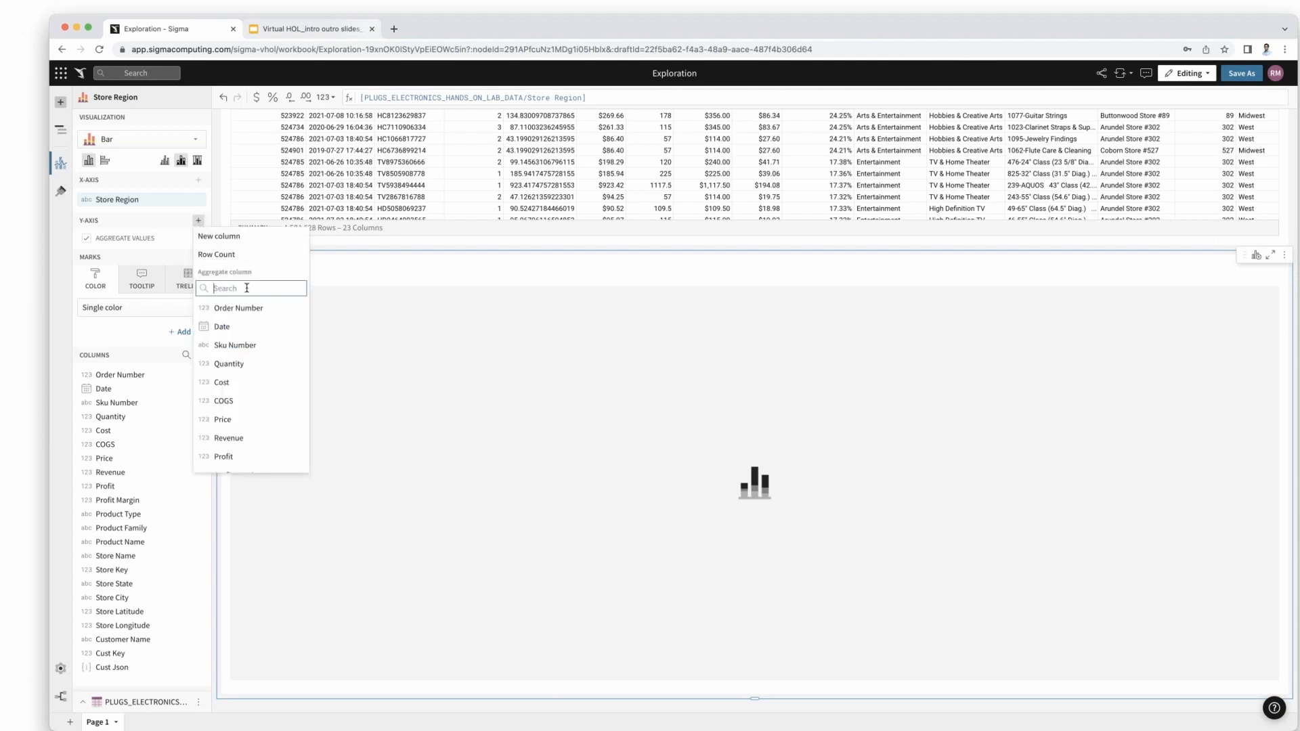
pyautogui.write('profit')
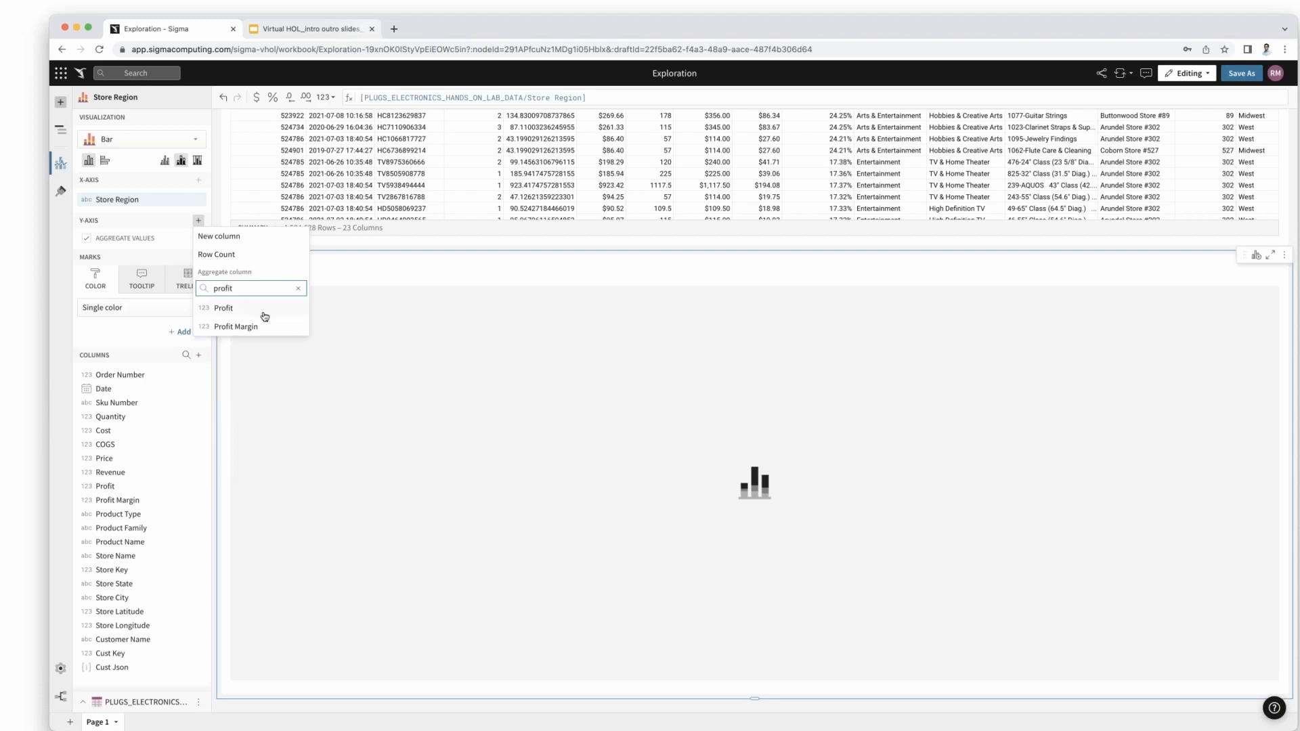
pyautogui.click(264, 316)
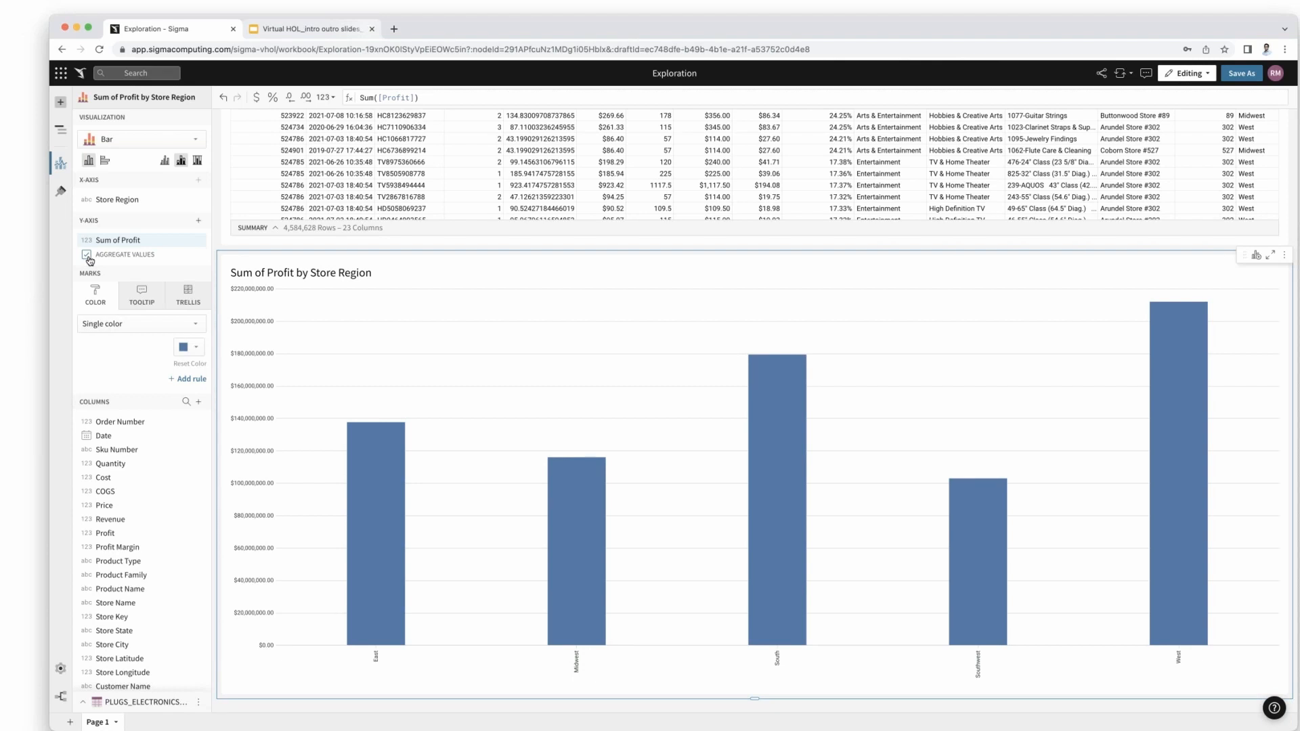
pyautogui.moveTo(203, 244)
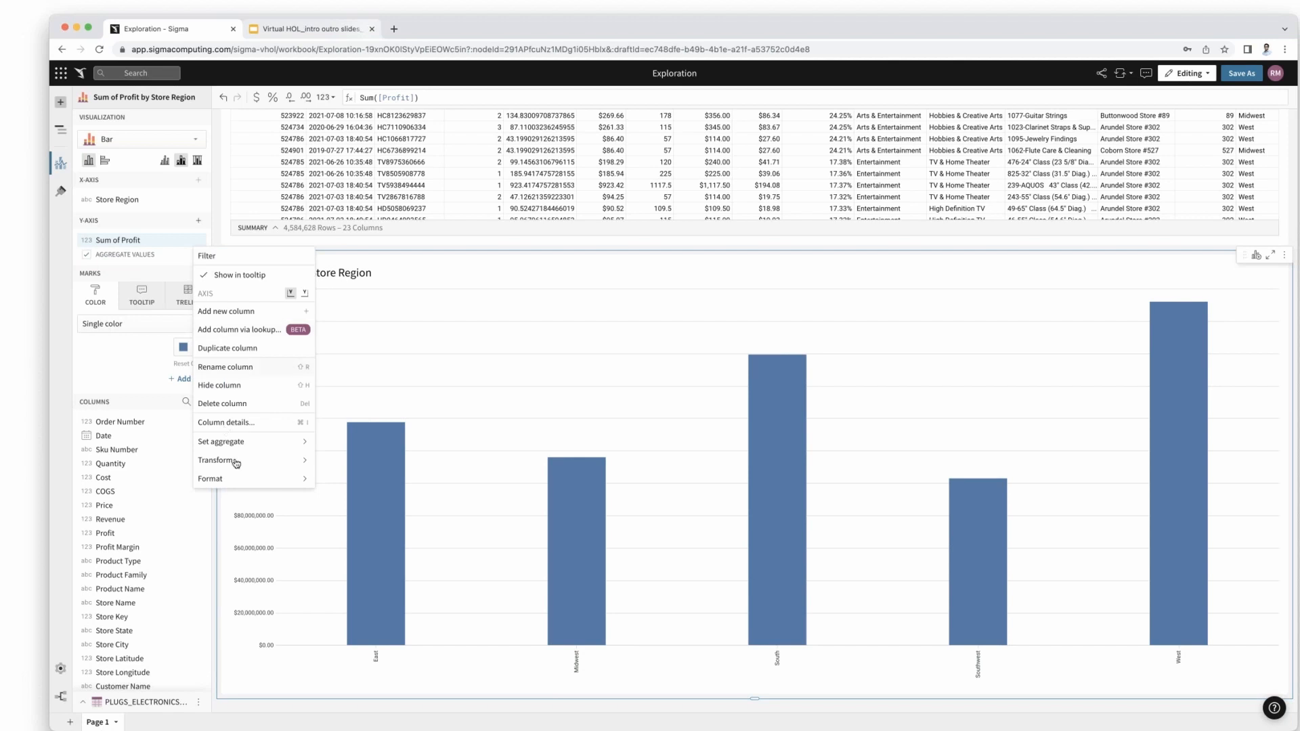
# - Review the available data sources for a new visualization and create it from the PLUGS_ELECTRONICS_HANDS_ON_LAB_DATA table element on Page 1
pyautogui.moveTo(254, 448)
pyautogui.click(62, 107)
pyautogui.click(62, 108)
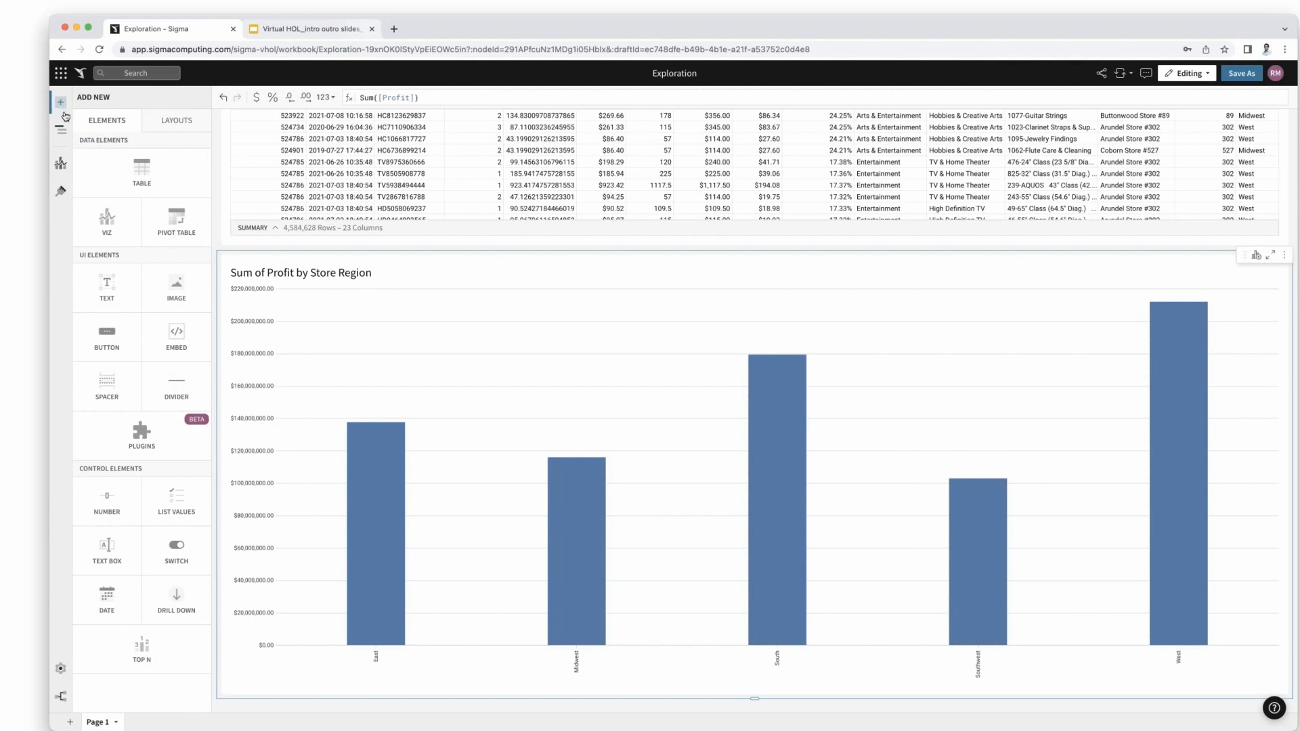
pyautogui.click(114, 223)
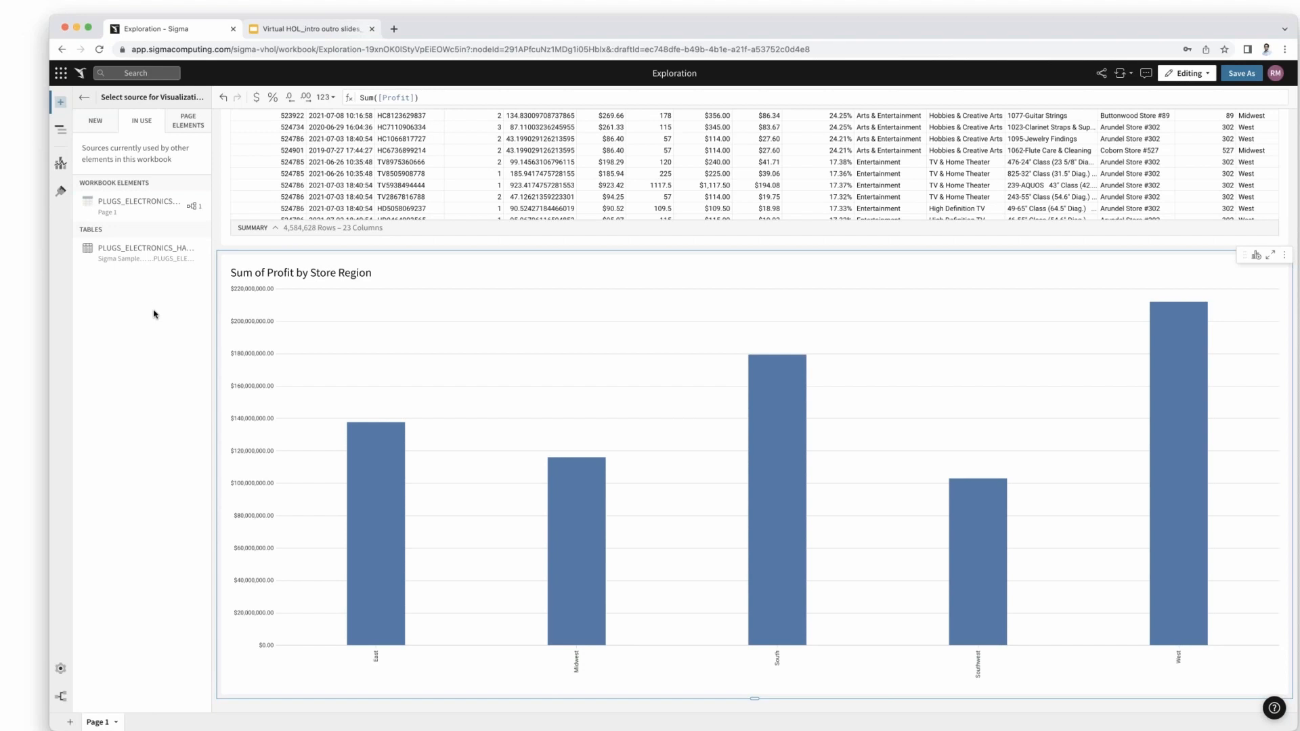
pyautogui.click(104, 124)
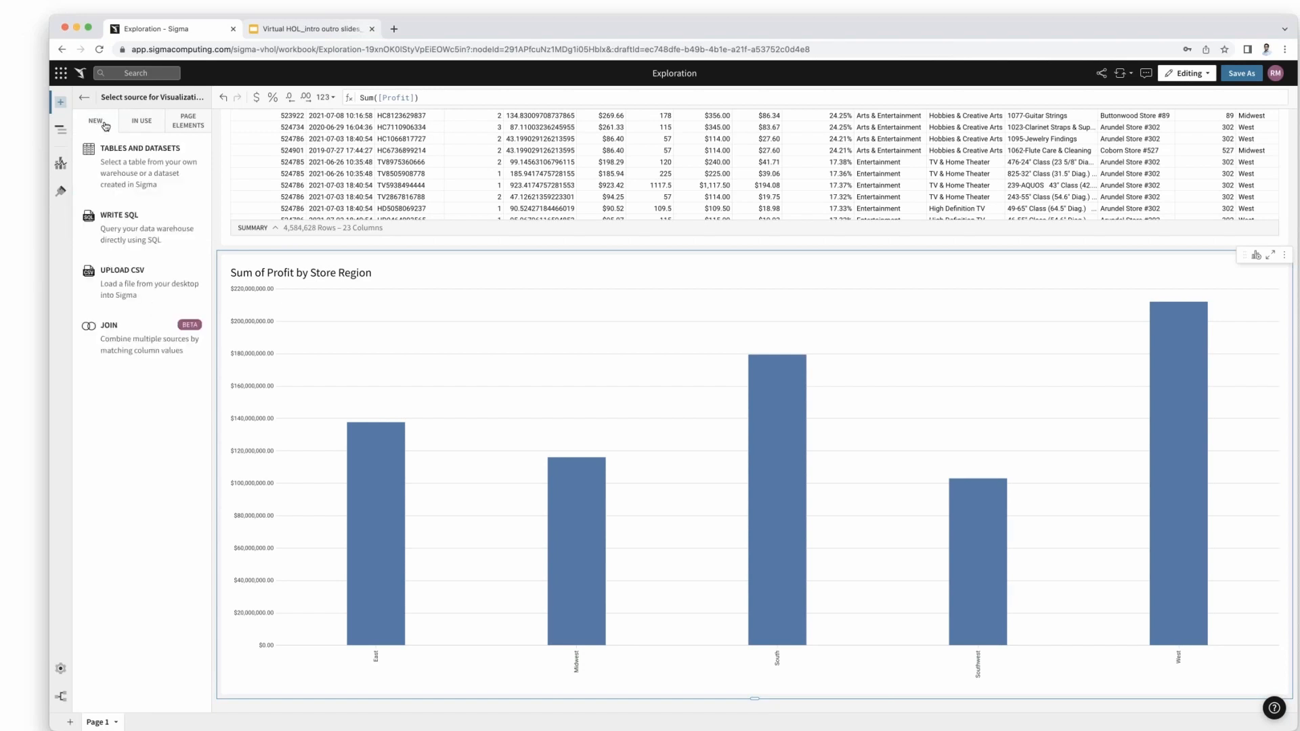
pyautogui.click(144, 127)
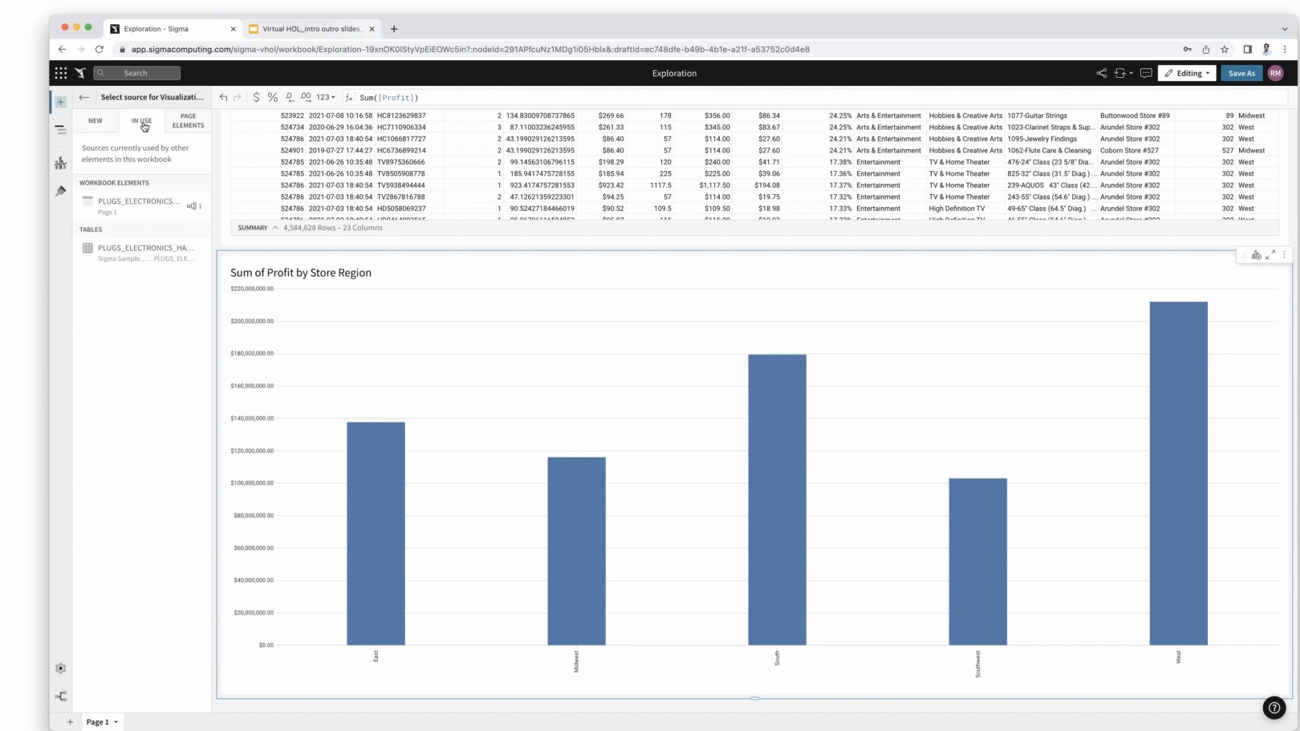
pyautogui.click(181, 127)
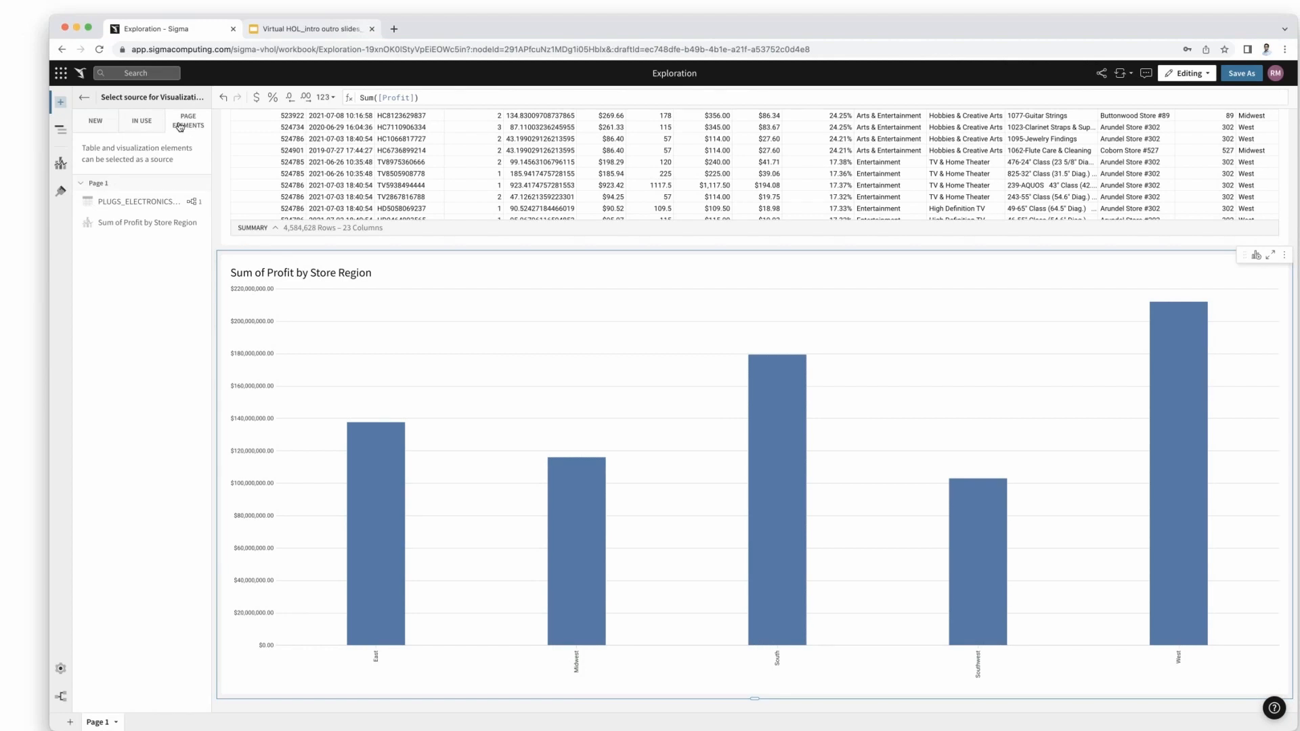
pyautogui.click(139, 128)
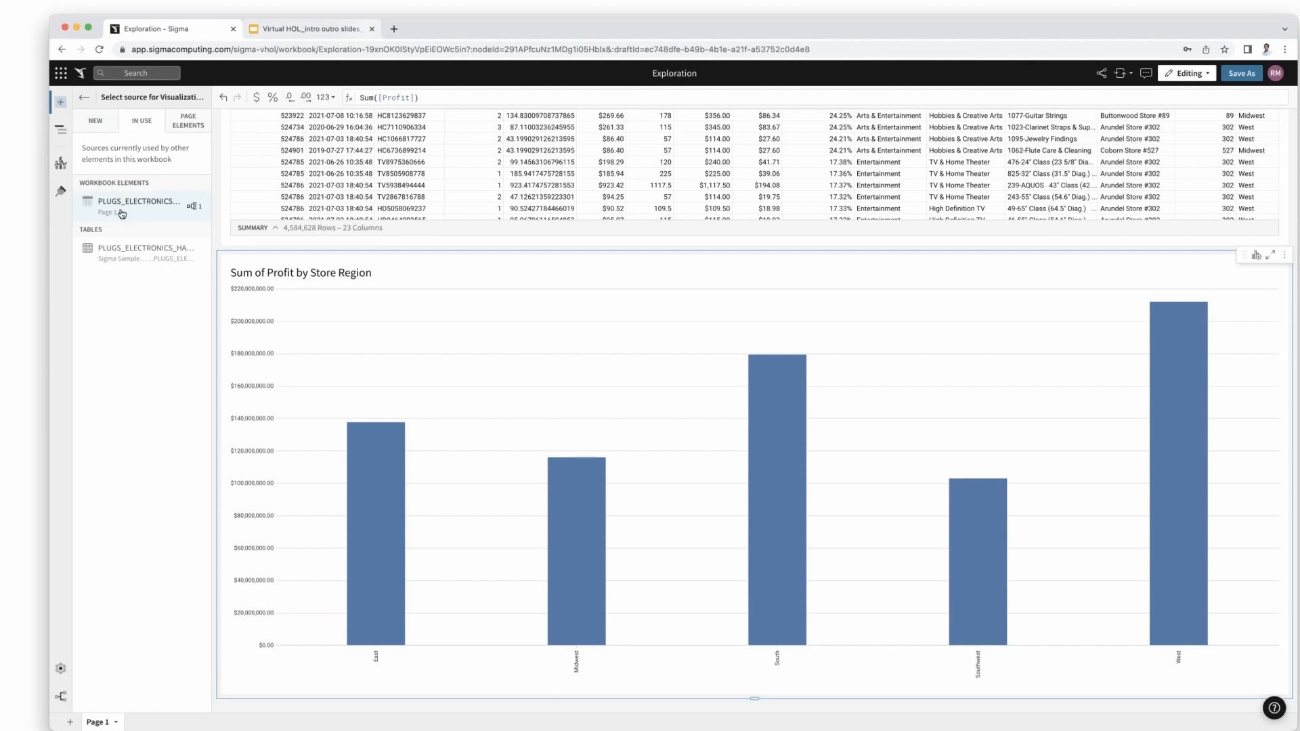
pyautogui.click(164, 216)
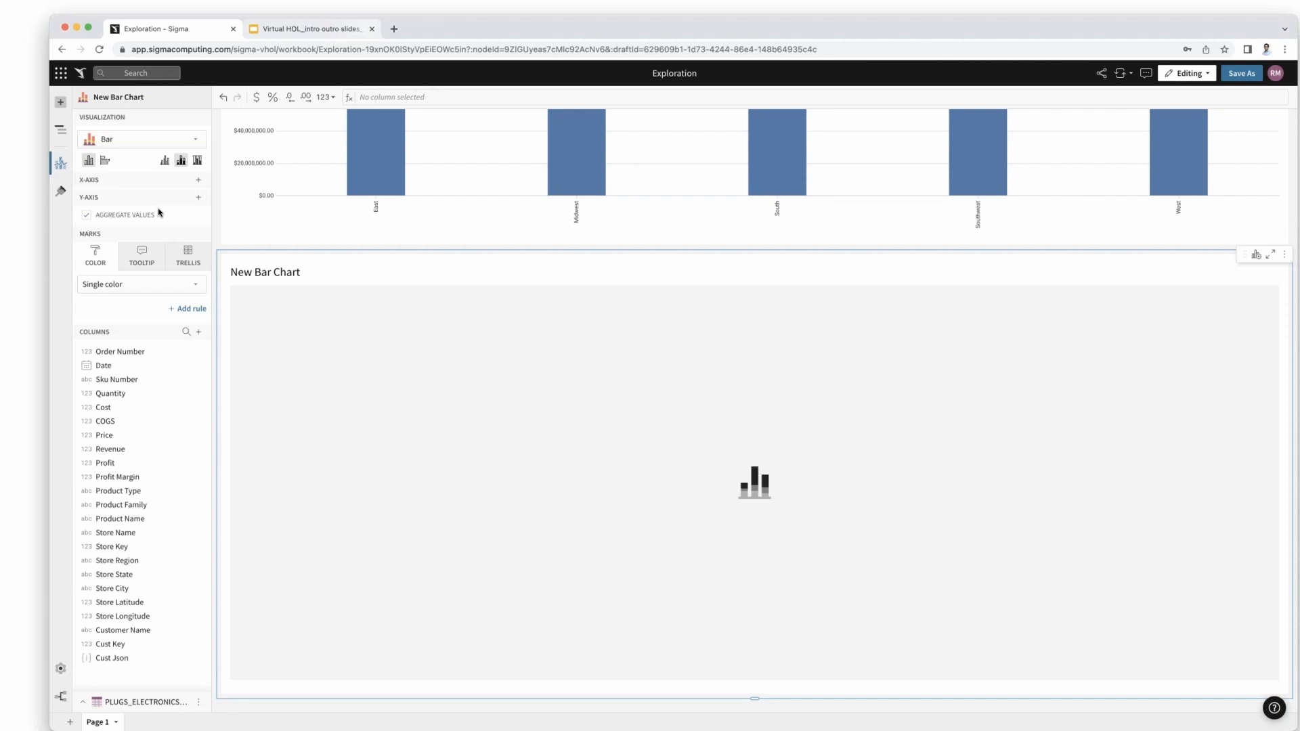
# - Change the new chart's type to Line and set its X-axis to Date truncated to Month
pyautogui.click(155, 145)
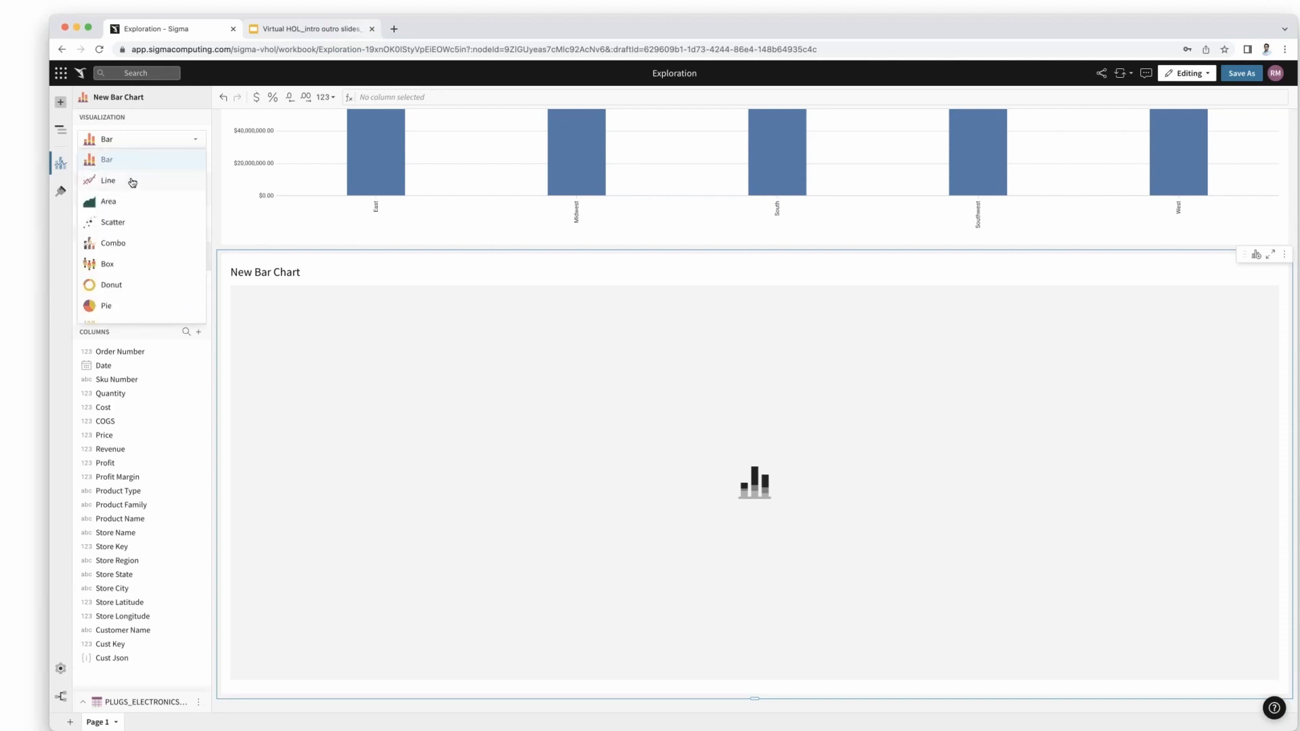
pyautogui.click(132, 181)
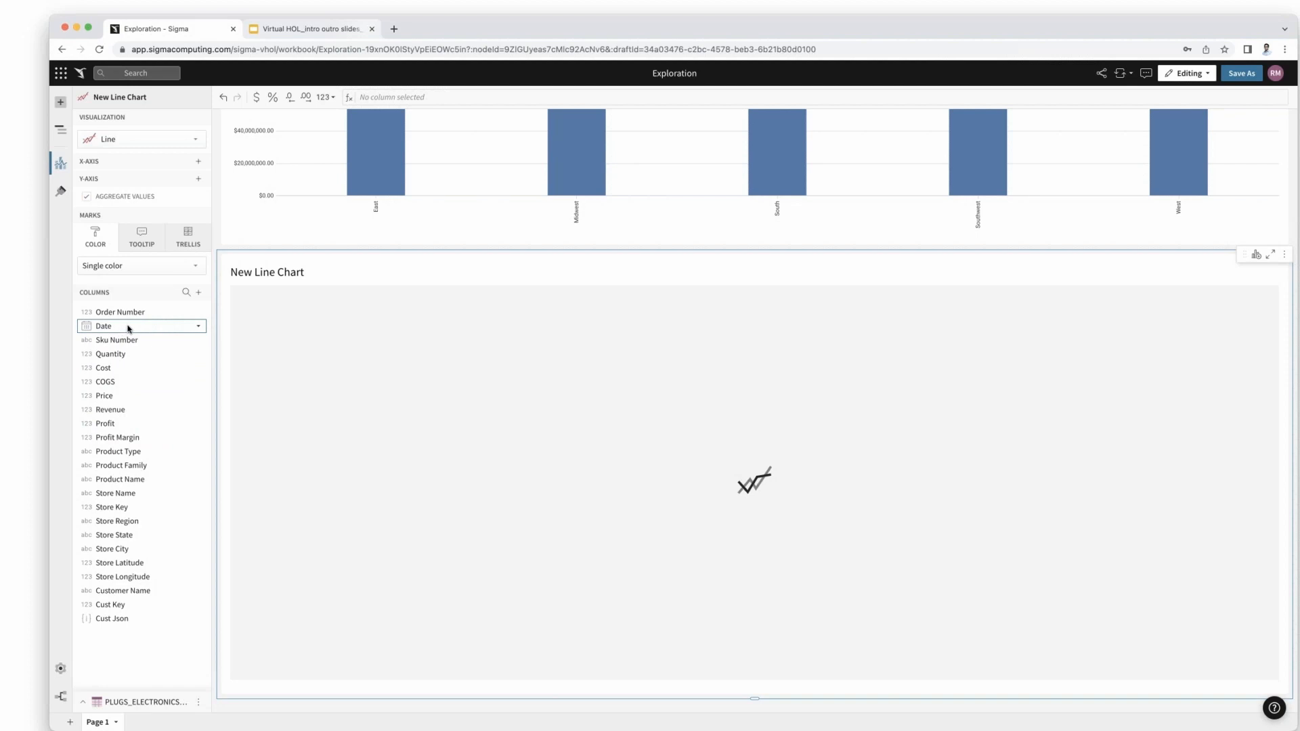
pyautogui.moveTo(138, 333); pyautogui.dragTo(151, 177)
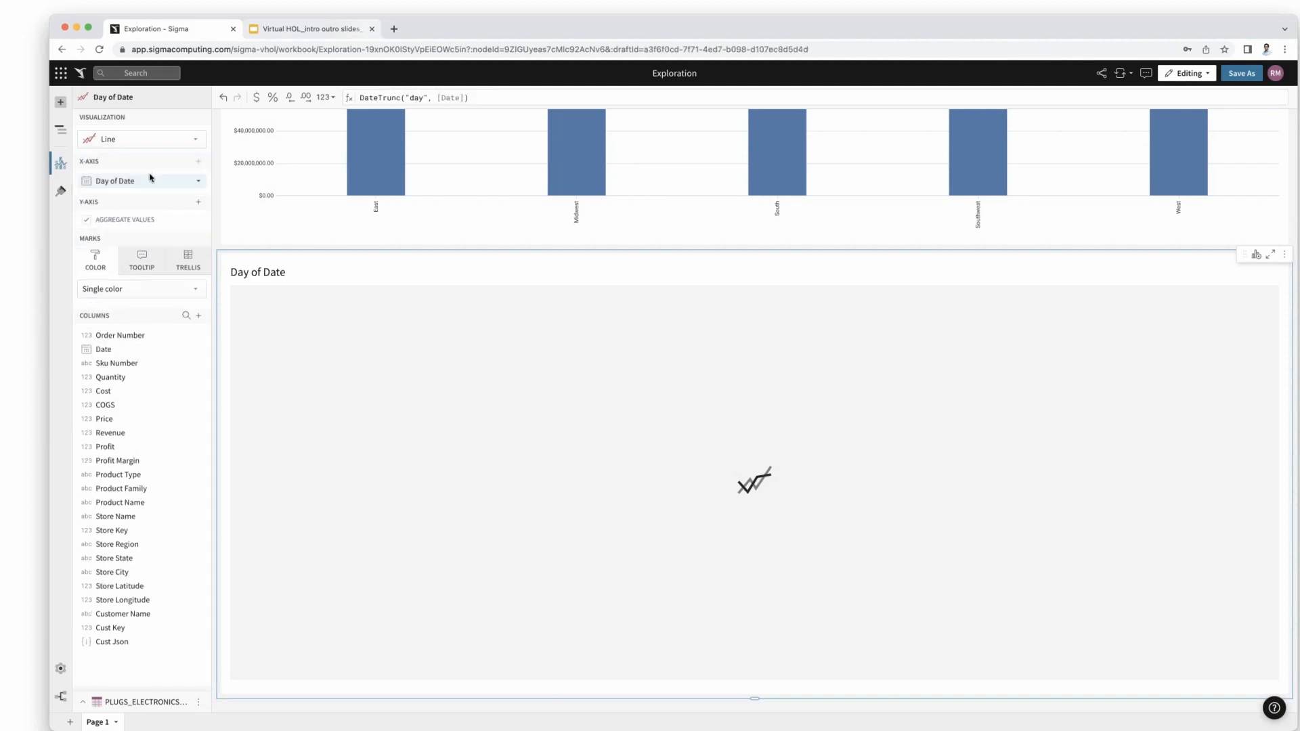
pyautogui.click(198, 182)
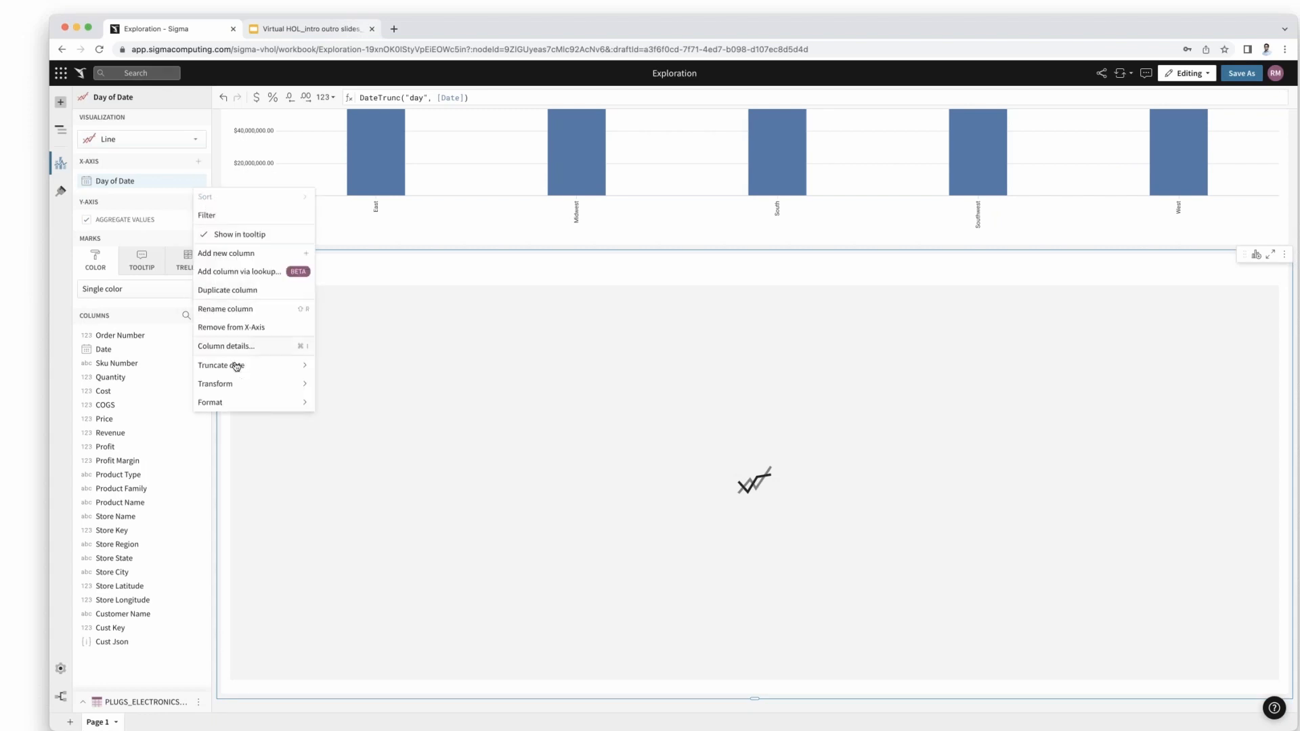
pyautogui.moveTo(238, 367)
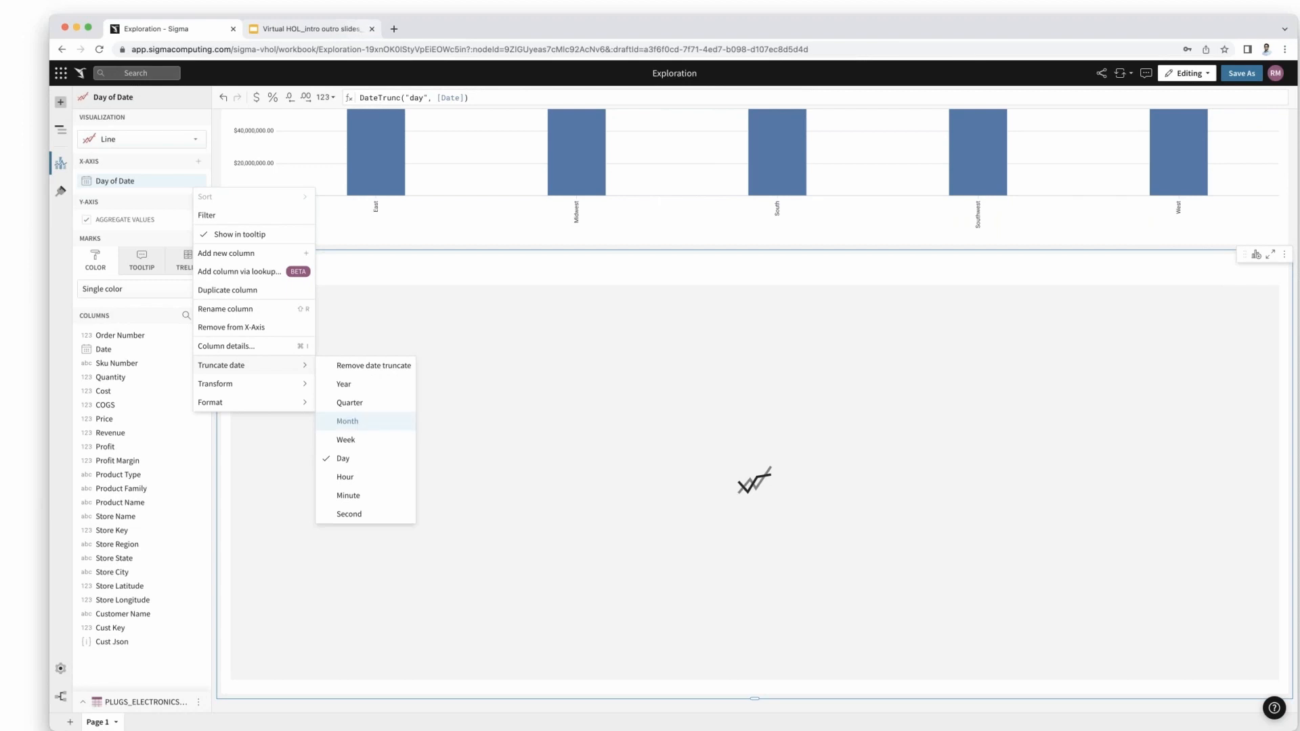
pyautogui.click(348, 421)
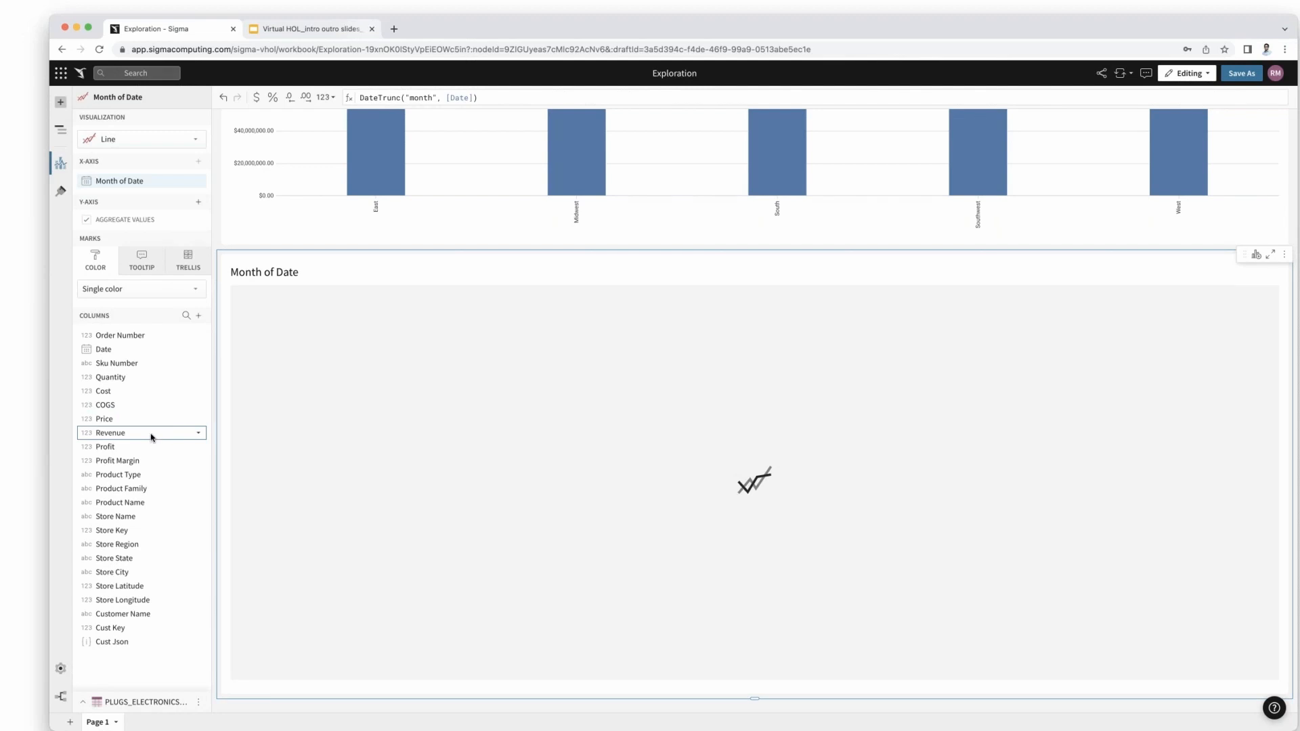
# - Plot aggregated Revenue on the line chart's Y-axis and color the lines by the Store Region category
pyautogui.moveTo(151, 435); pyautogui.dragTo(153, 218)
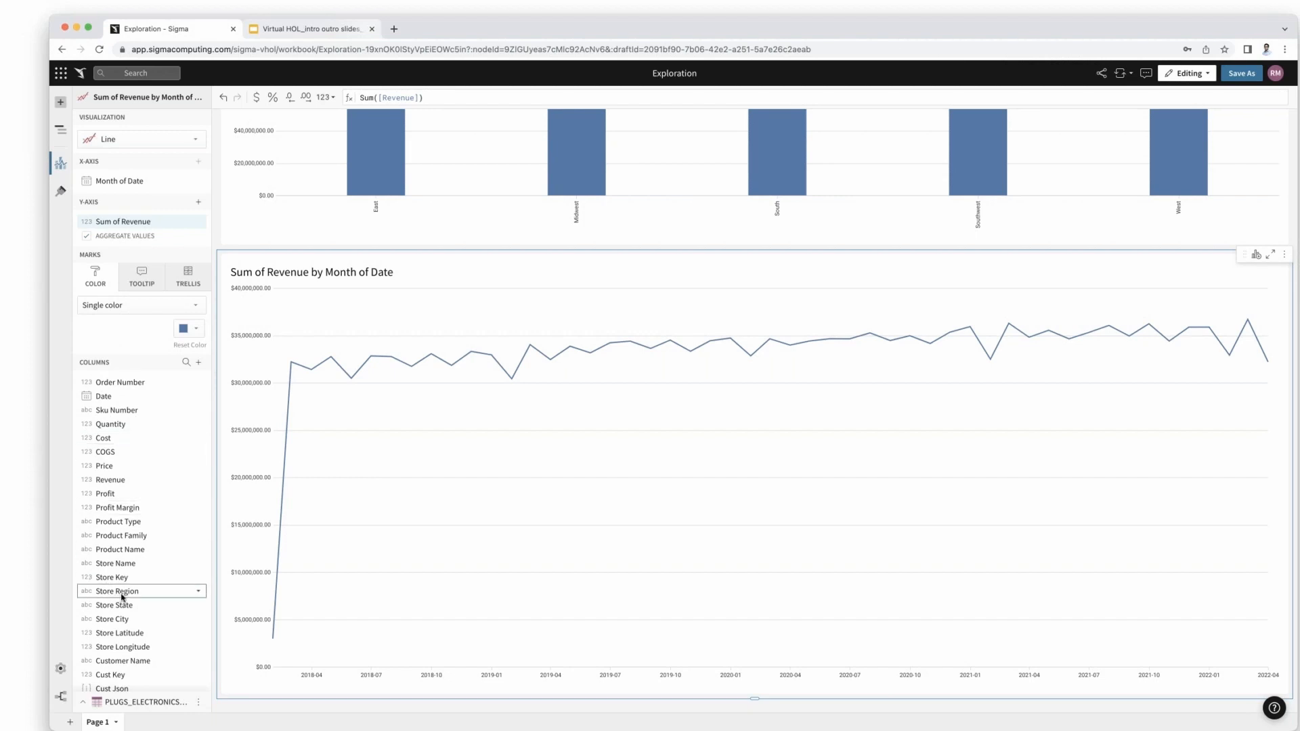
pyautogui.moveTo(126, 597); pyautogui.dragTo(127, 325)
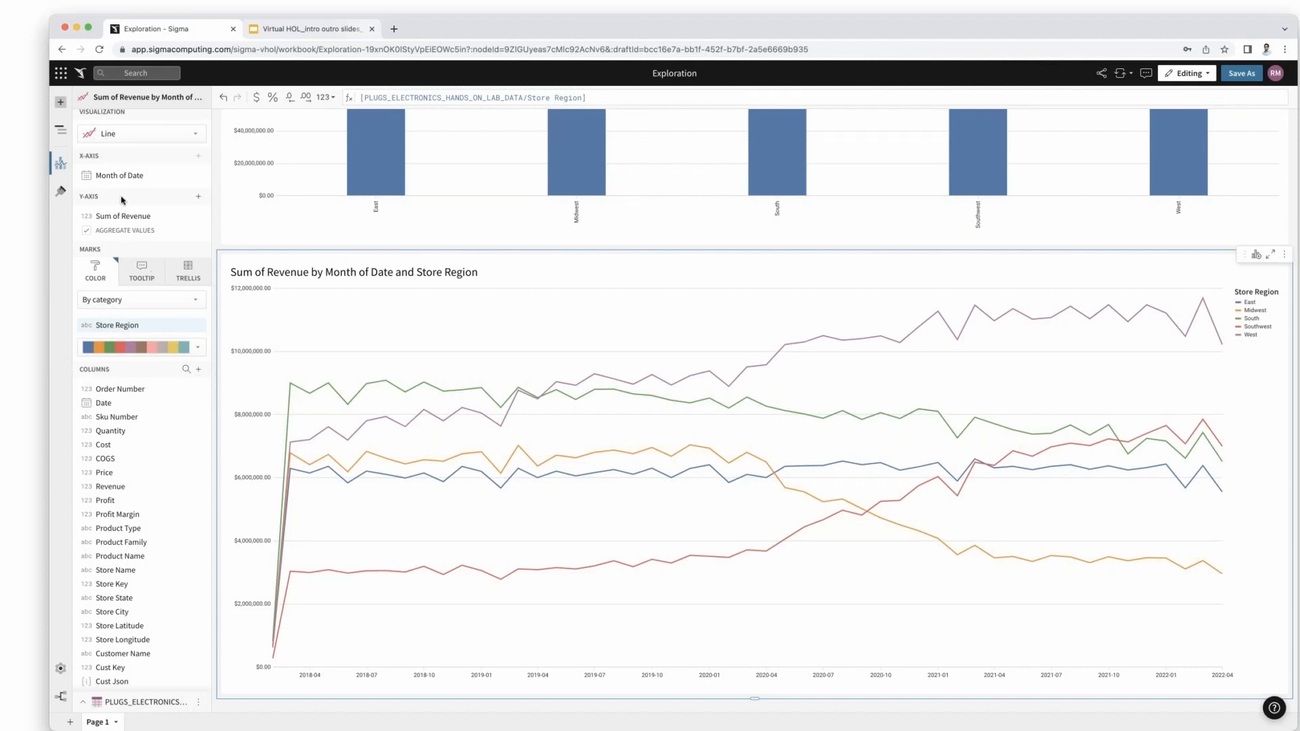
# - Add a pivot table sourced from the Page 1 sales table, with Store Region and Product Type as pivot rows
pyautogui.click(61, 104)
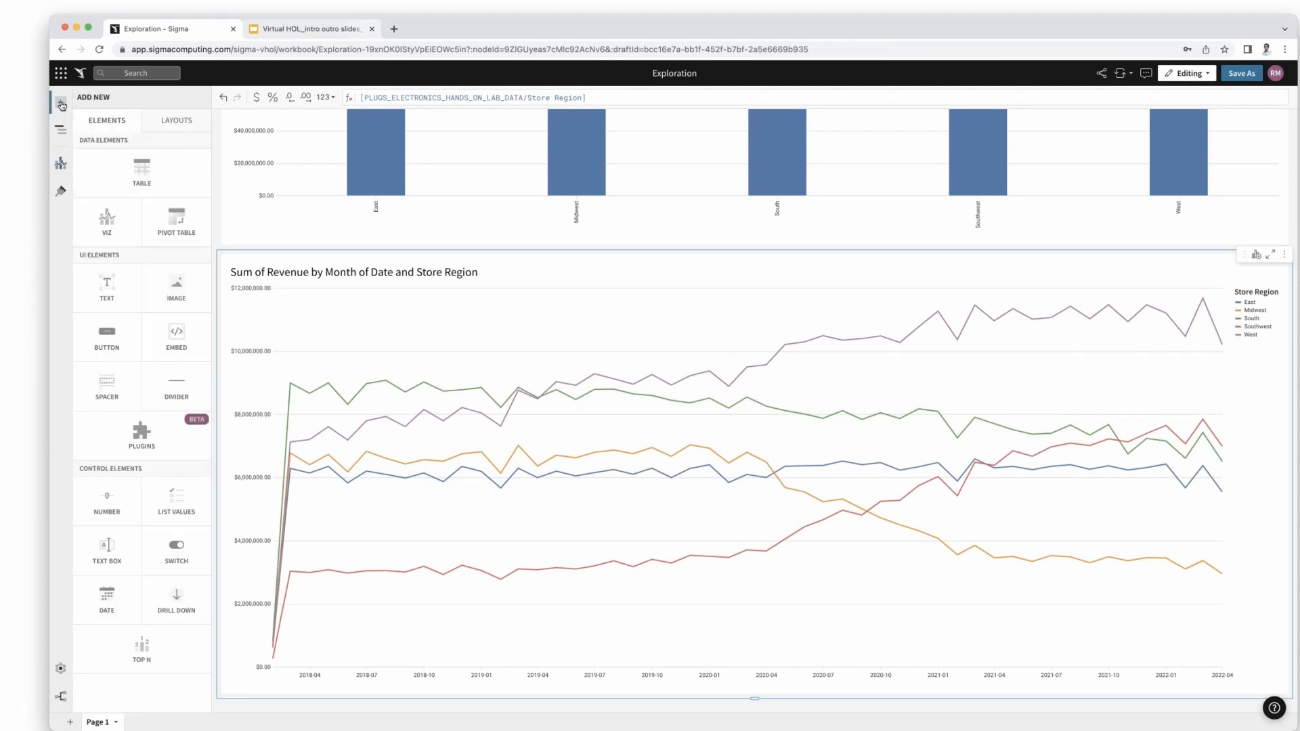
pyautogui.click(165, 226)
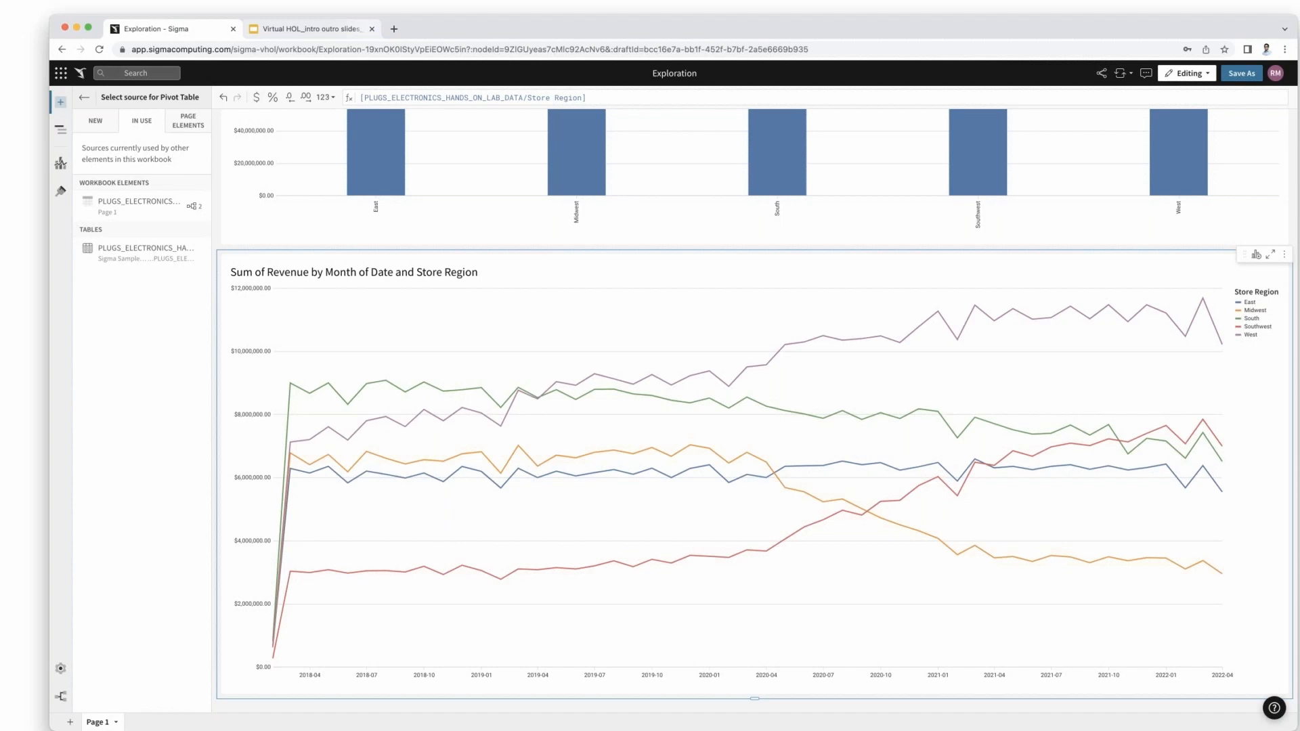
pyautogui.click(146, 214)
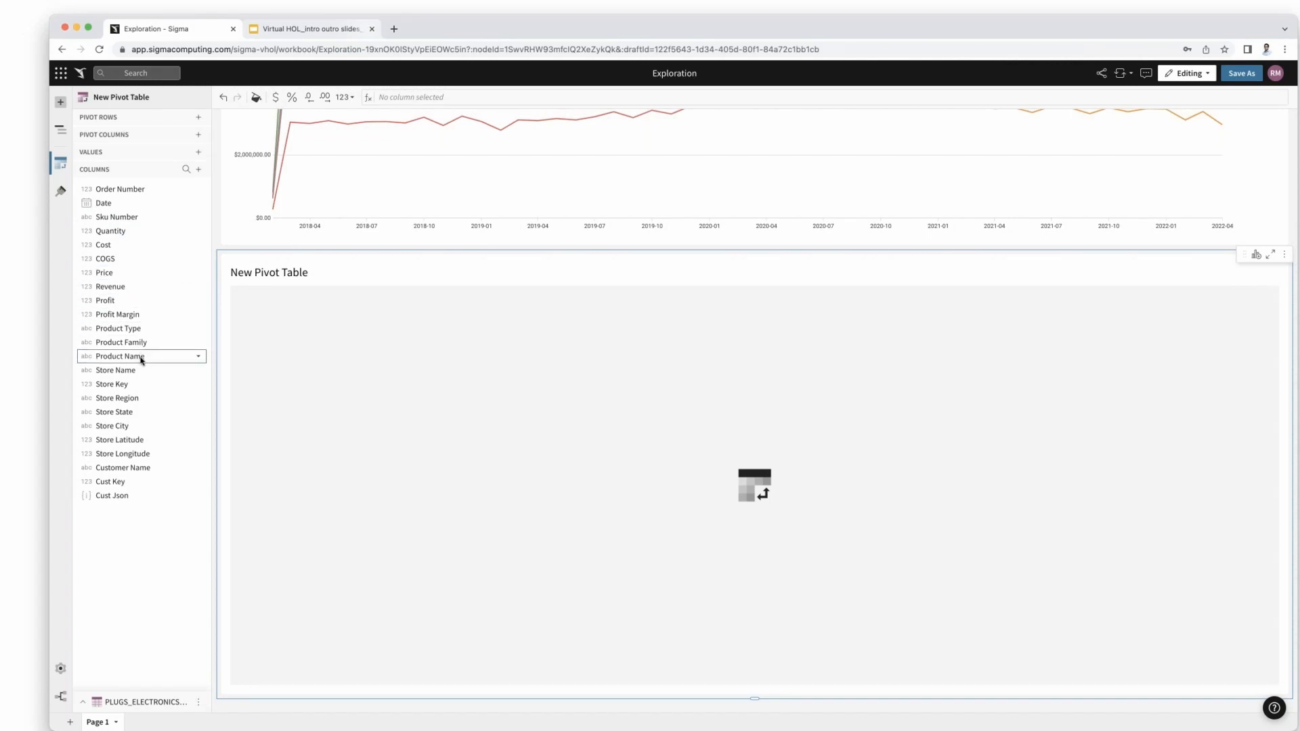
pyautogui.moveTo(144, 399); pyautogui.dragTo(132, 119)
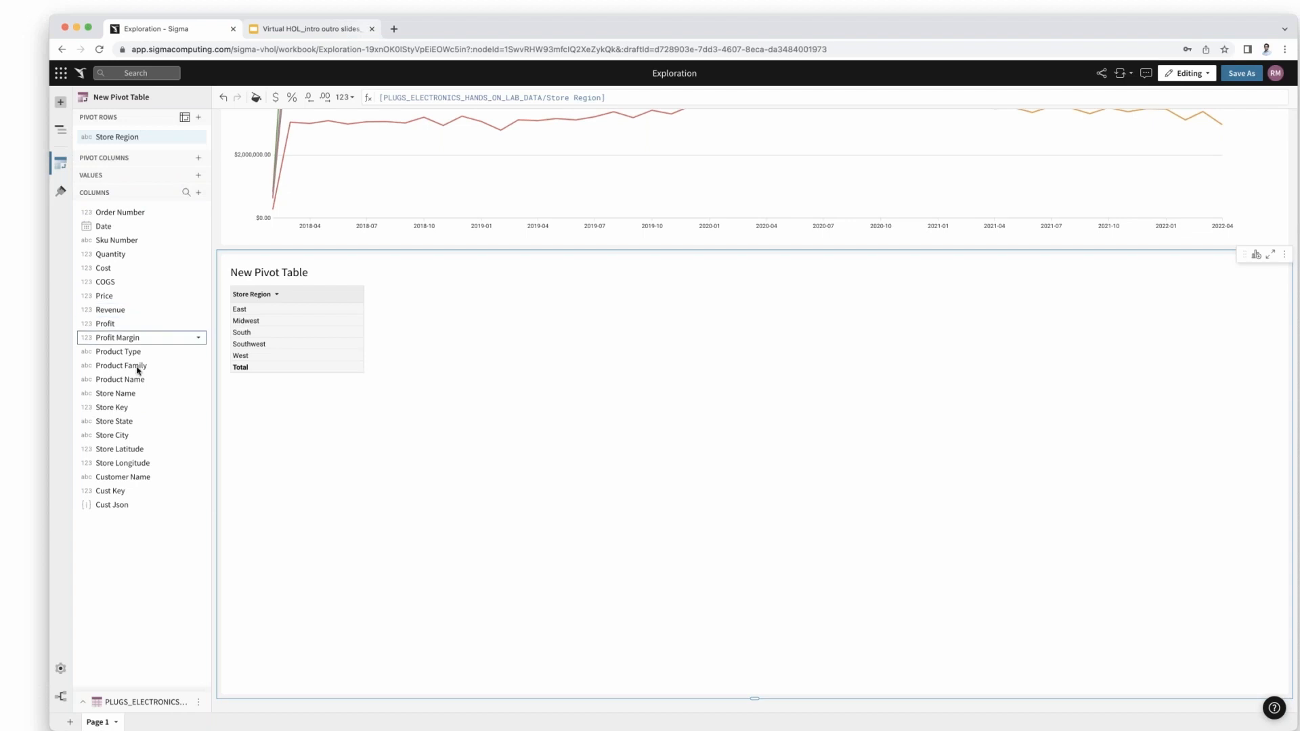
pyautogui.moveTo(129, 352); pyautogui.dragTo(135, 150)
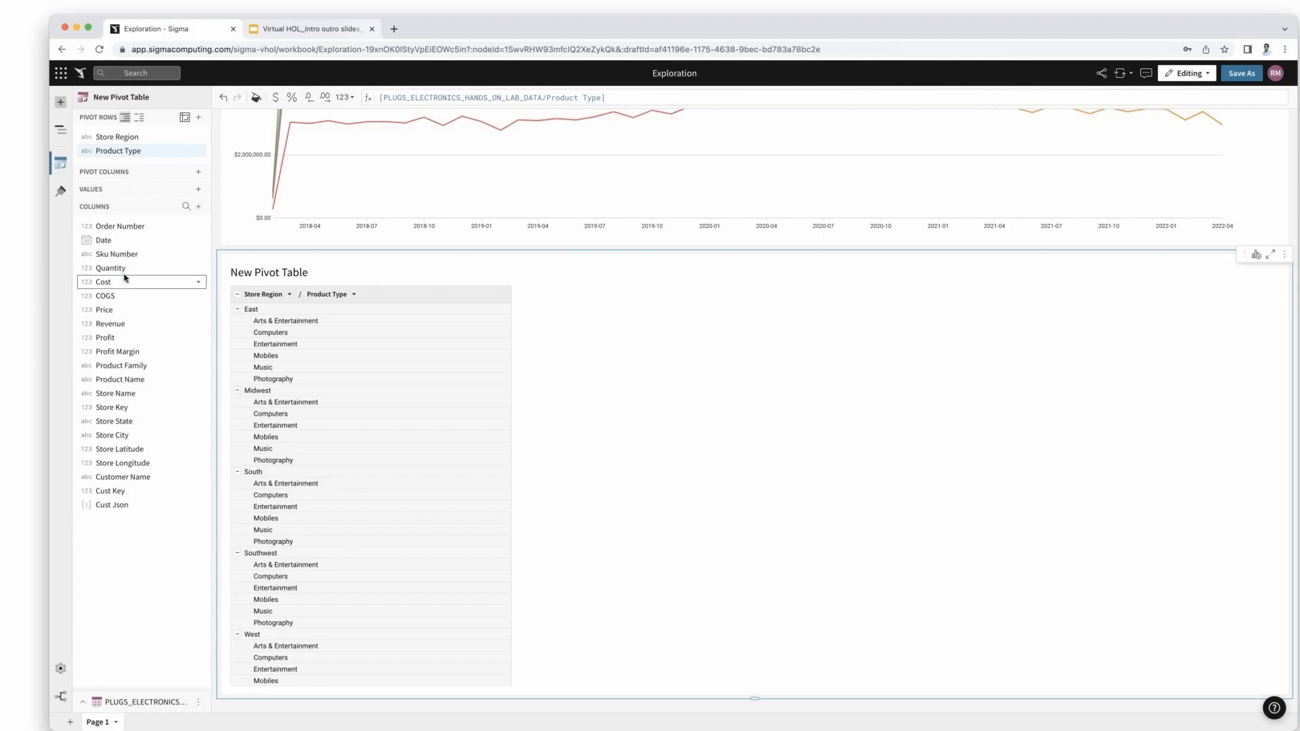
# - Add Date as the pivot column truncated to Year, and sort the years in descending order
pyautogui.moveTo(120, 245); pyautogui.dragTo(125, 175)
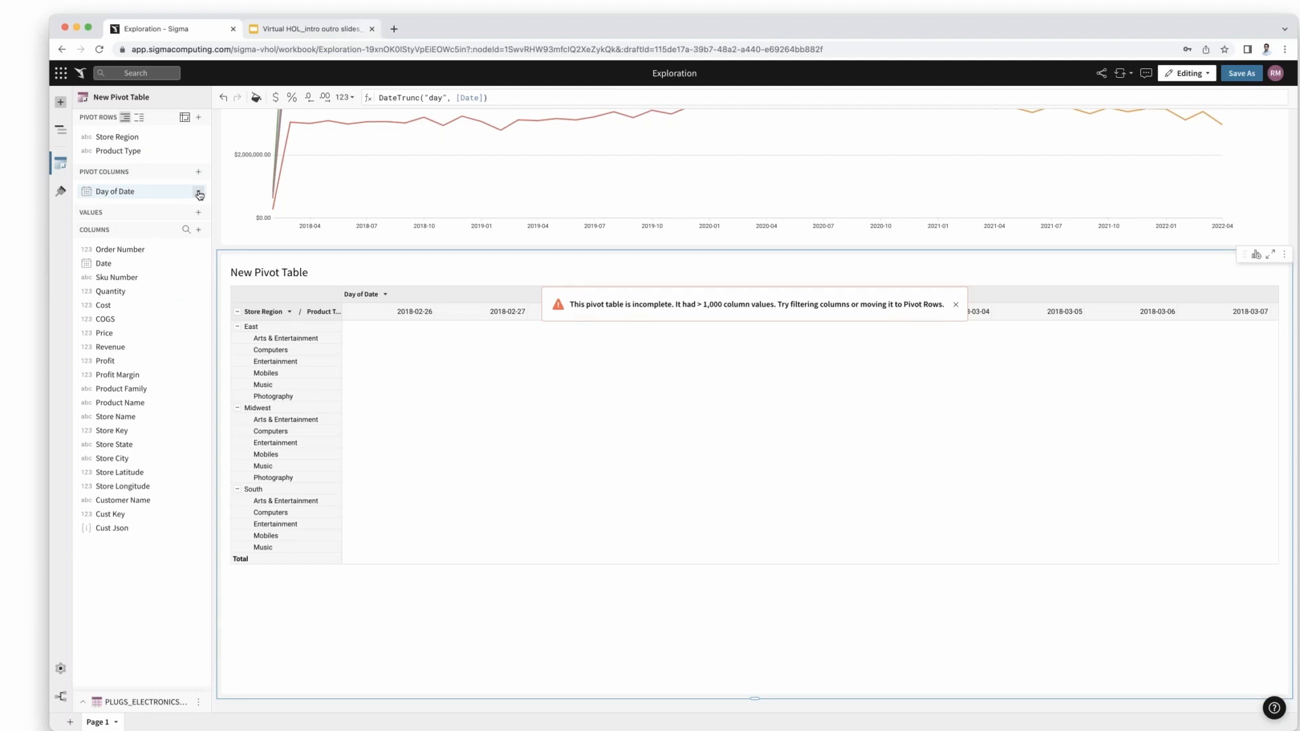
pyautogui.click(200, 195)
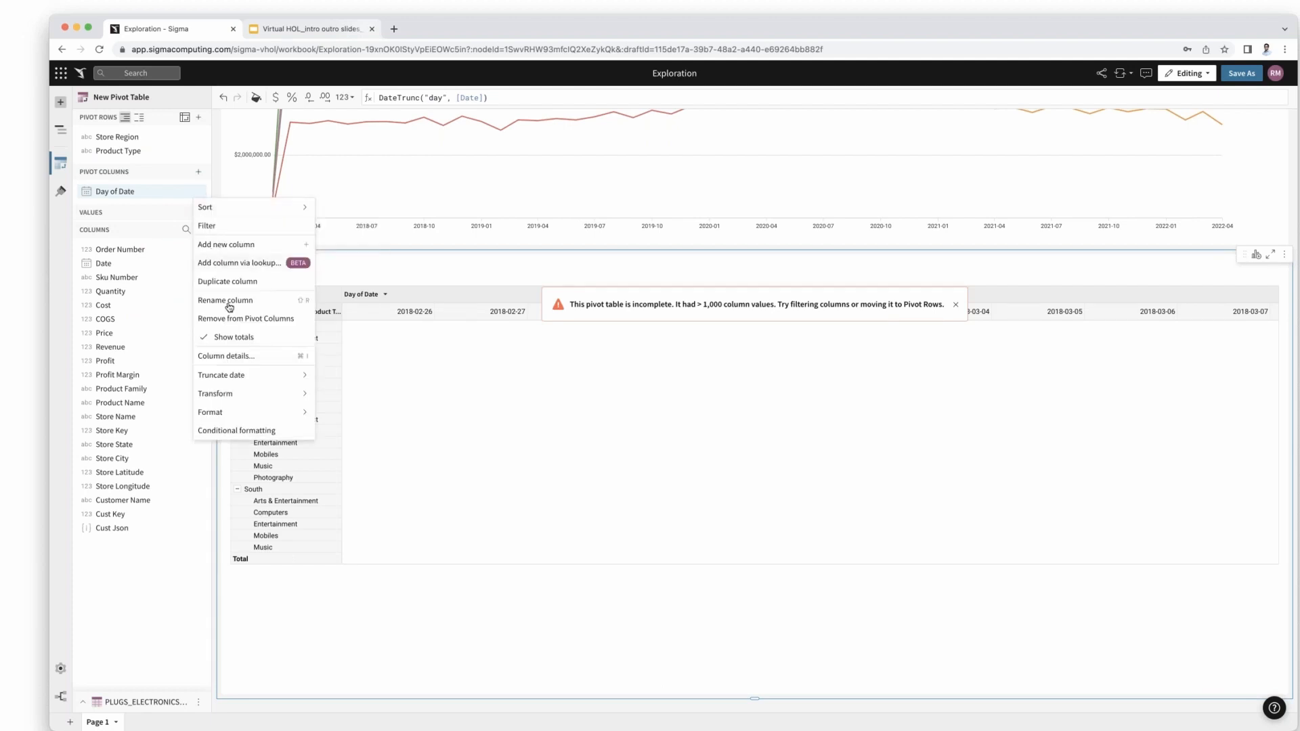
pyautogui.moveTo(233, 373)
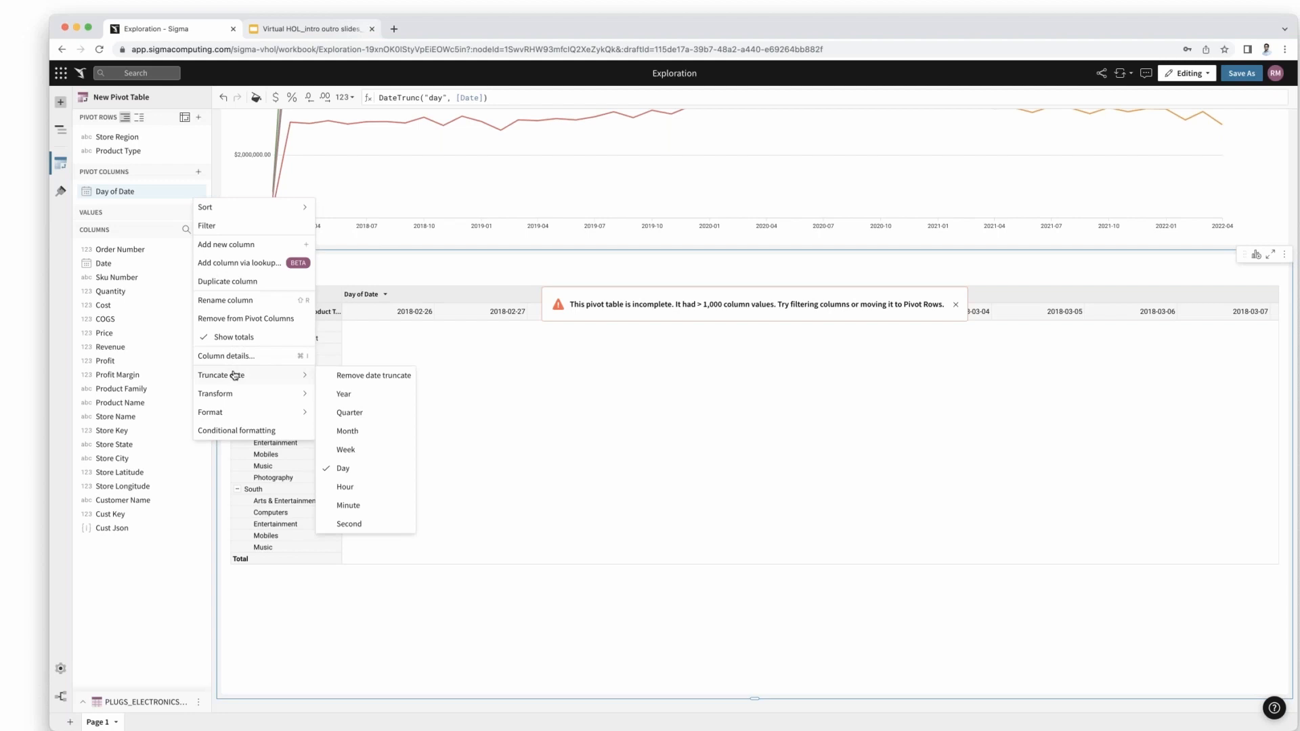
pyautogui.click(360, 396)
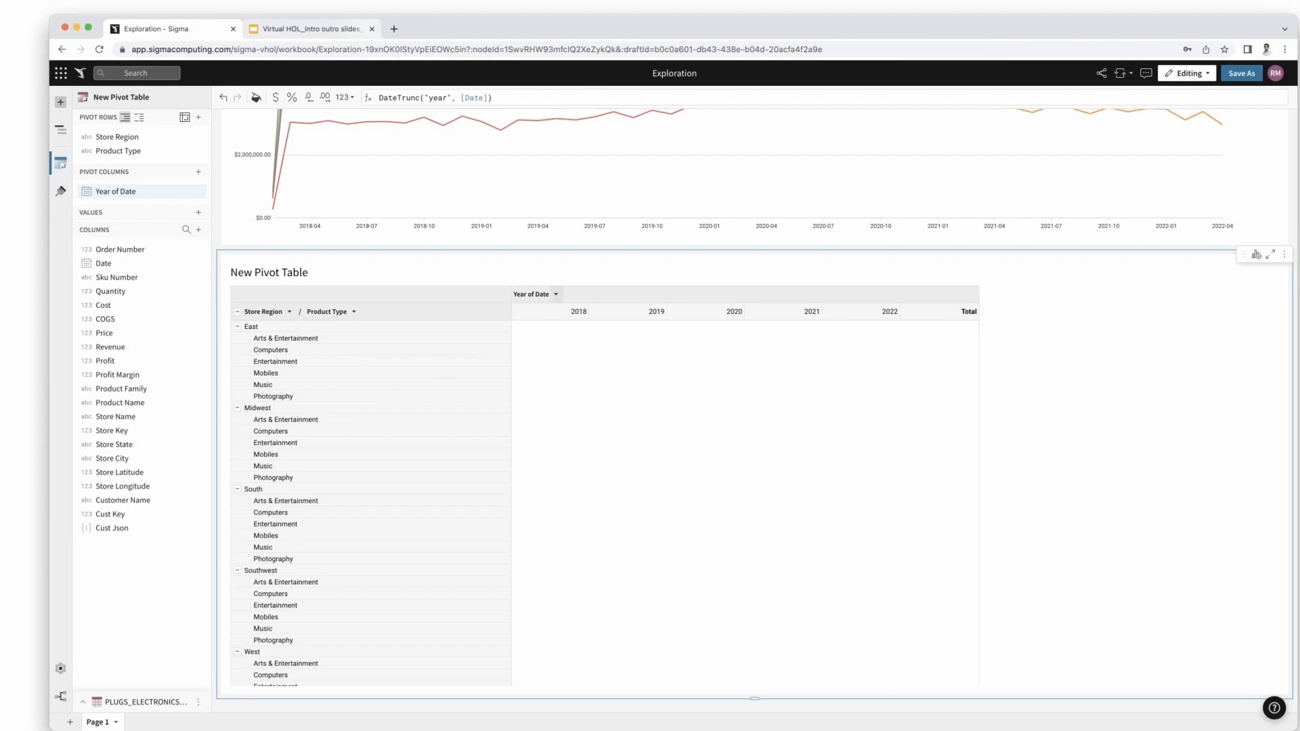
pyautogui.click(557, 294)
pyautogui.moveTo(623, 304)
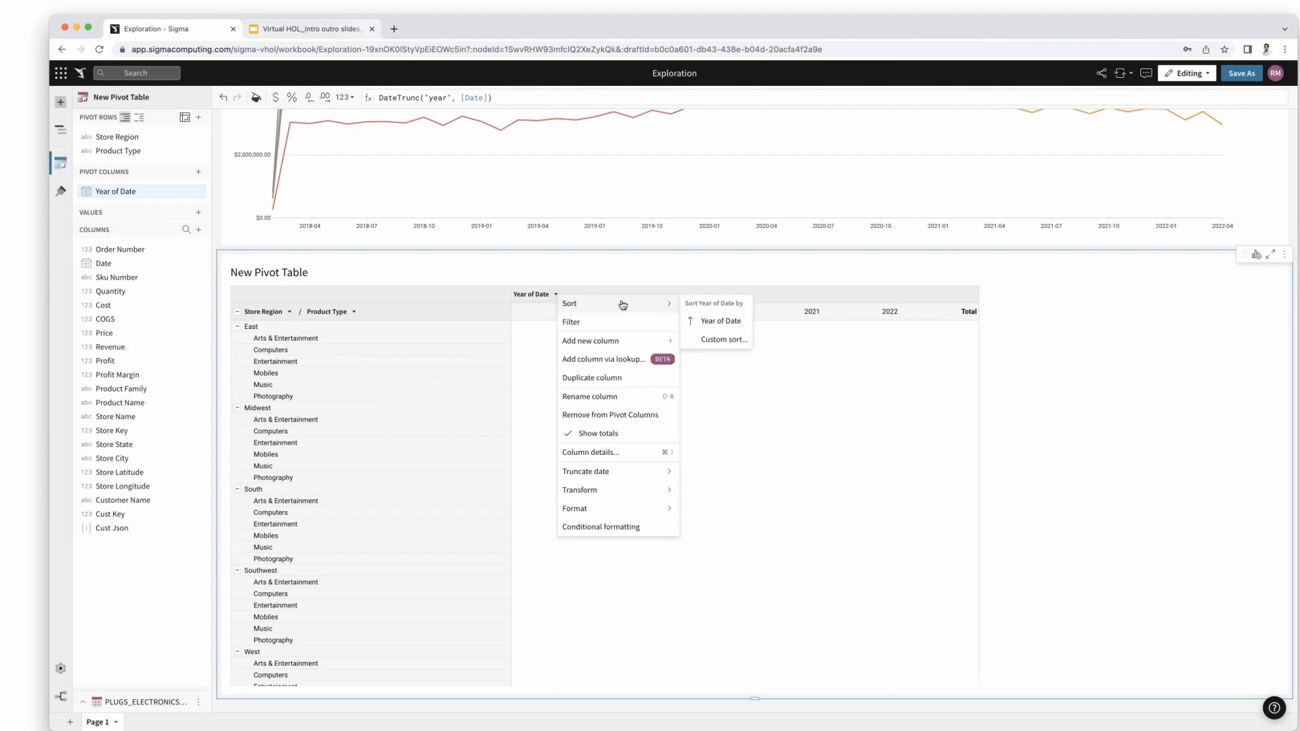
pyautogui.click(711, 327)
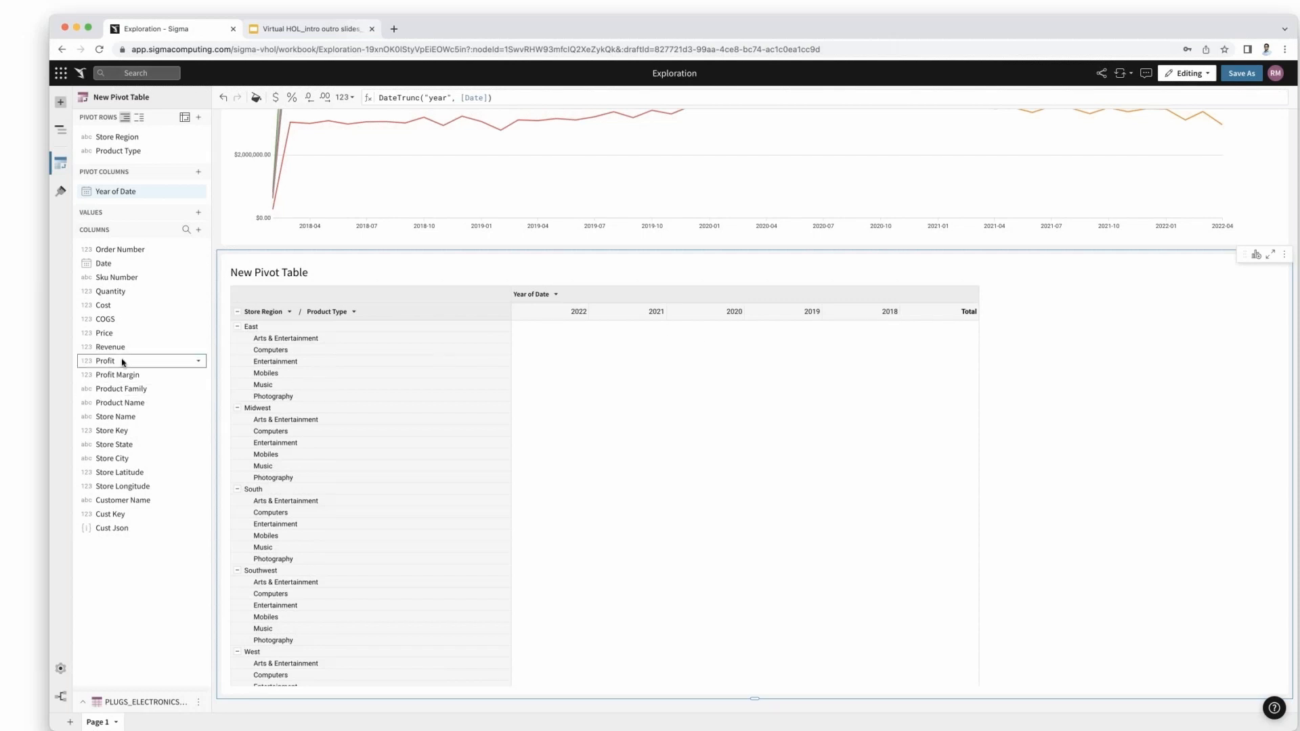
# - Add Profit and Profit Margin as pivot table values, aggregating Profit as Sum and Profit Margin as Avg
pyautogui.moveTo(122, 362); pyautogui.dragTo(125, 214)
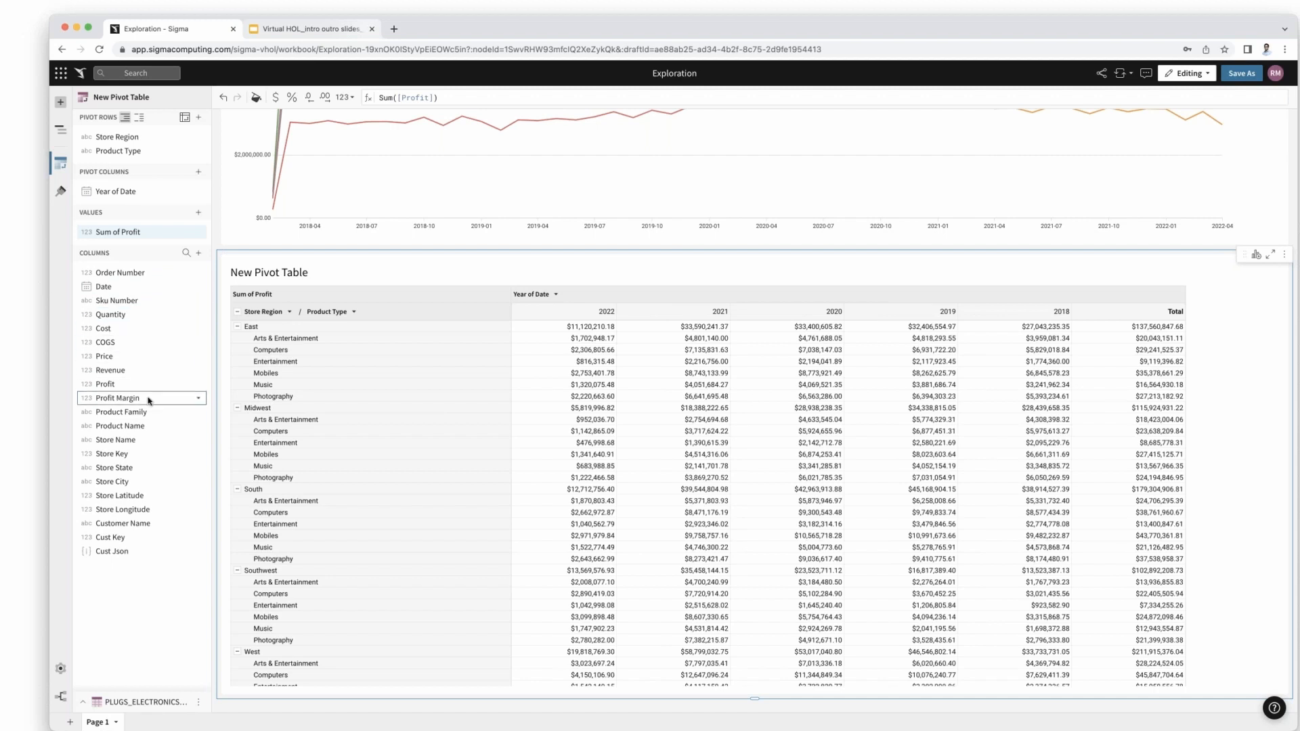
pyautogui.moveTo(138, 403); pyautogui.dragTo(138, 243)
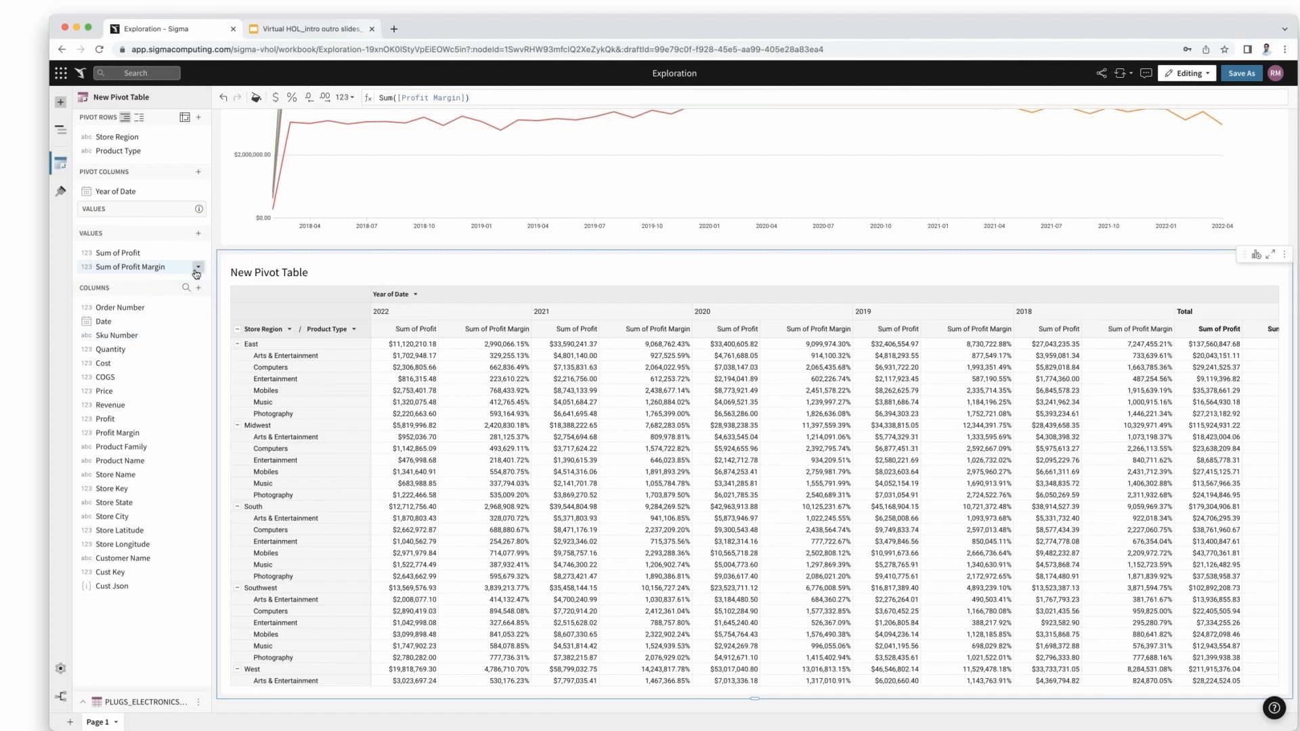
pyautogui.click(197, 269)
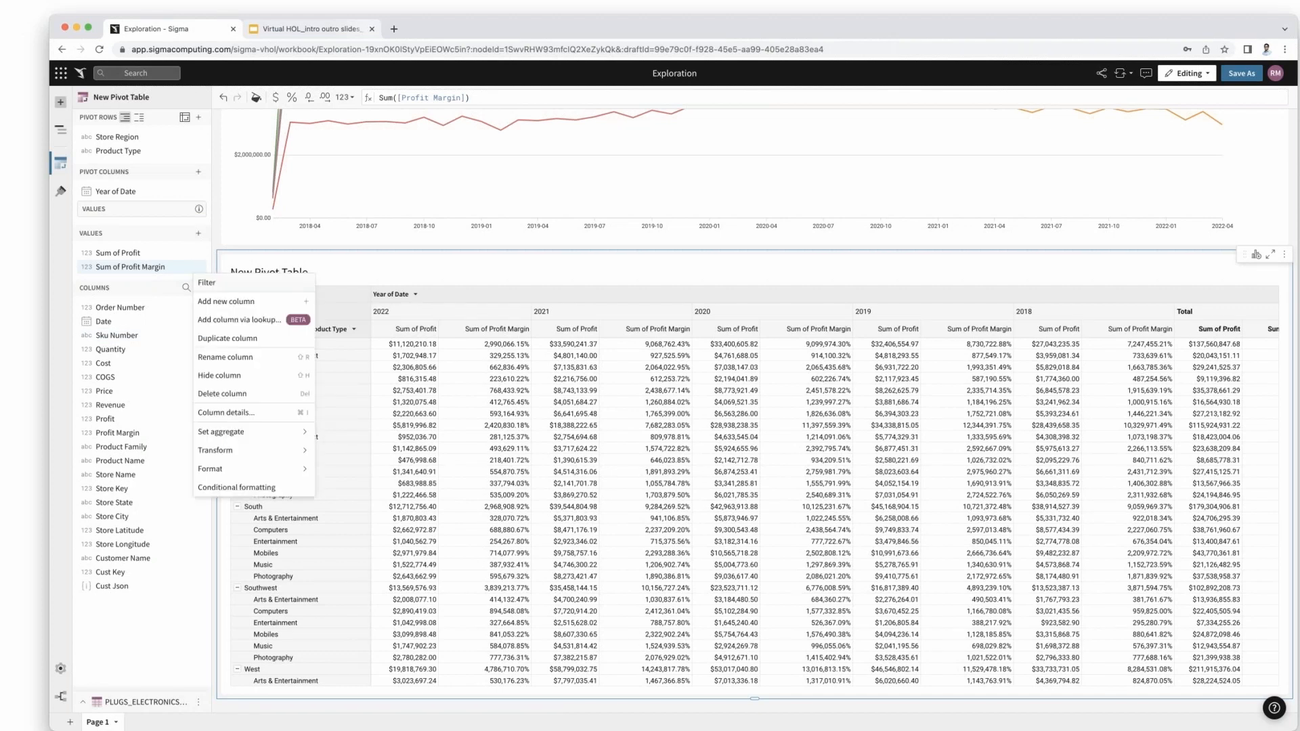
pyautogui.moveTo(245, 435)
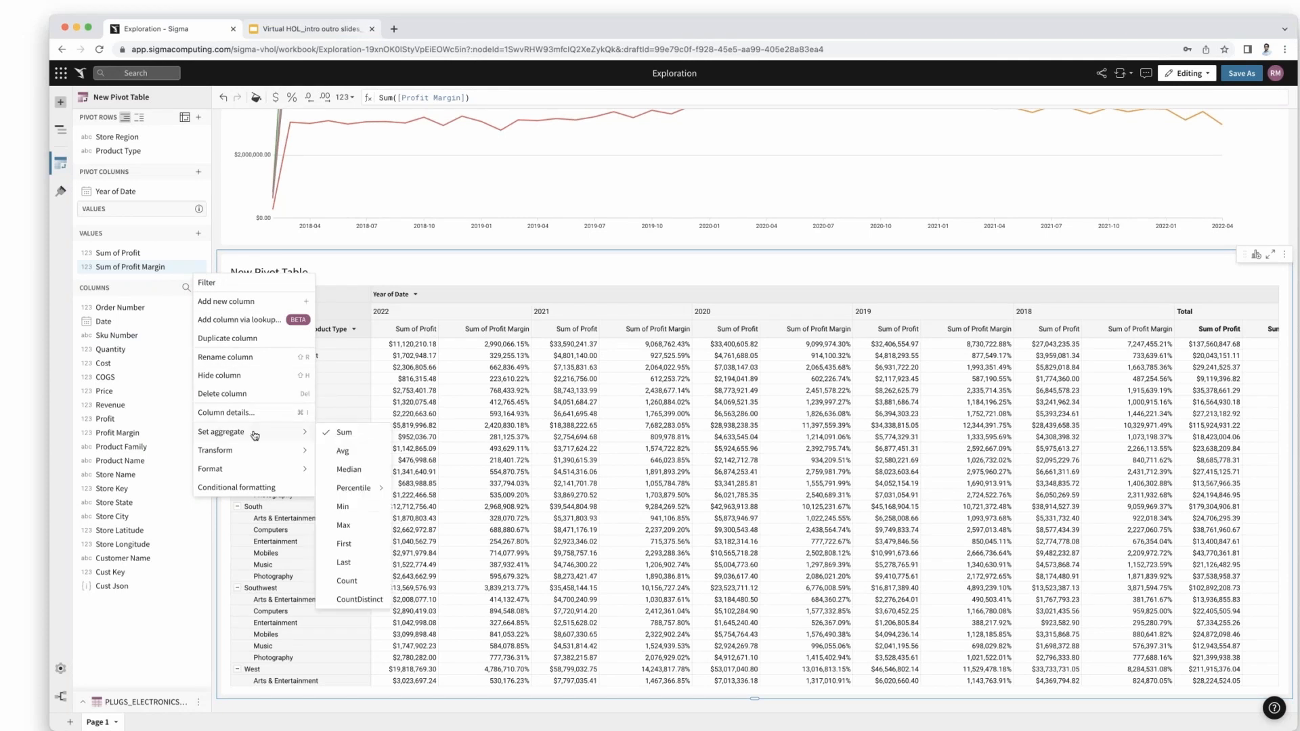
pyautogui.click(344, 451)
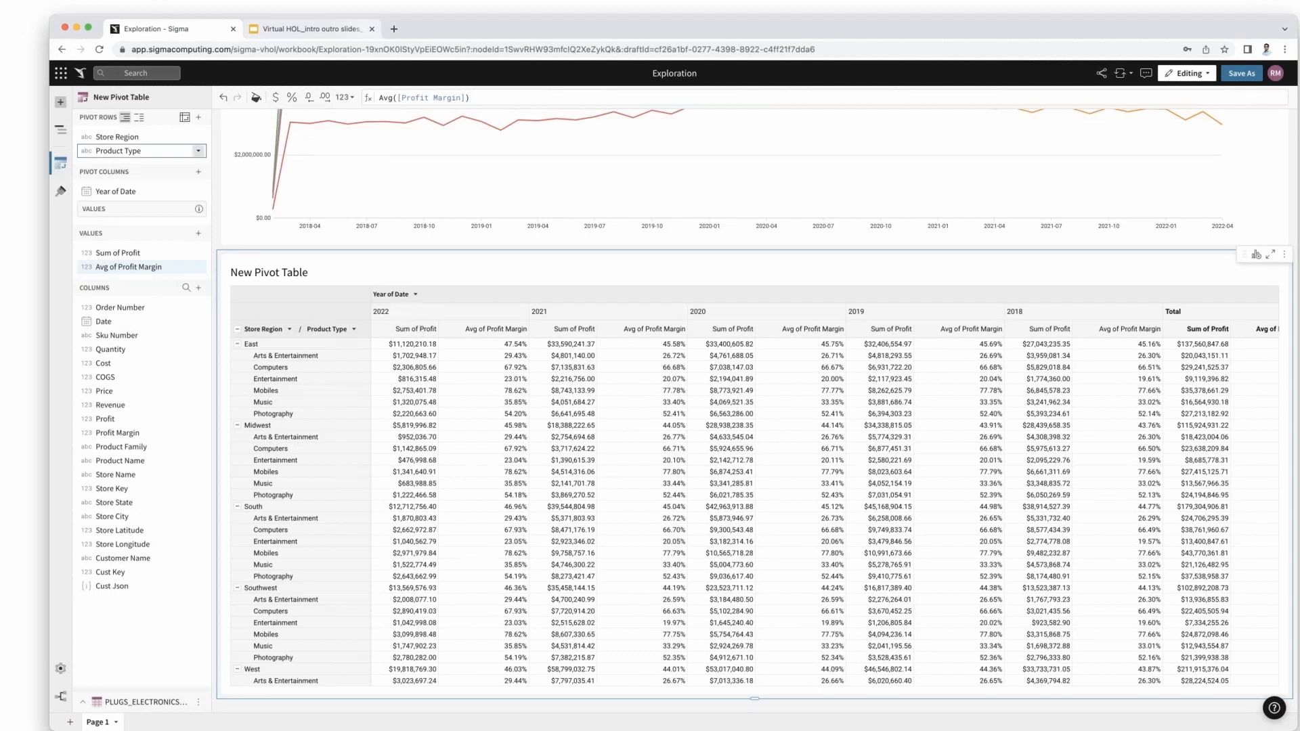
# - Turn off the totals for the Product Type pivot row, and turn them back on
pyautogui.click(201, 151)
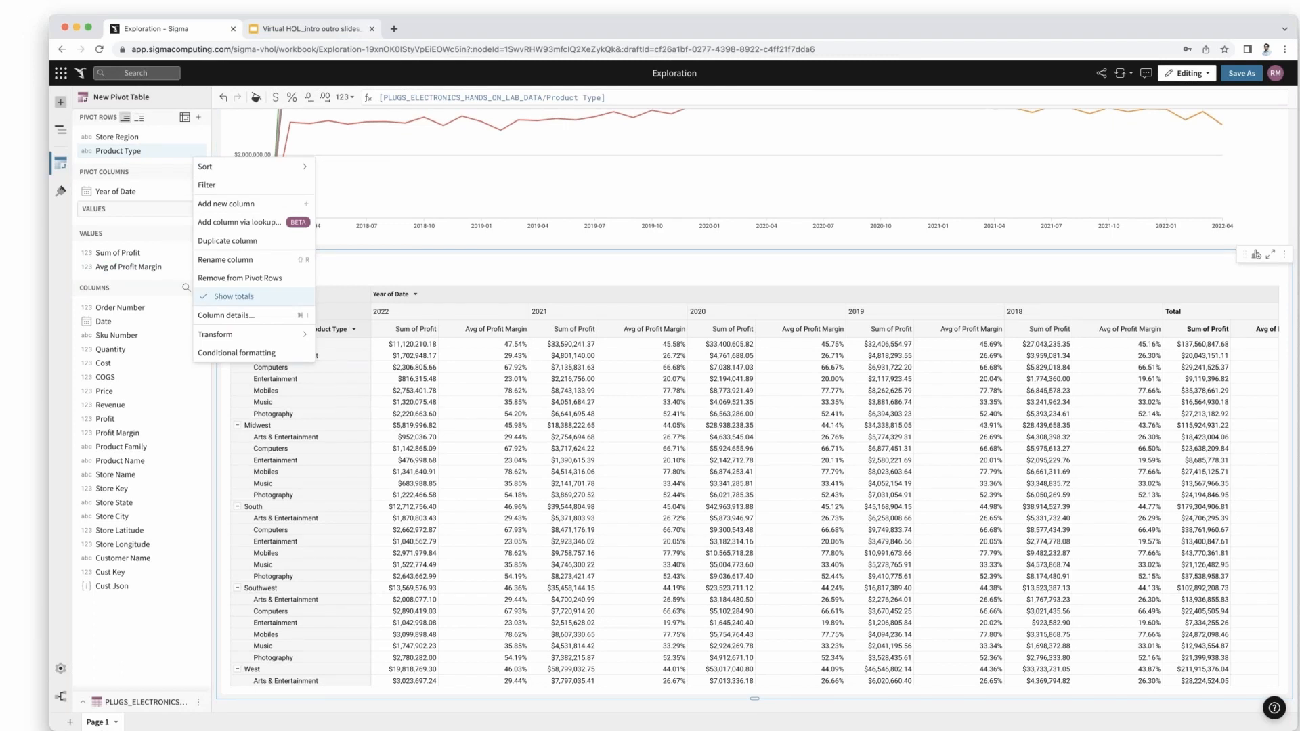
pyautogui.click(257, 297)
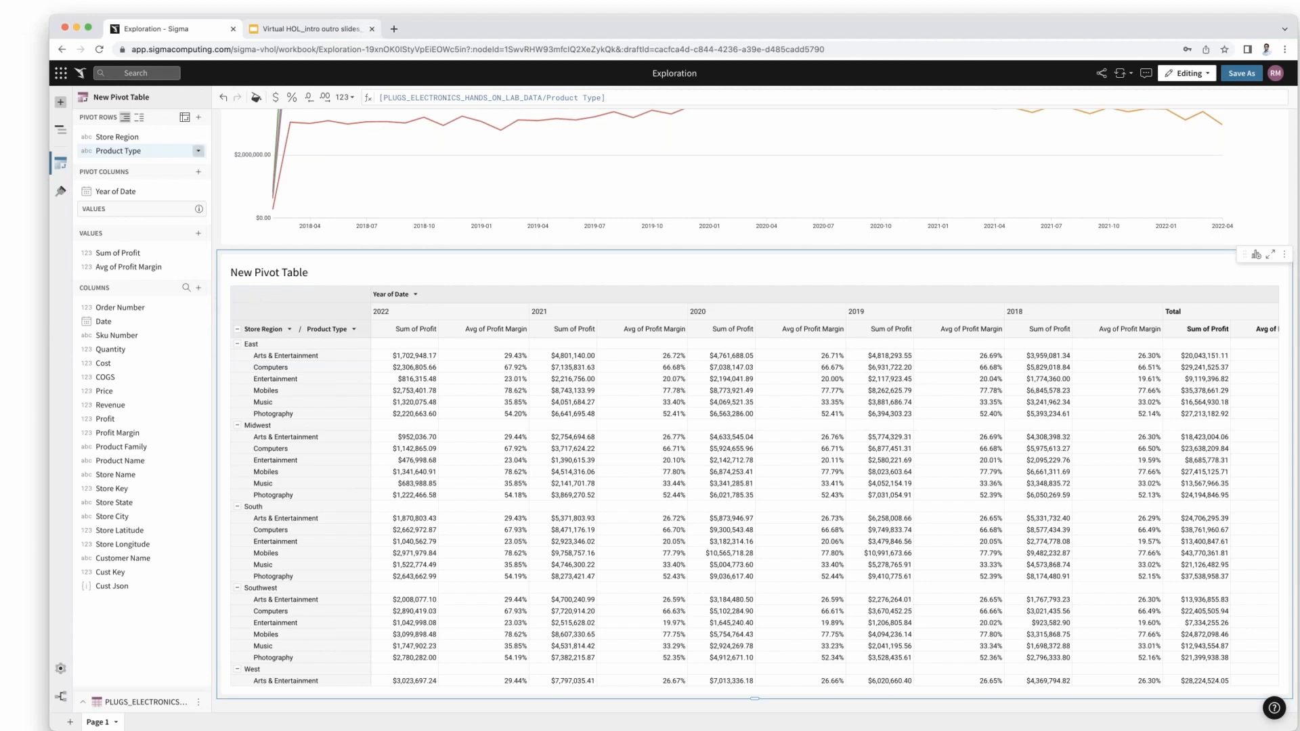
pyautogui.click(198, 151)
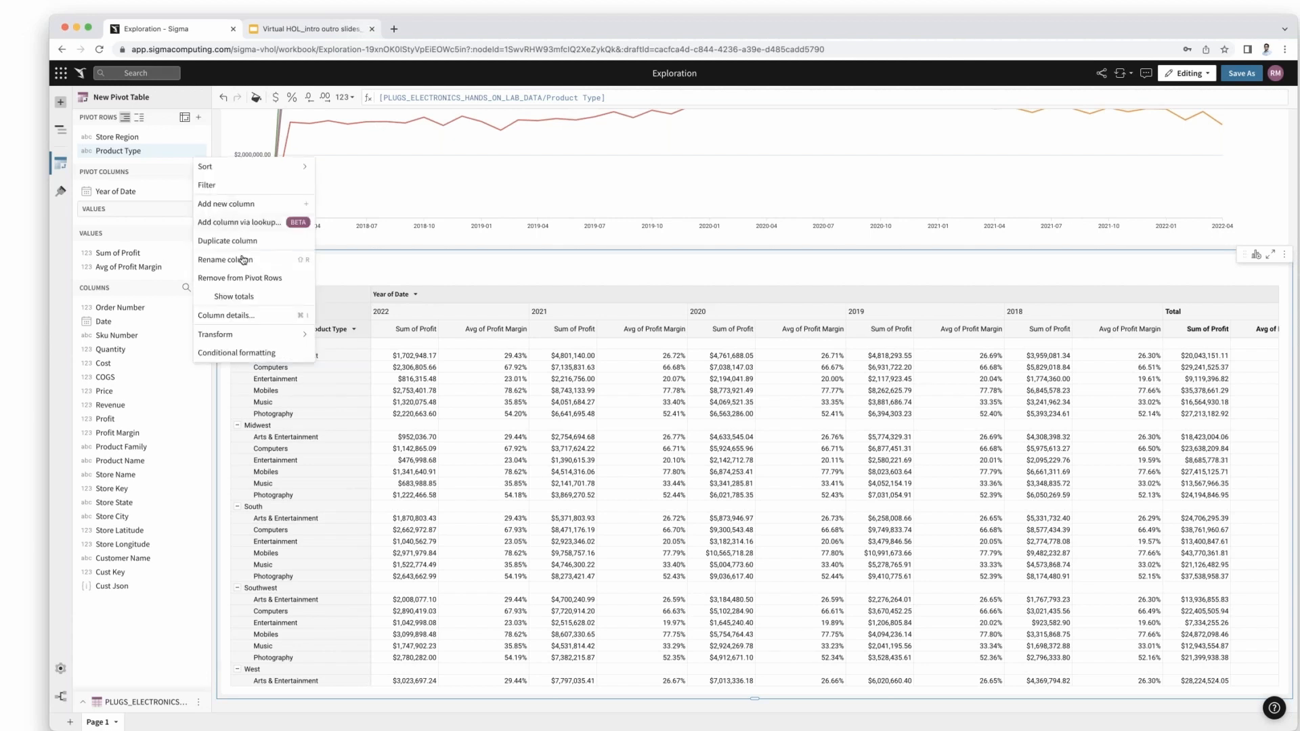
pyautogui.click(245, 295)
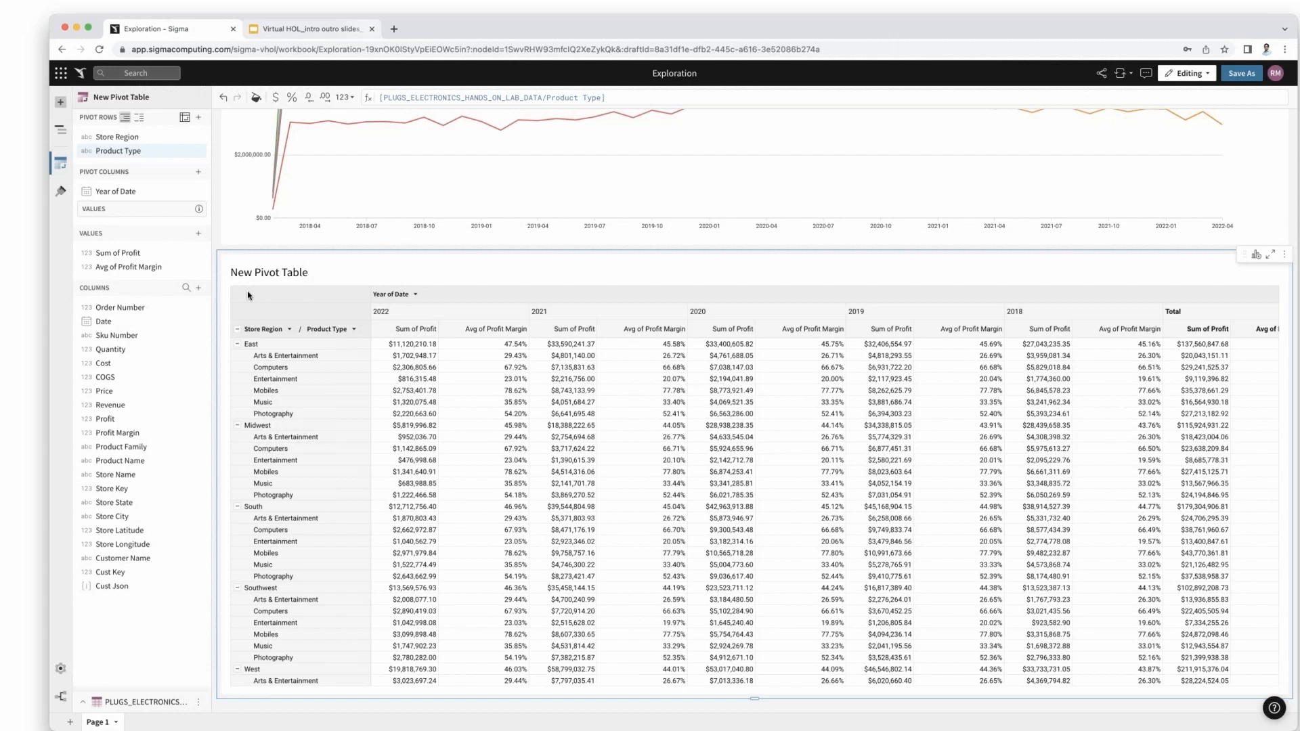
# - Collapse the Store Region rows of the pivot table, and save the workbook in My Documents as Plugs Sales Exploration
pyautogui.click(237, 331)
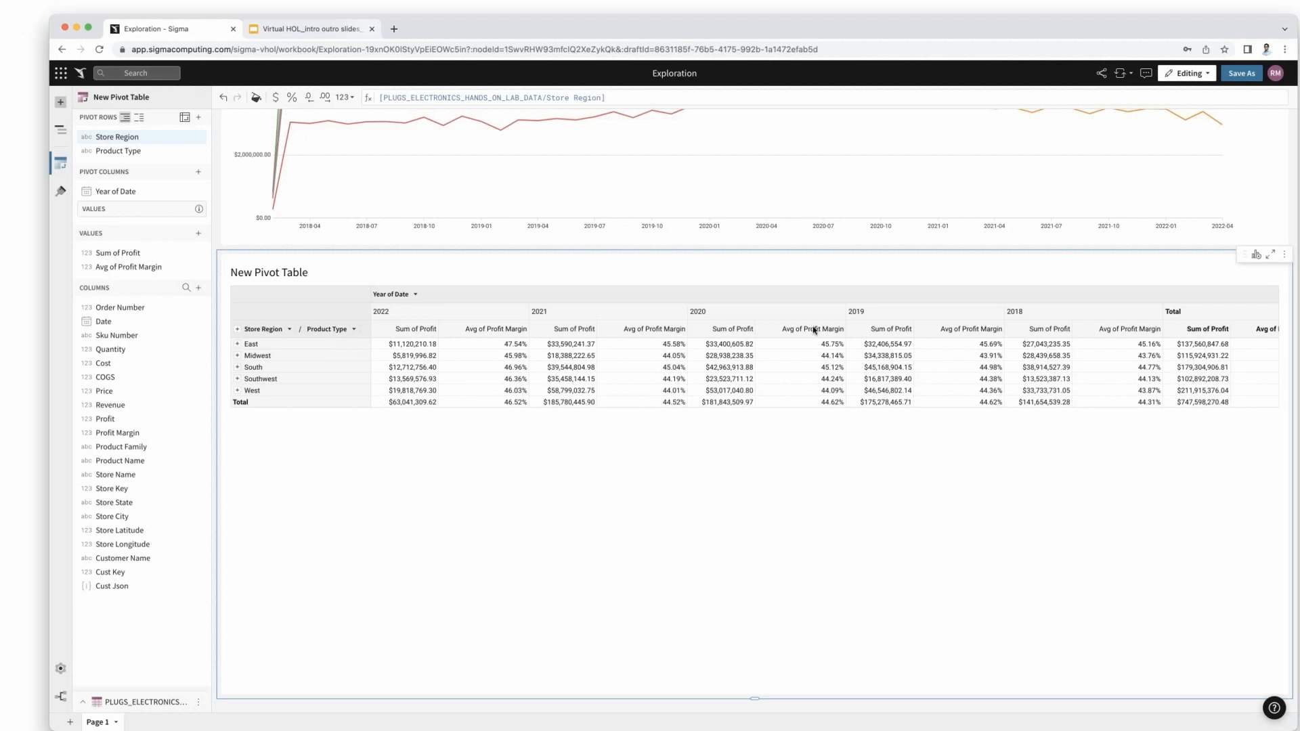
pyautogui.click(1242, 75)
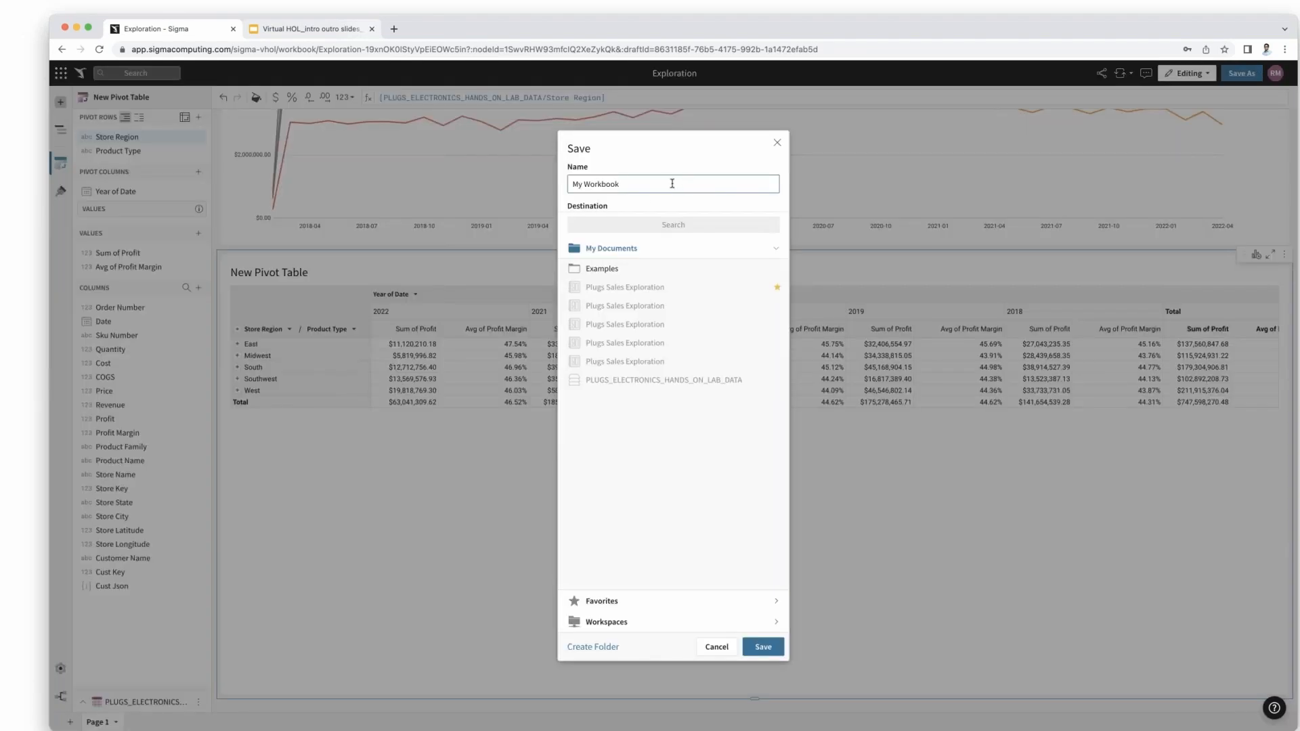
pyautogui.doubleClick(650, 186)
pyautogui.press('BackSpace')
pyautogui.press('BackSpace')
pyautogui.press('BackSpace')
pyautogui.press('BackSpace')
pyautogui.write('Plugs Sales Exploration')
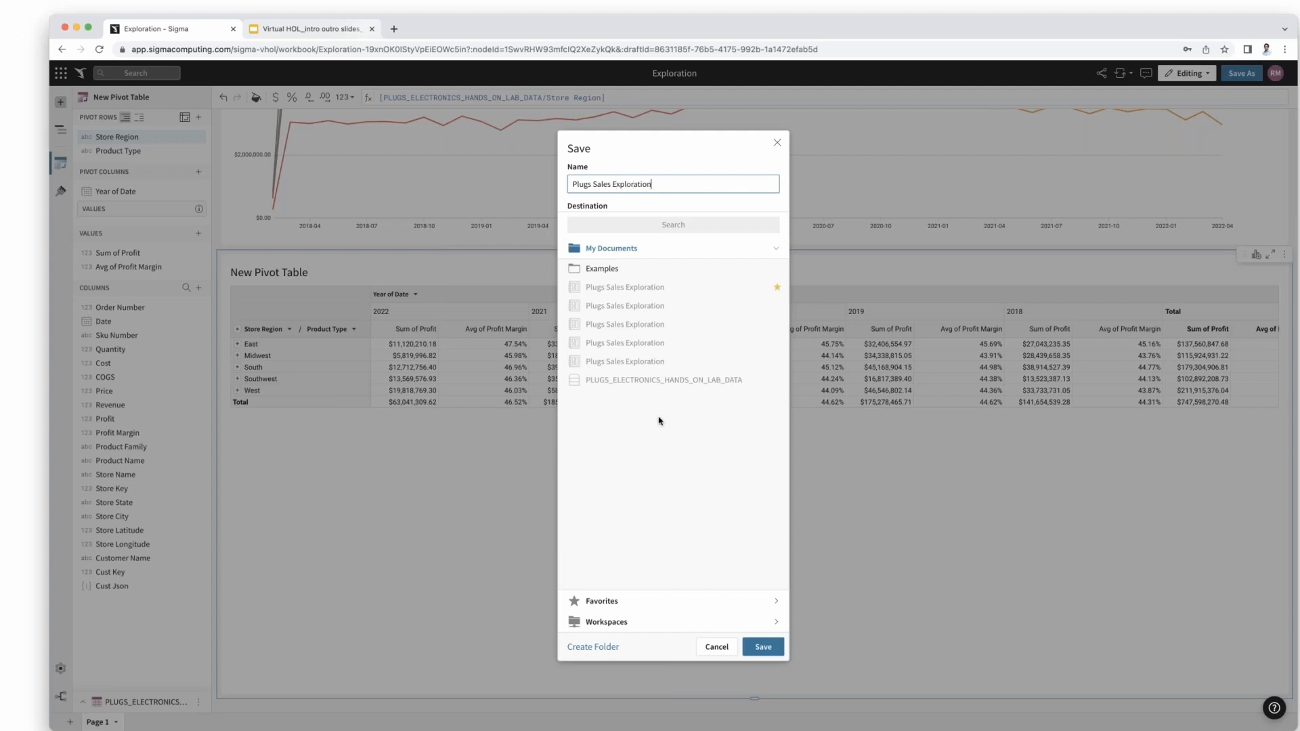
pyautogui.click(761, 649)
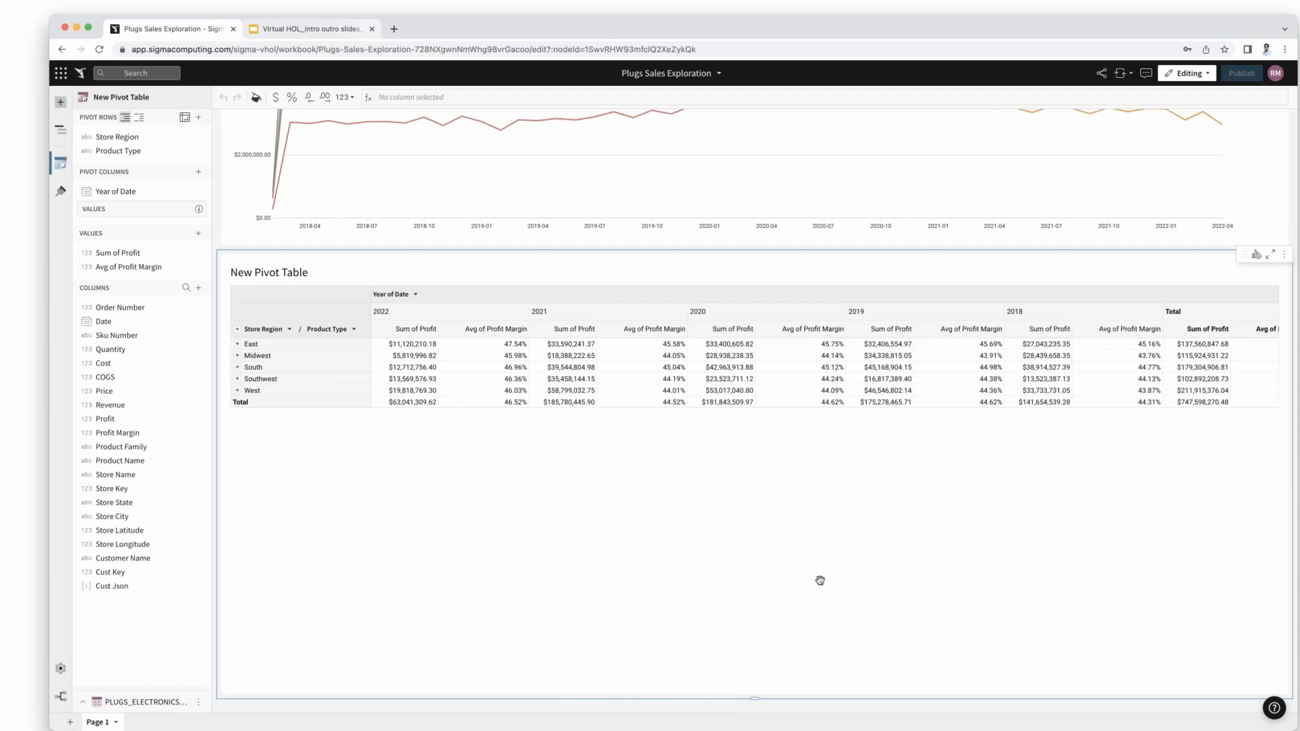
# - Look at the members and teams the workbook can be shared with, and leave without sharing it
pyautogui.click(1103, 75)
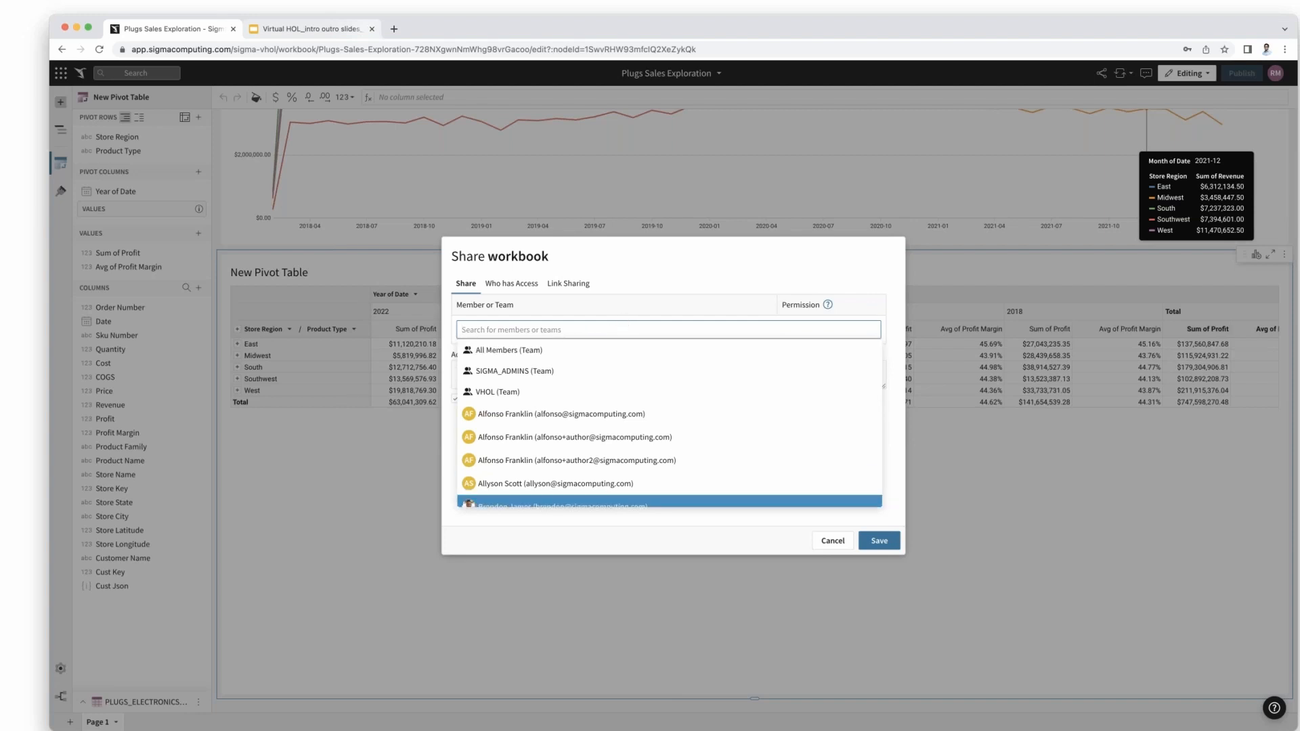
pyautogui.click(832, 542)
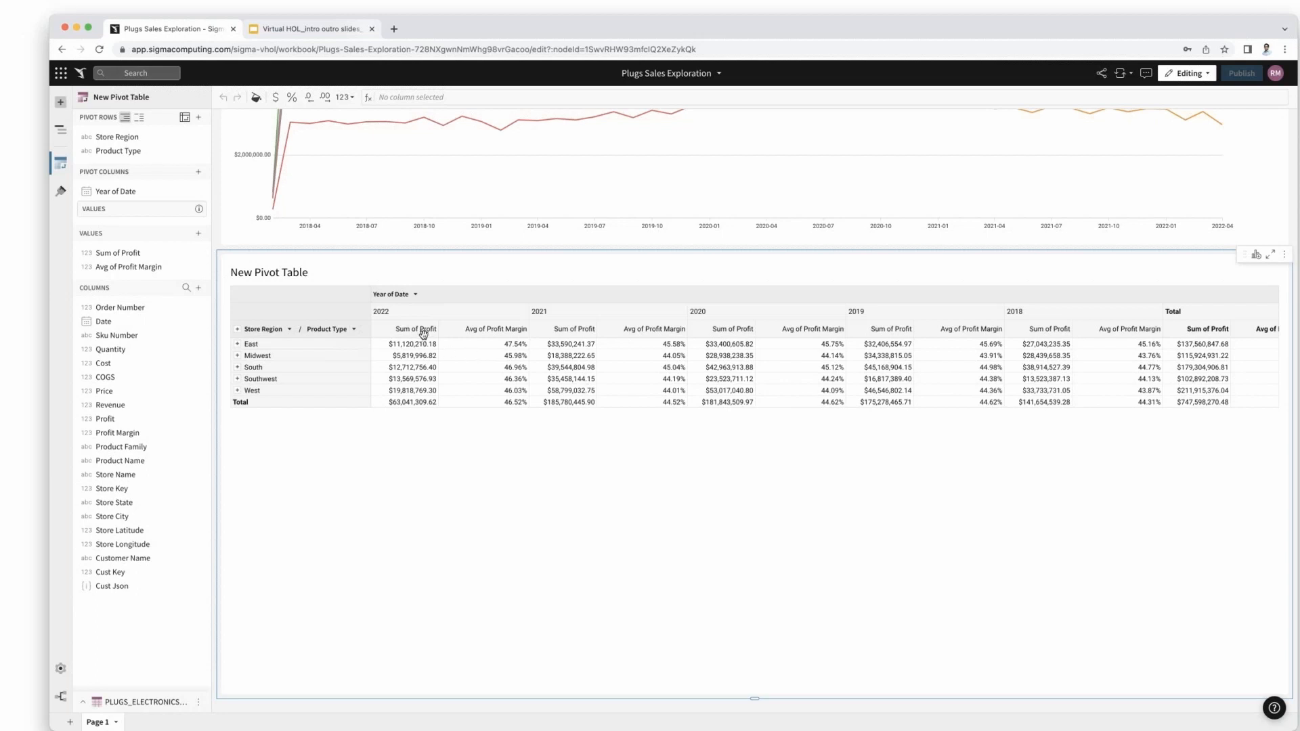
# - Look at the aggregate options available for the Sum of Profit pivot value
pyautogui.click(199, 253)
pyautogui.moveTo(262, 420)
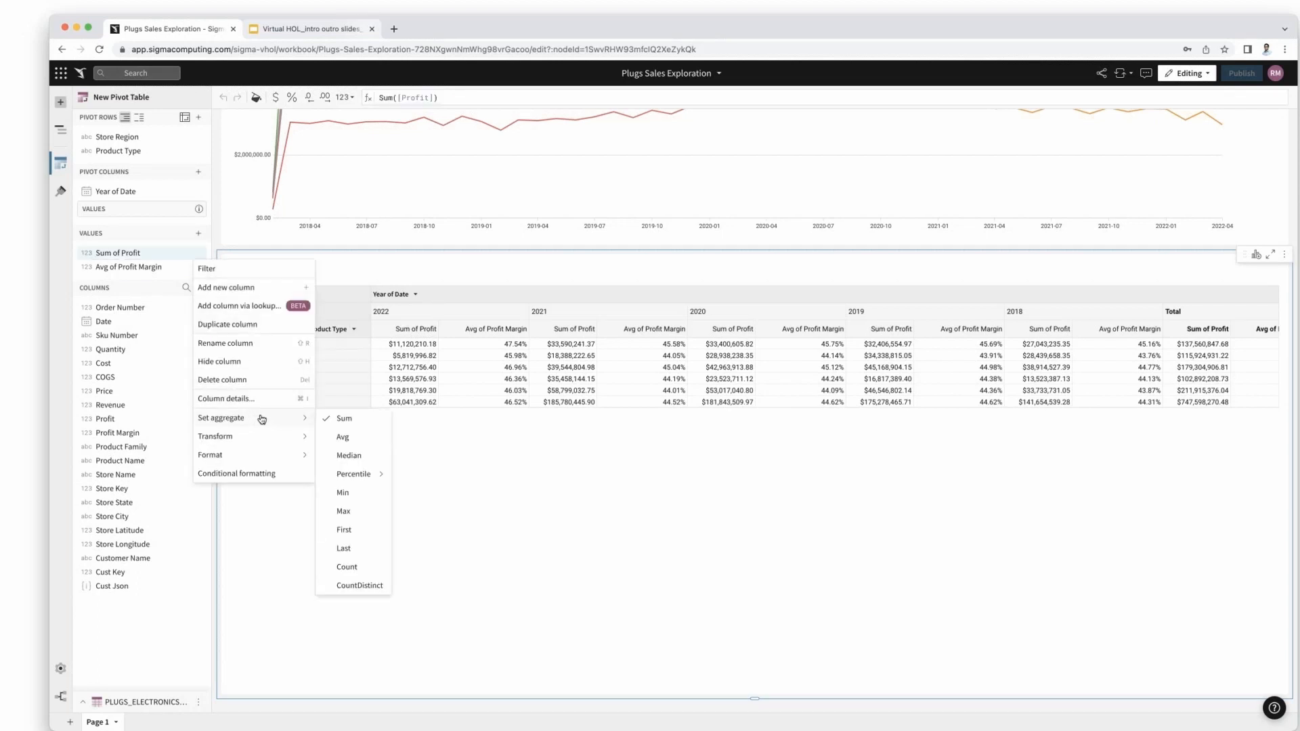
pyautogui.click(413, 332)
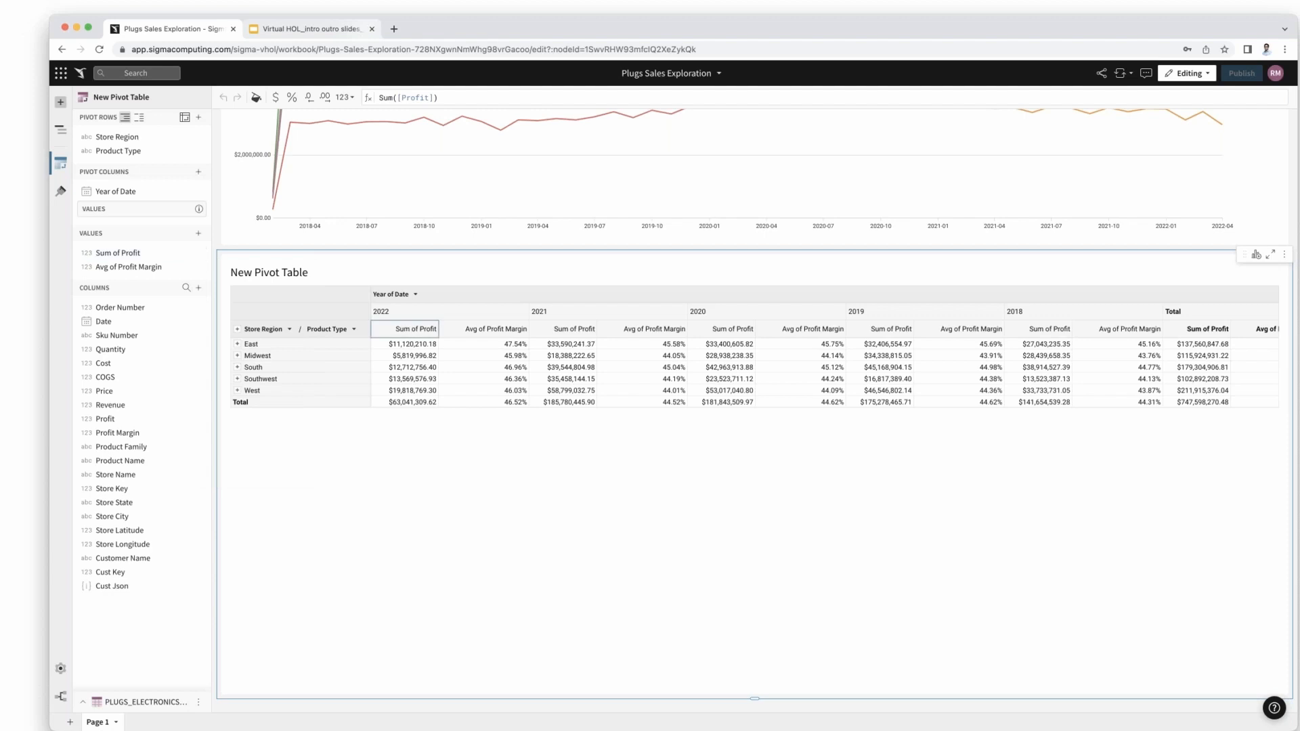
# - Change the formula of the Sum of Profit pivot value to Max([Profit]), and undo the change
pyautogui.click(121, 254)
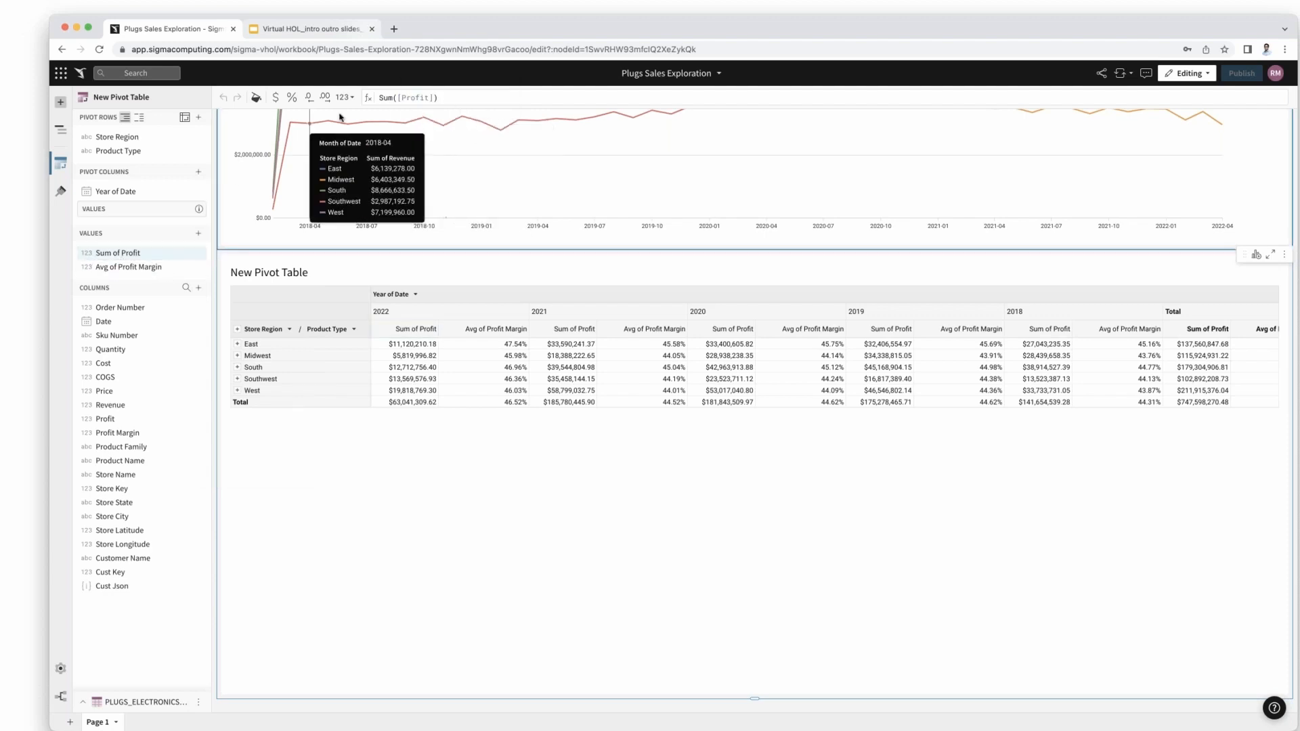
pyautogui.click(393, 99)
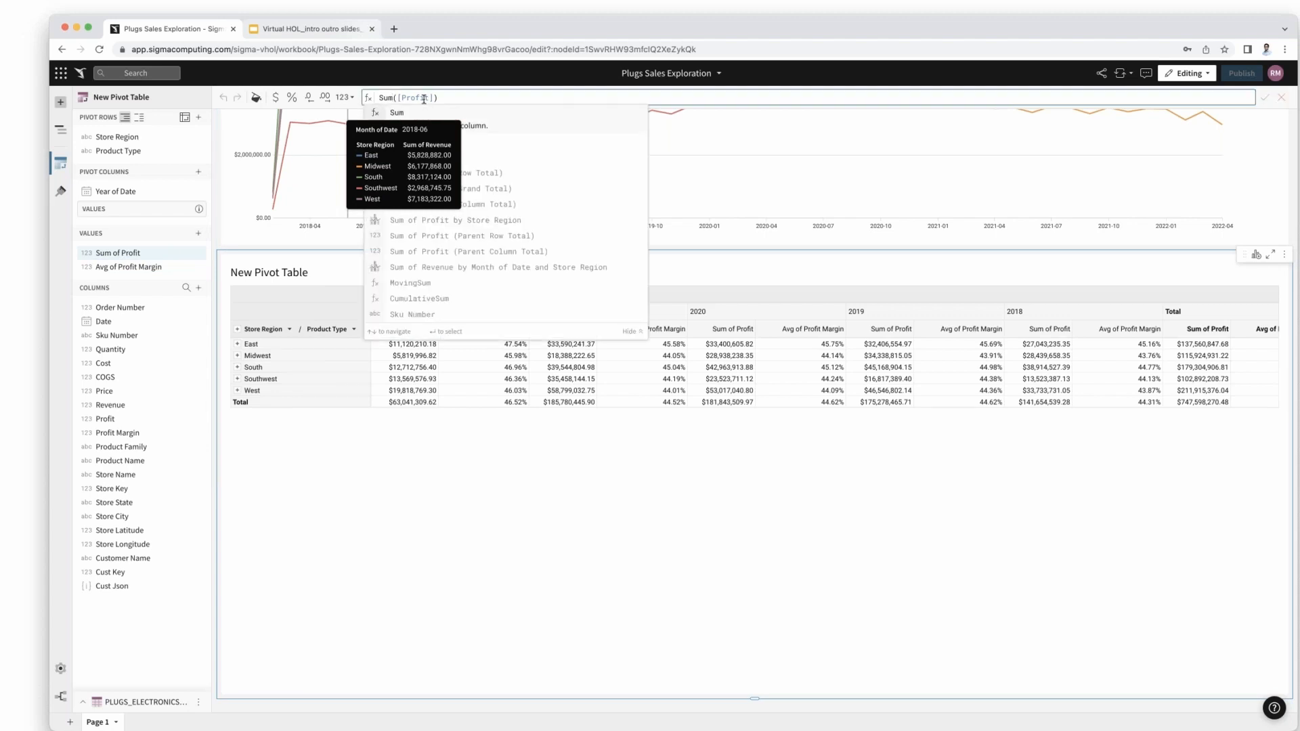
pyautogui.press('BackSpace')
pyautogui.press('BackSpace')
pyautogui.press('BackSpace')
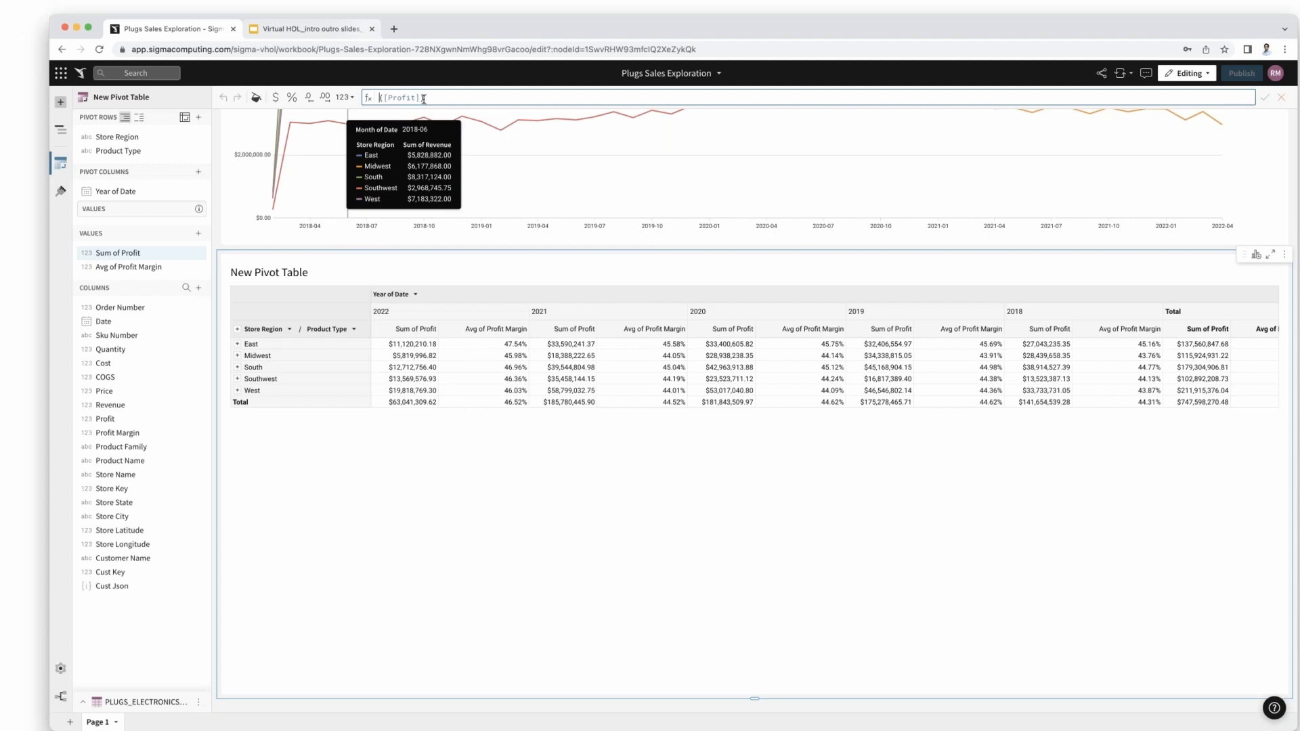
pyautogui.write('Max(')
pyautogui.press('Return')
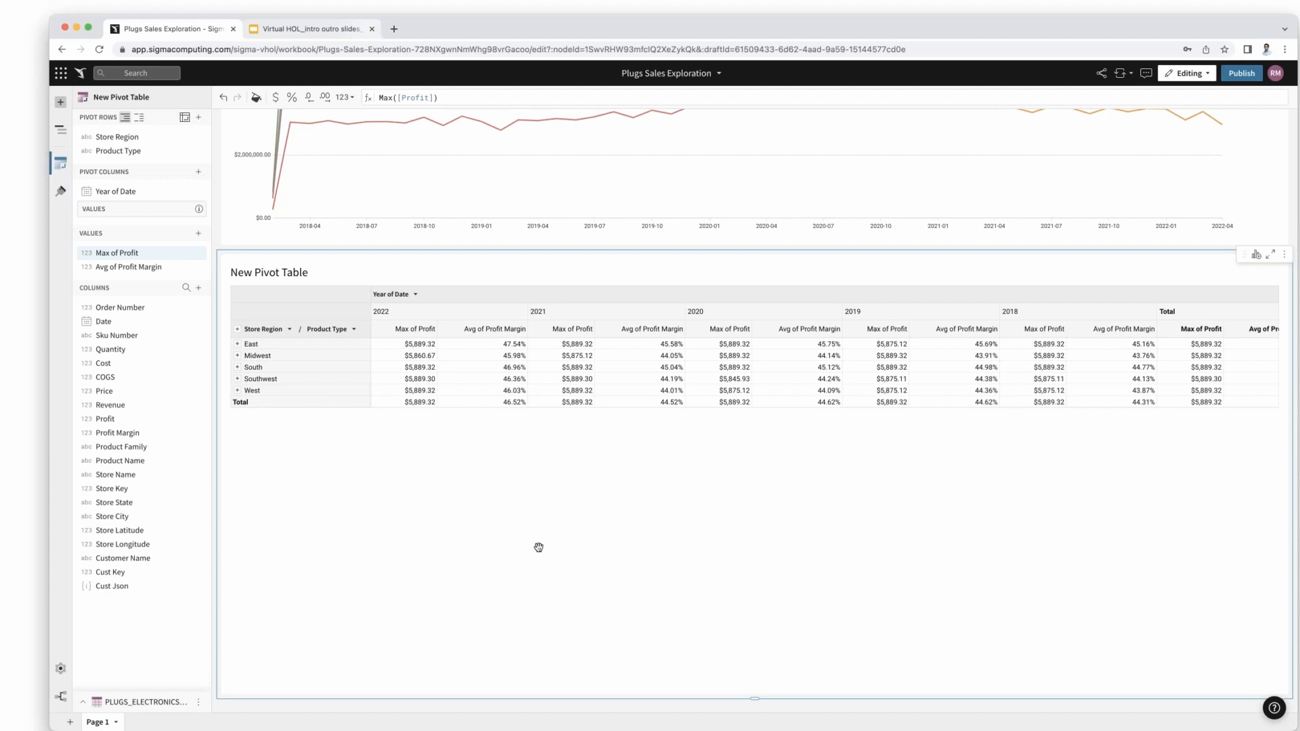
pyautogui.click(223, 97)
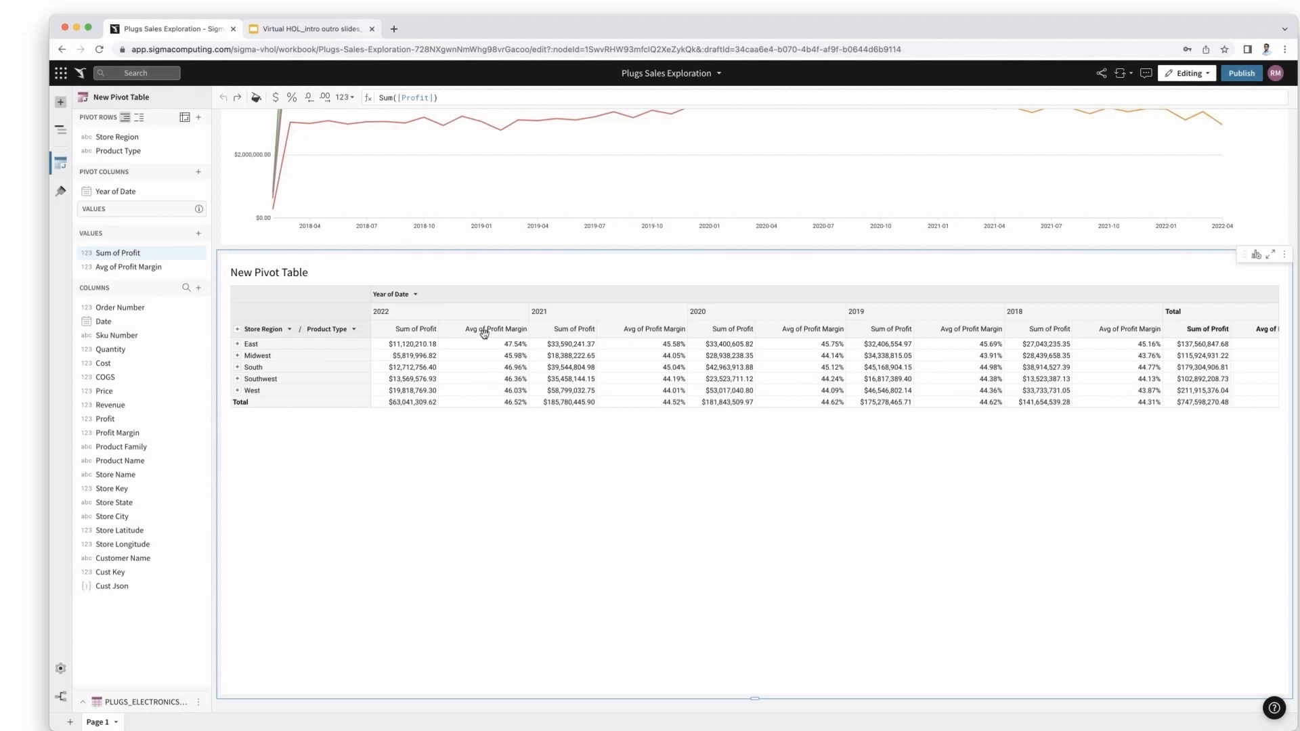
# - Examine the pivot table's background, title and grid formatting options, including the title alignment choices
pyautogui.click(61, 194)
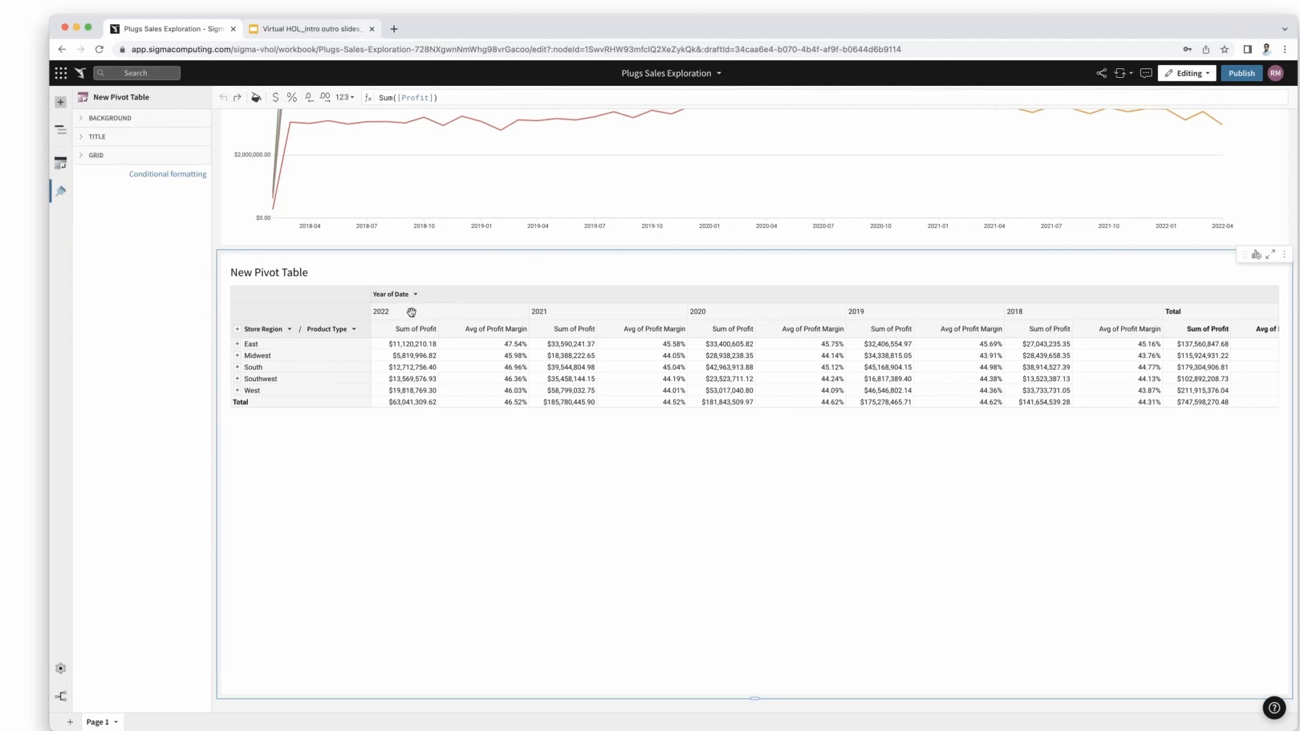
pyautogui.click(81, 137)
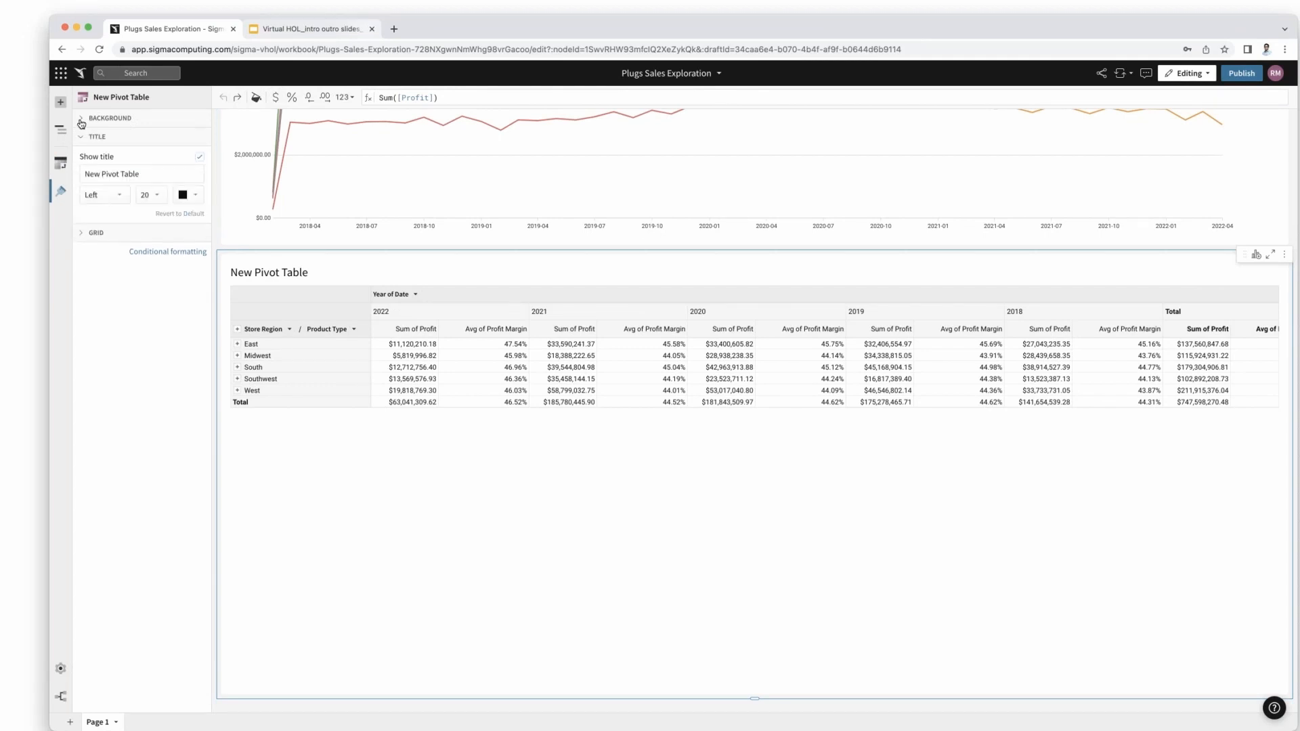
pyautogui.click(82, 120)
pyautogui.click(81, 121)
pyautogui.click(81, 233)
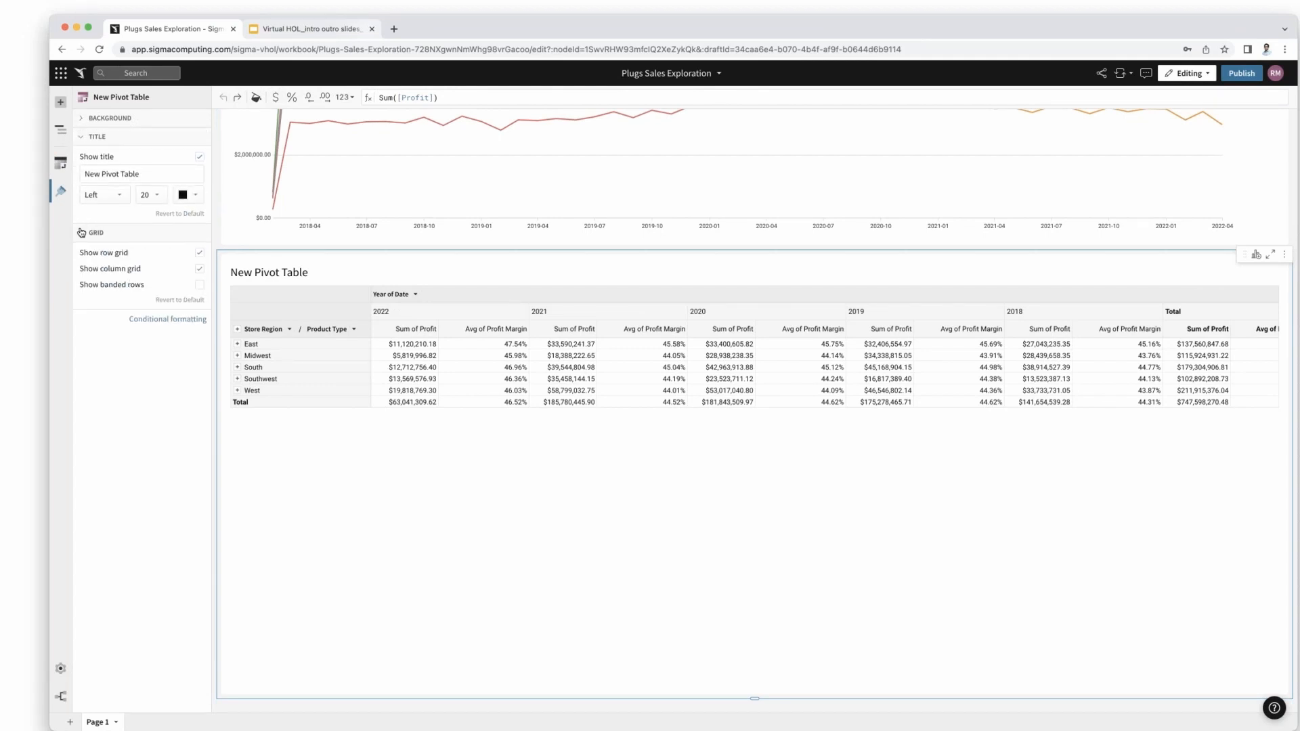
pyautogui.click(108, 195)
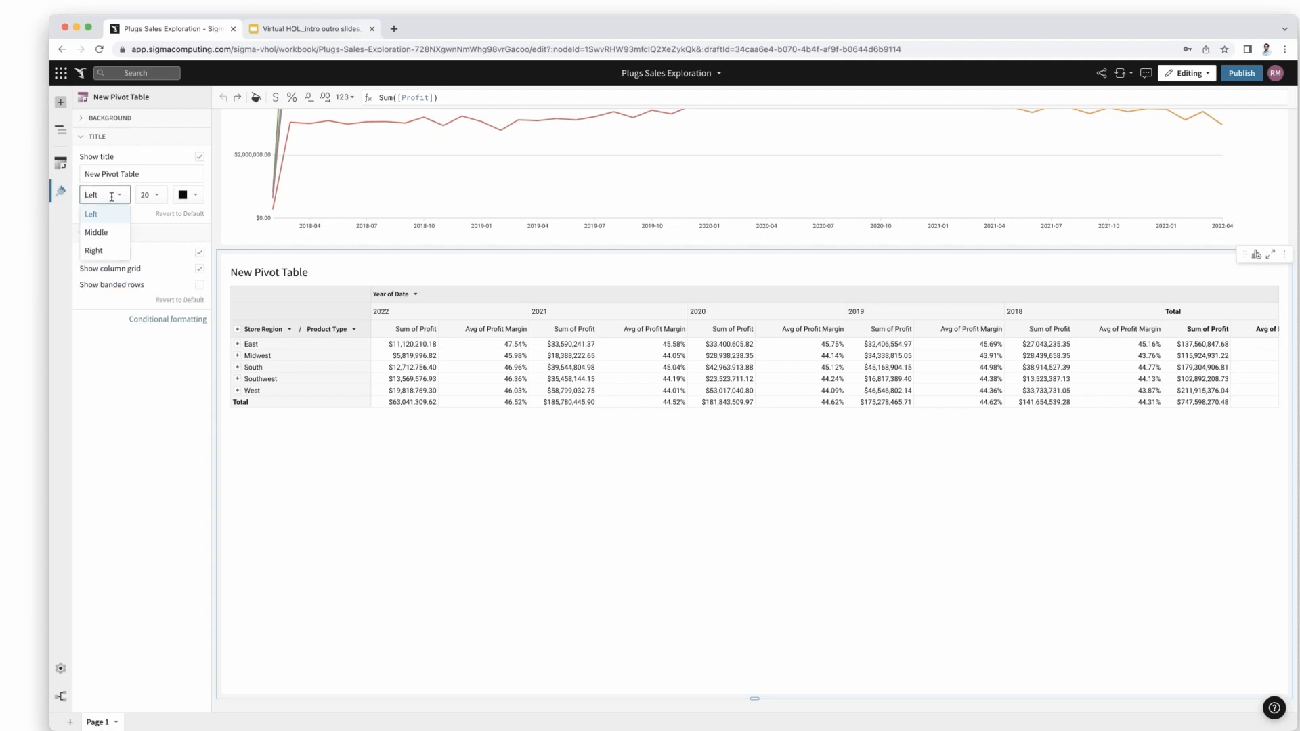
pyautogui.click(112, 197)
pyautogui.click(528, 313)
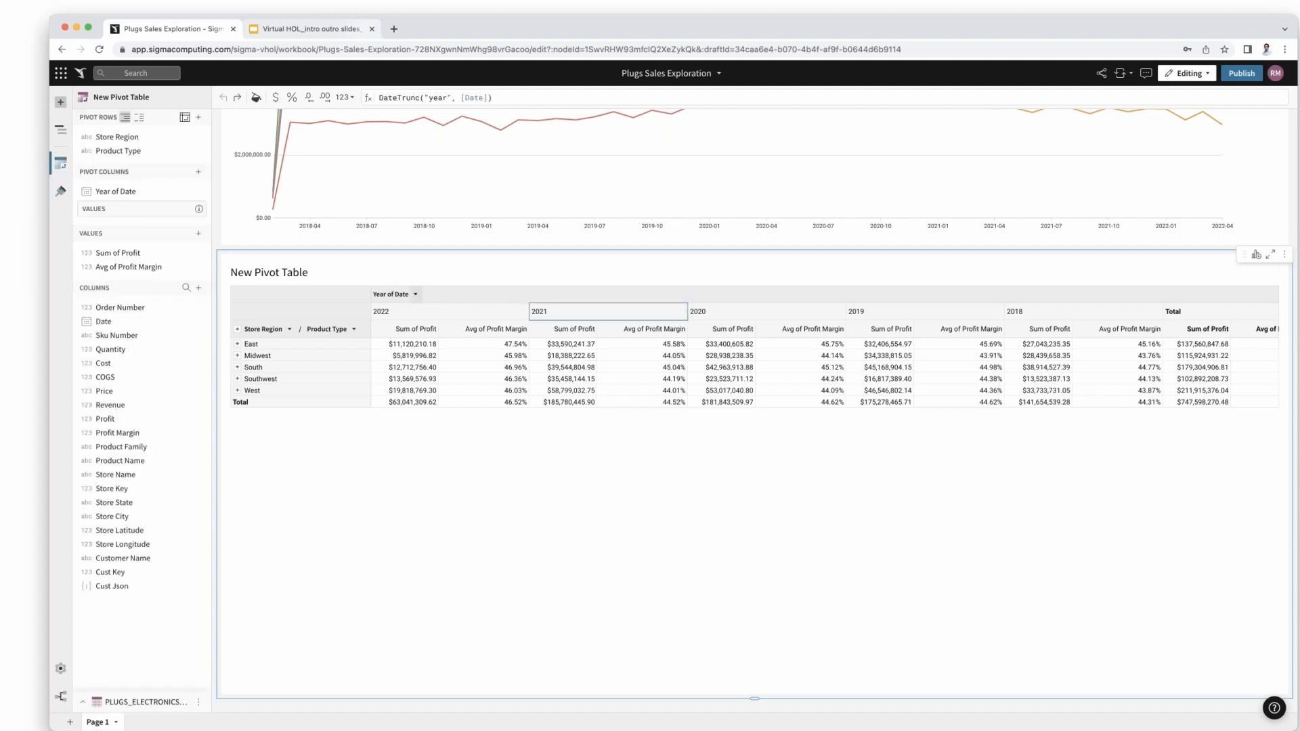
pyautogui.click(522, 315)
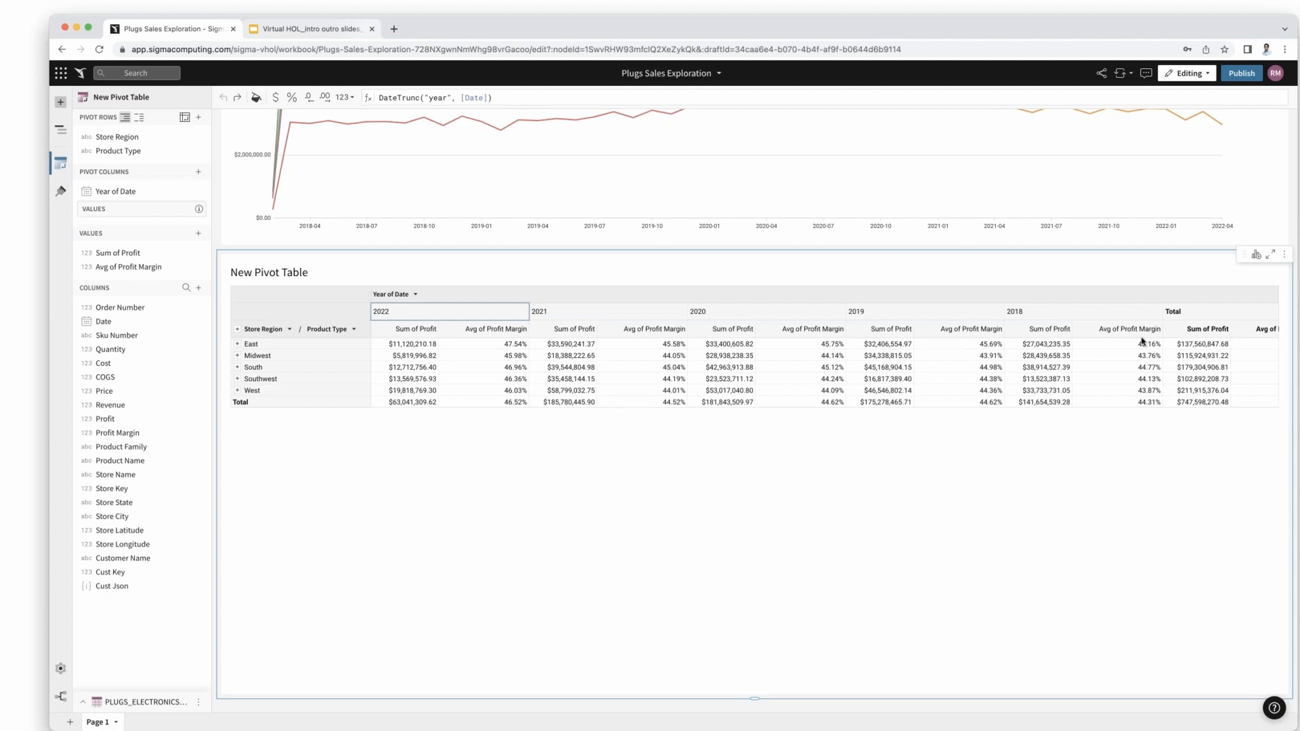
pyautogui.click(63, 193)
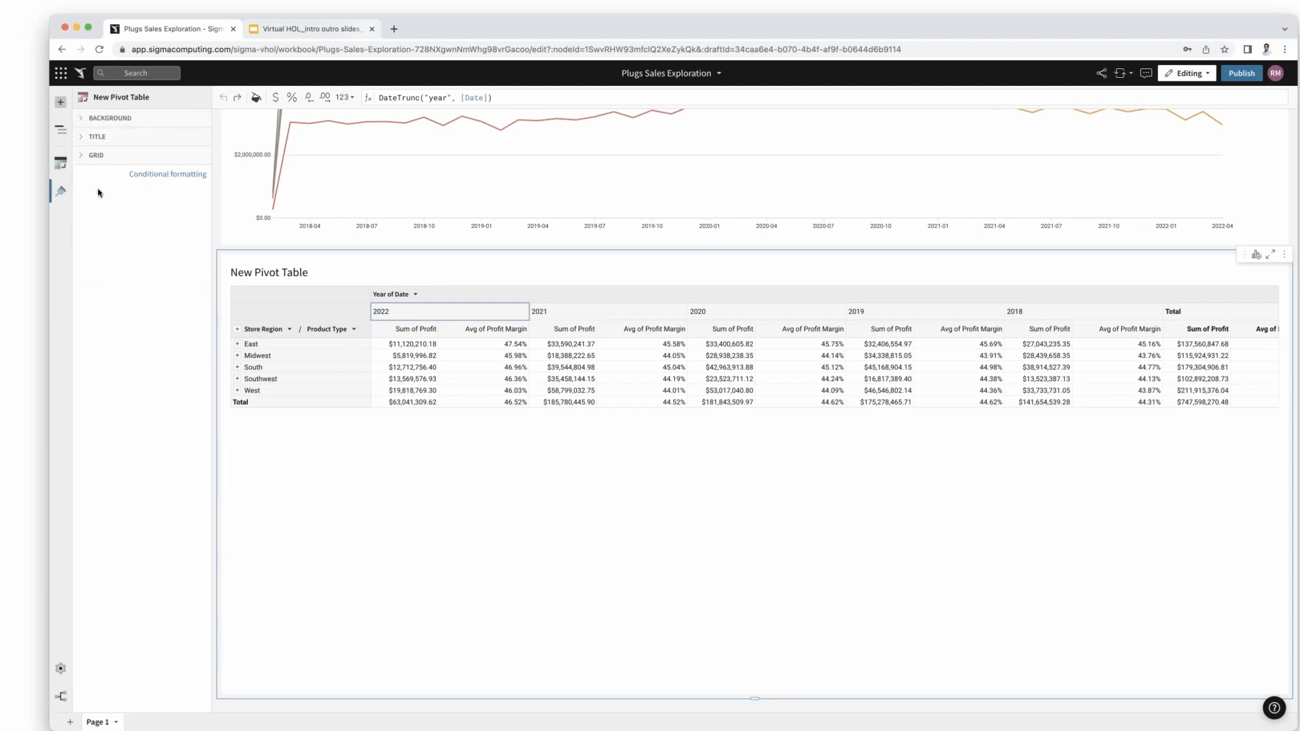
pyautogui.click(89, 160)
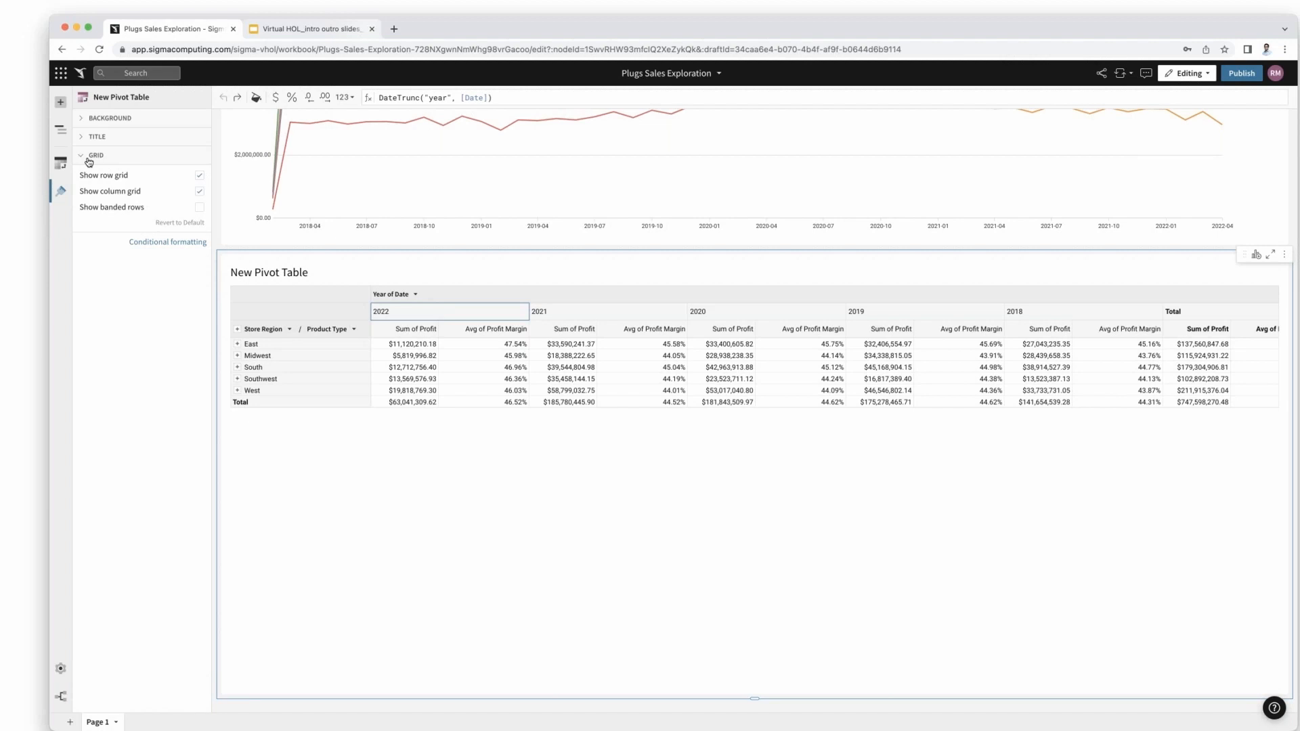
pyautogui.click(89, 161)
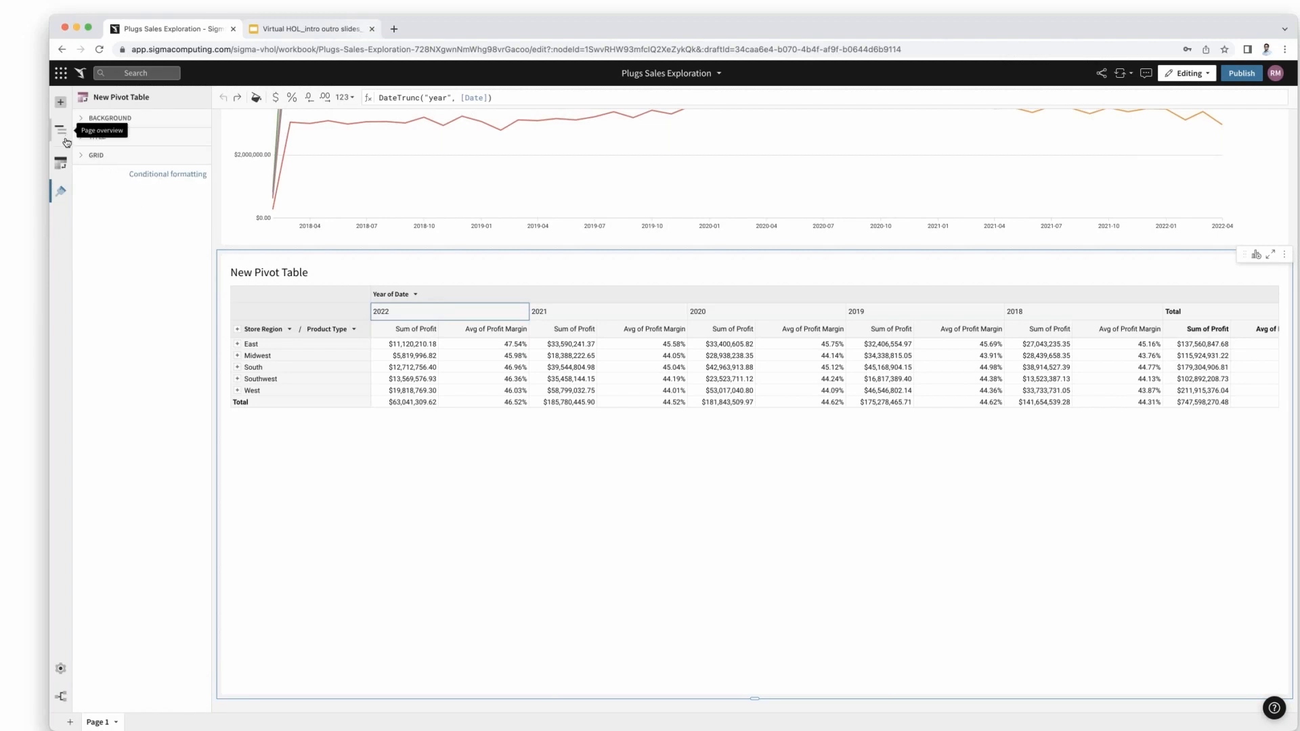
pyautogui.click(61, 167)
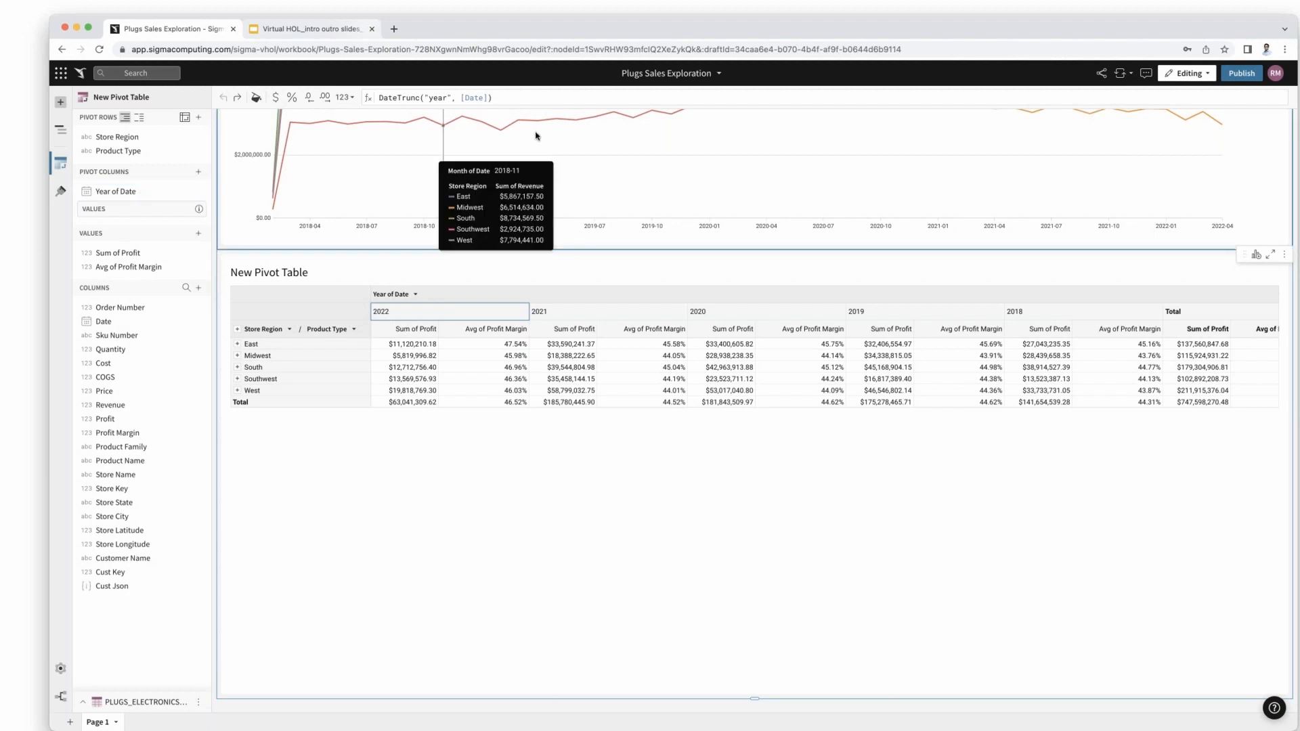
pyautogui.click(721, 75)
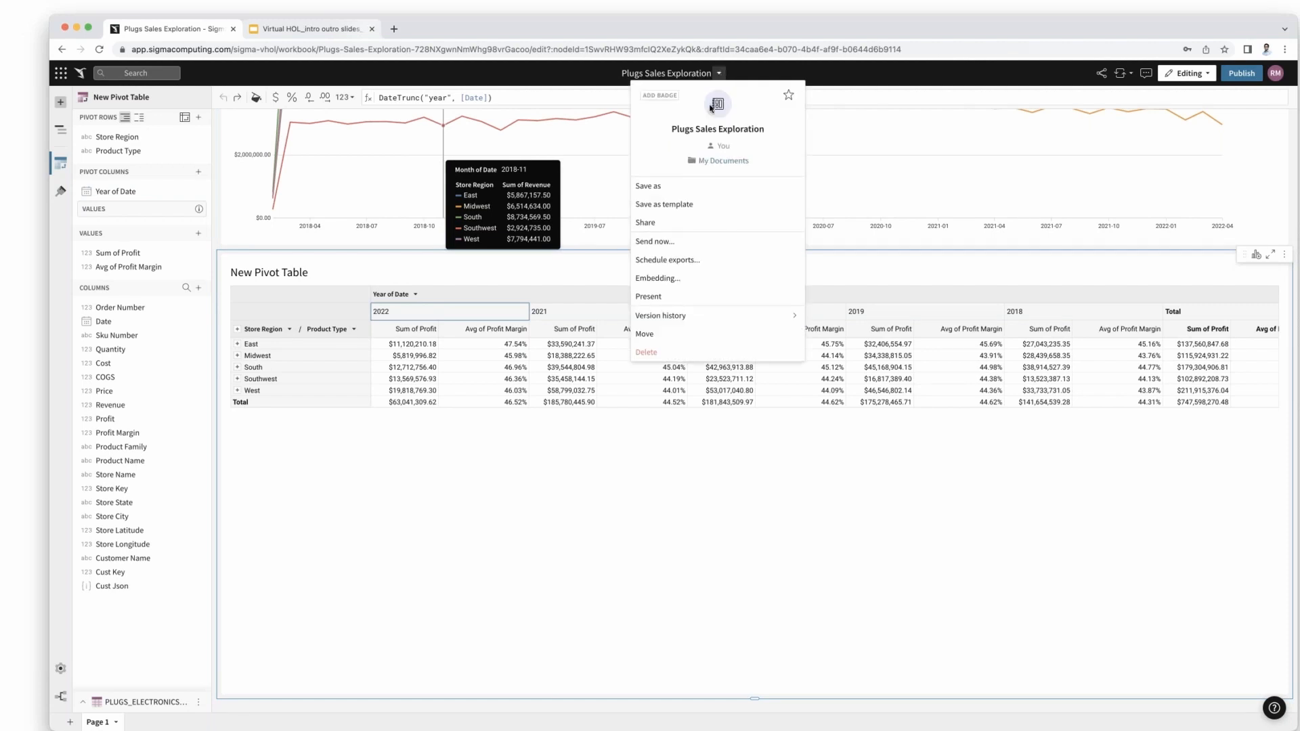
pyautogui.click(714, 266)
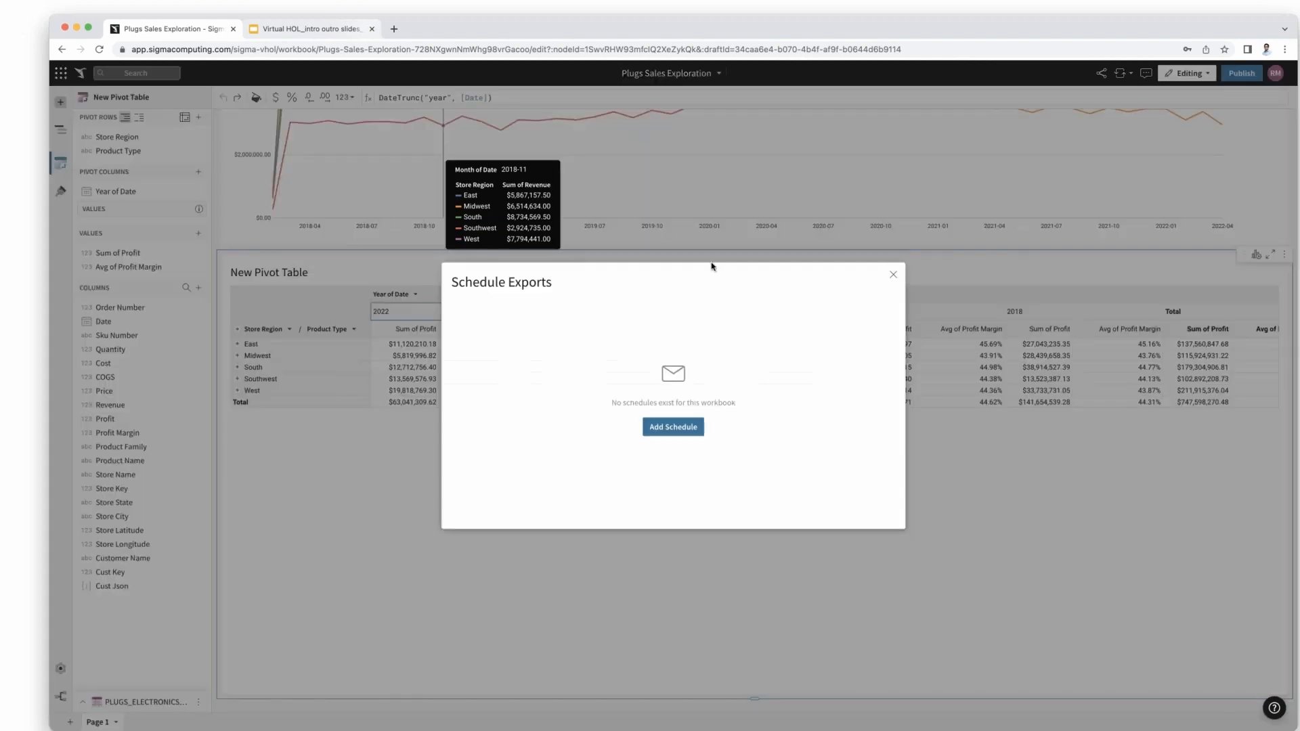
pyautogui.click(683, 434)
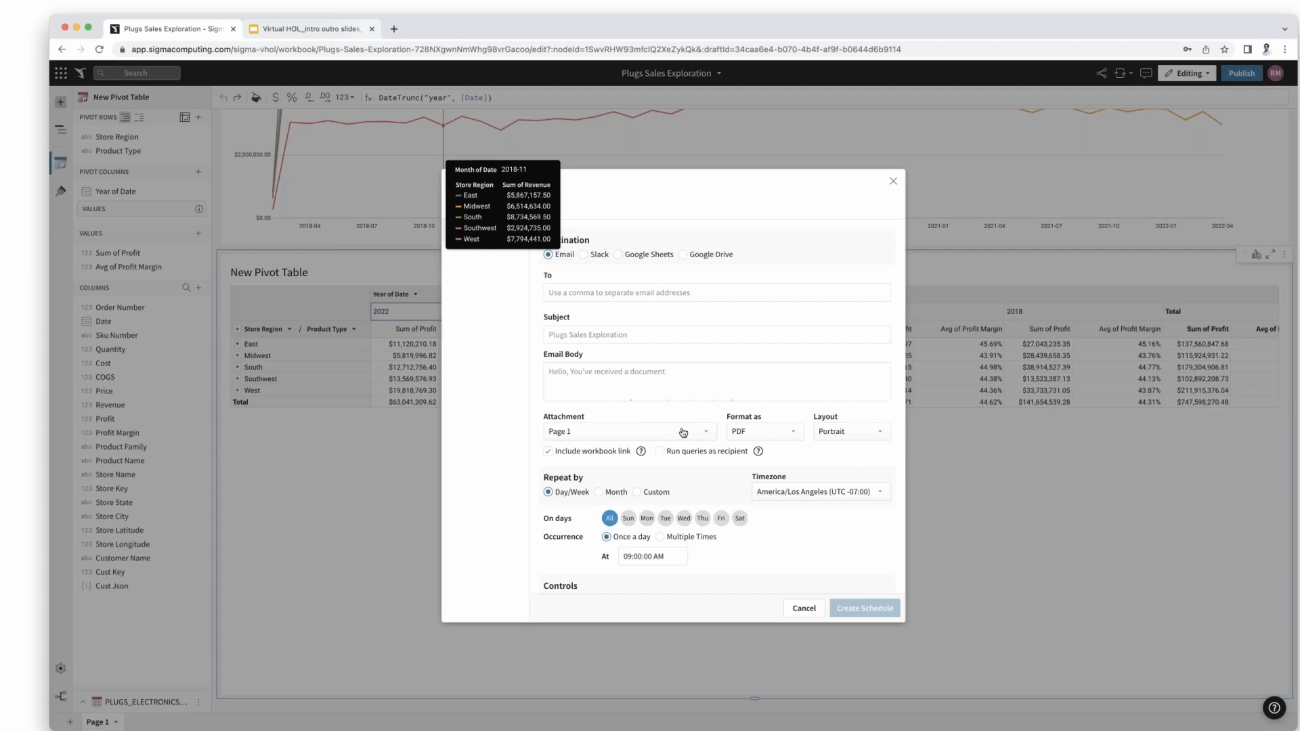
pyautogui.click(631, 162)
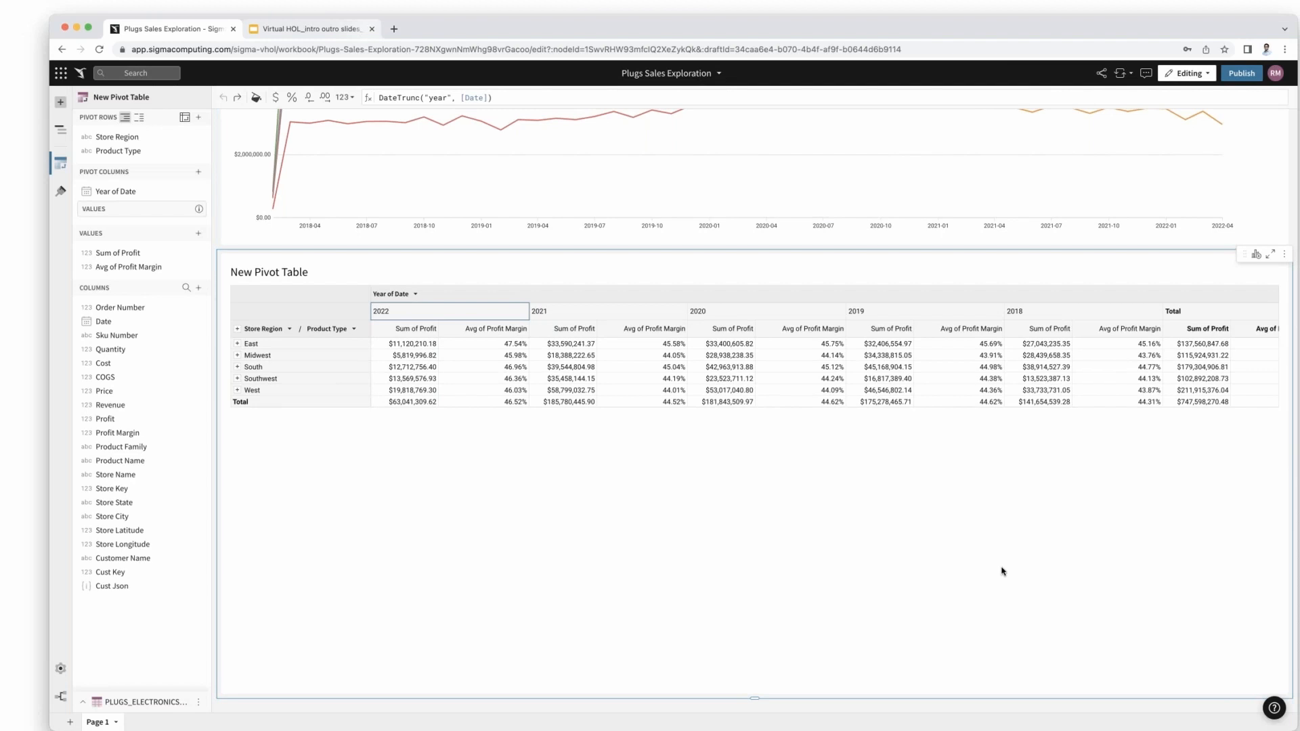
# - Start a new export schedule for the workbook and look at its email settings and attachment choices
pyautogui.click(720, 74)
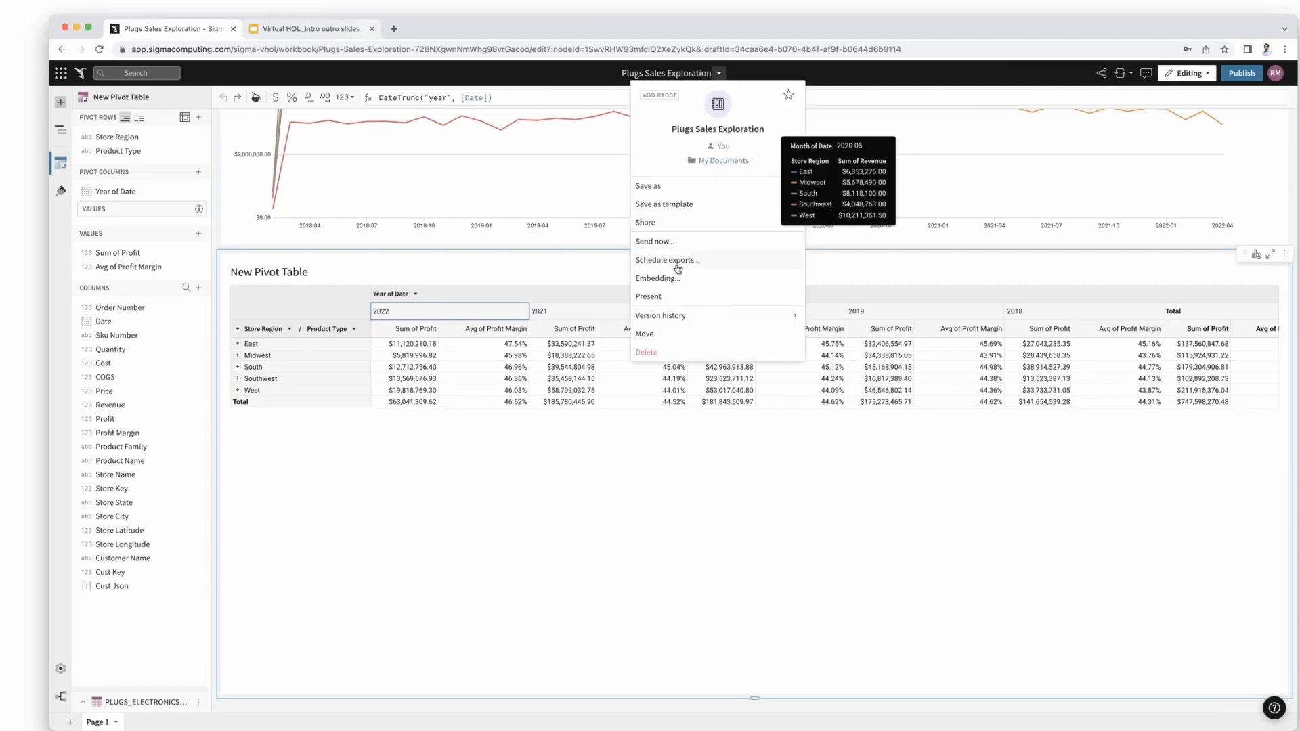
pyautogui.click(677, 261)
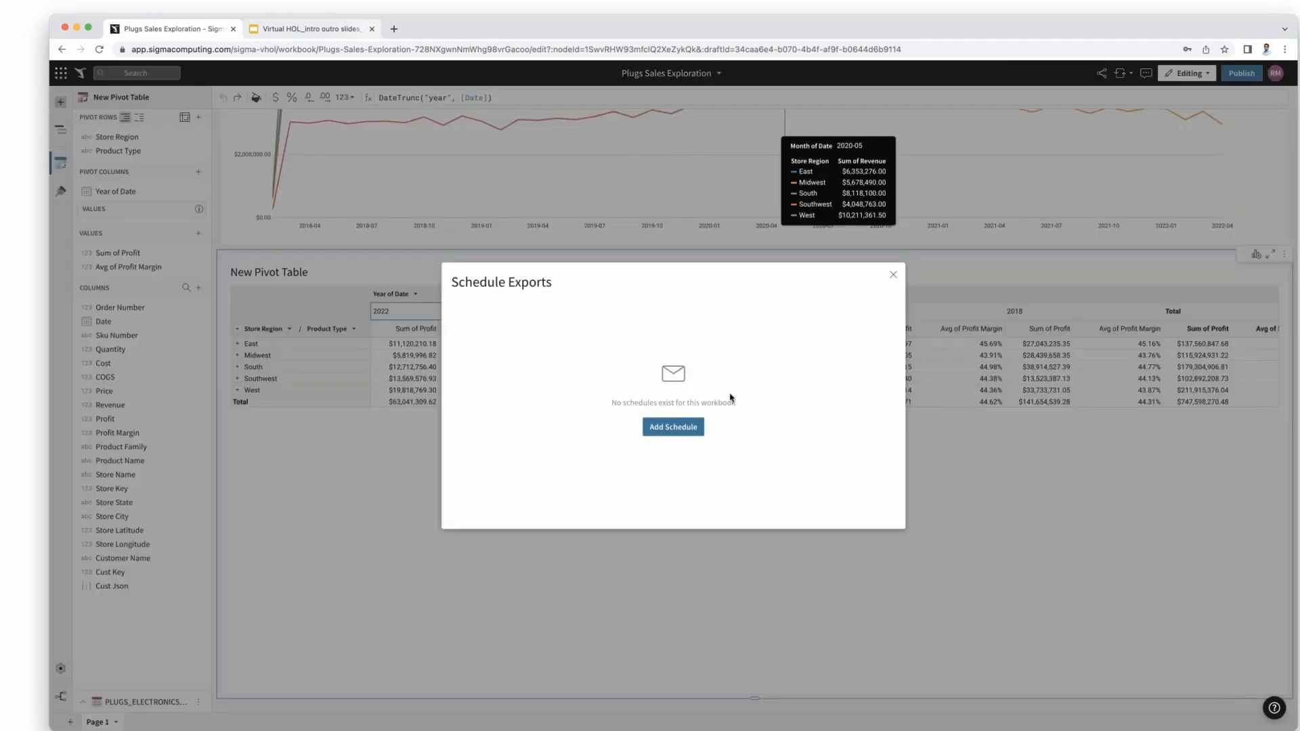
pyautogui.click(673, 426)
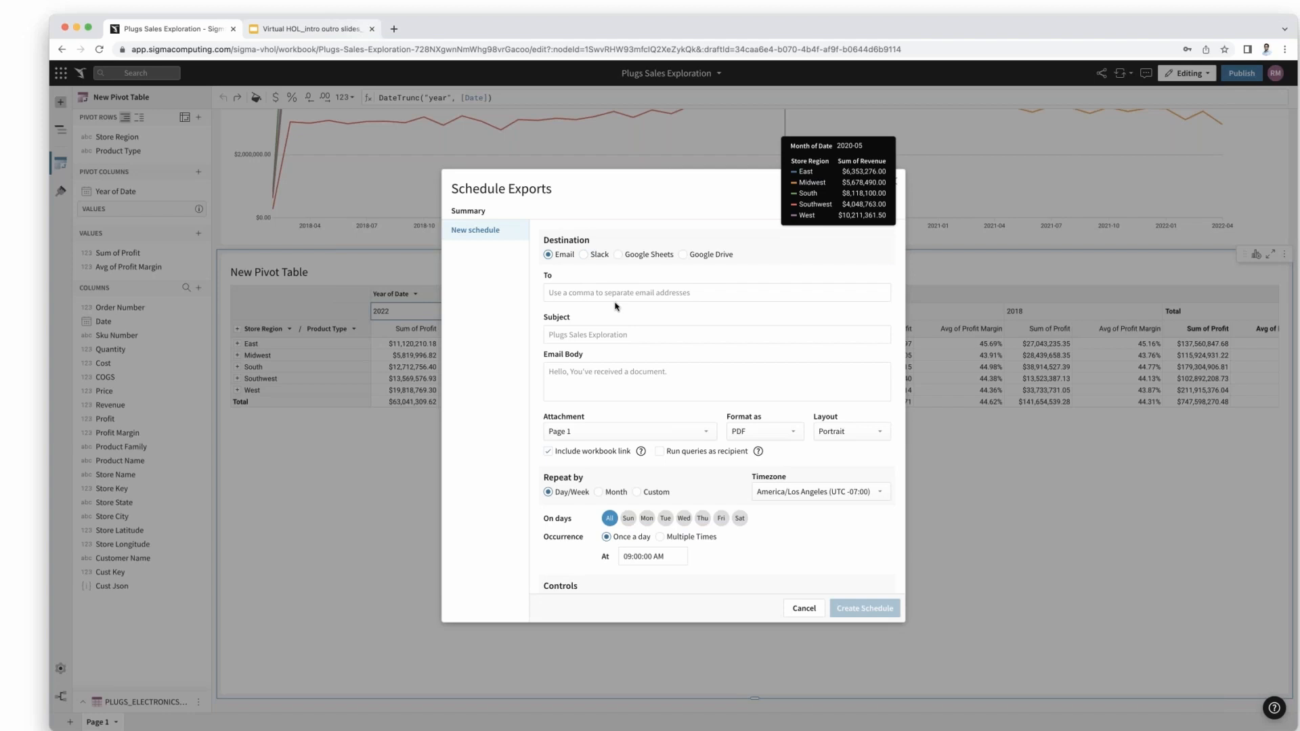
pyautogui.scroll(-1, 656, 387)
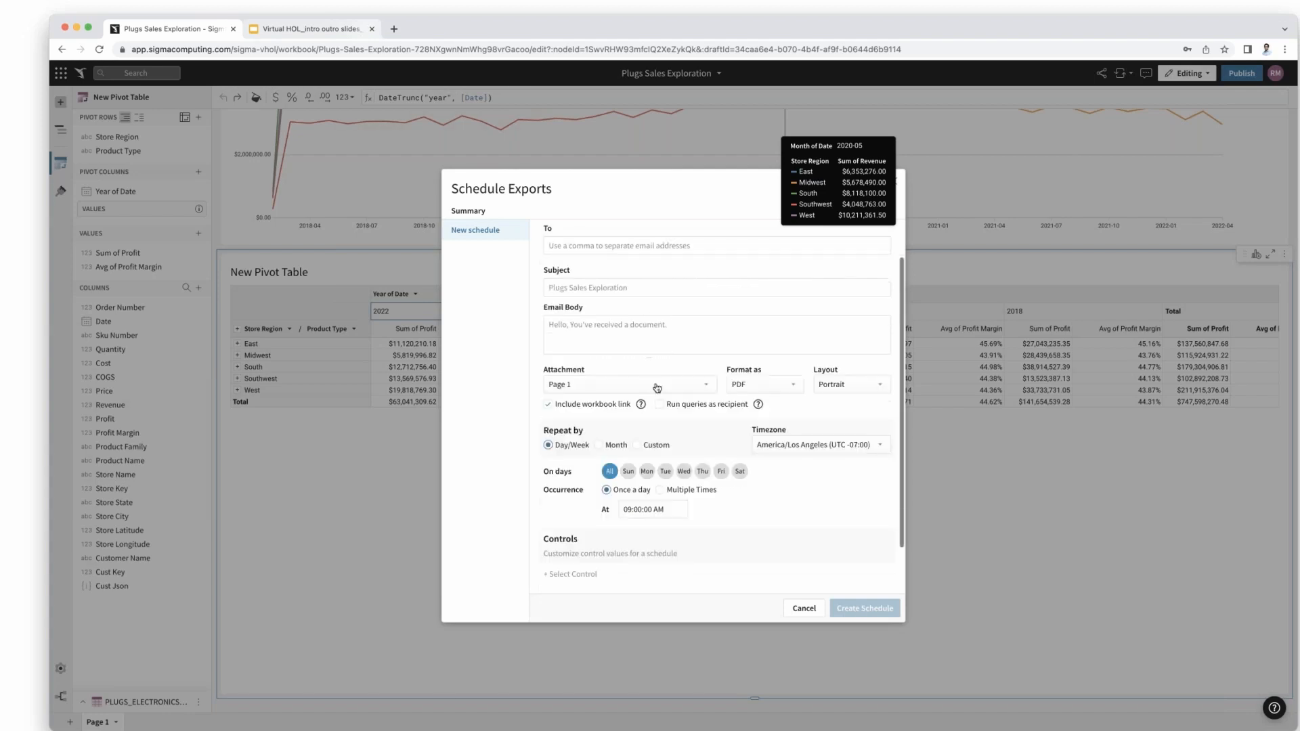
pyautogui.click(656, 387)
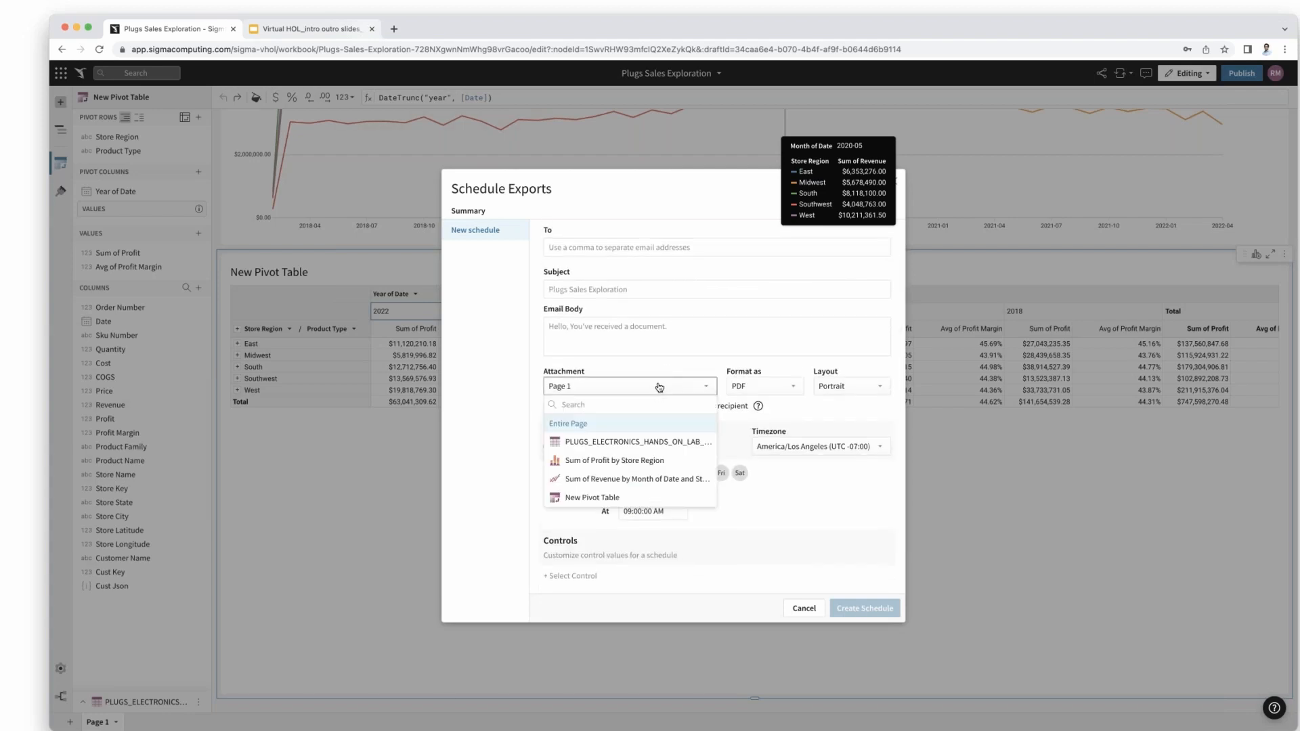
pyautogui.click(707, 390)
pyautogui.scroll(-2, 677, 413)
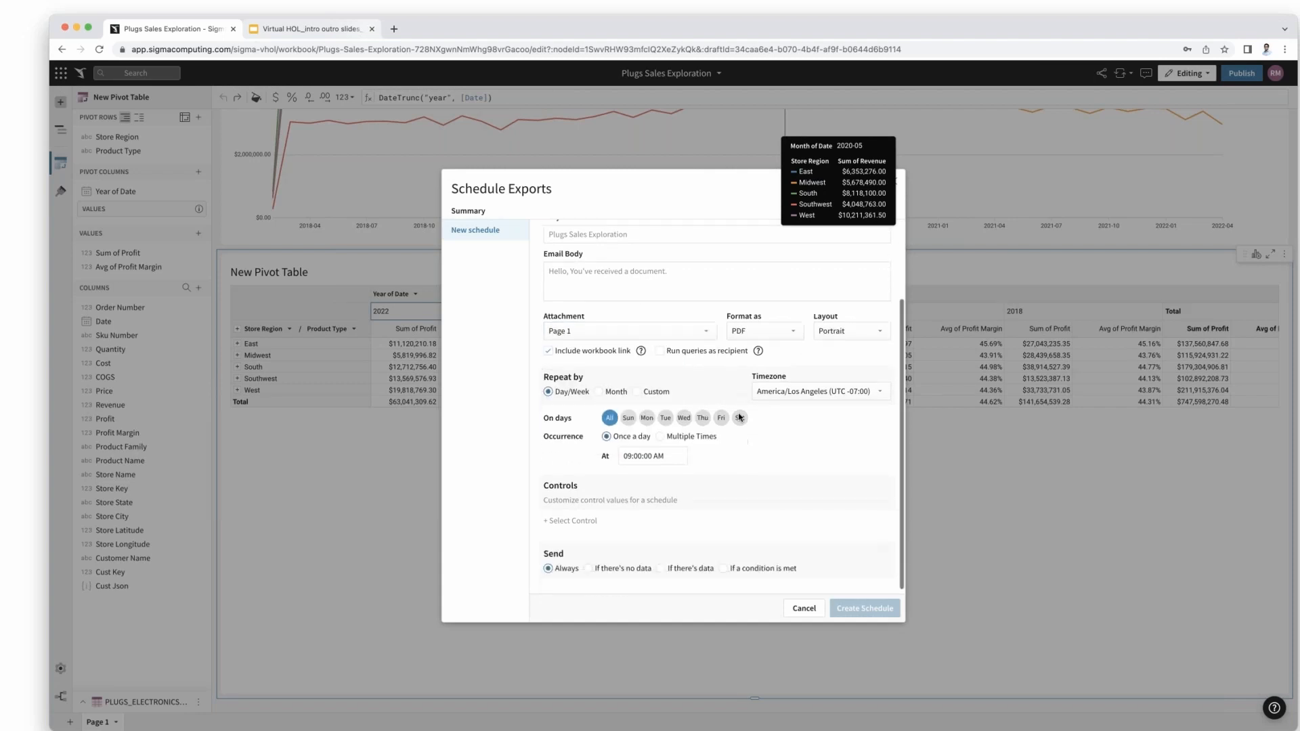
# - Set the export schedule to Mondays and sending only if a condition is met, test the condition, and discard the schedule
pyautogui.click(647, 414)
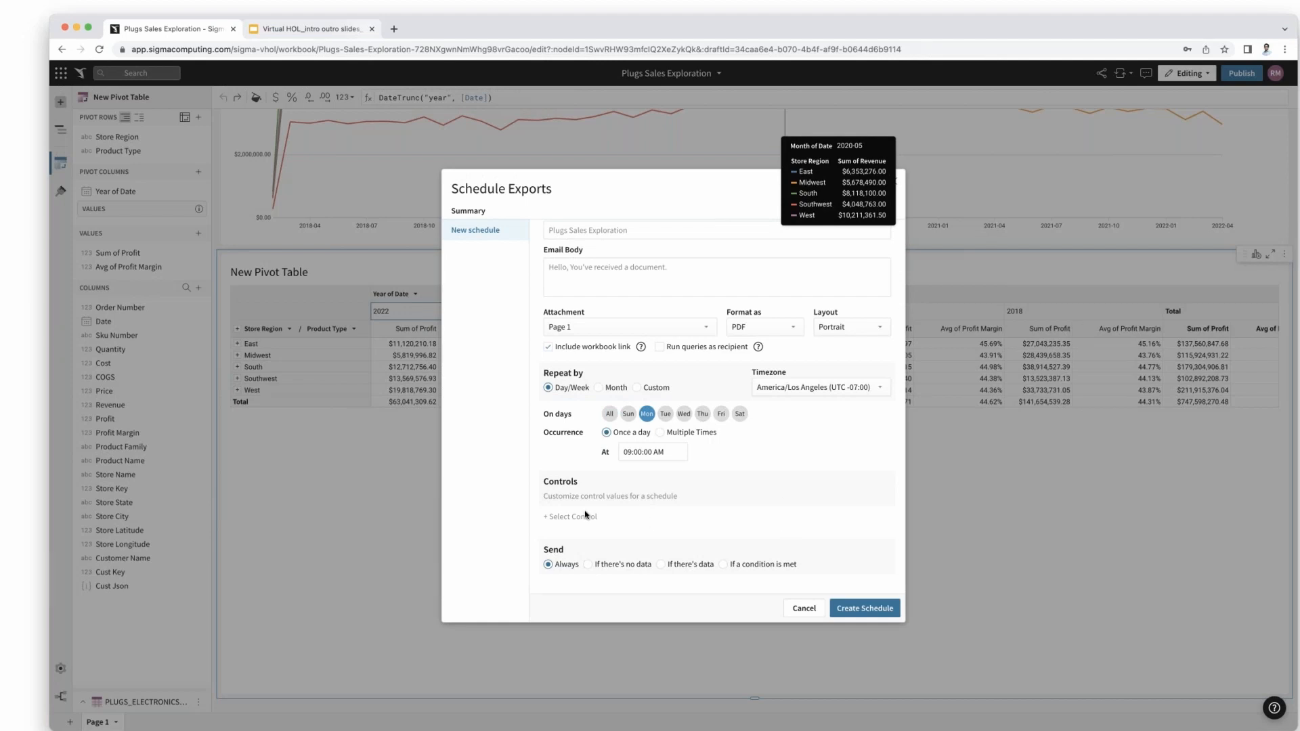
pyautogui.click(723, 565)
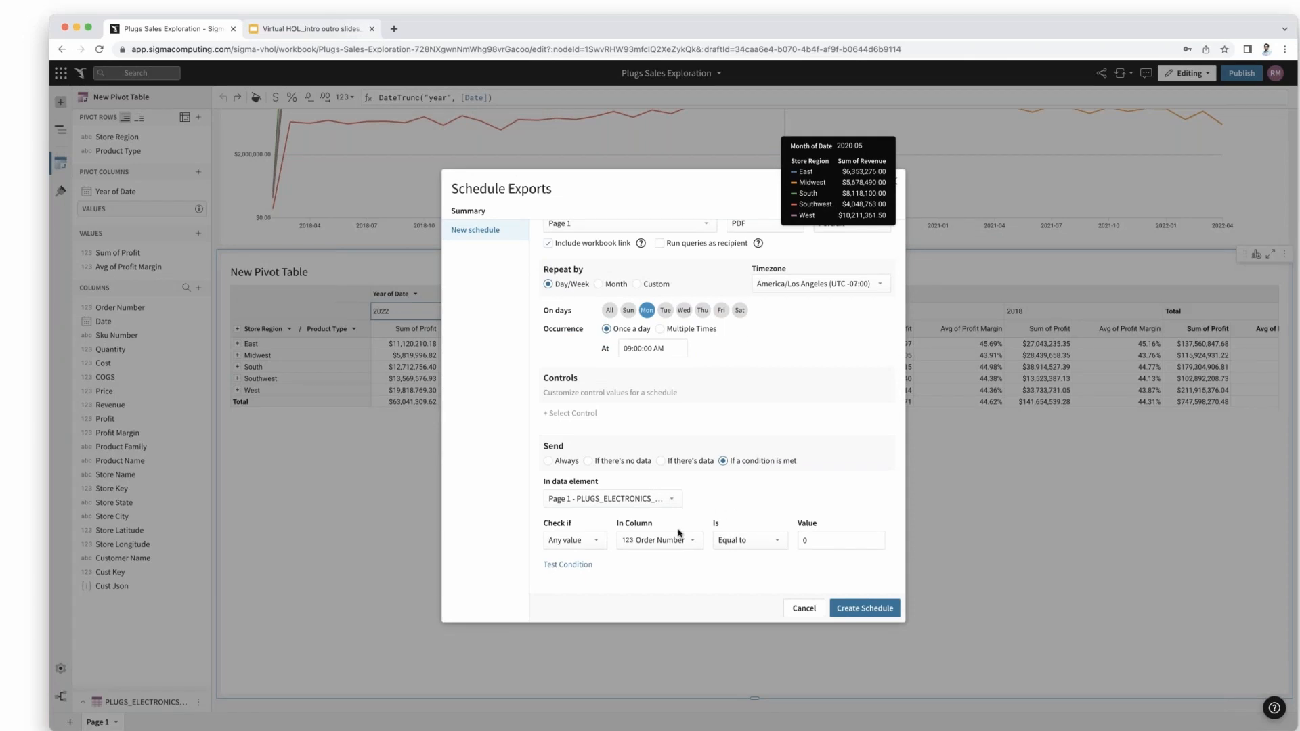
pyautogui.click(756, 548)
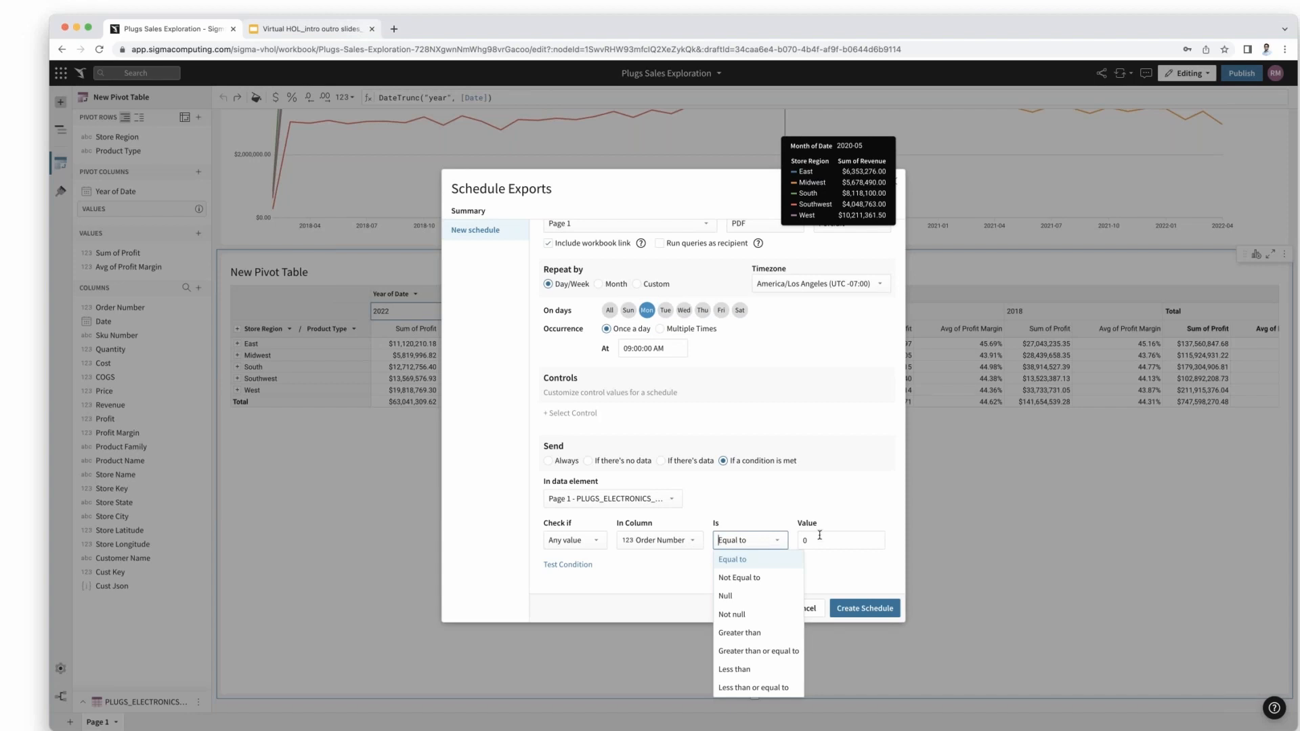
pyautogui.click(569, 564)
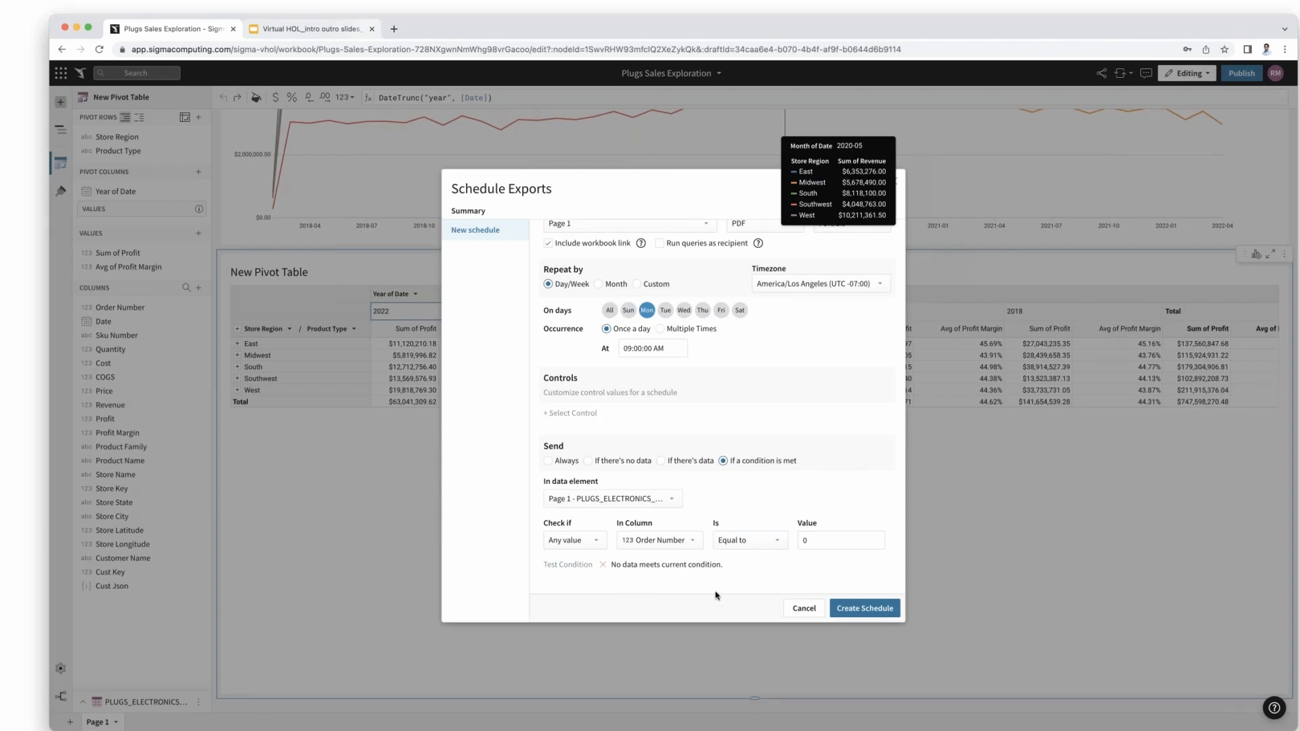
pyautogui.click(806, 609)
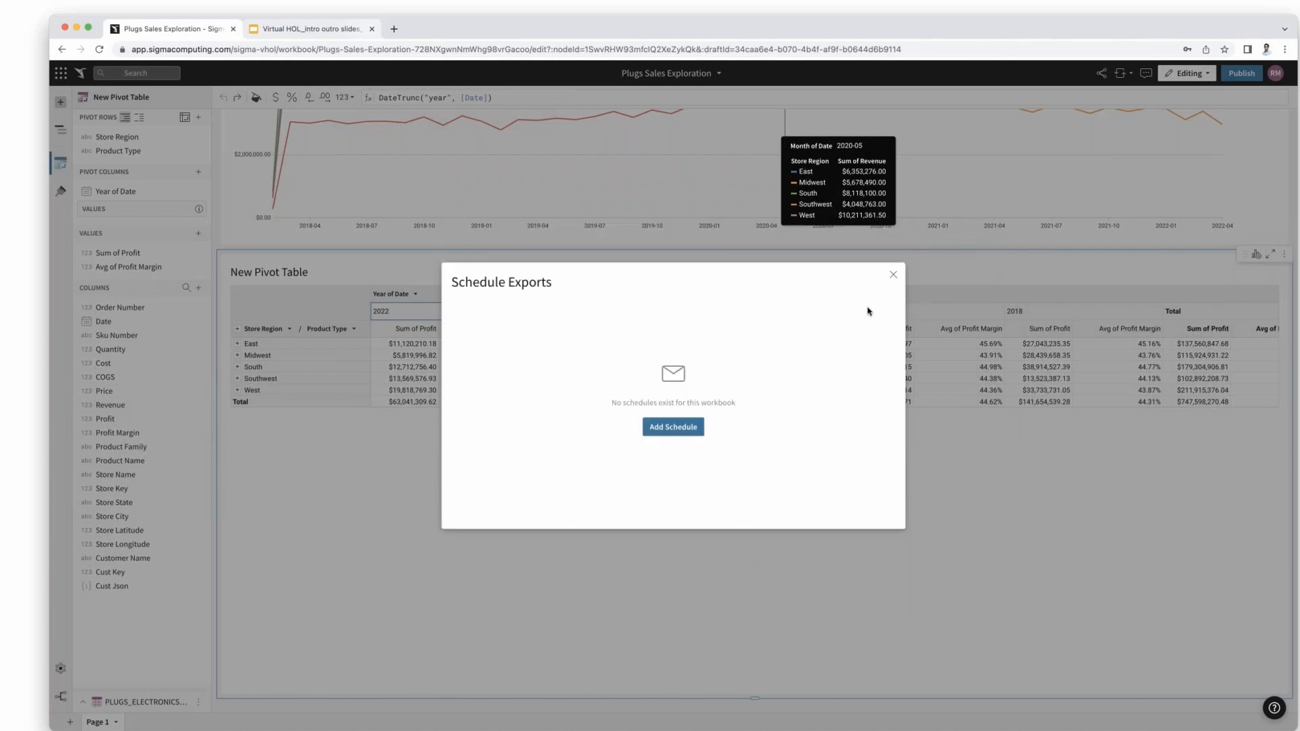
pyautogui.click(893, 274)
# - Move the Sum of Profit by Store Region bar chart to a new page
pyautogui.scroll(8, 961, 514)
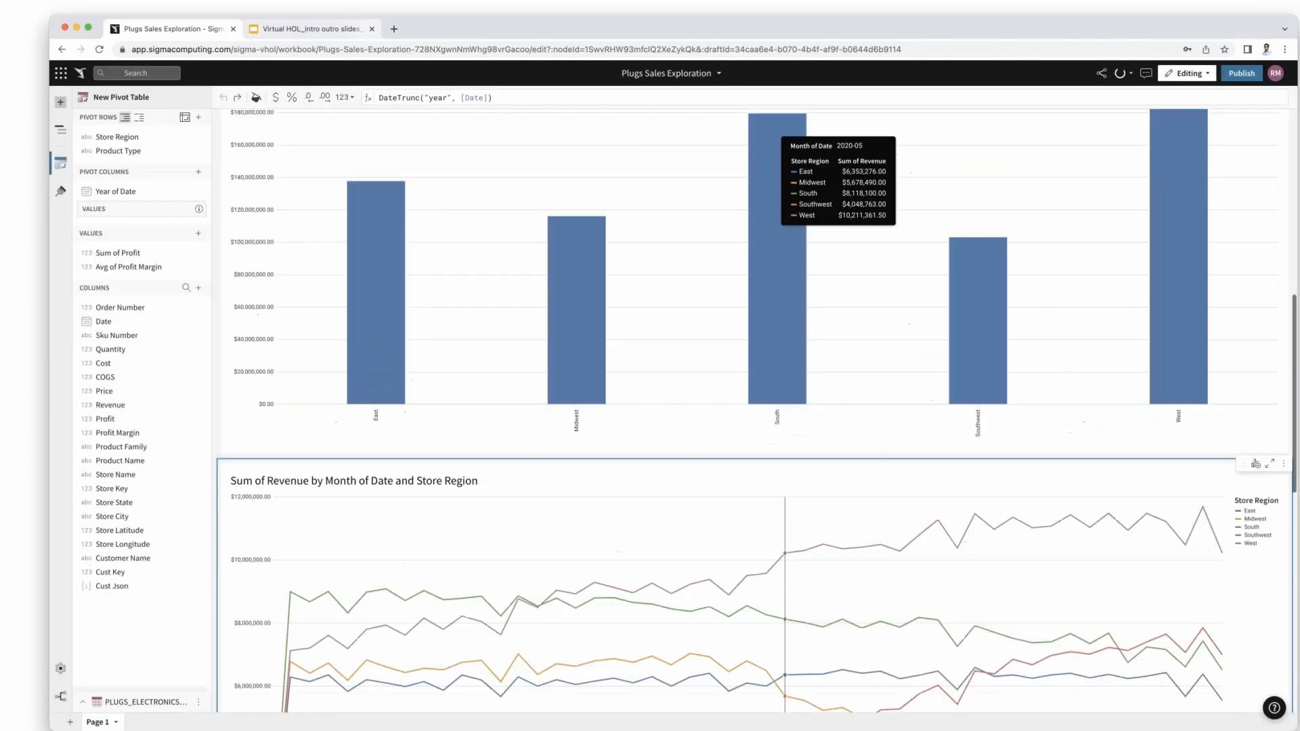
pyautogui.scroll(8, 847, 303)
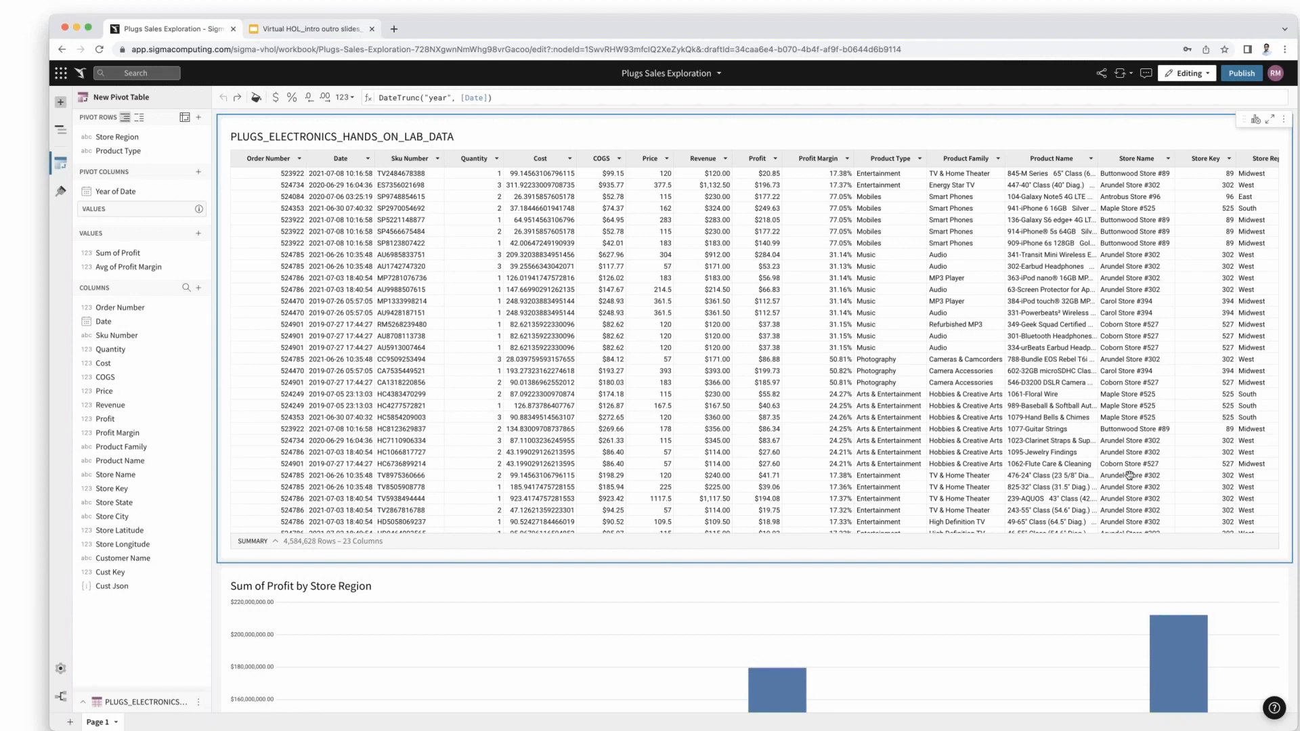
pyautogui.scroll(-3, 1284, 488)
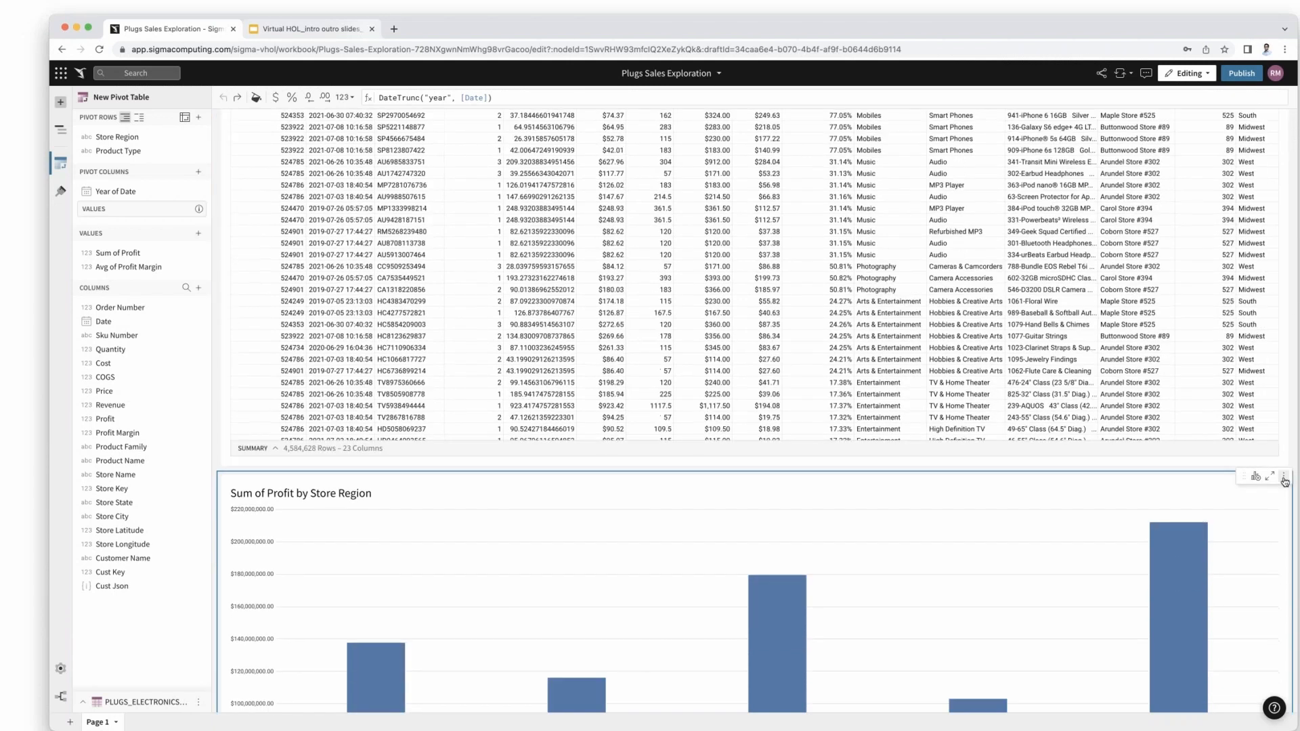
pyautogui.click(1284, 478)
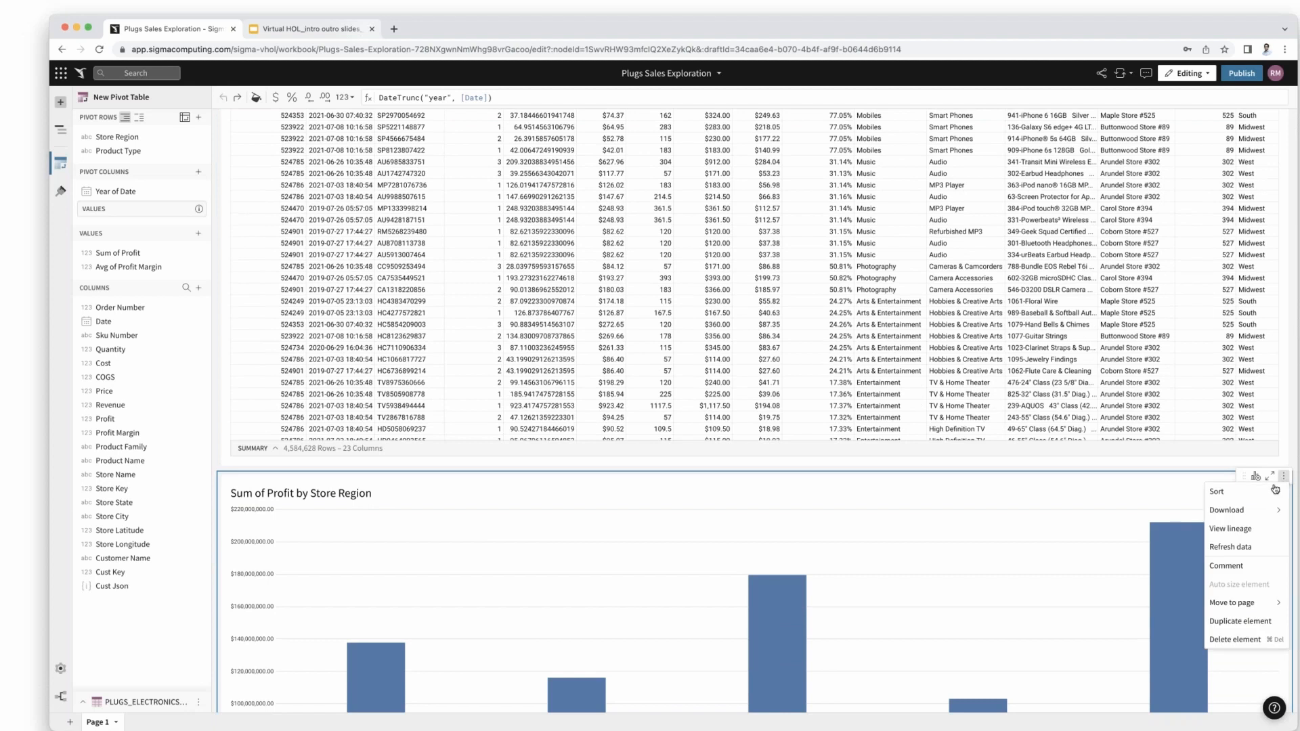
pyautogui.moveTo(1239, 605)
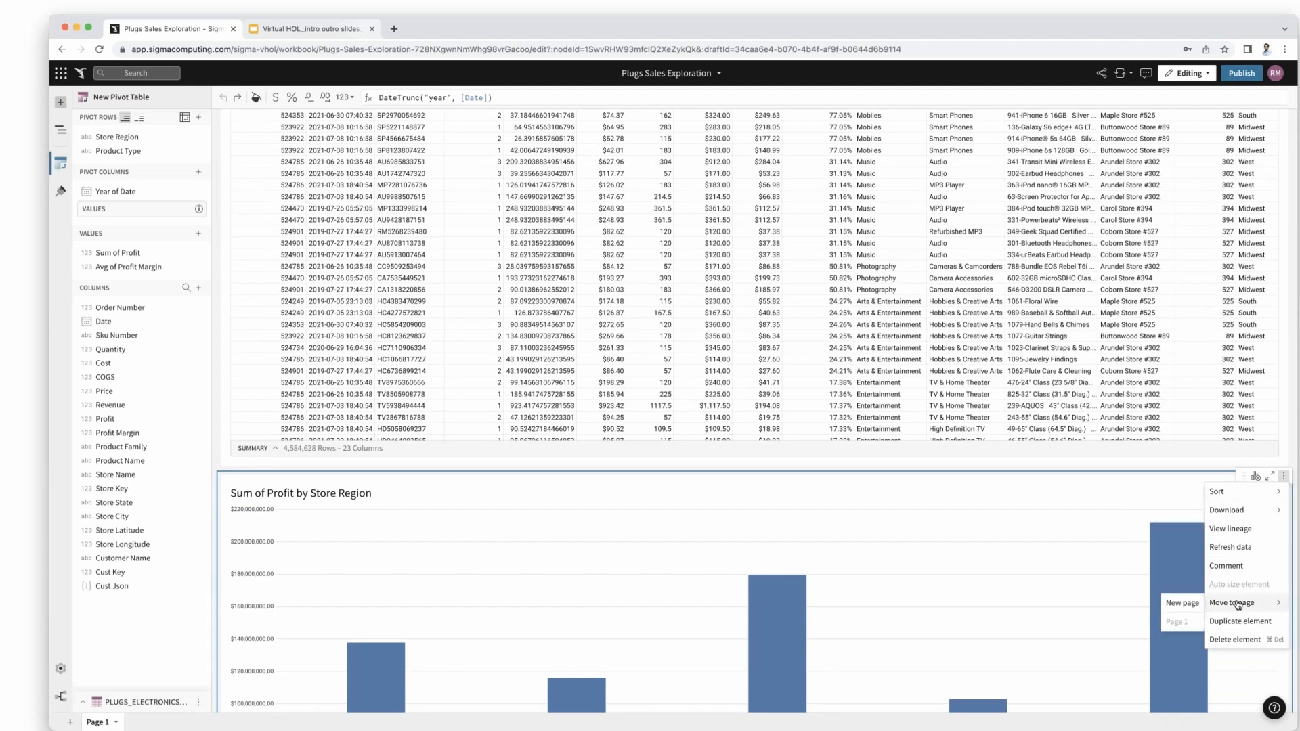
pyautogui.click(1182, 603)
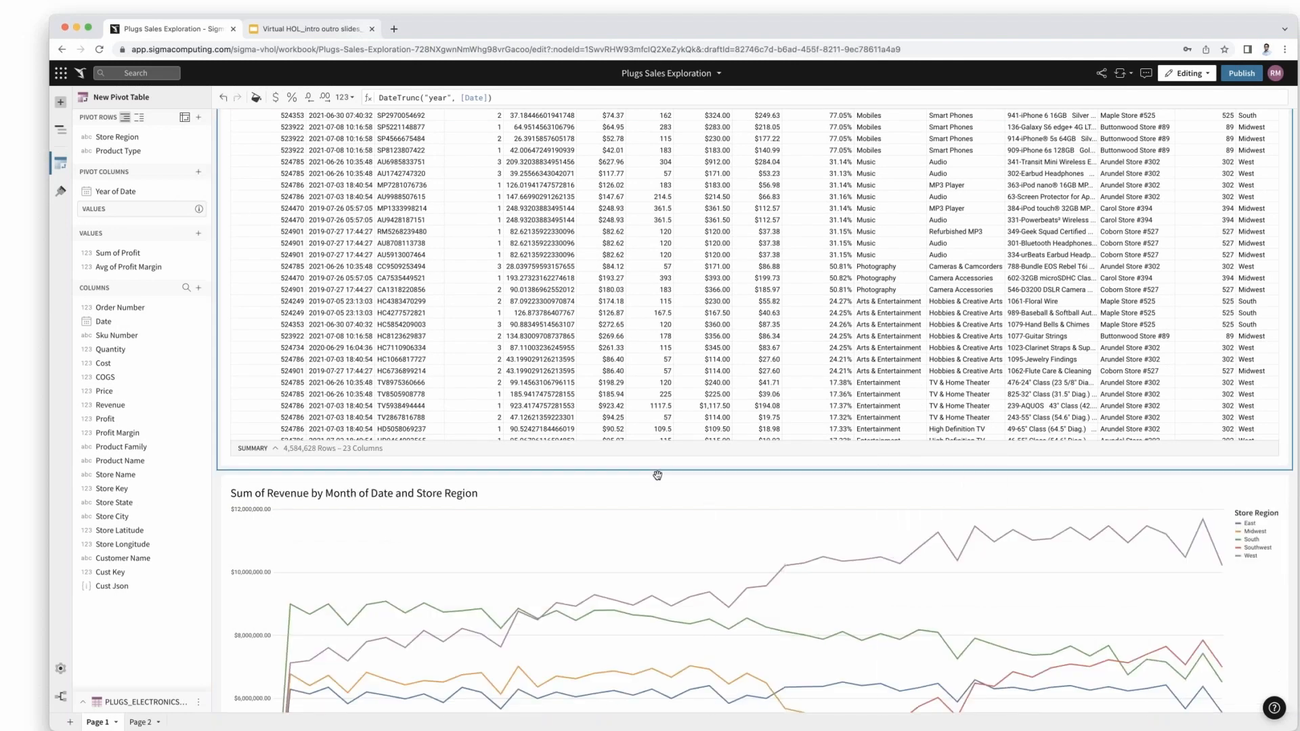
# - Rename the new page containing the profit bar chart as Sales Performance
pyautogui.click(139, 722)
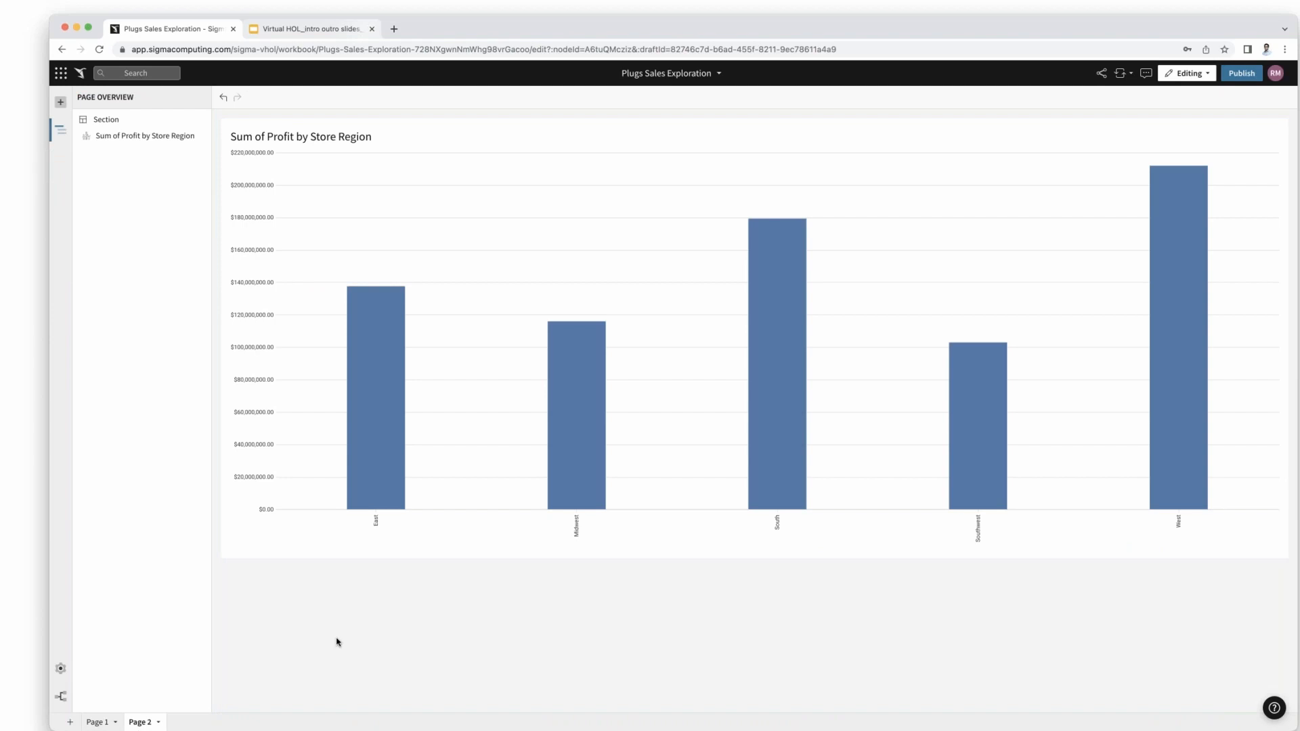
pyautogui.click(158, 723)
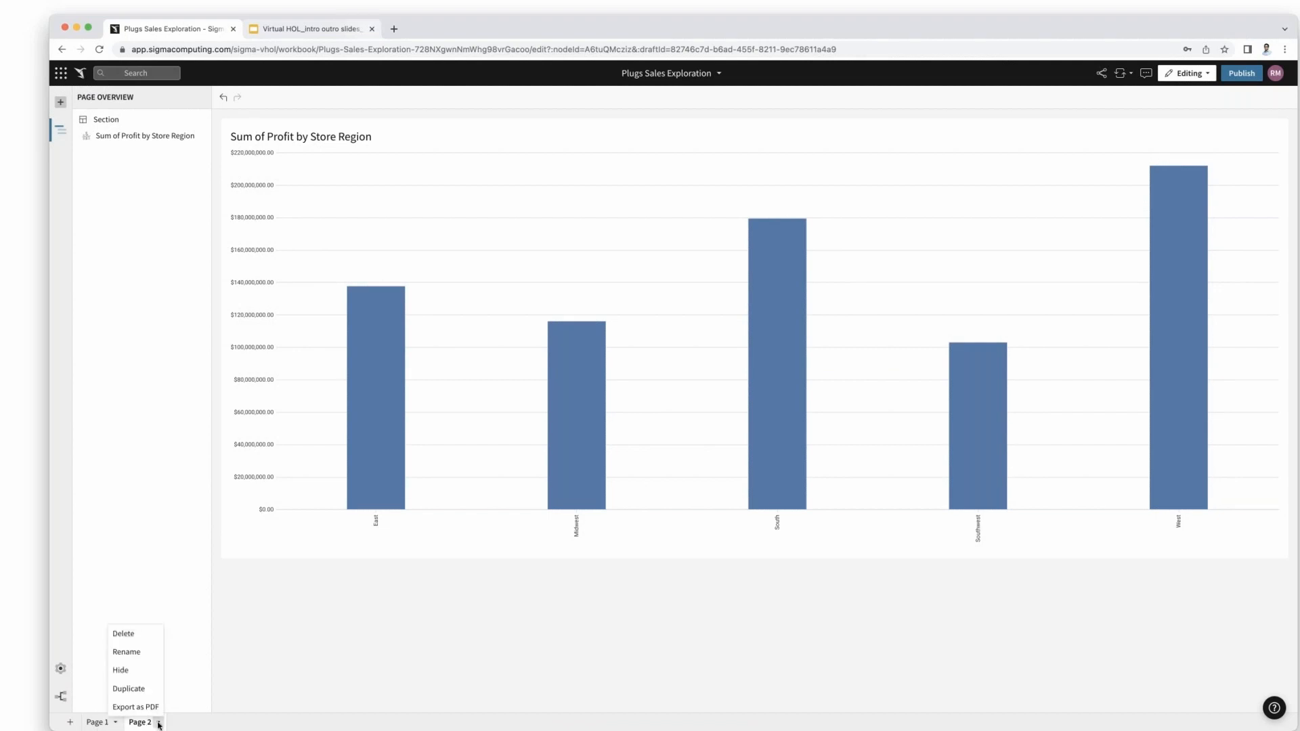
pyautogui.click(128, 652)
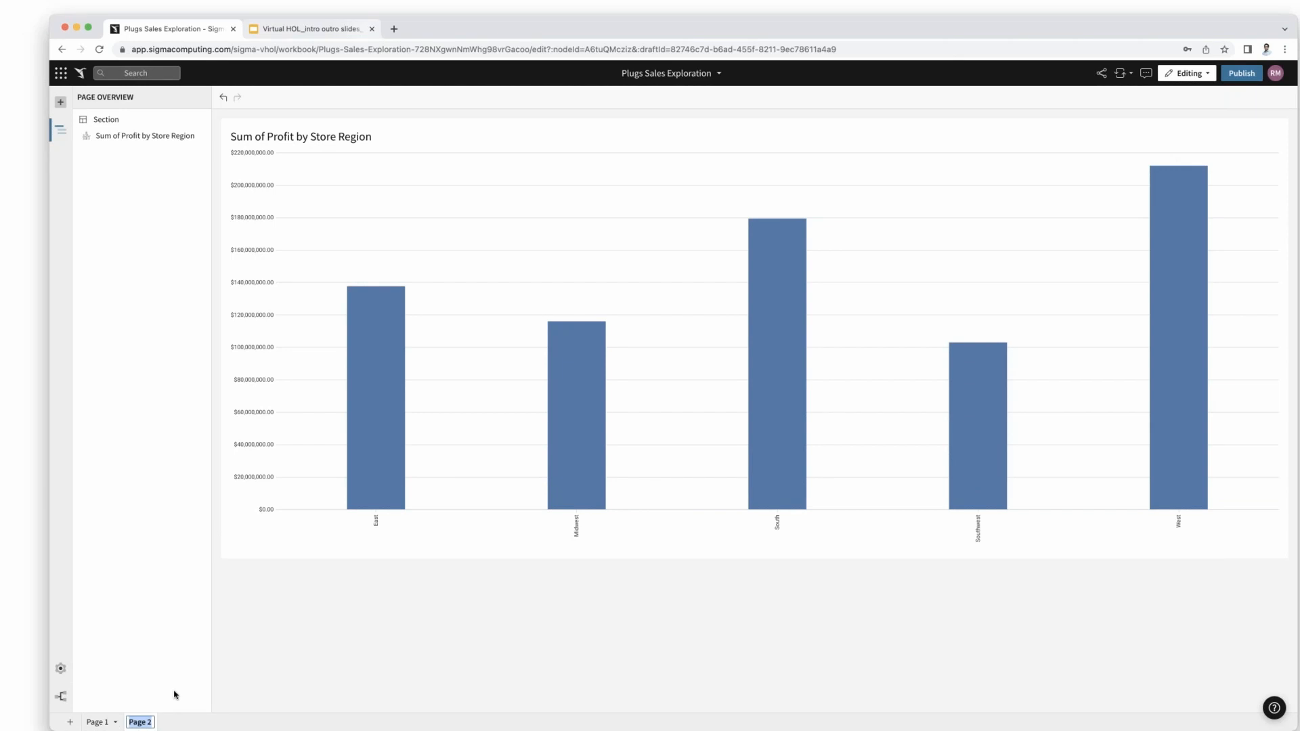
pyautogui.write('Sales Performance')
pyautogui.press('Return')
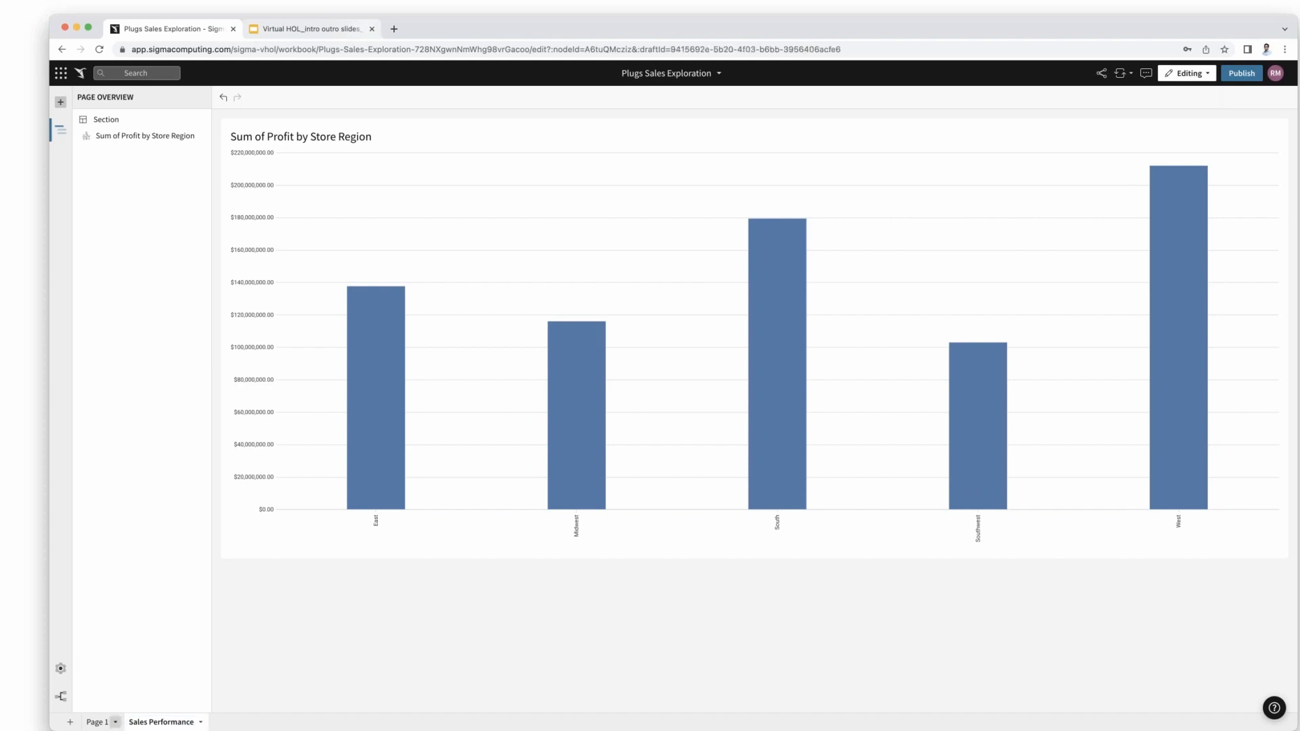
# - Rename Page 1 as Data
pyautogui.click(117, 723)
pyautogui.click(85, 652)
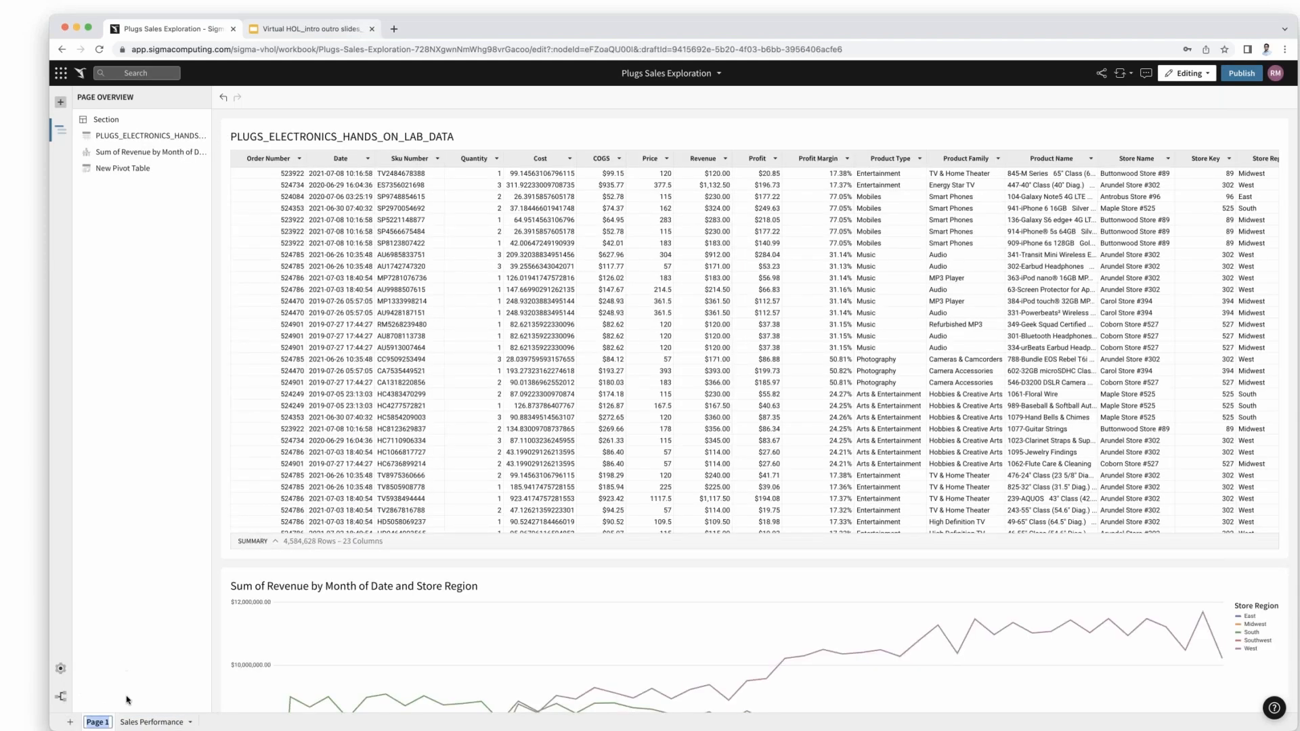
pyautogui.write('Data')
pyautogui.press('Return')
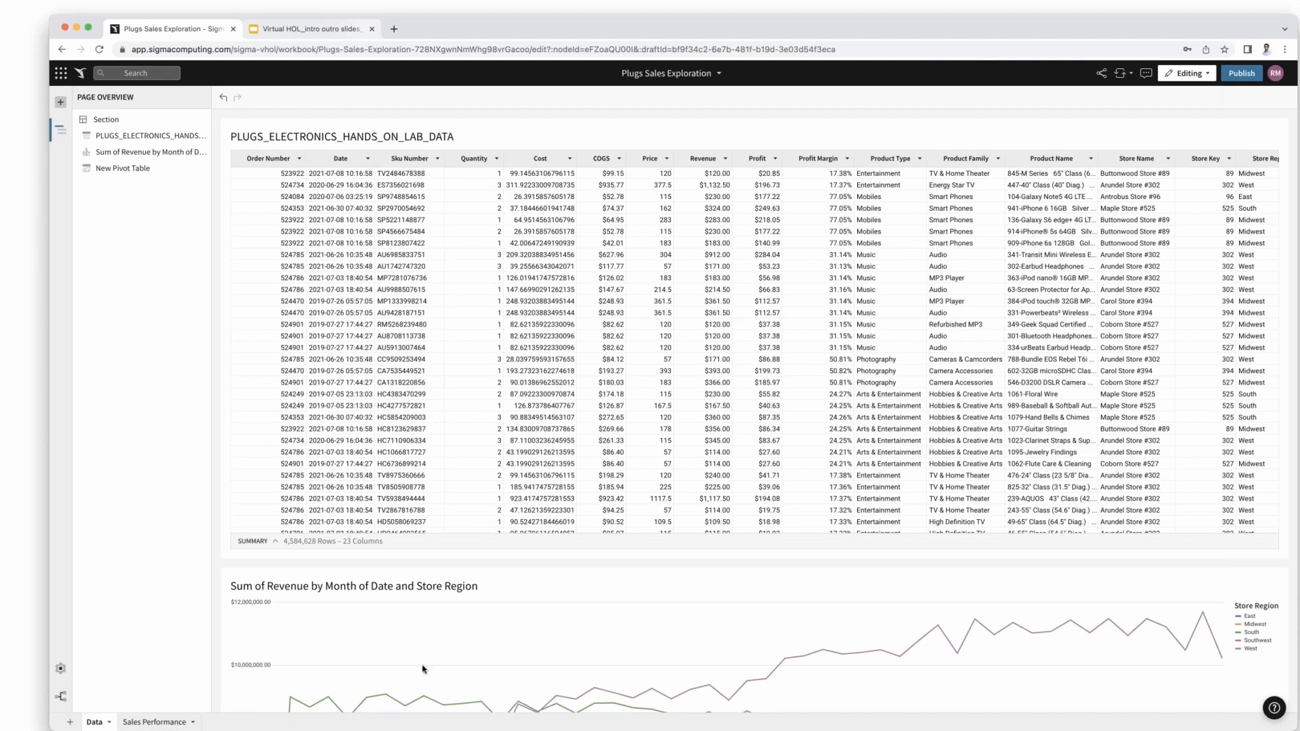
# - Move the Sum of Revenue by Month of Date and Store Region line chart to the Sales Performance page
pyautogui.scroll(-4, 1237, 503)
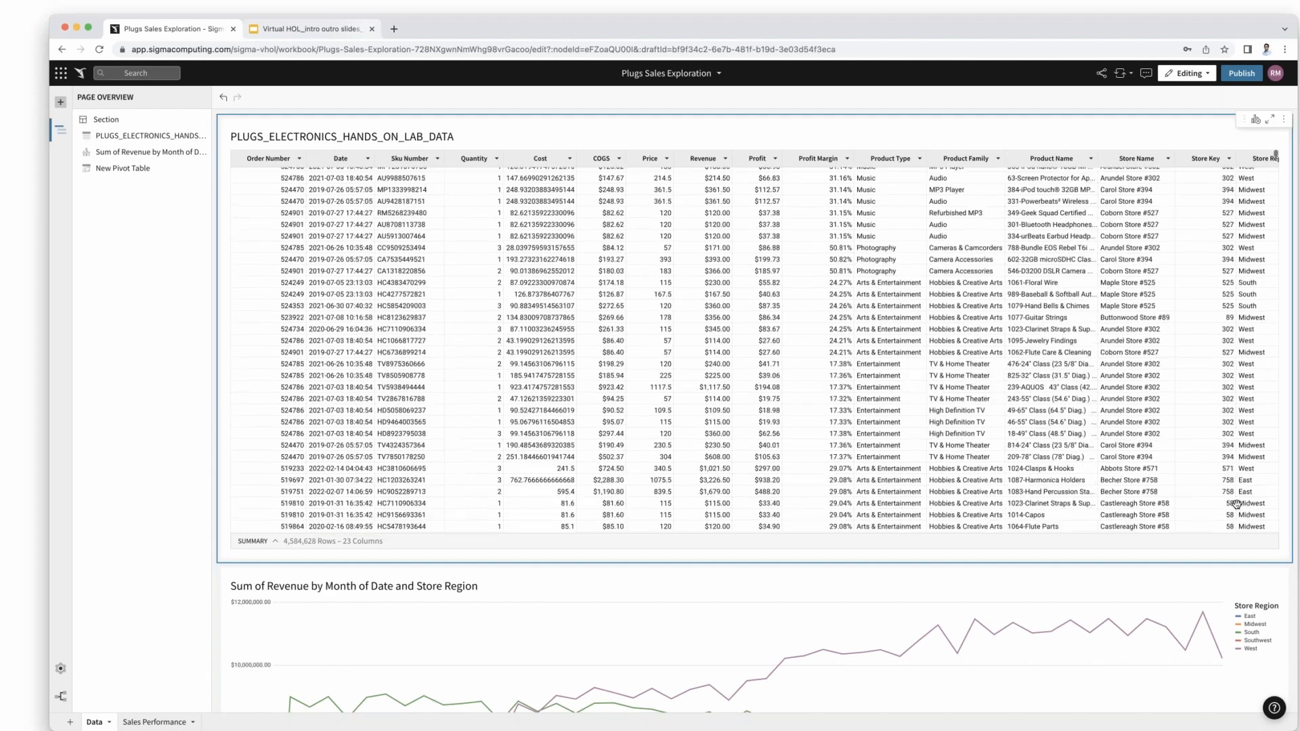
pyautogui.scroll(-1, 1291, 557)
pyautogui.scroll(-5, 1291, 556)
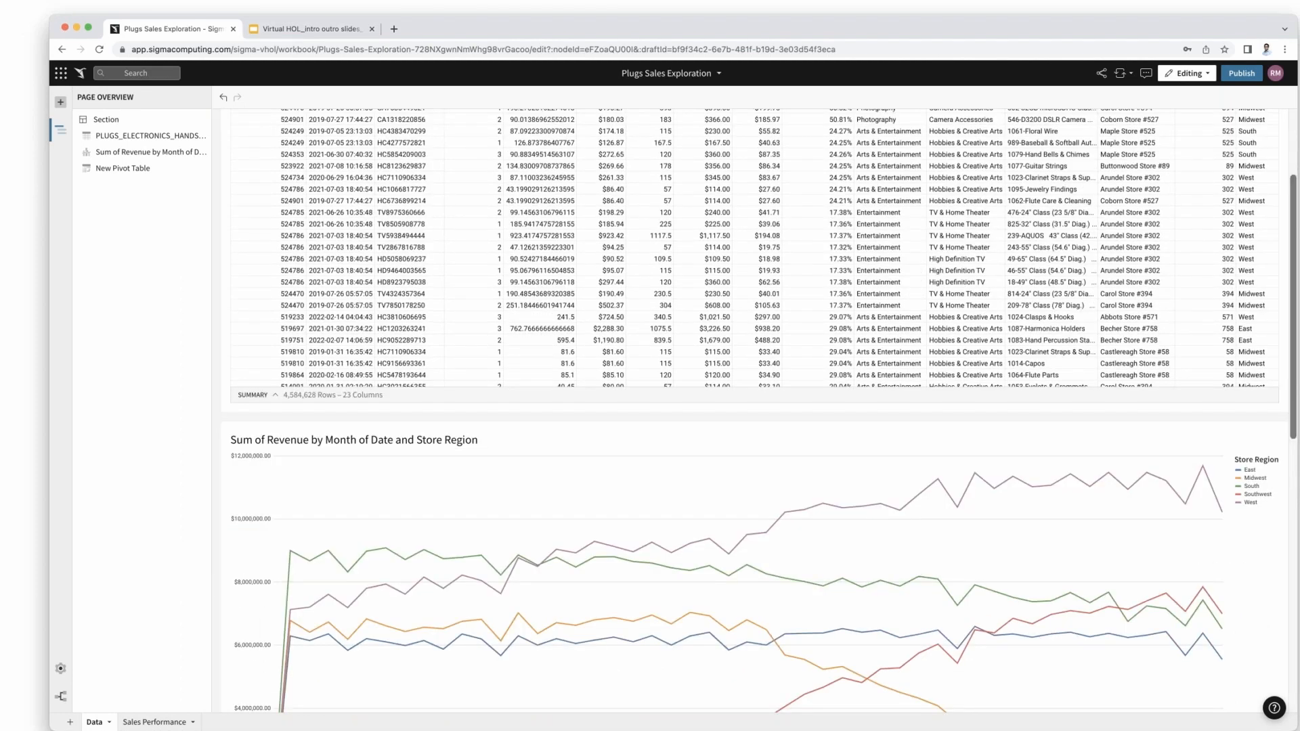
pyautogui.click(1284, 405)
pyautogui.moveTo(1246, 532)
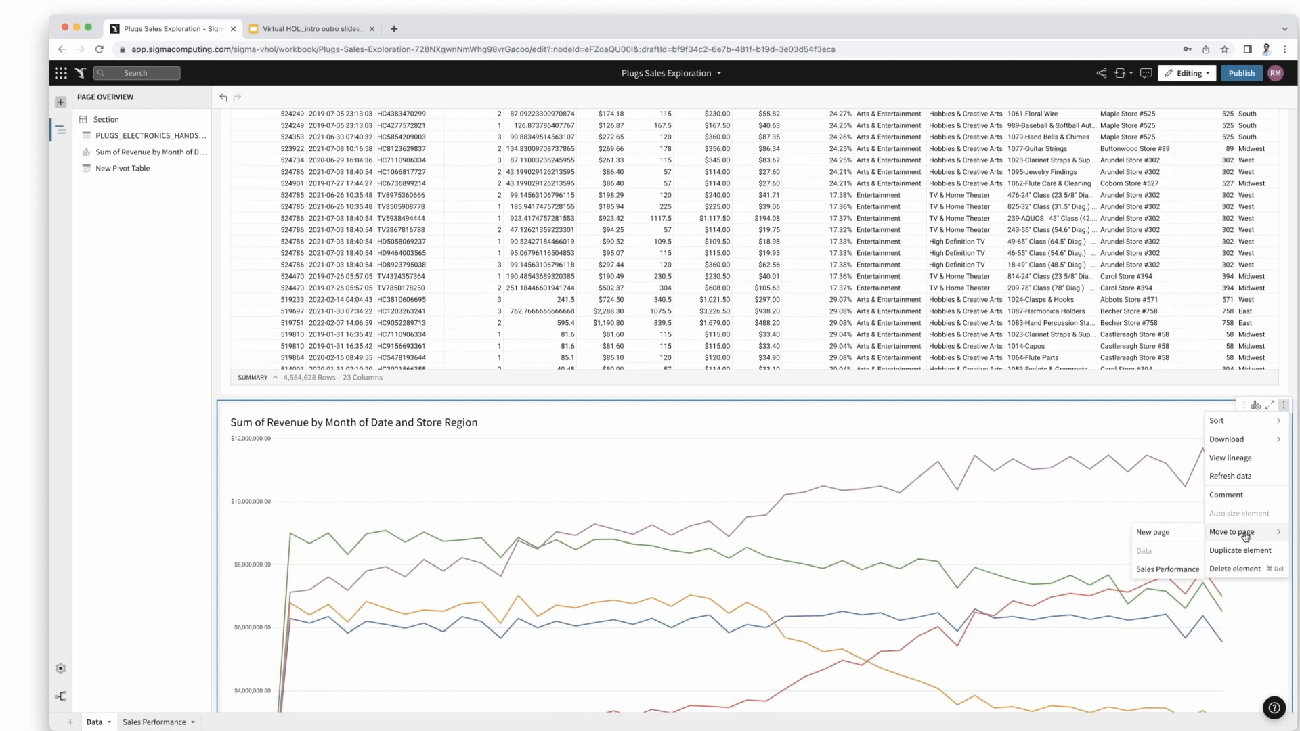
pyautogui.click(1168, 568)
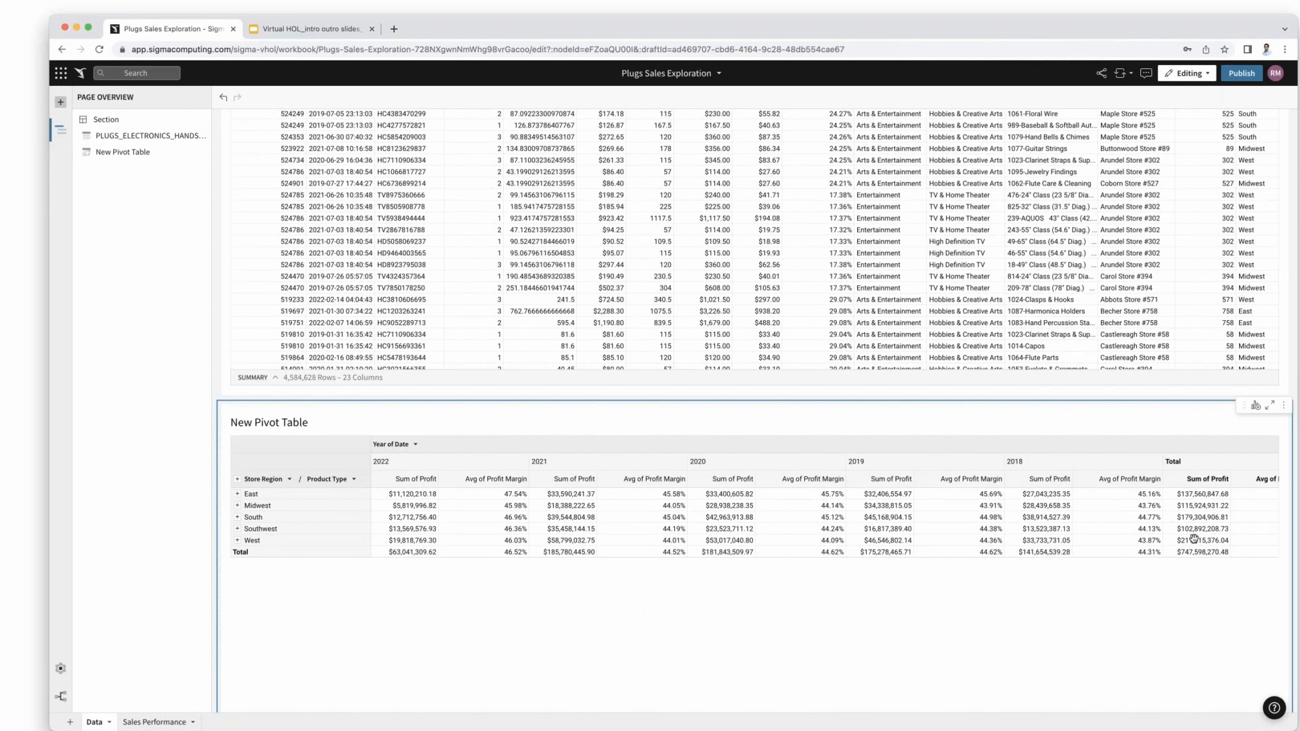
# - Move the pivot table from the Data page to the Sales Performance page
pyautogui.click(1285, 406)
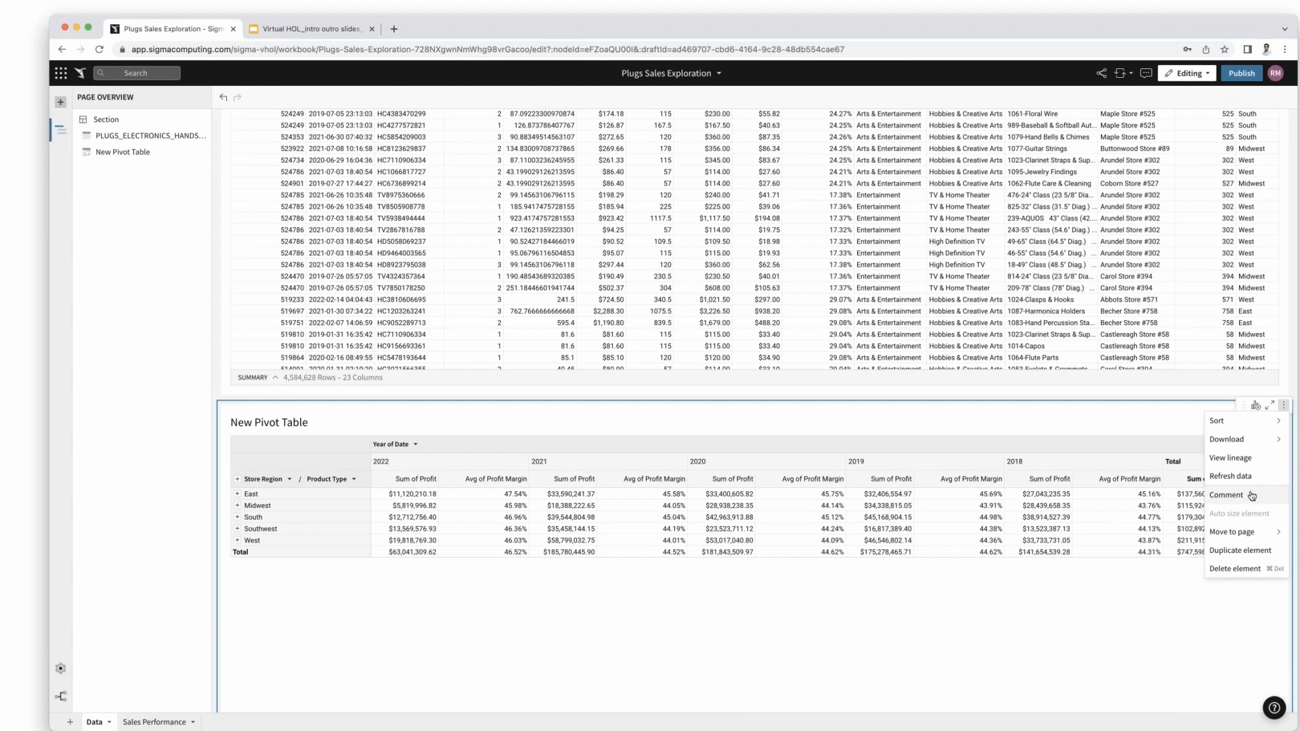
pyautogui.moveTo(1241, 534)
pyautogui.click(1172, 571)
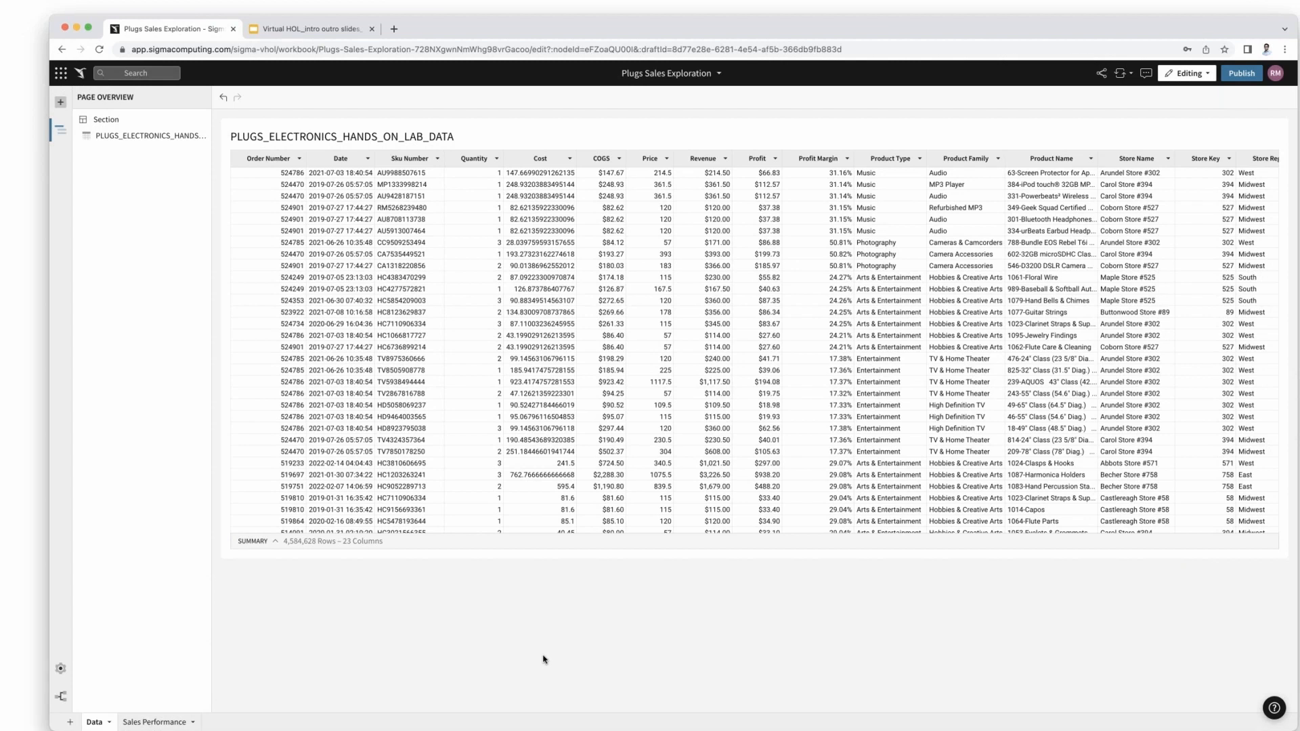
# - Place the revenue line chart beside the profit bar chart on the Sales Performance page, above the pivot table
pyautogui.click(150, 724)
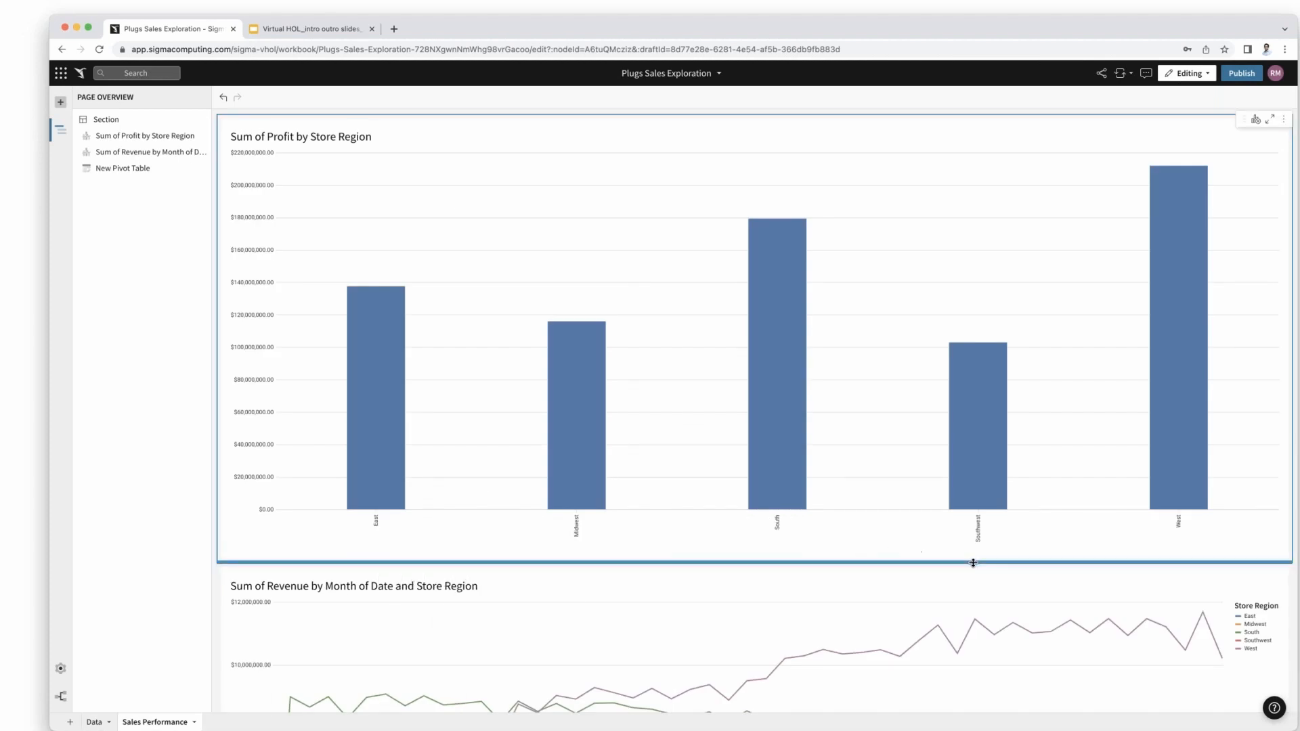
pyautogui.scroll(-7, 972, 563)
pyautogui.scroll(-4, 974, 563)
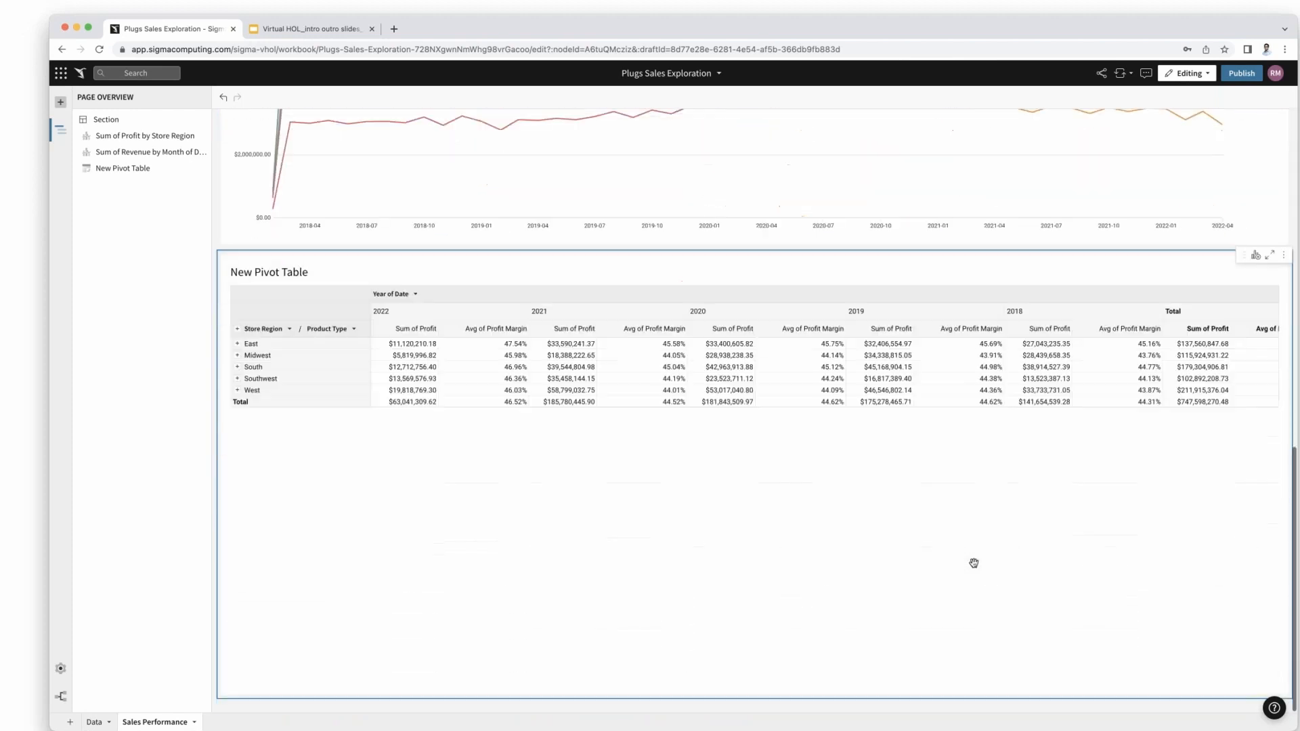
pyautogui.scroll(3, 974, 562)
pyautogui.scroll(7, 974, 563)
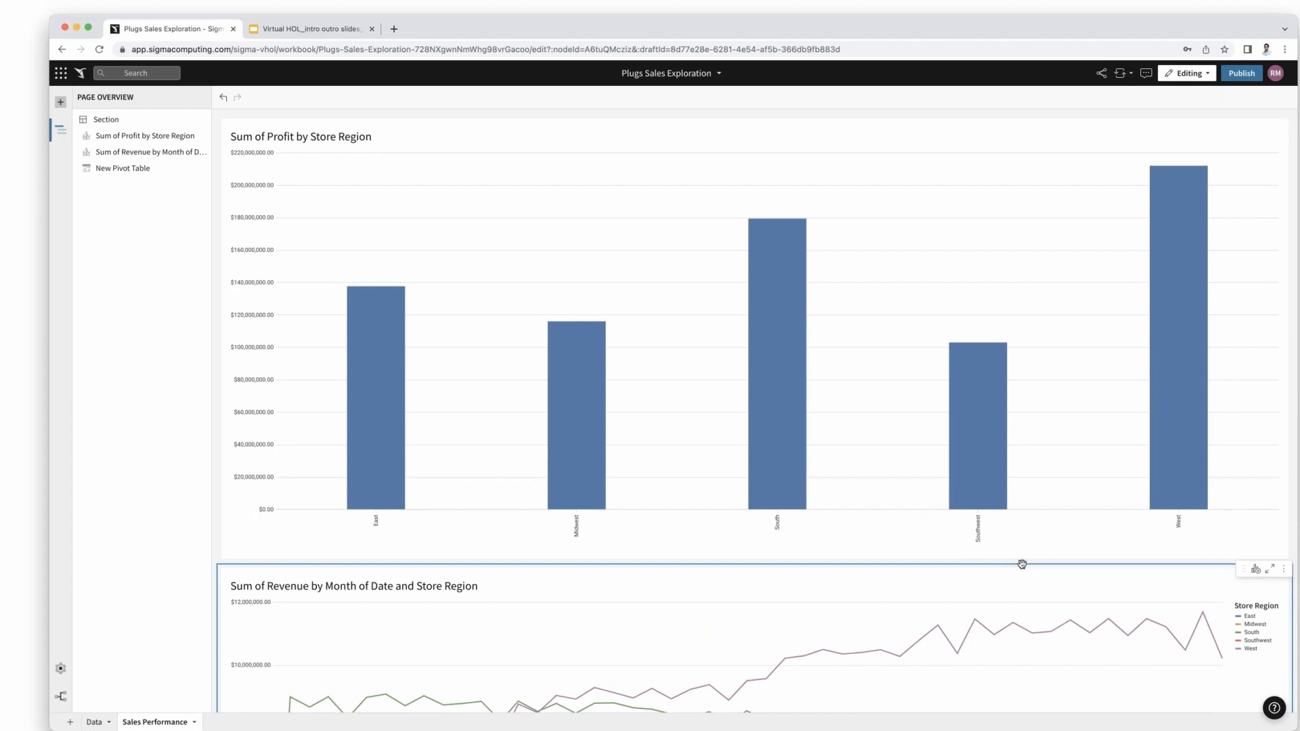
pyautogui.click(1244, 571)
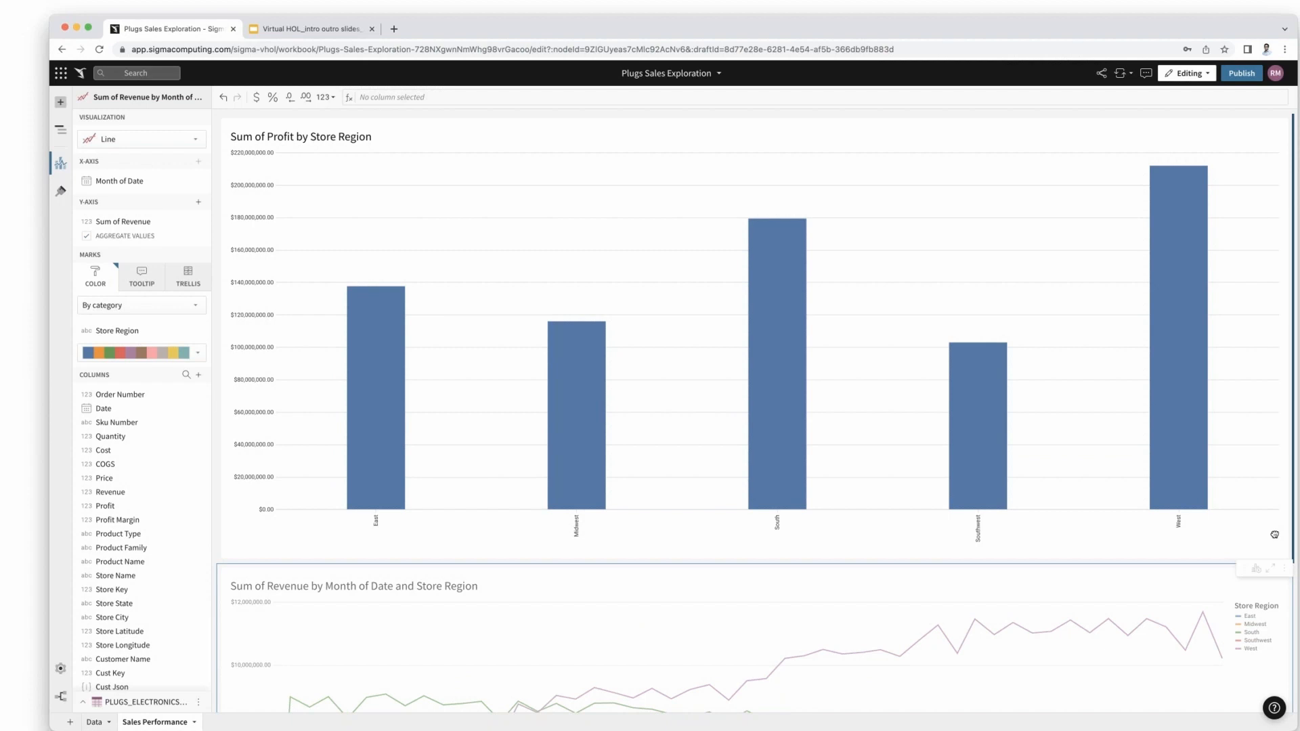
pyautogui.scroll(-1, 1275, 535)
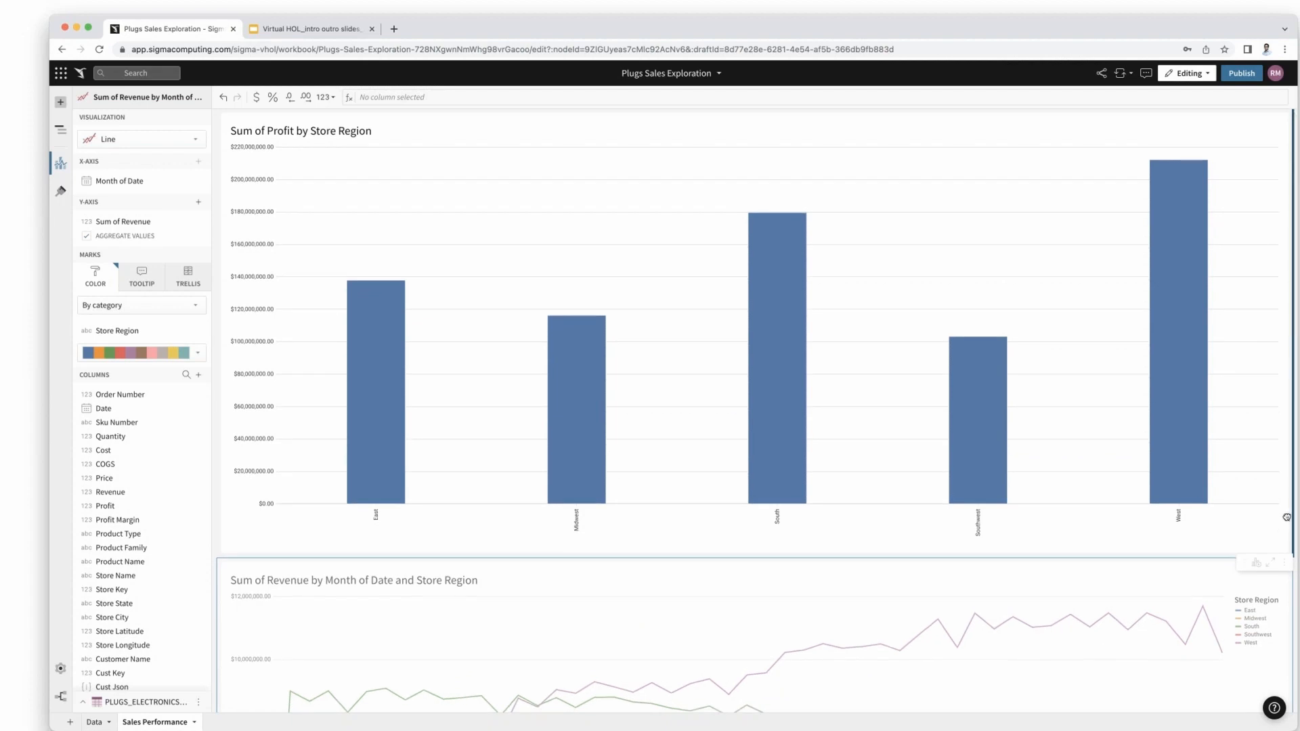
pyautogui.scroll(1, 1286, 518)
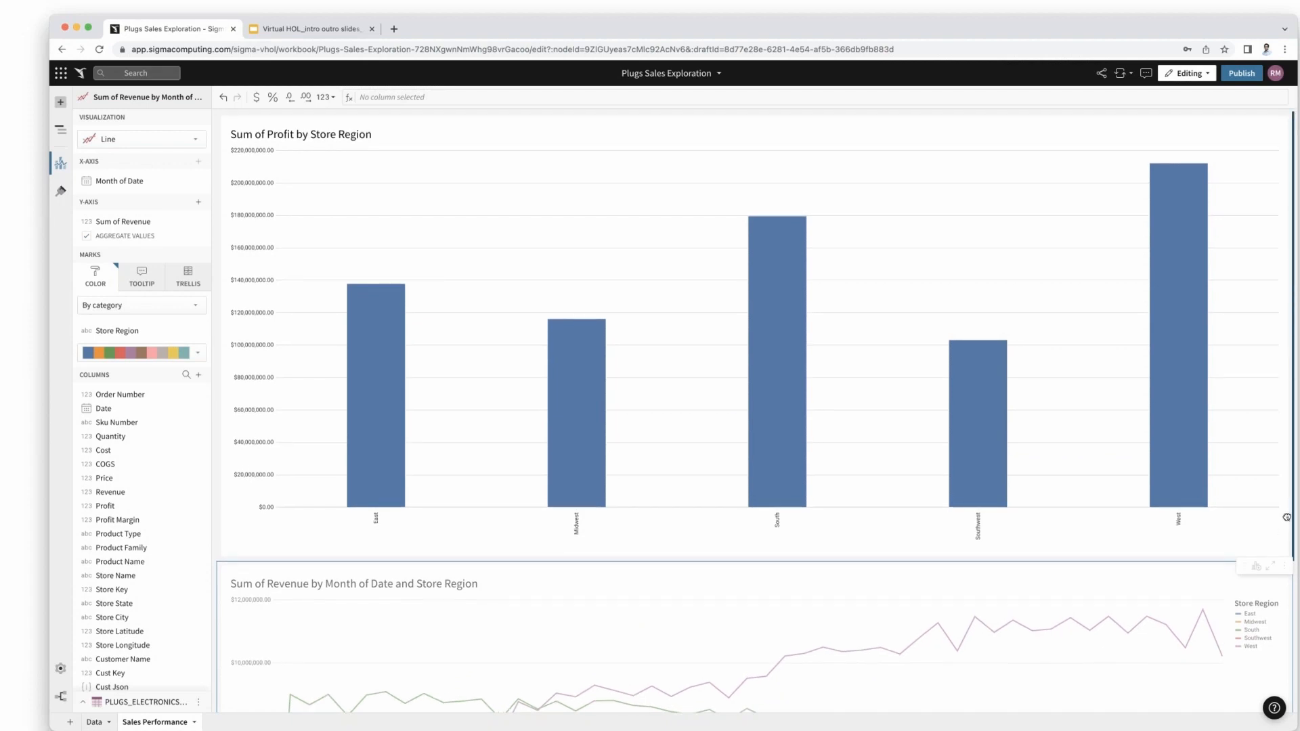
pyautogui.moveTo(1287, 517); pyautogui.dragTo(1287, 517)
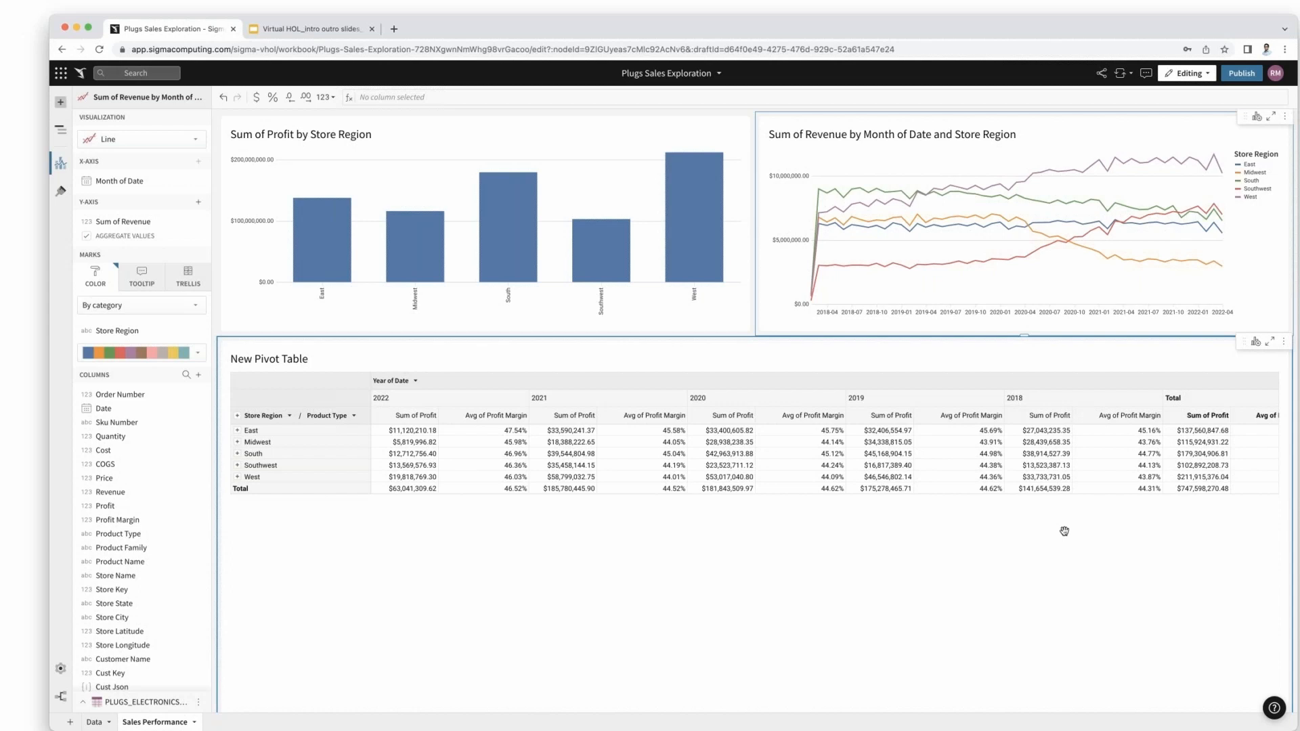
# - Try coloring the profit bar chart by Store State, comparing unstacked bars with stacked bars
pyautogui.click(631, 129)
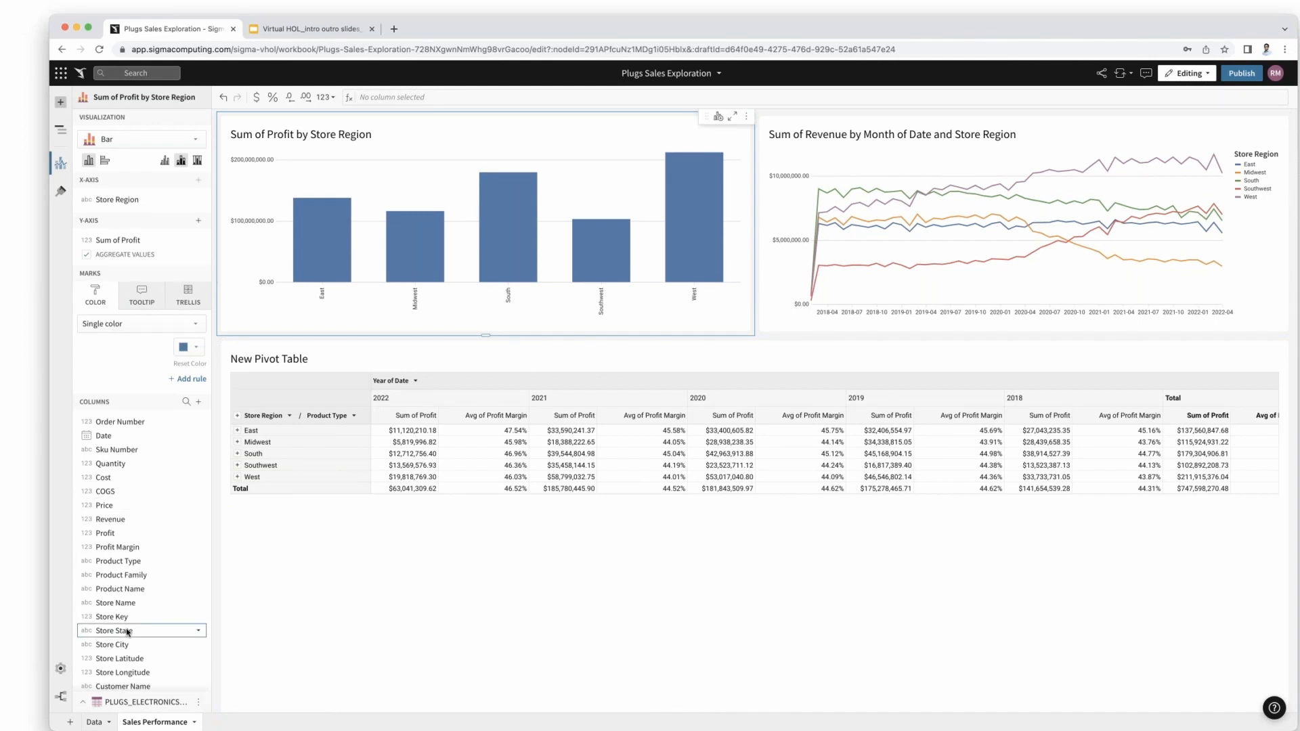
pyautogui.moveTo(127, 630); pyautogui.dragTo(135, 342)
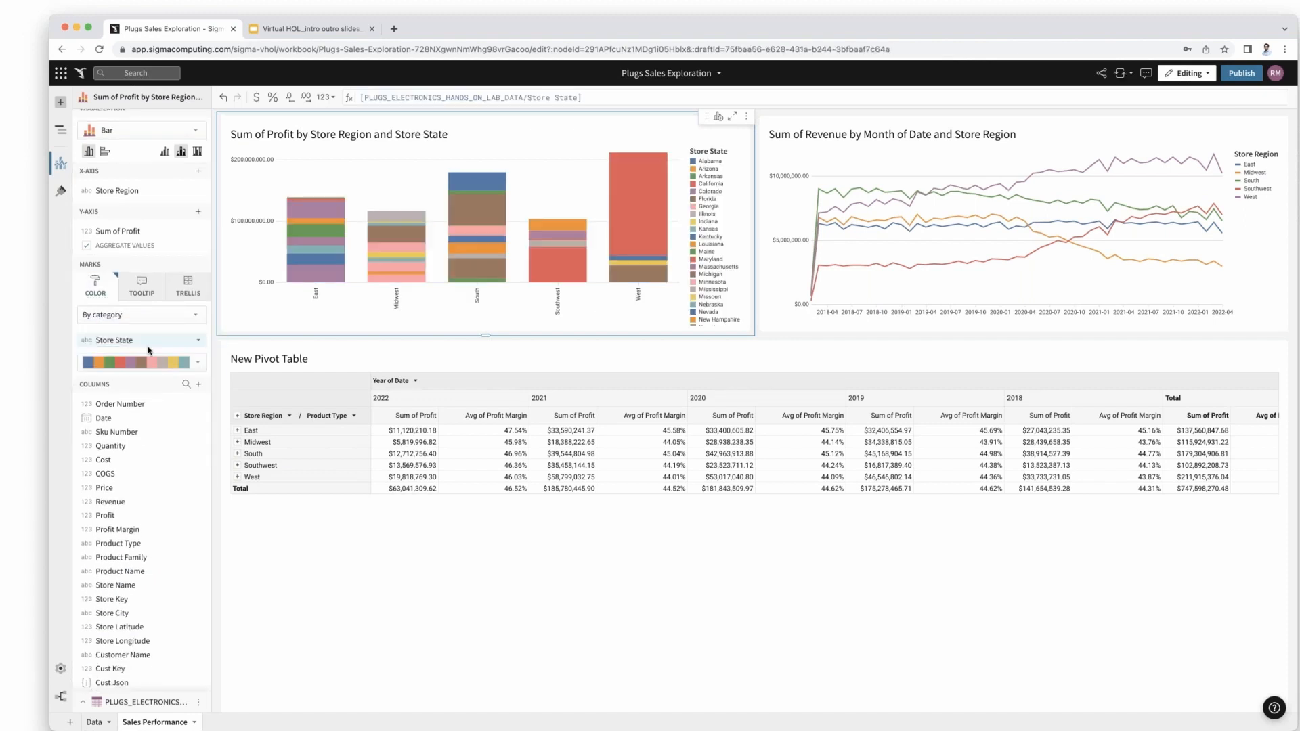
pyautogui.moveTo(299, 218)
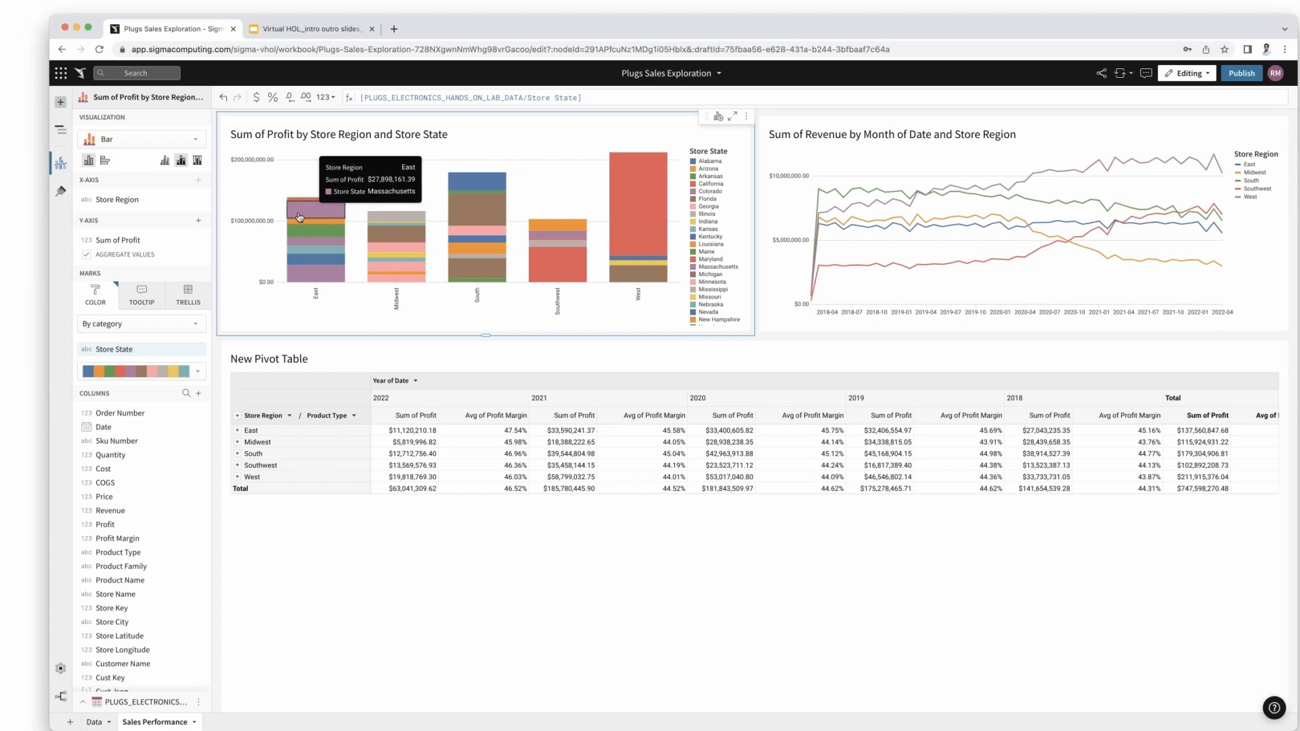
pyautogui.click(165, 161)
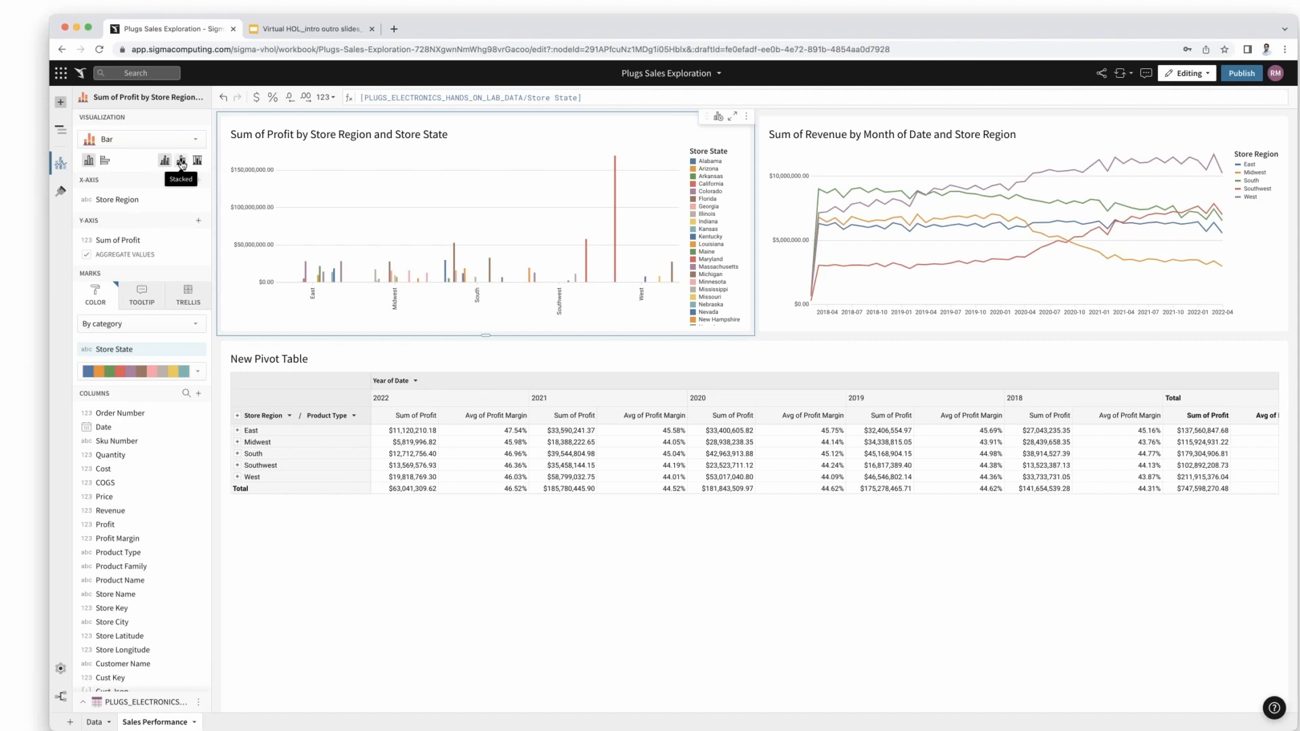
pyautogui.click(181, 162)
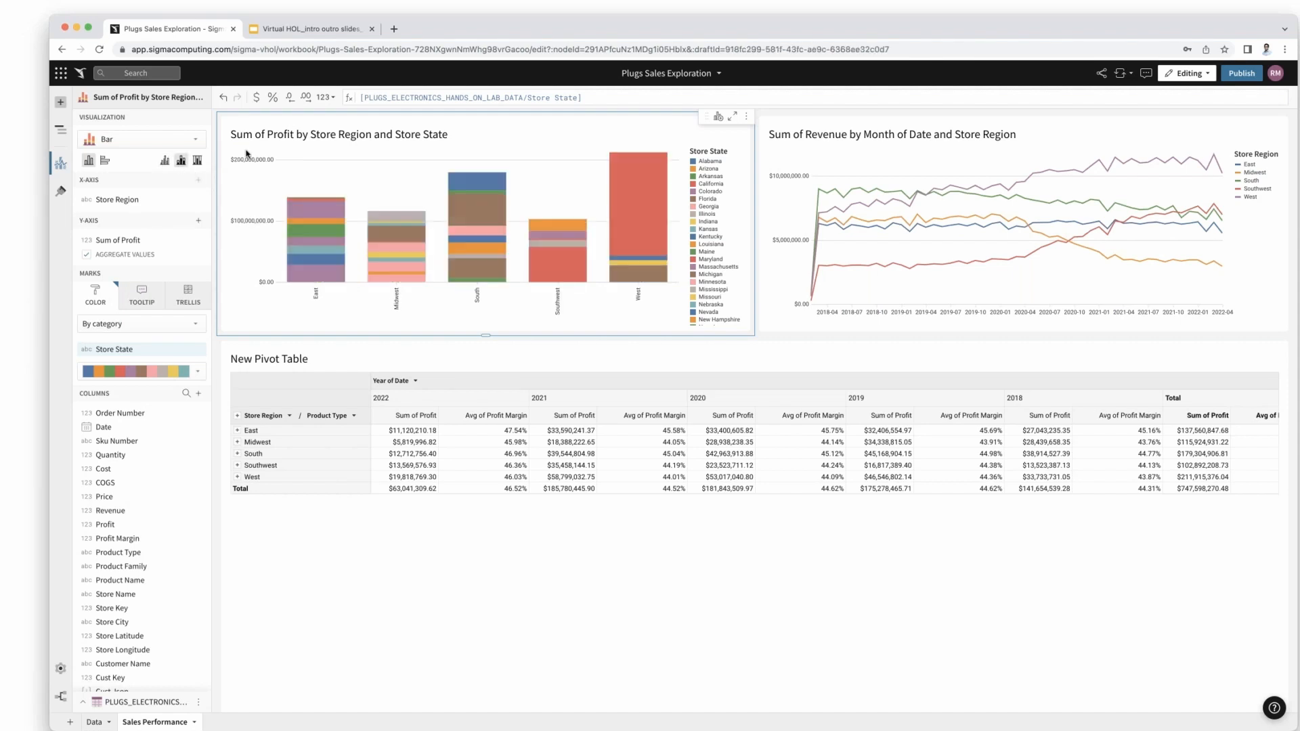
# - Undo the bar stacking changes and the Store State coloring on the profit chart
pyautogui.click(225, 98)
pyautogui.click(225, 97)
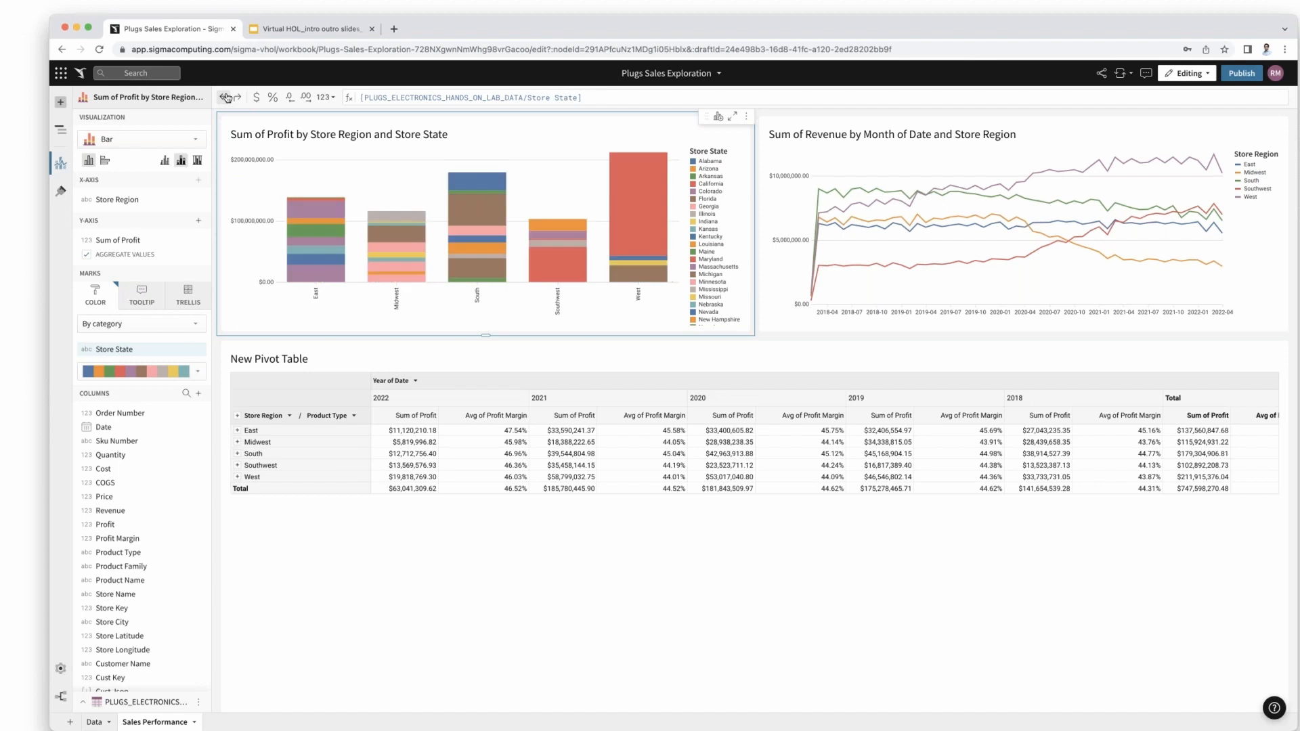
pyautogui.click(226, 97)
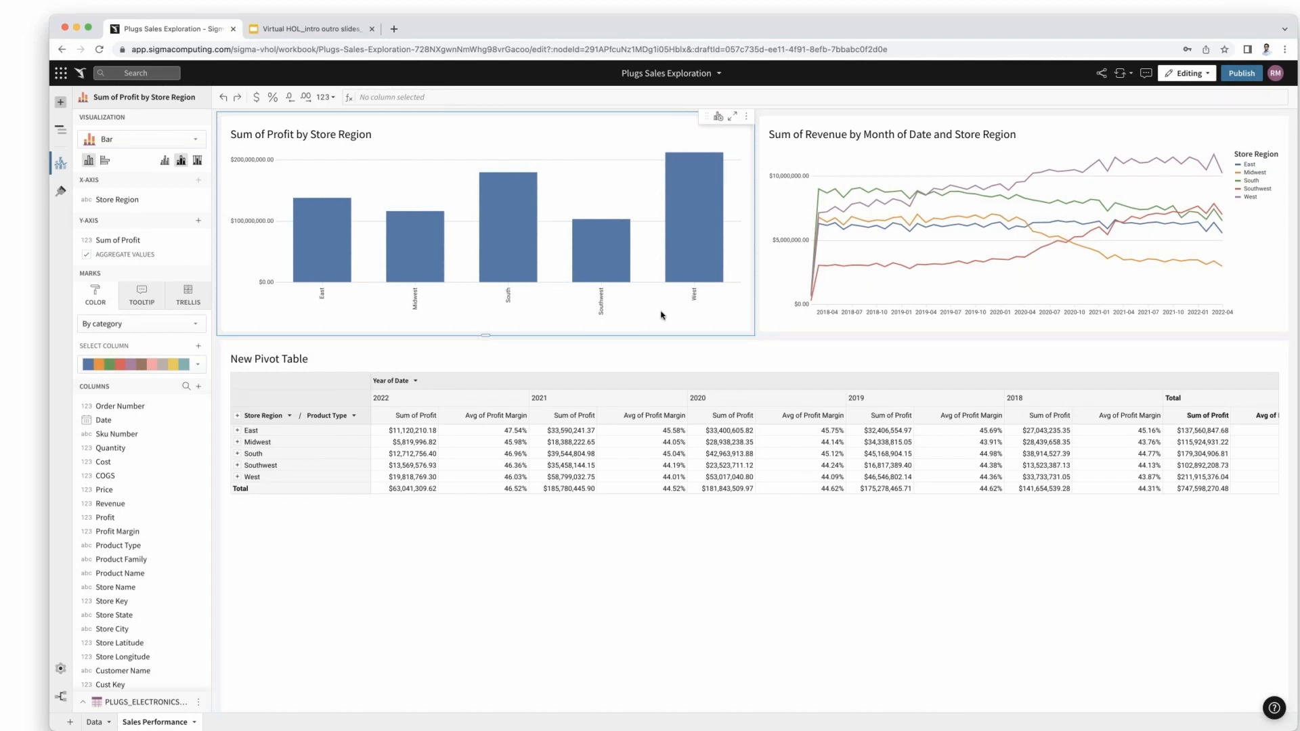
pyautogui.click(171, 147)
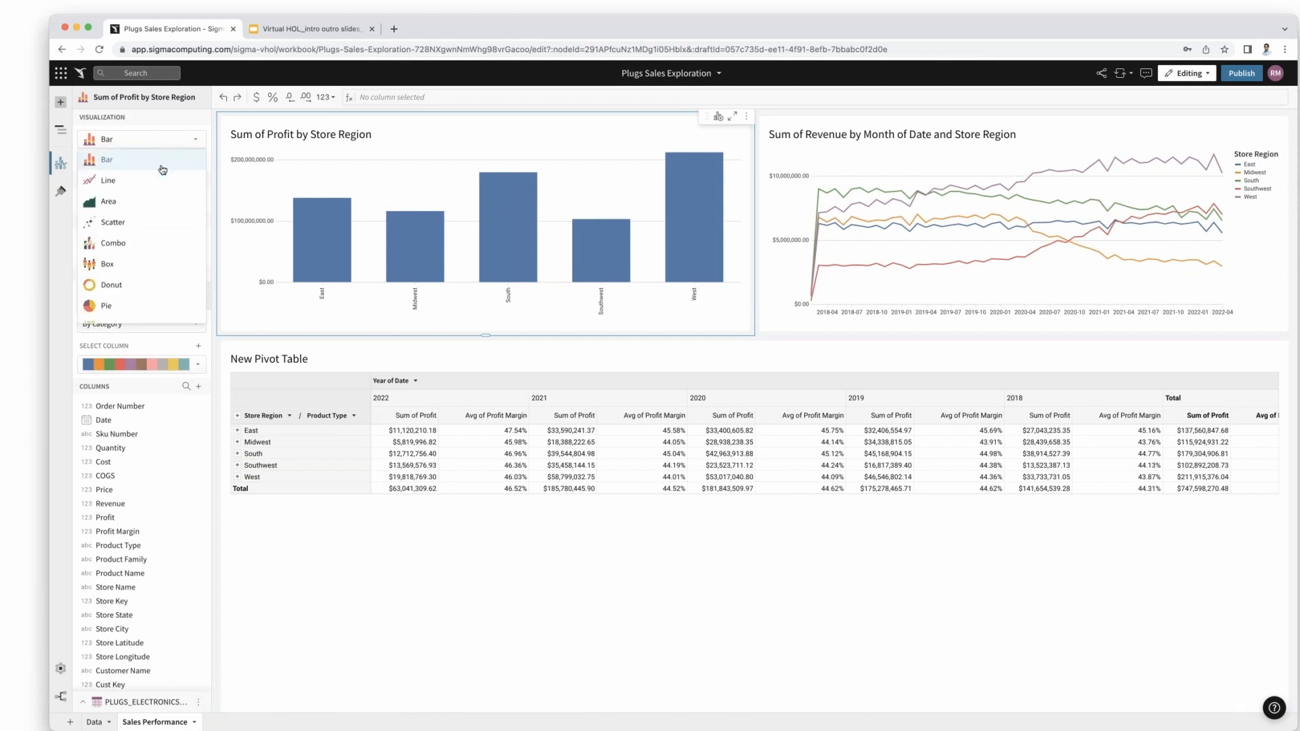
pyautogui.scroll(-1, 163, 288)
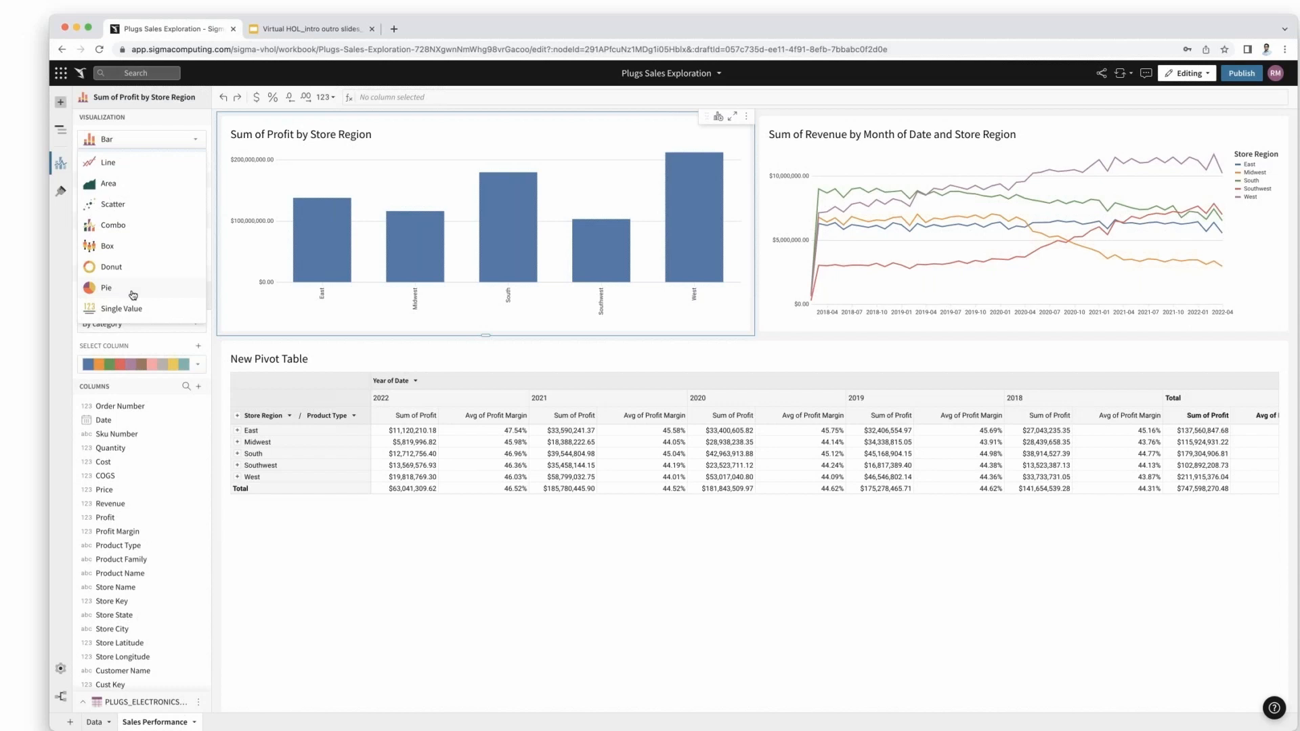
# - Add a text element below the profit bar chart and set its style to Medium Heading
pyautogui.click(61, 105)
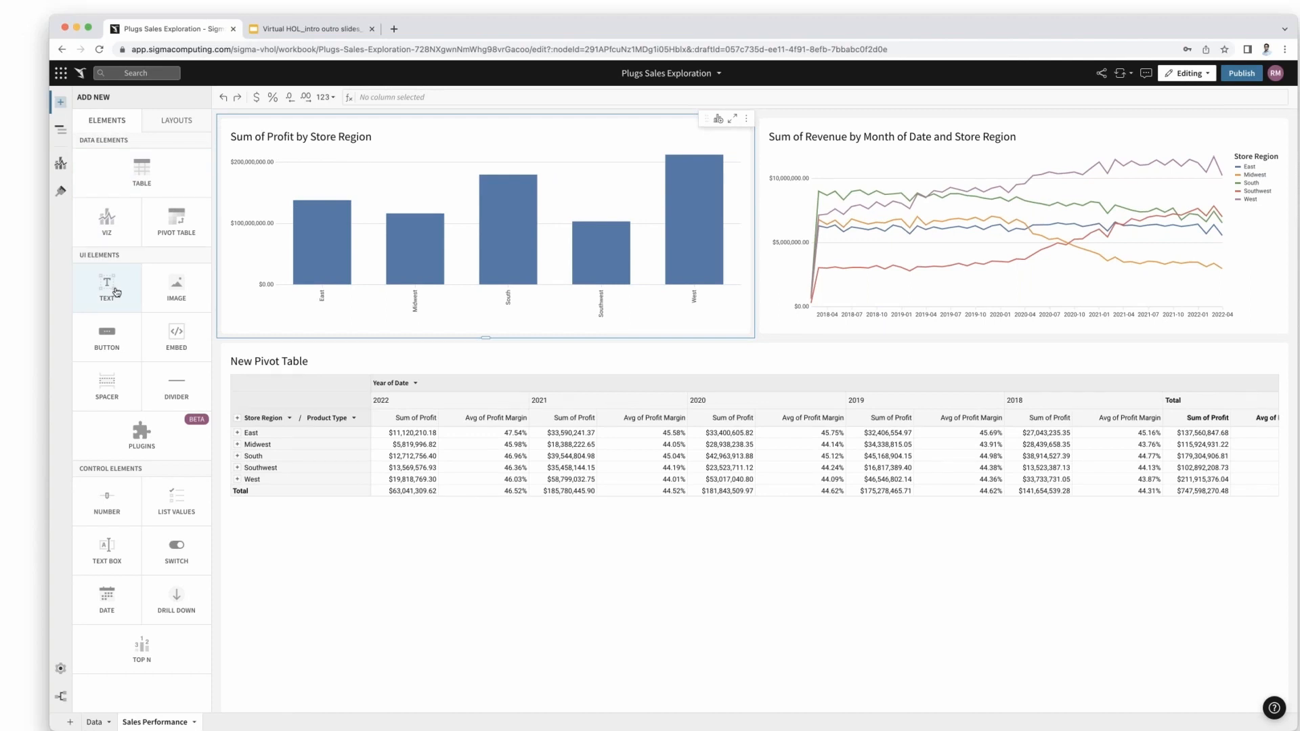
pyautogui.click(117, 292)
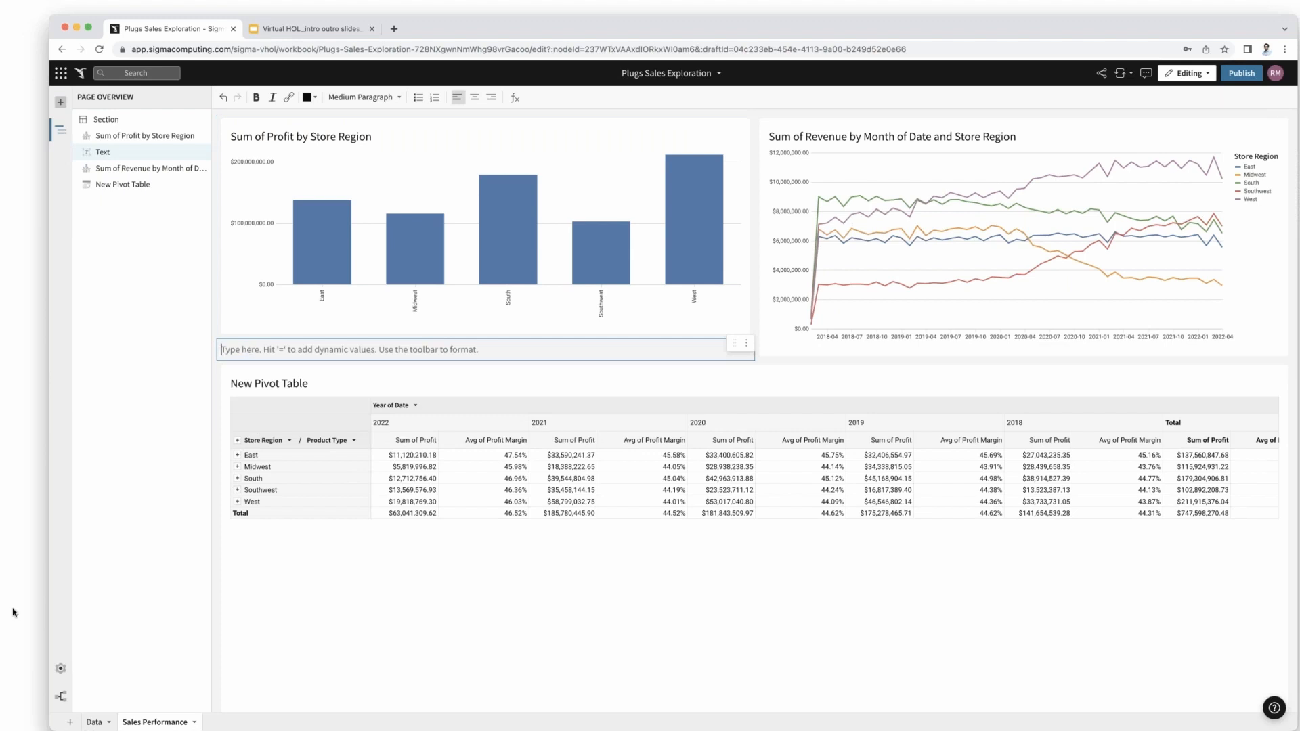
pyautogui.click(60, 102)
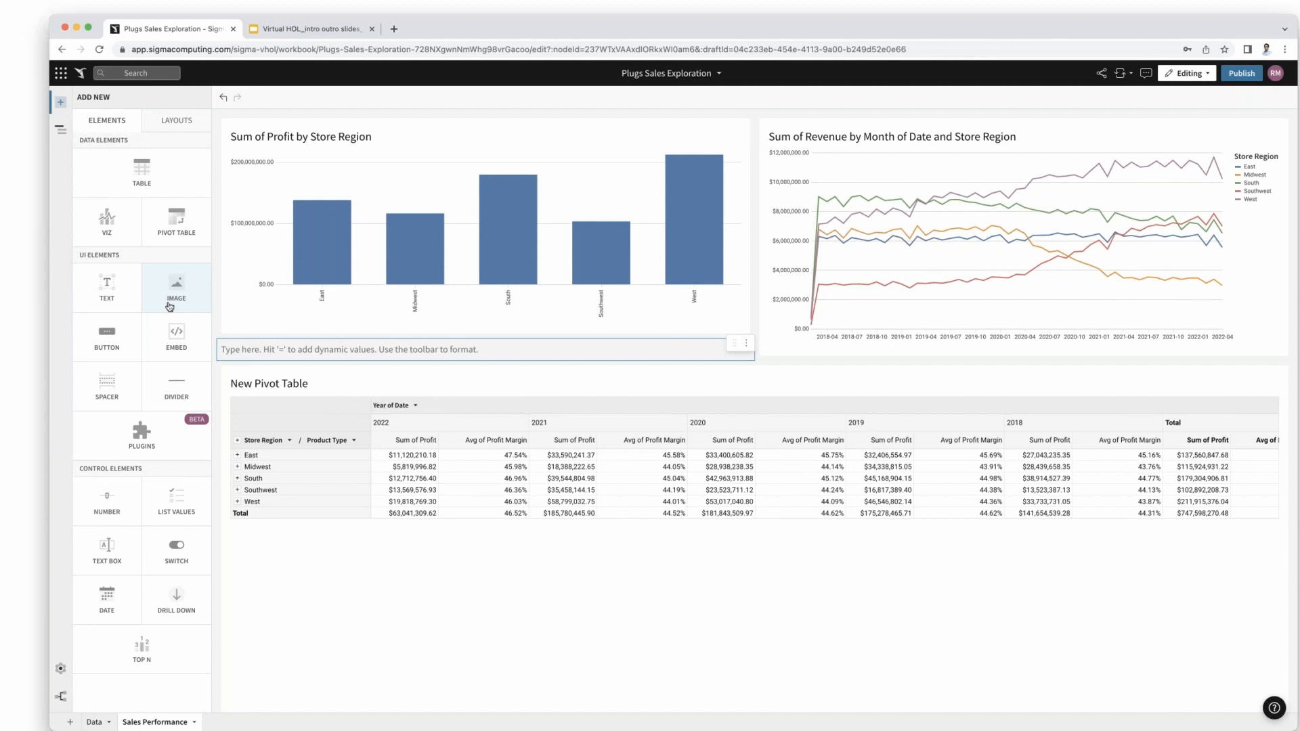
pyautogui.click(294, 350)
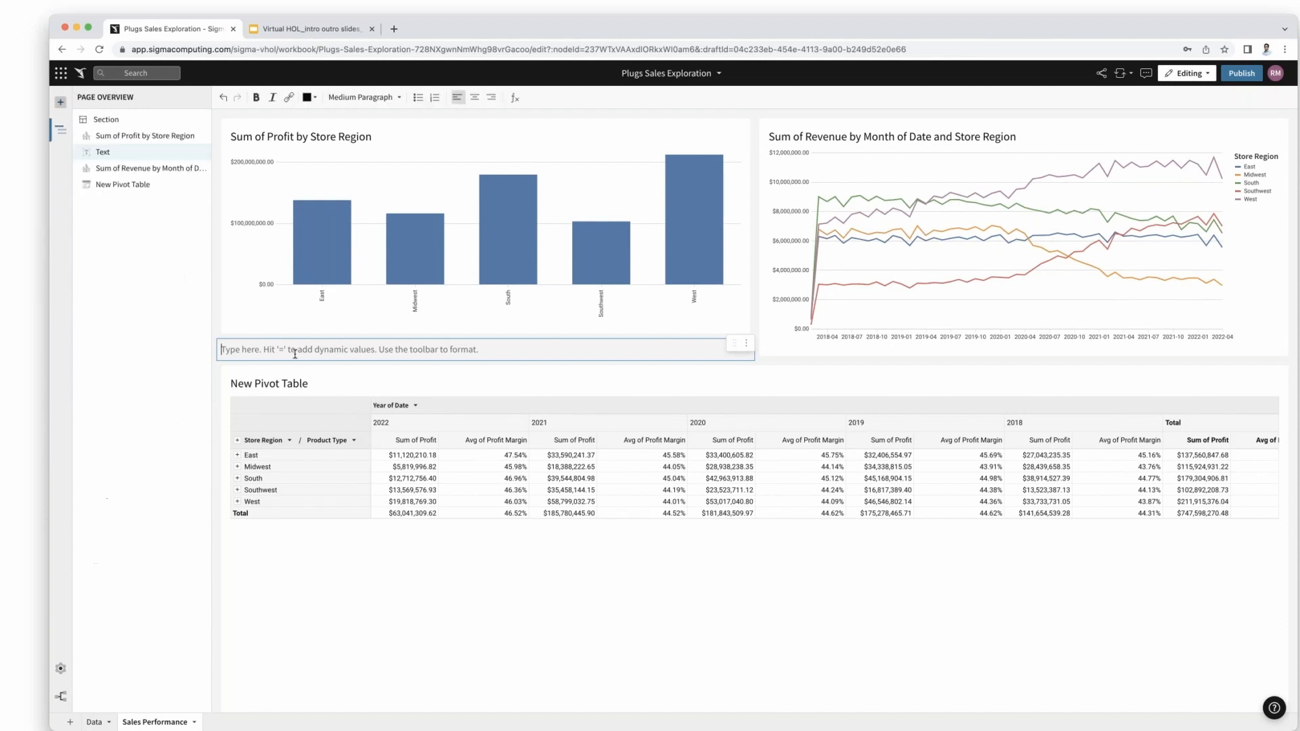
pyautogui.click(361, 99)
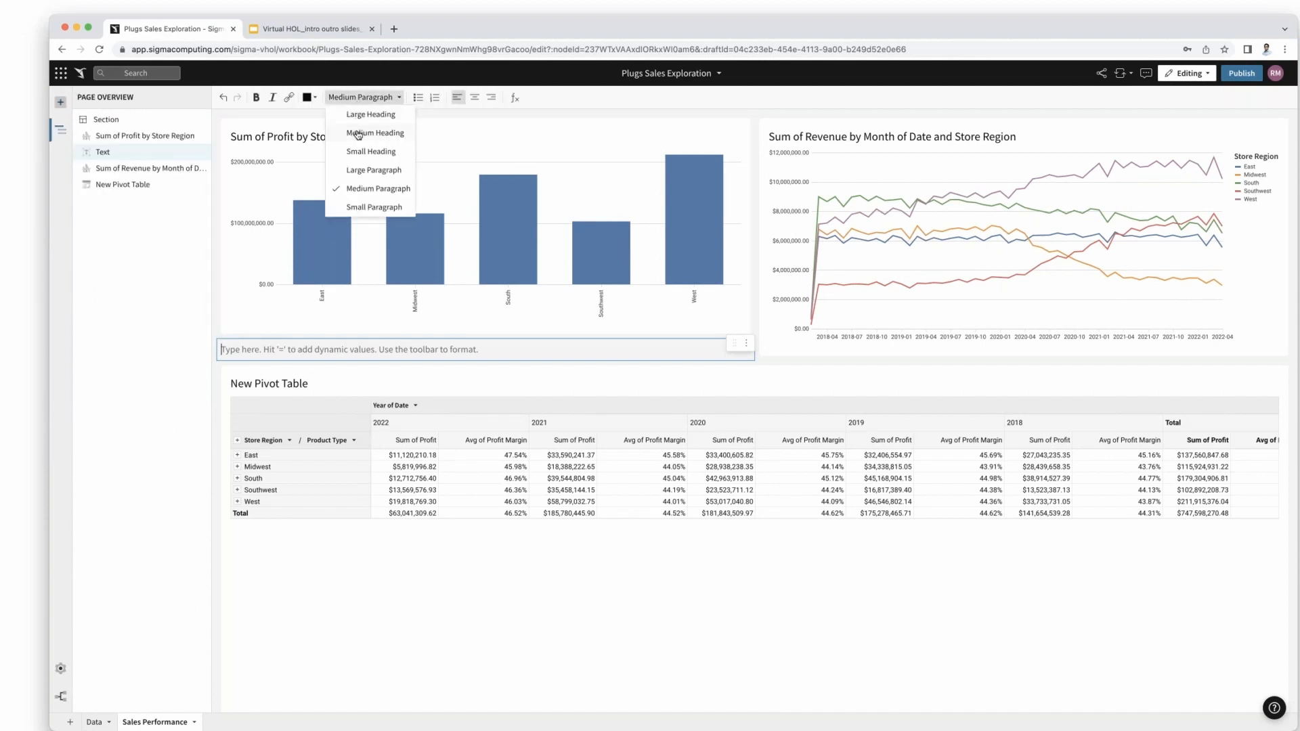
pyautogui.click(358, 135)
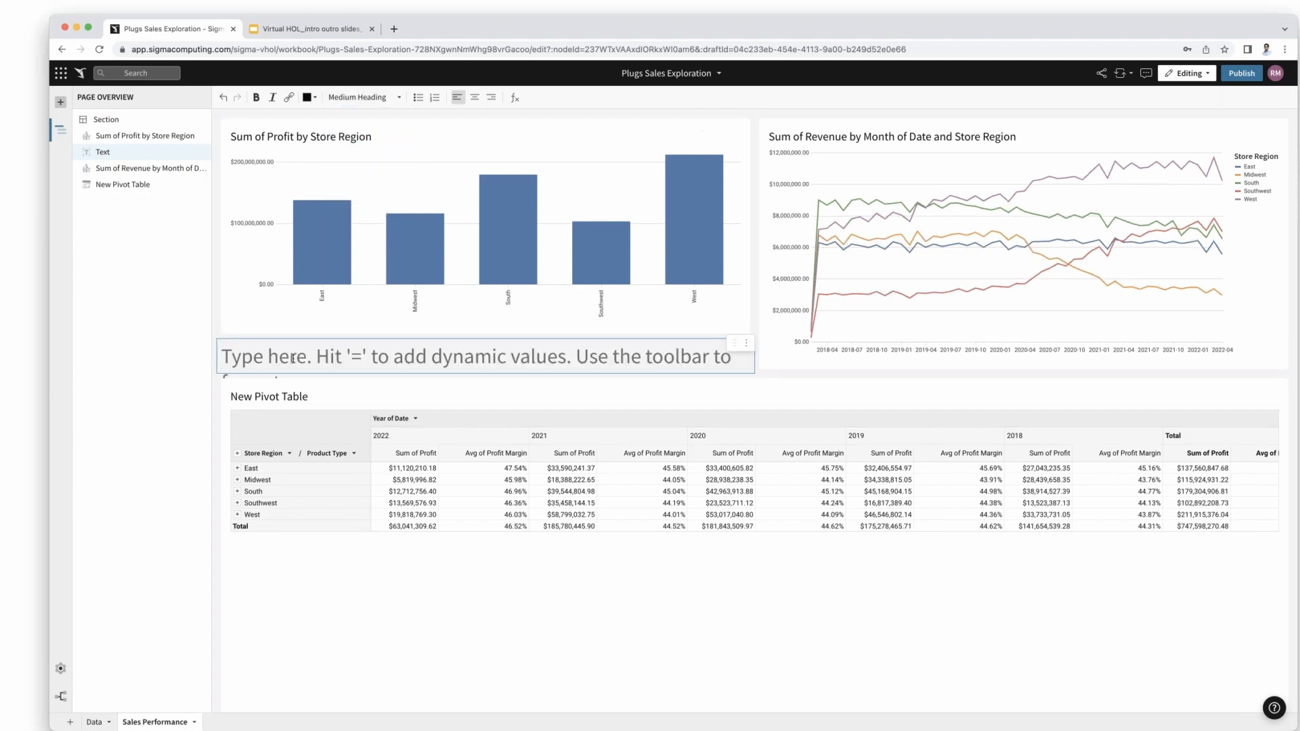
# - Enter Sales Performance as the heading text
pyautogui.write('SAles')
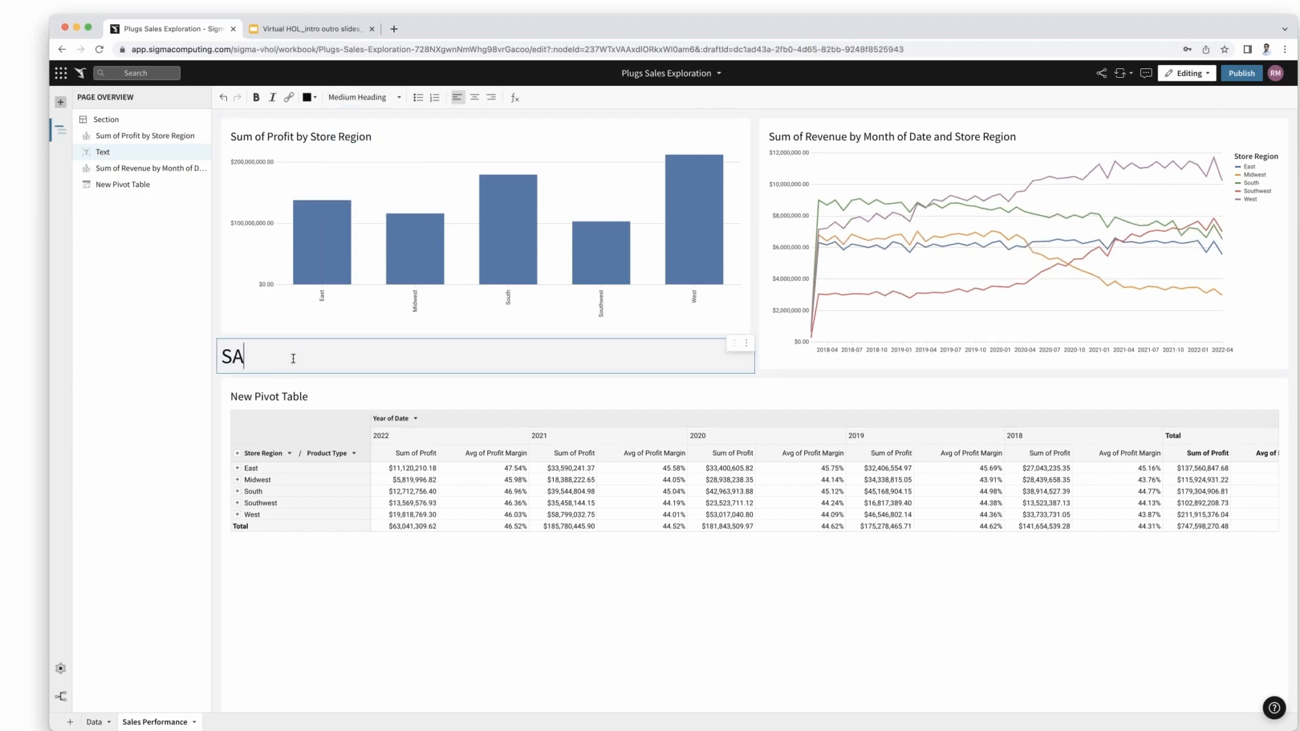
pyautogui.press('BackSpace')
pyautogui.press('BackSpace')
pyautogui.press('BackSpace')
pyautogui.press('BackSpace')
pyautogui.write('ales Performance')
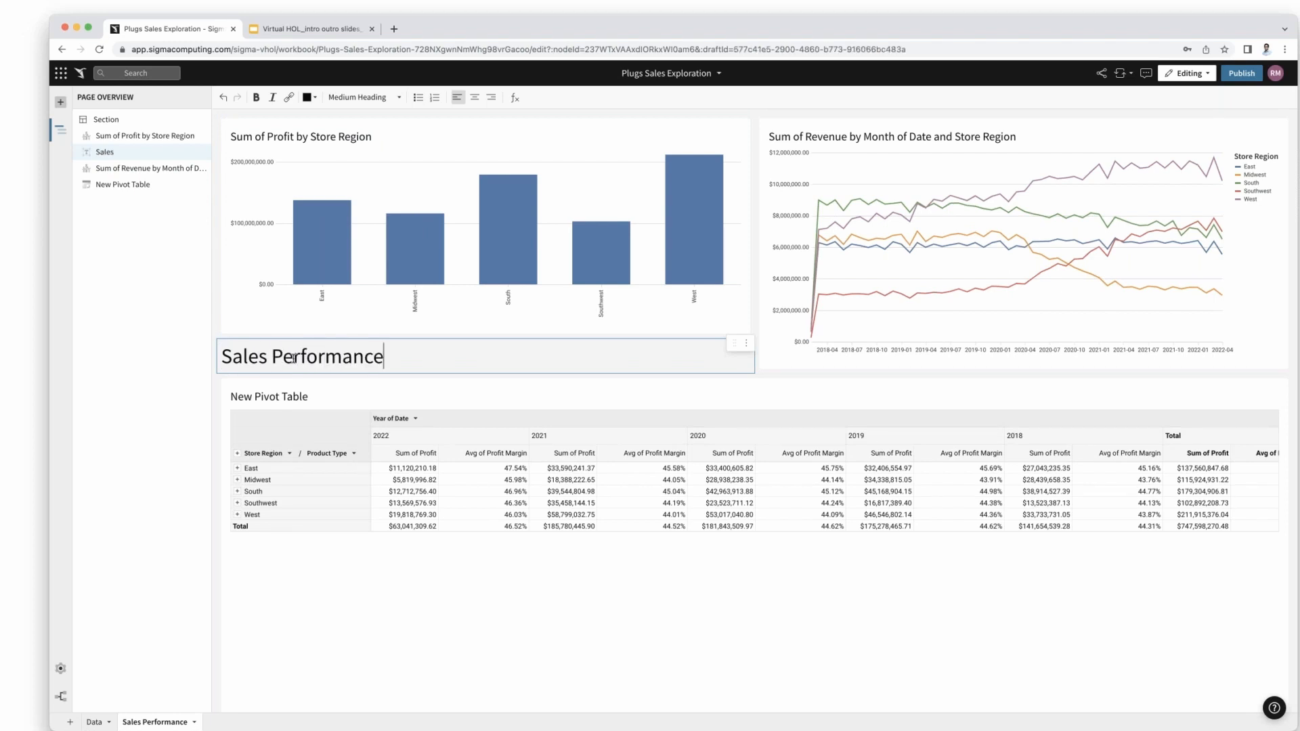
pyautogui.press('Return')
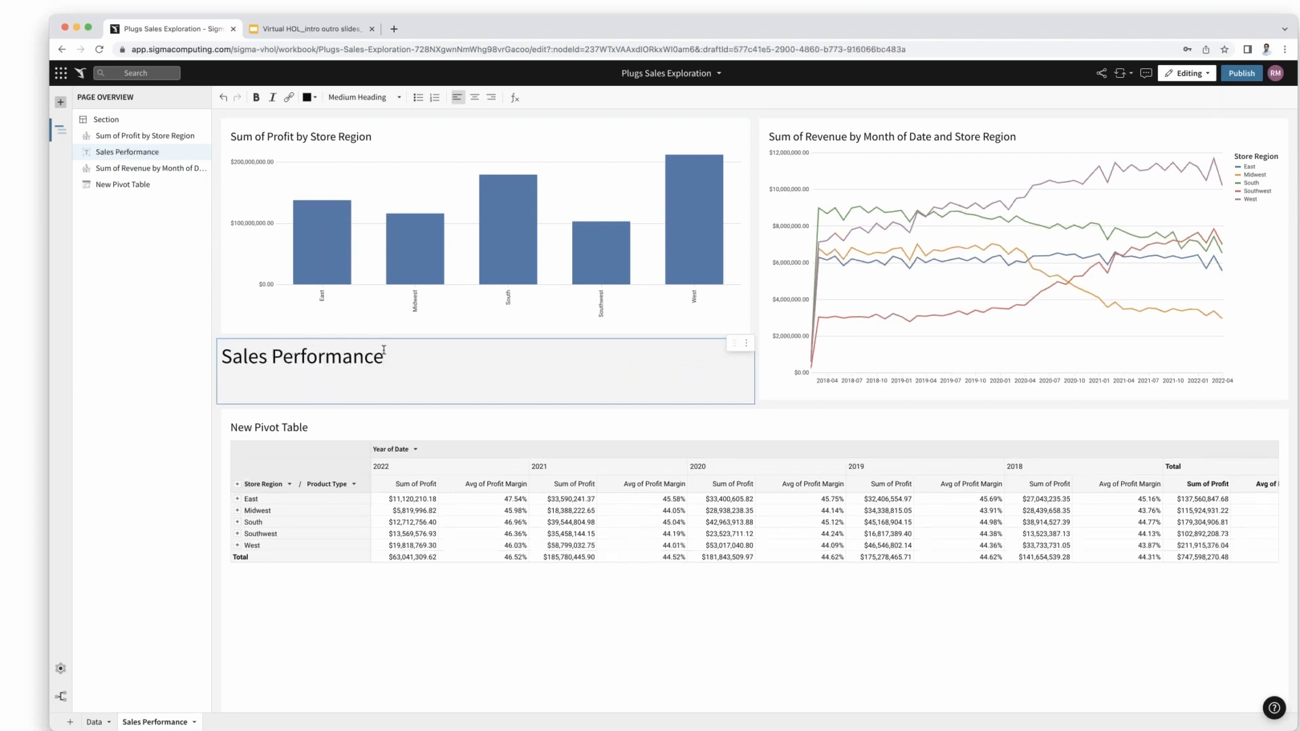
# - Move the Sales Performance heading above both charts across the full page width and remove its empty second line
pyautogui.click(732, 340)
pyautogui.moveTo(732, 340); pyautogui.dragTo(686, 122)
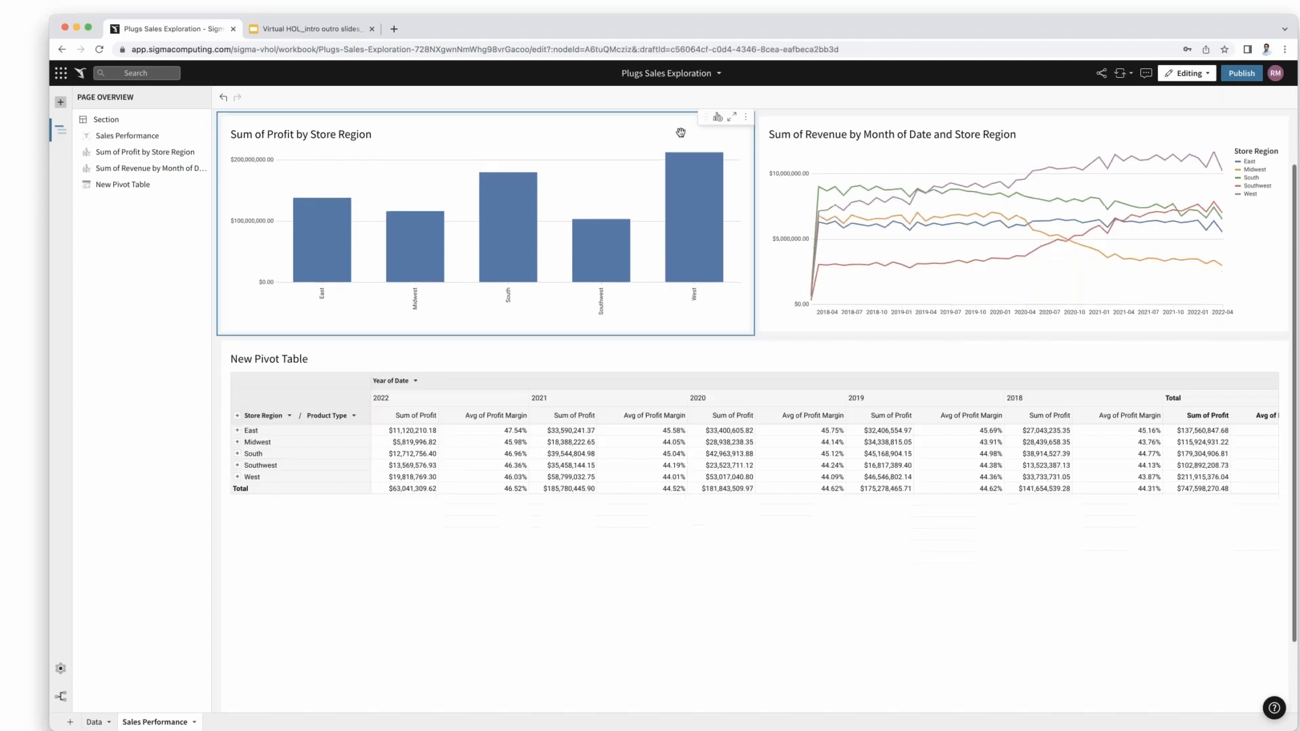
pyautogui.click(438, 161)
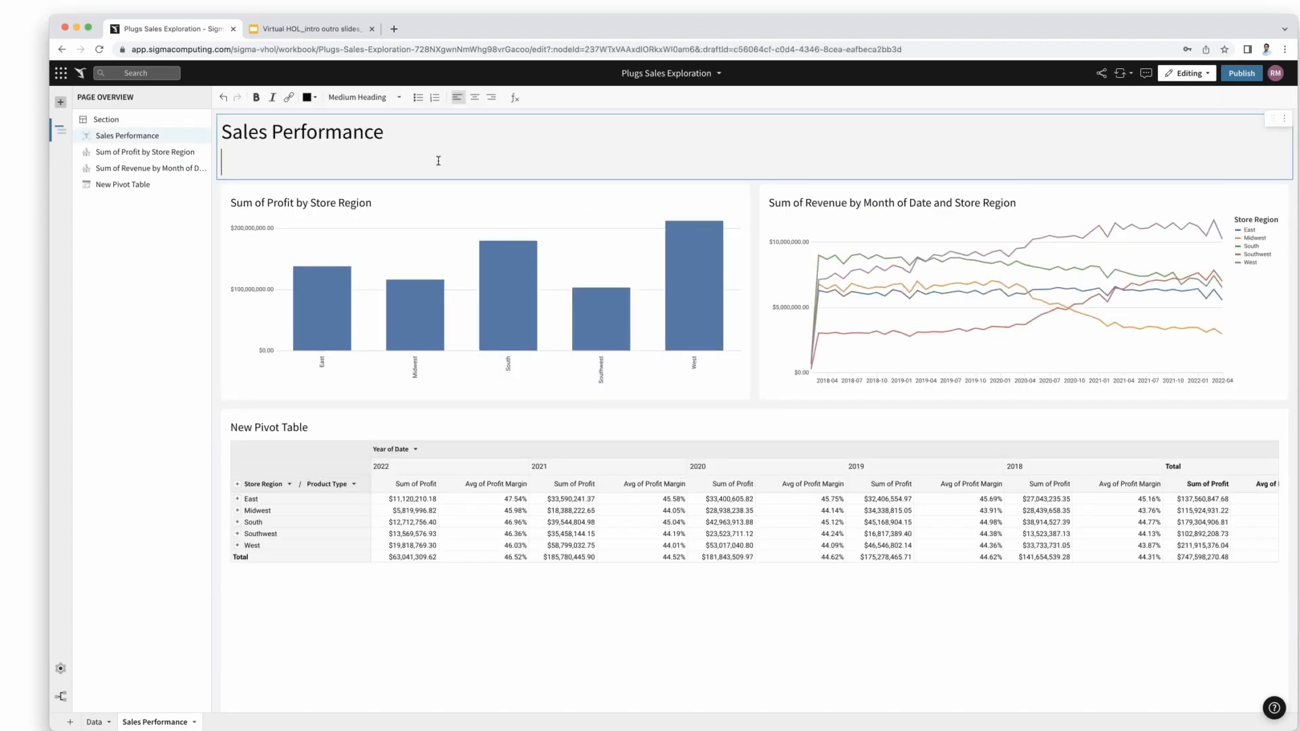
pyautogui.press('BackSpace')
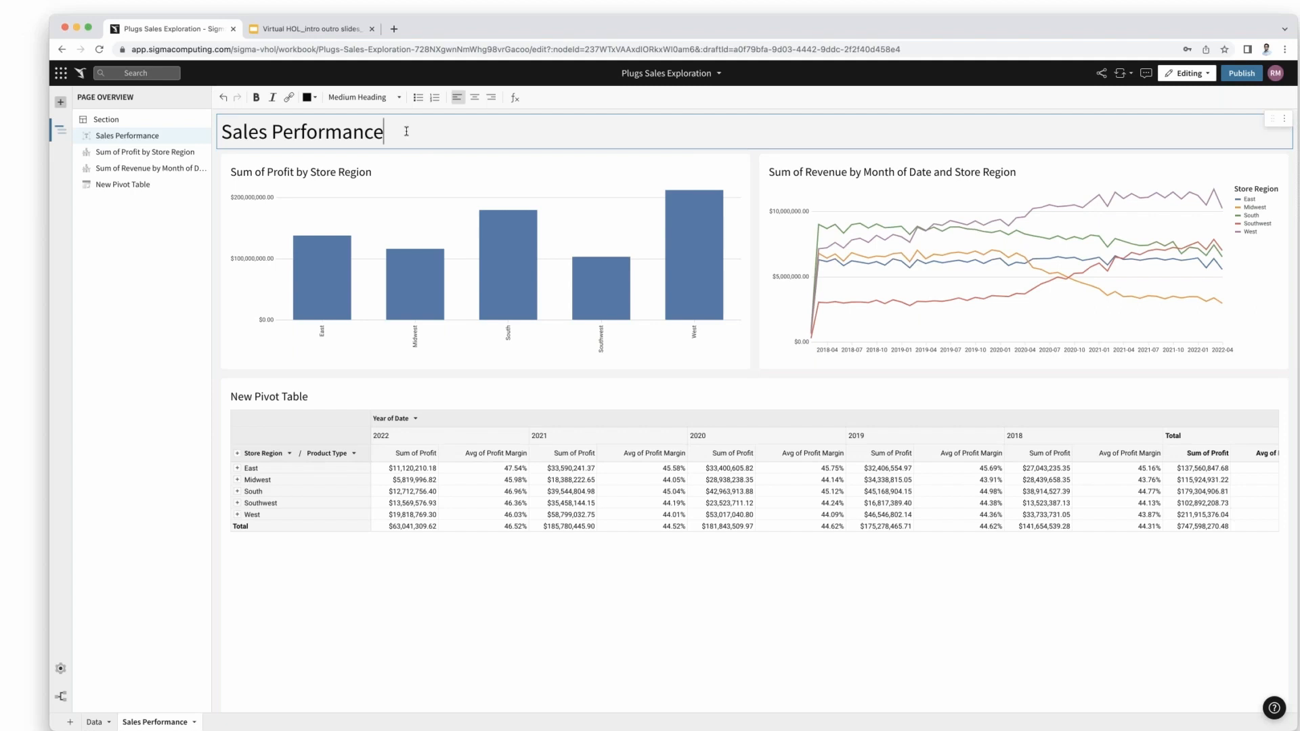
# - Add a text element below the Sales Performance heading reading "This dashboard is used to explore regional sales performance"
pyautogui.click(68, 105)
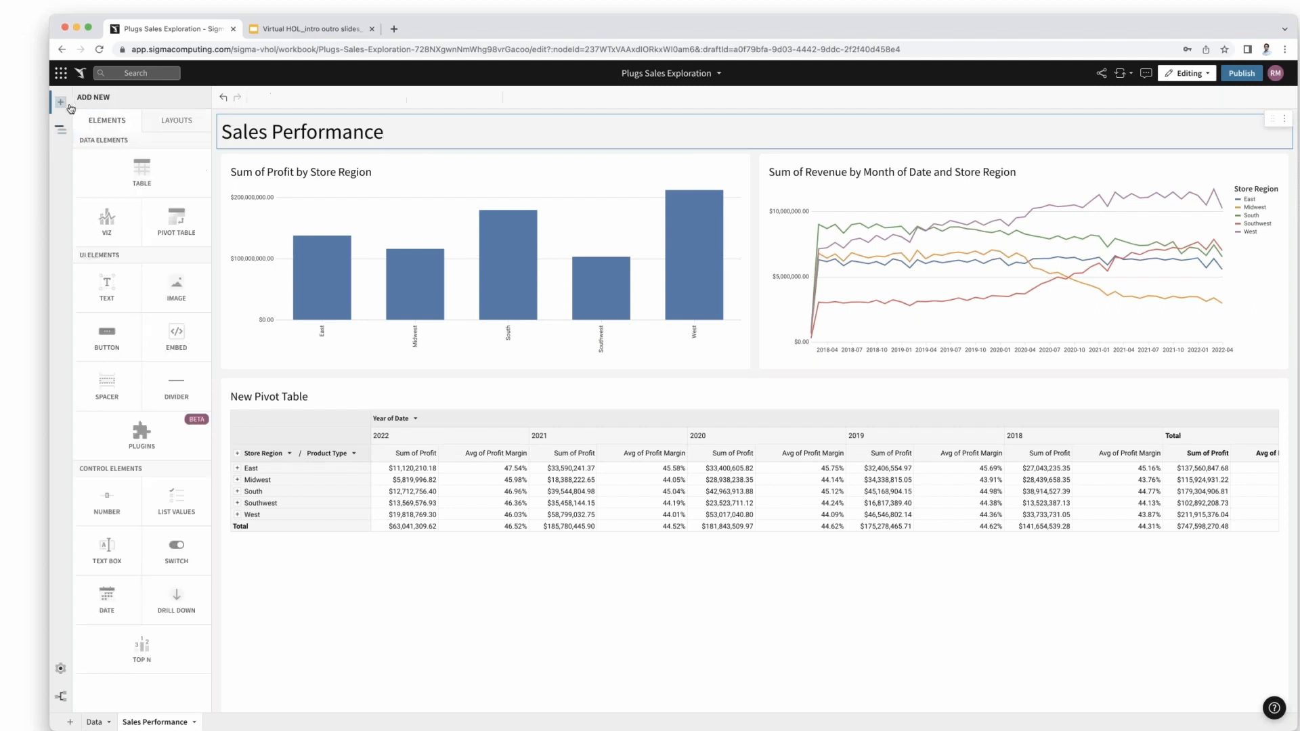
pyautogui.click(113, 291)
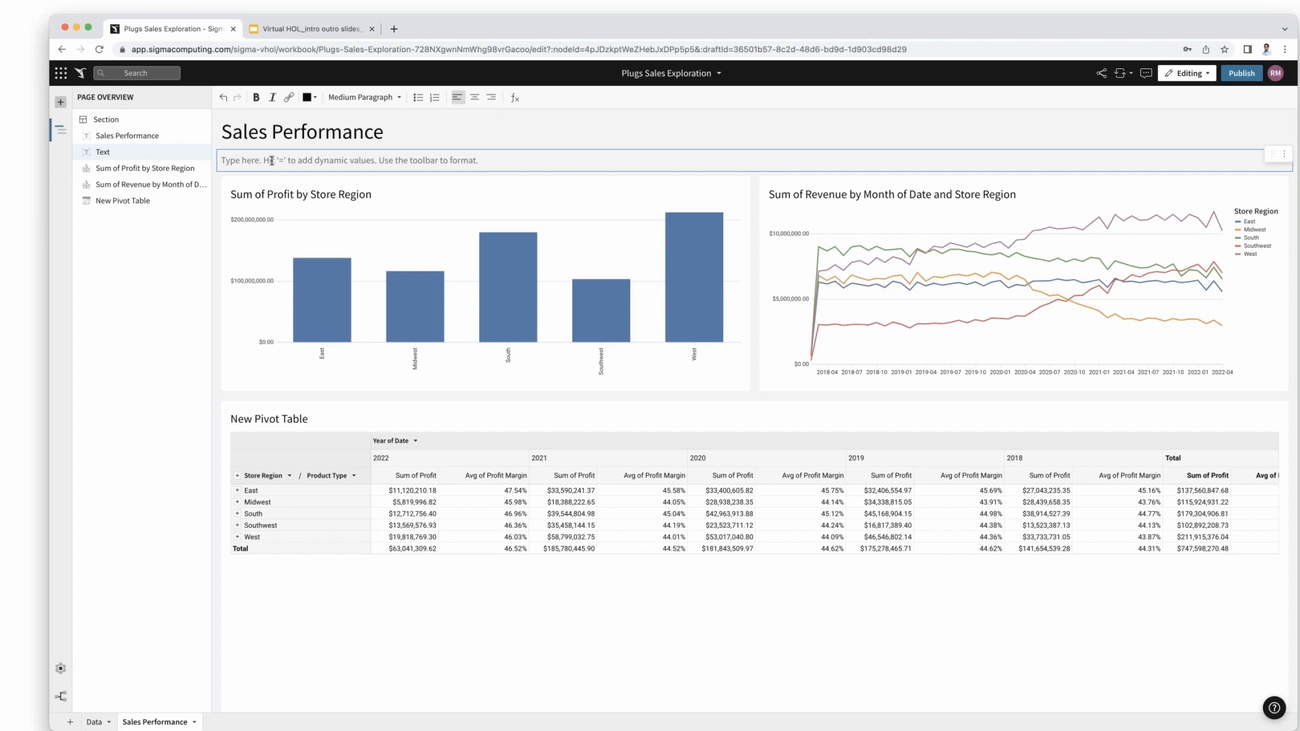
pyautogui.write('This')
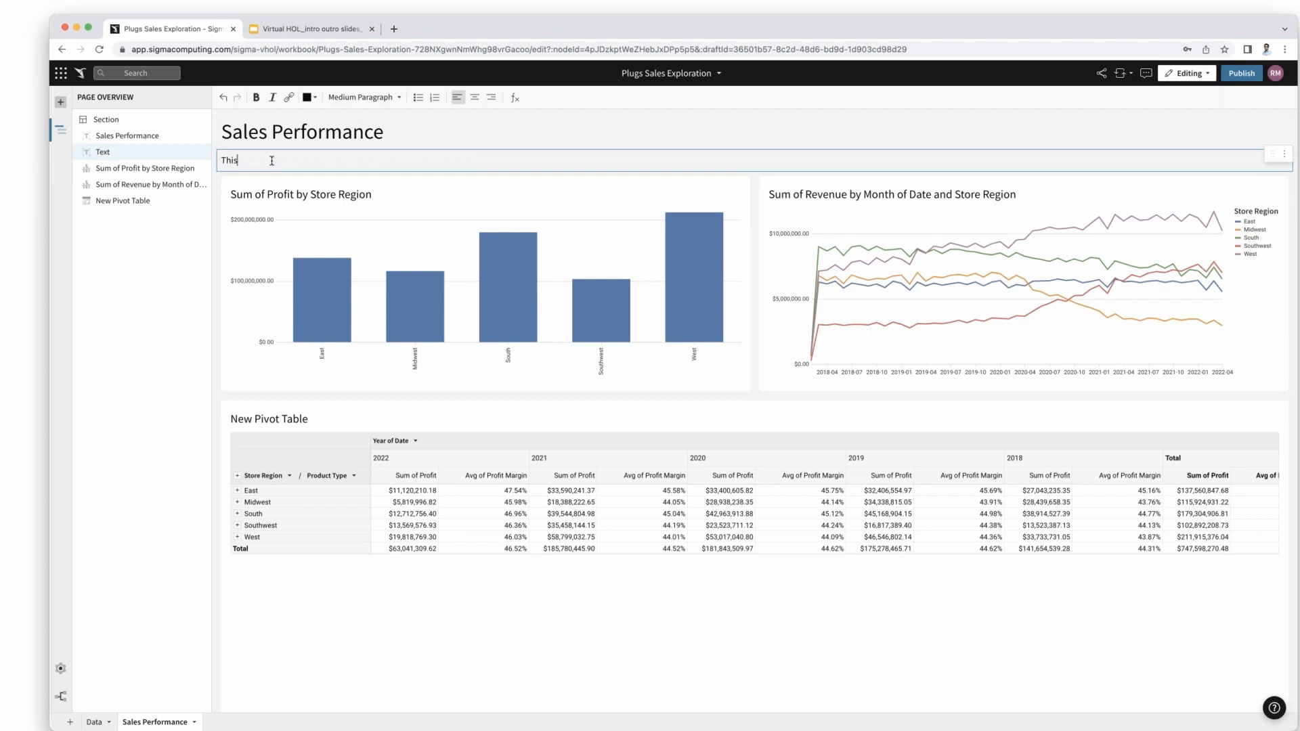
pyautogui.write(' das')
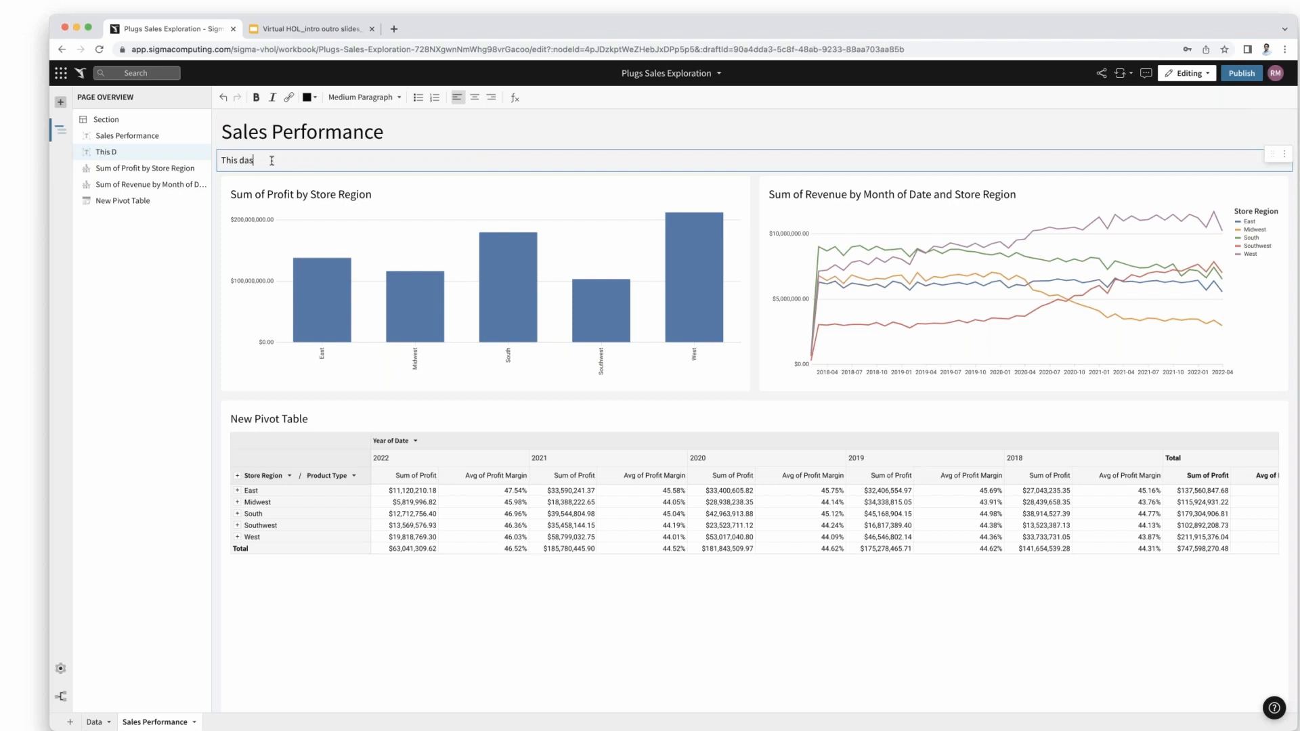
pyautogui.write('hboard ')
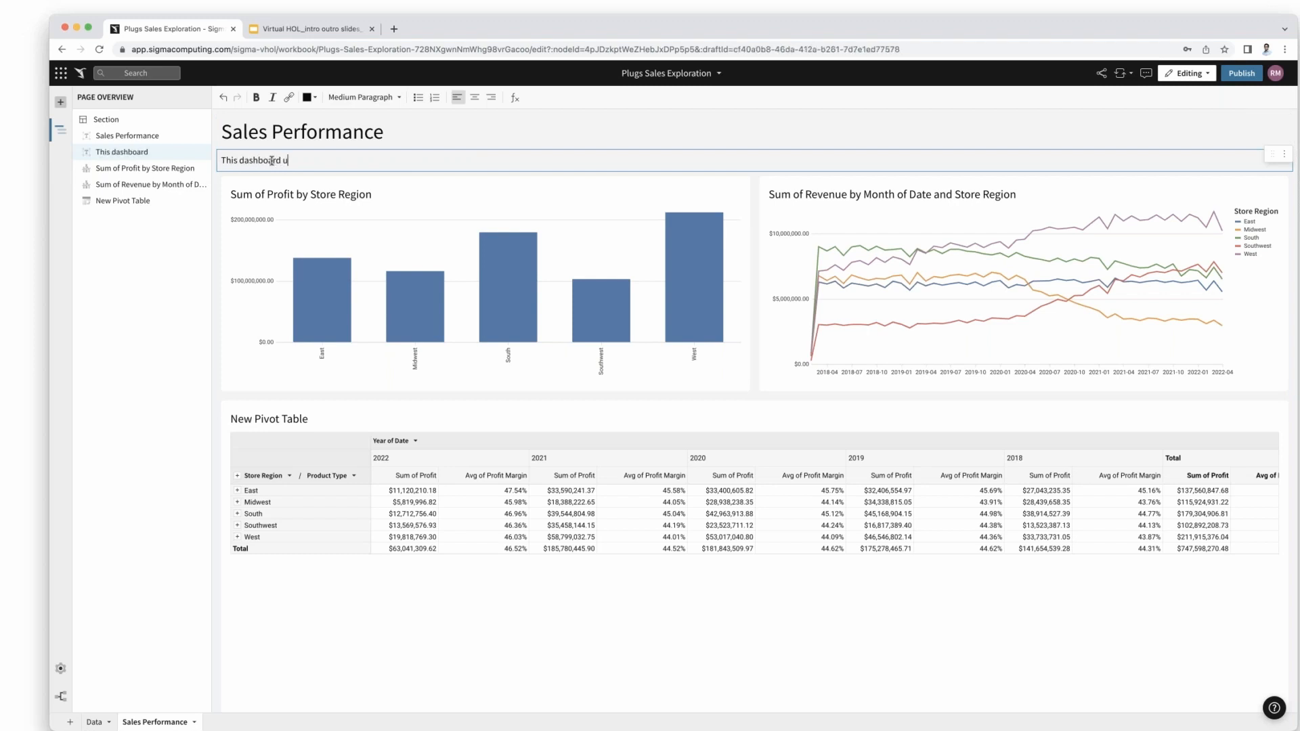
pyautogui.write('is used to e')
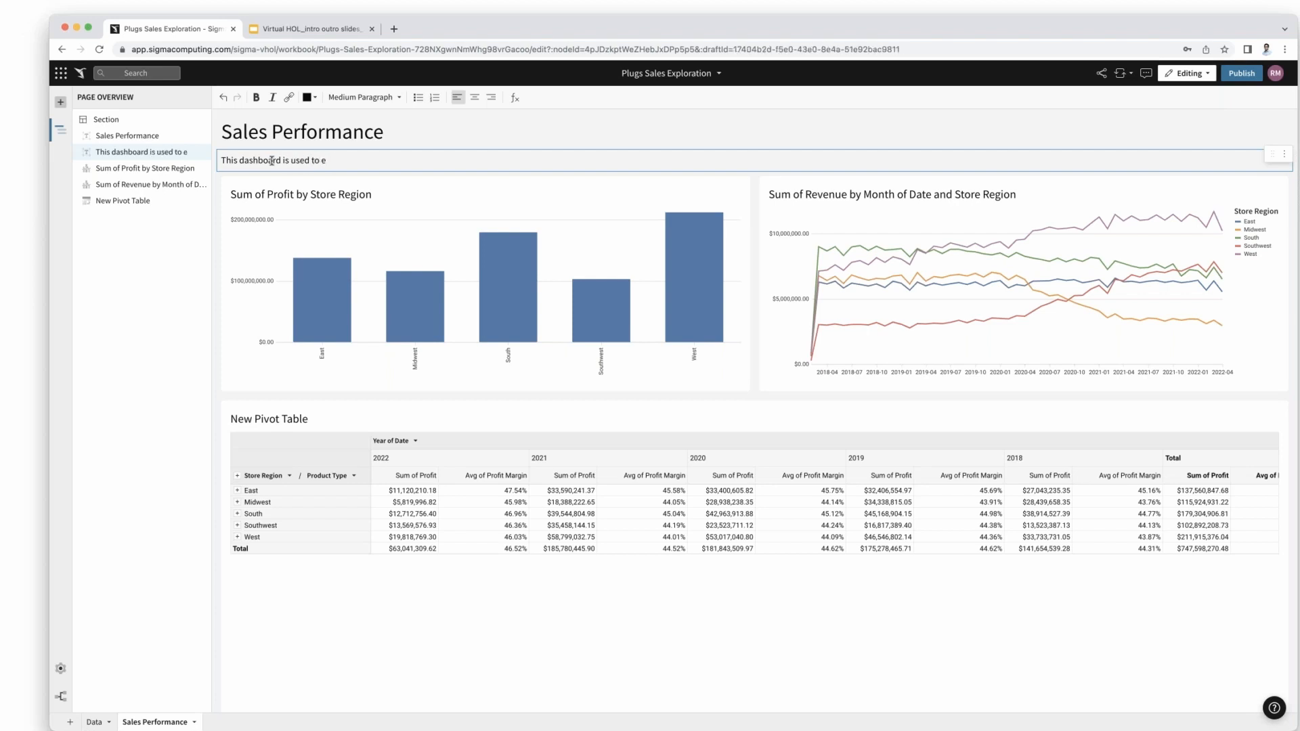
pyautogui.write('xplore region')
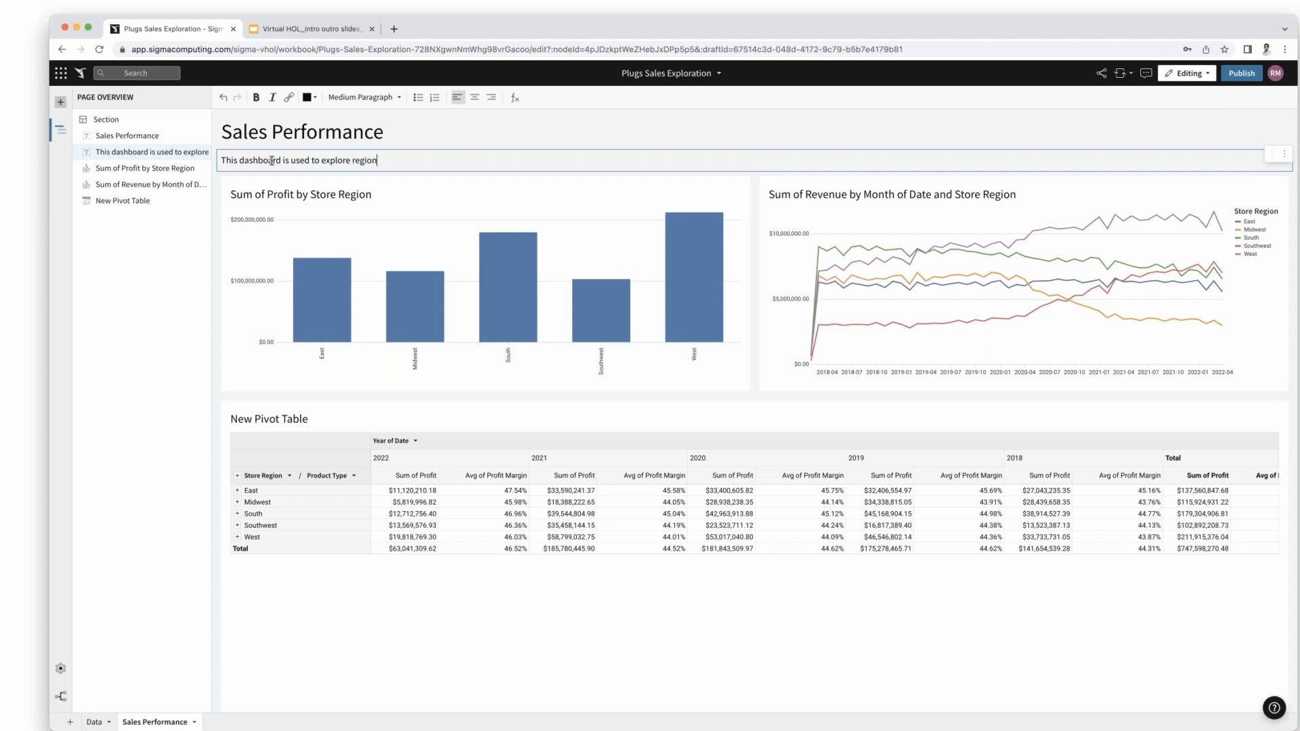
pyautogui.write('al sal')
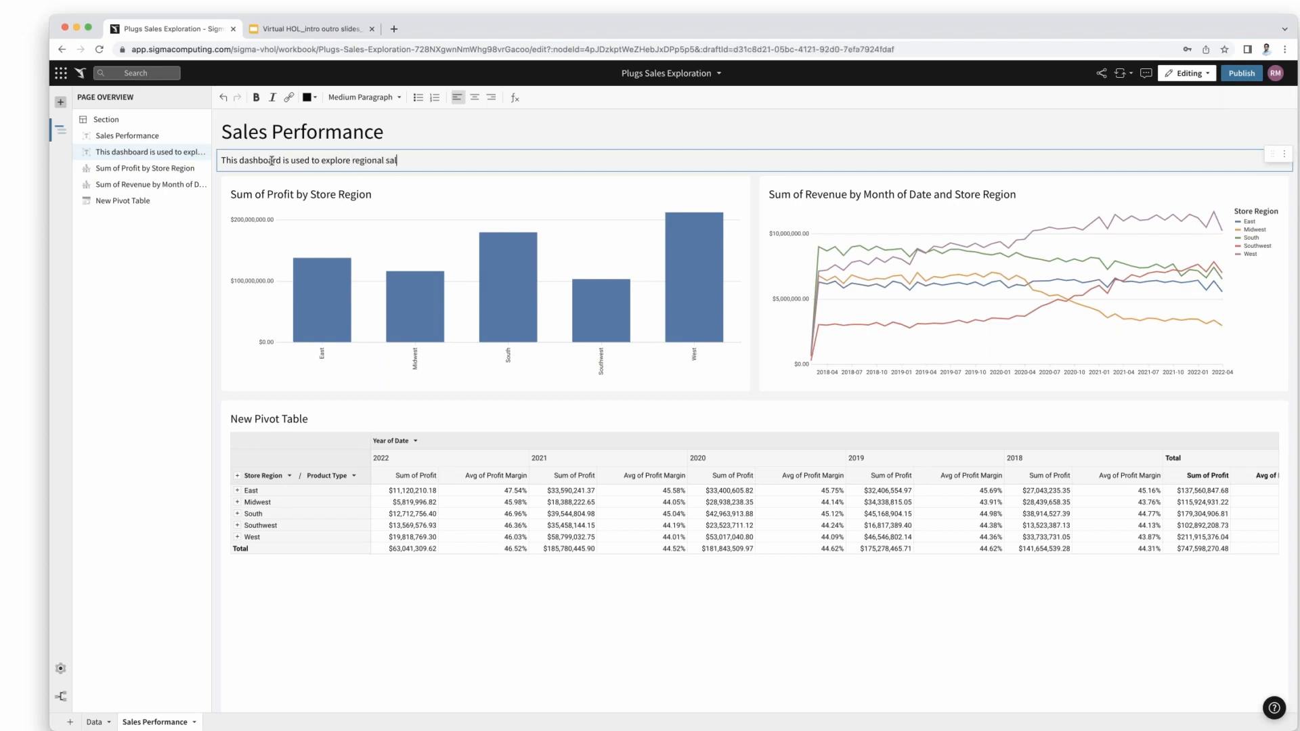
pyautogui.write('es perform')
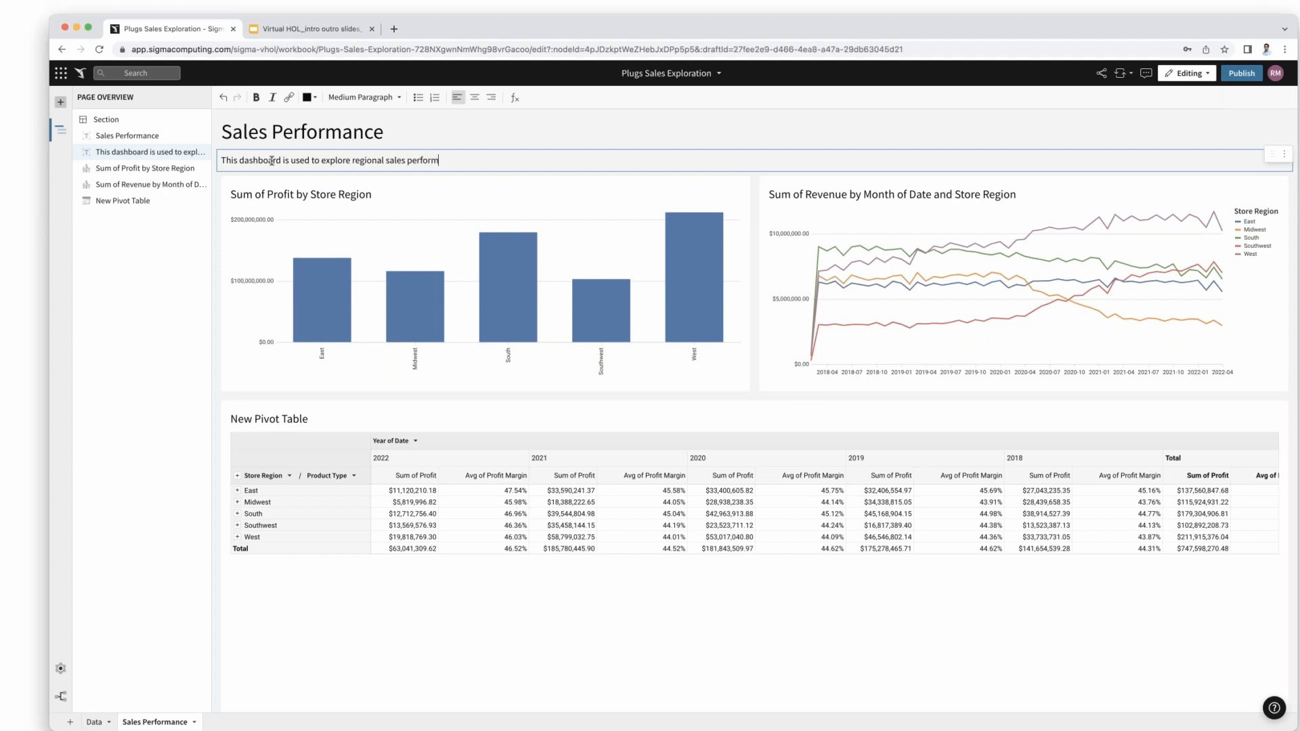
pyautogui.write('ance')
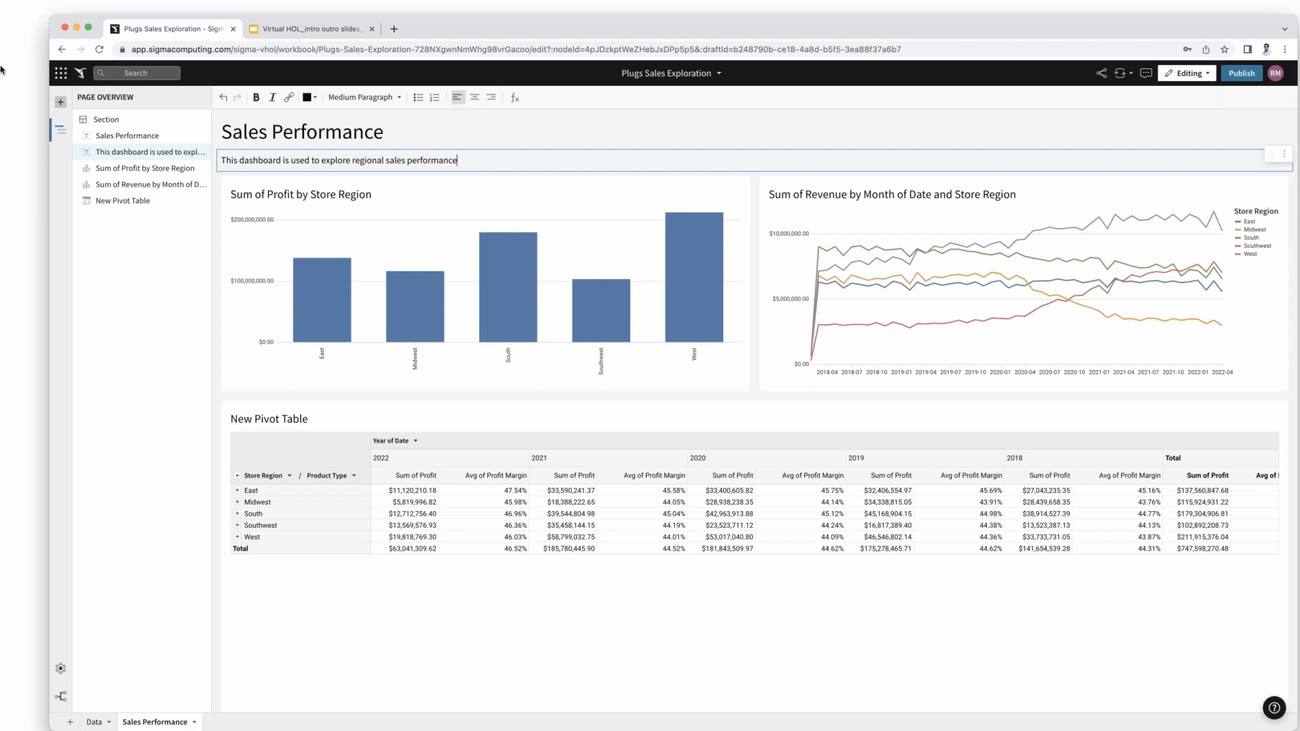
# - Add a date control below the description text and set its control ID to Date-Range
pyautogui.click(61, 105)
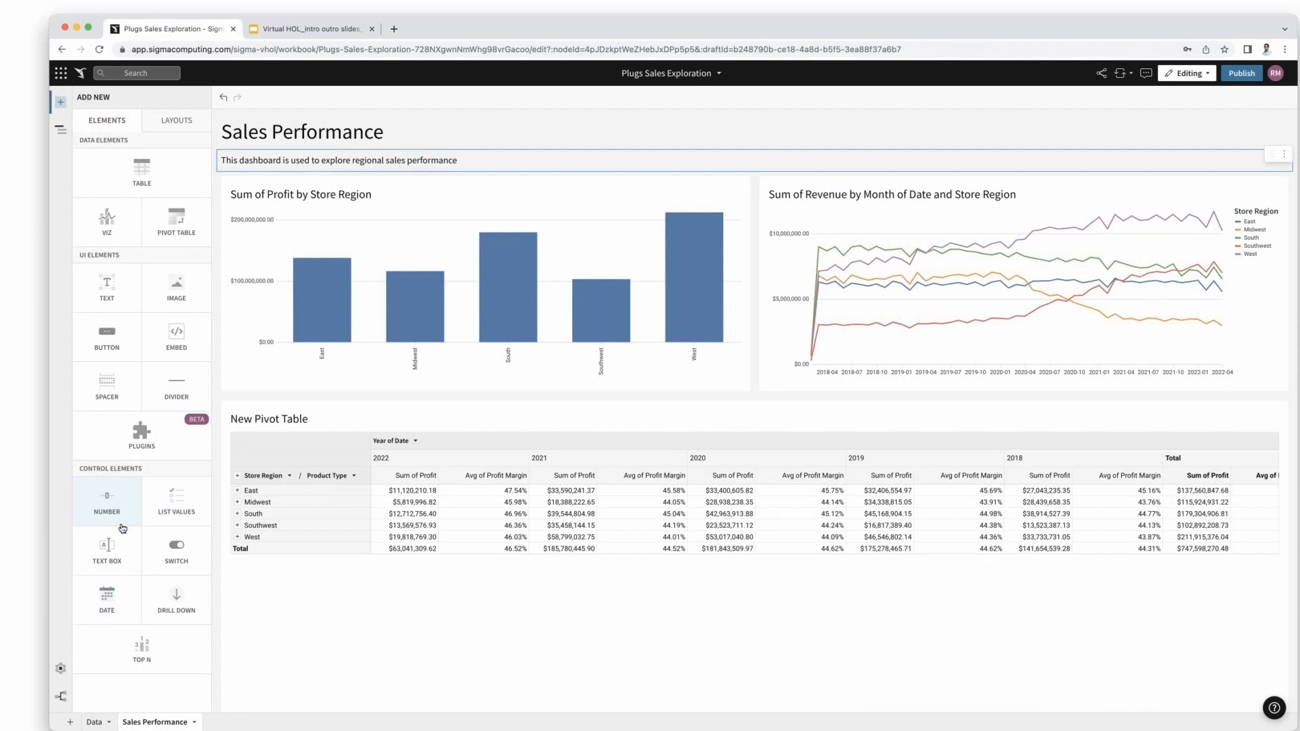
pyautogui.click(106, 600)
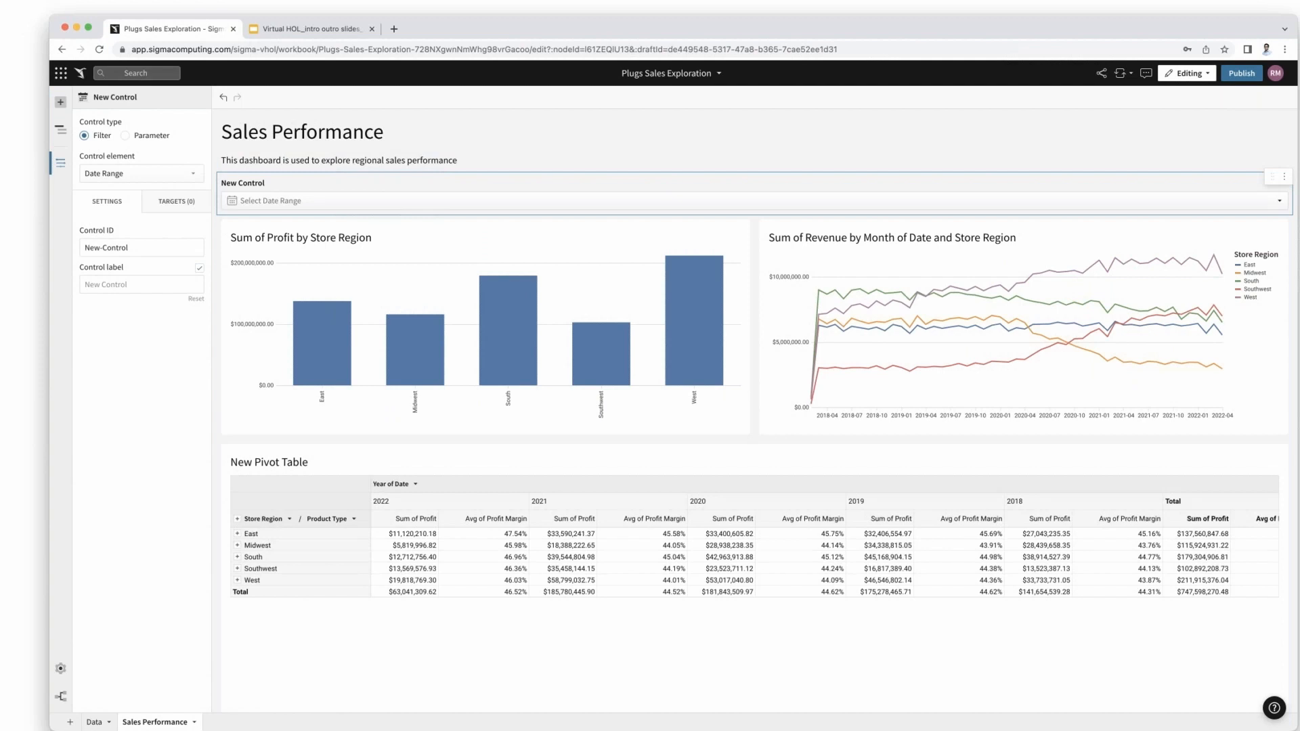
pyautogui.click(133, 249)
pyautogui.press('BackSpace')
pyautogui.press('BackSpace')
pyautogui.press('BackSpace')
pyautogui.press('BackSpace')
pyautogui.press('BackSpace')
pyautogui.press('BackSpace')
pyautogui.press('BackSpace')
pyautogui.press('BackSpace')
pyautogui.press('BackSpace')
pyautogui.press('BackSpace')
pyautogui.press('BackSpace')
pyautogui.write('Date-Range')
# - Set the date control's label to "Select a Date Range"
pyautogui.click(109, 285)
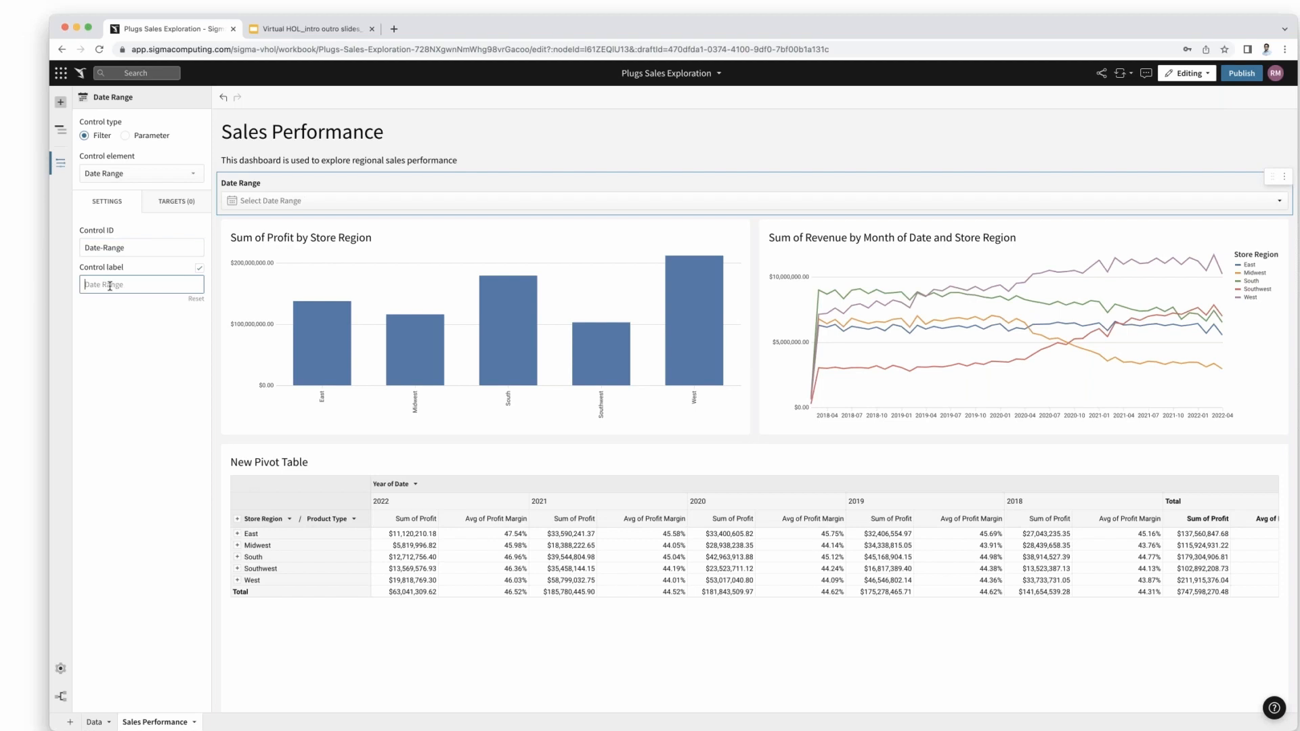
pyautogui.write('Select aDate Range')
pyautogui.press('Return')
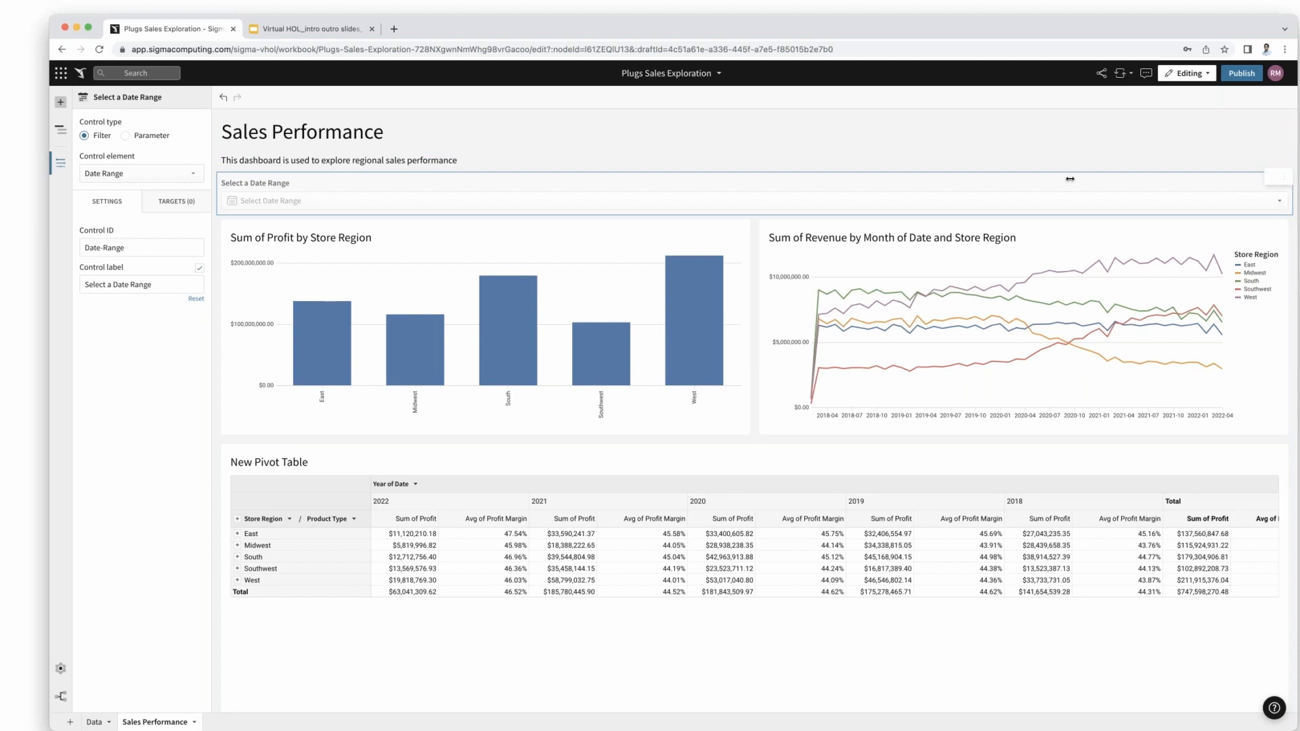
pyautogui.click(1294, 112)
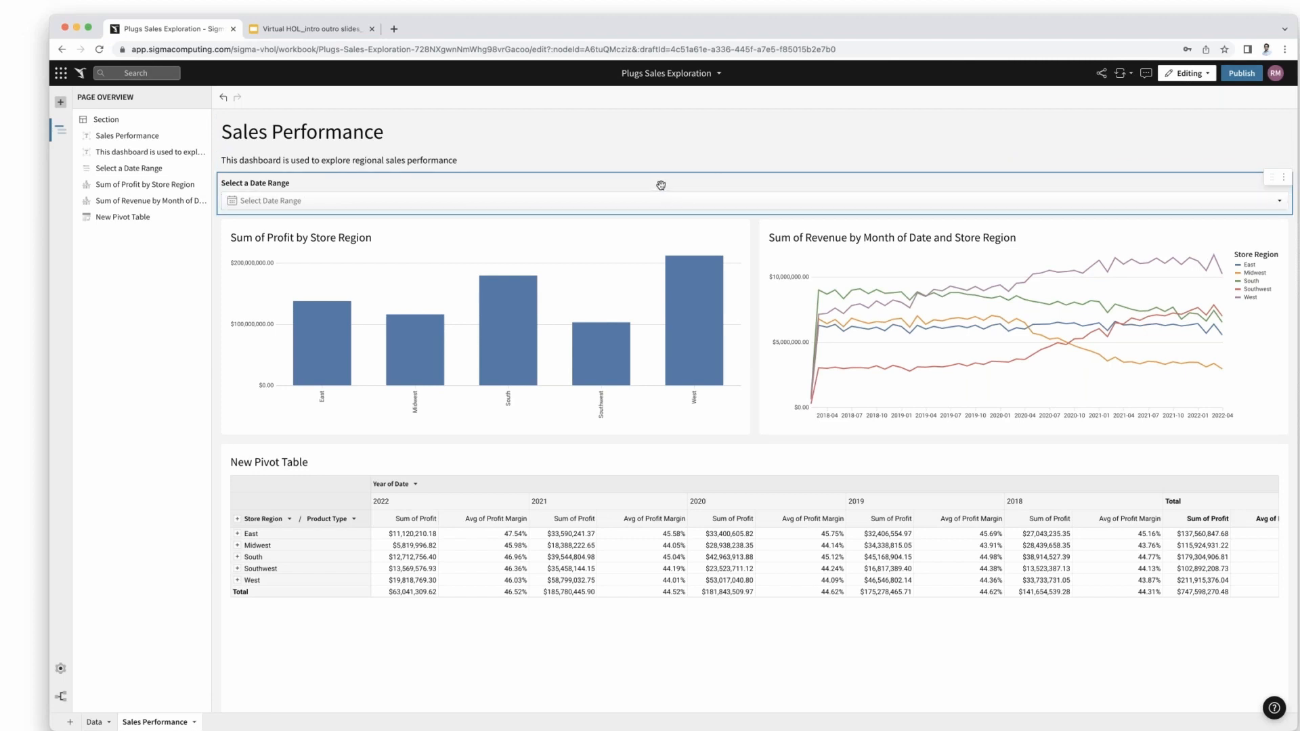
# - Add the Sum of Profit by Store Region chart as a filter target of the date range control
pyautogui.click(596, 186)
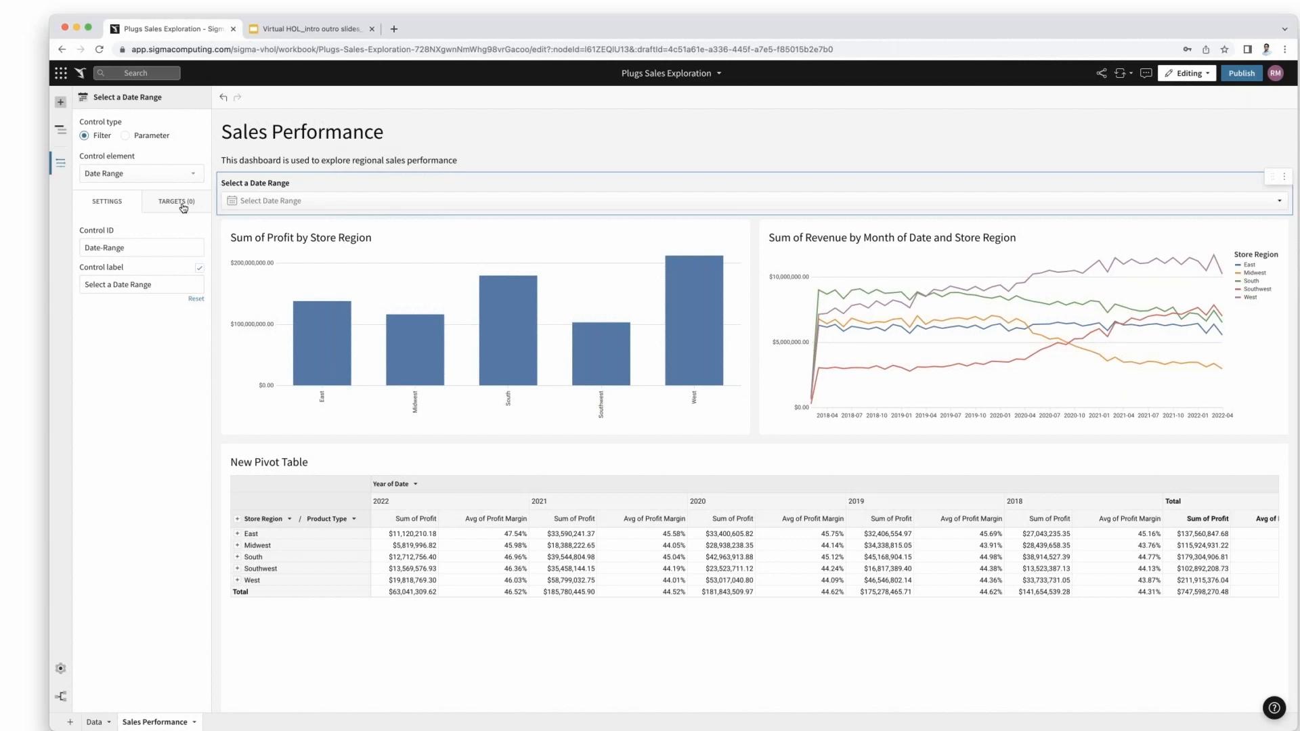
pyautogui.click(183, 208)
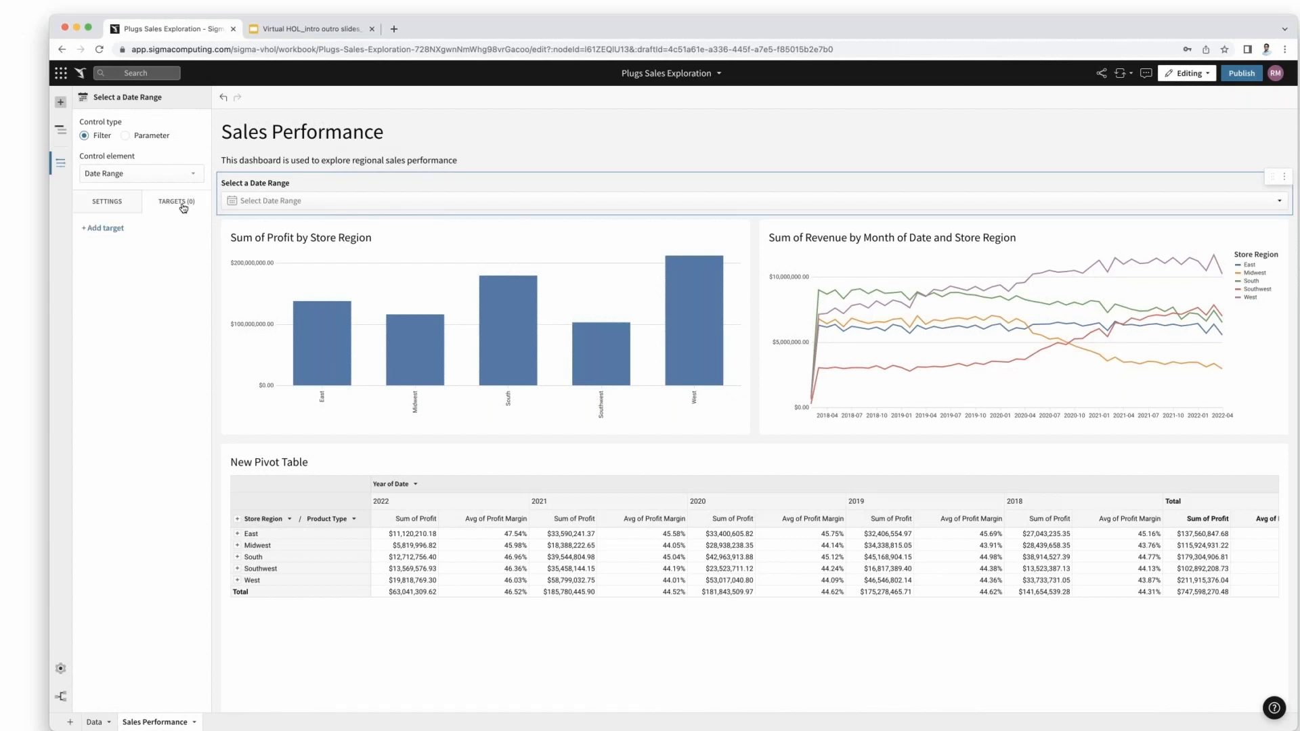
pyautogui.click(120, 231)
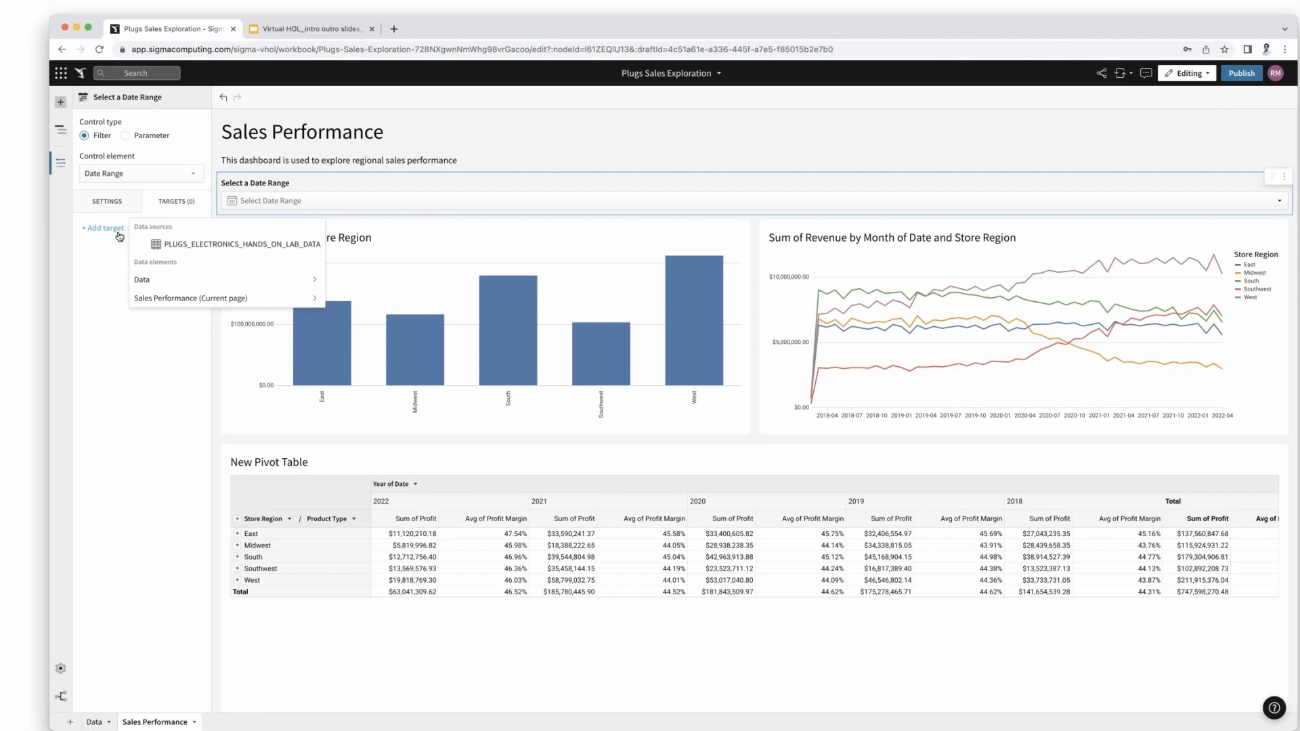
pyautogui.moveTo(192, 303)
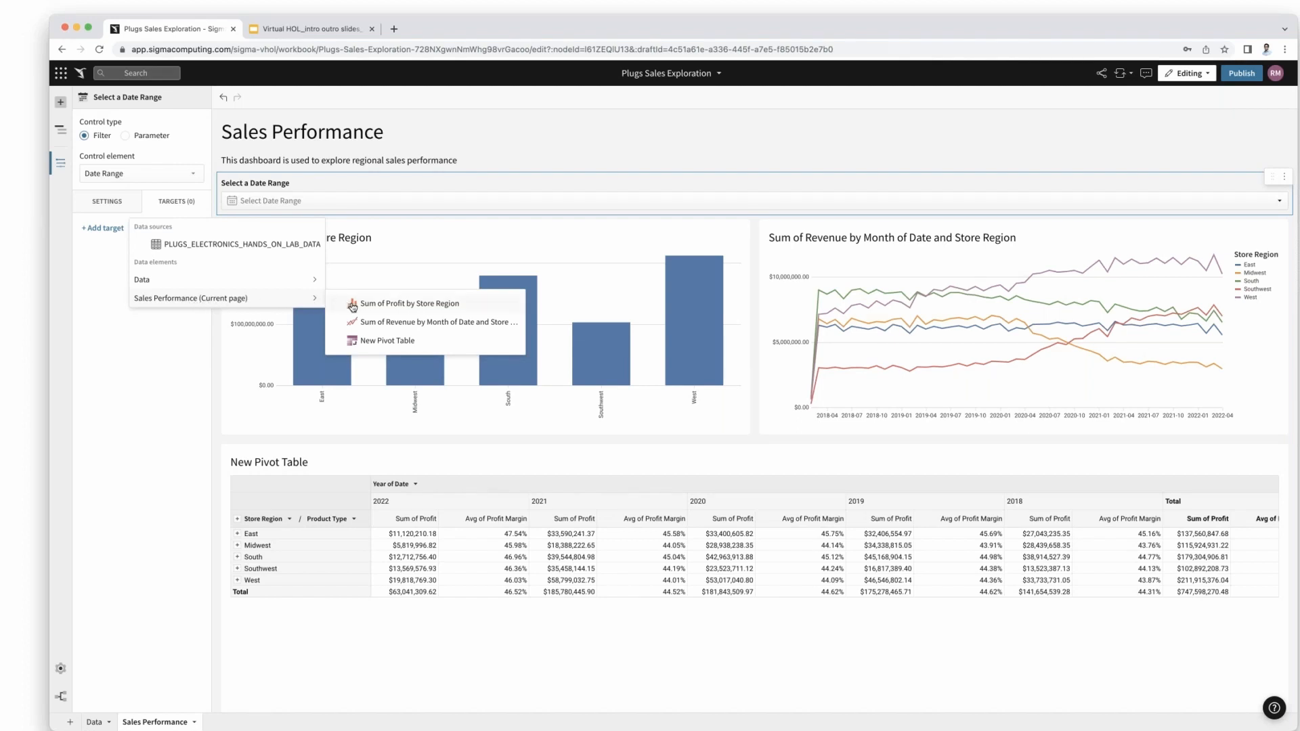
pyautogui.click(352, 305)
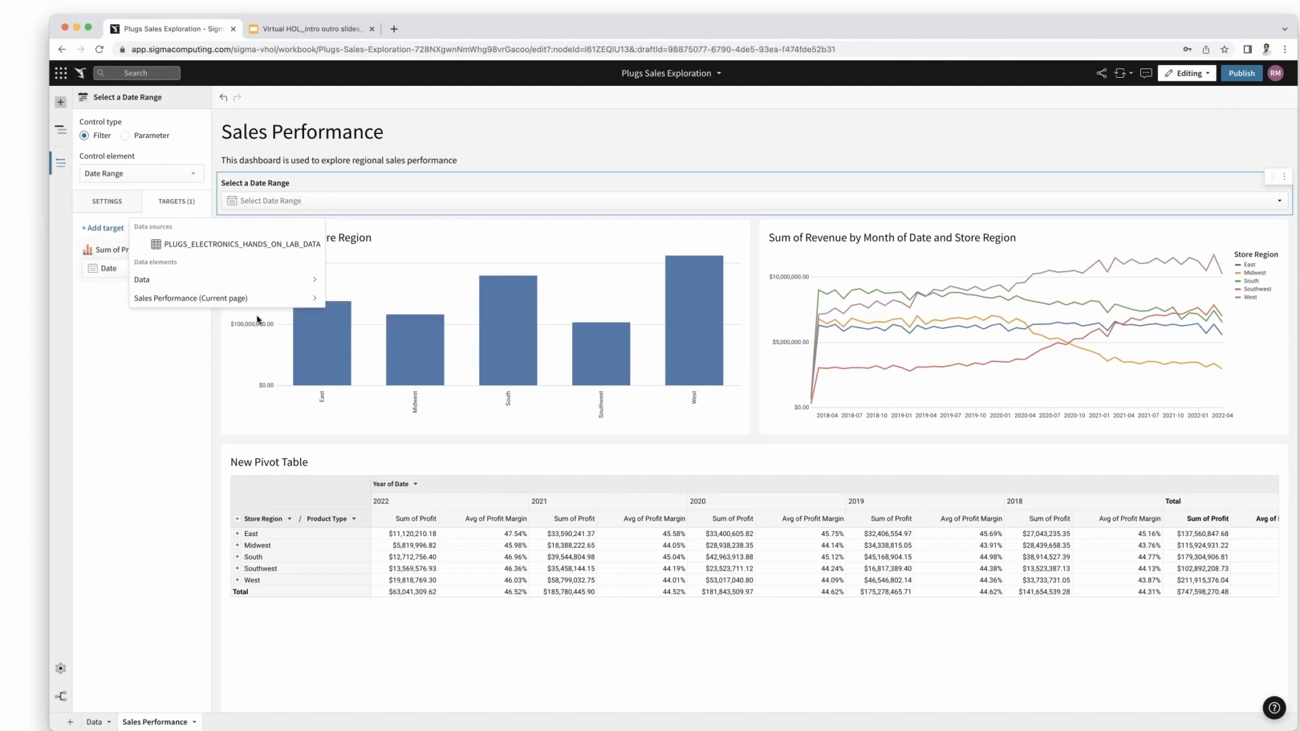
pyautogui.click(113, 368)
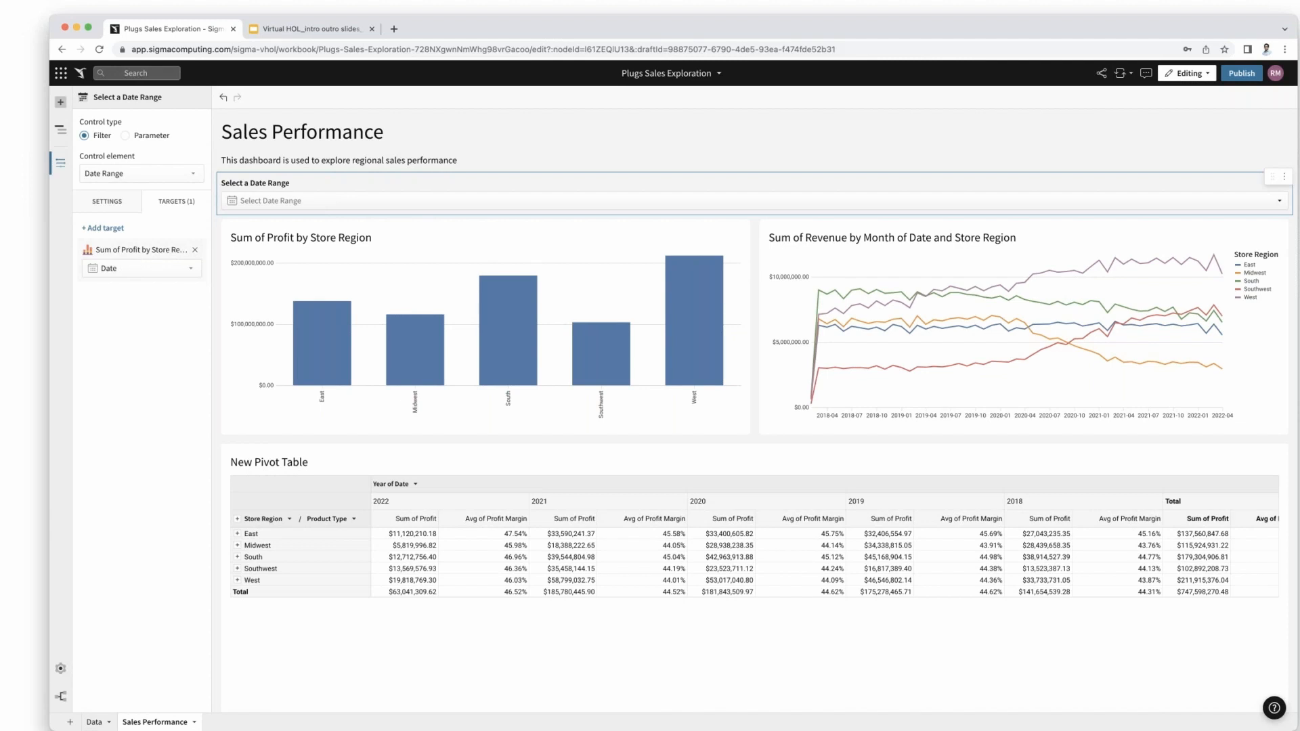
# - Add the Sum of Revenue by Month line chart and New Pivot Table as further targets of the date range control
pyautogui.click(118, 230)
pyautogui.moveTo(200, 302)
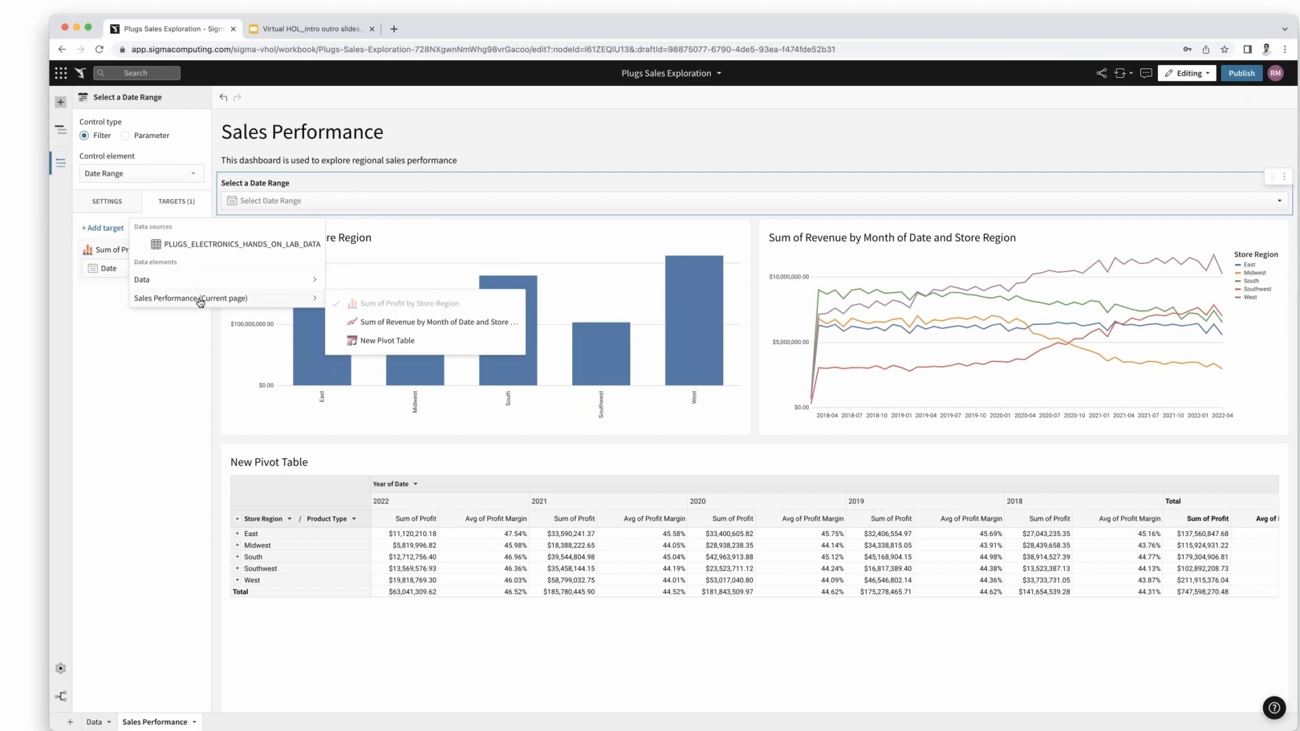
pyautogui.click(366, 324)
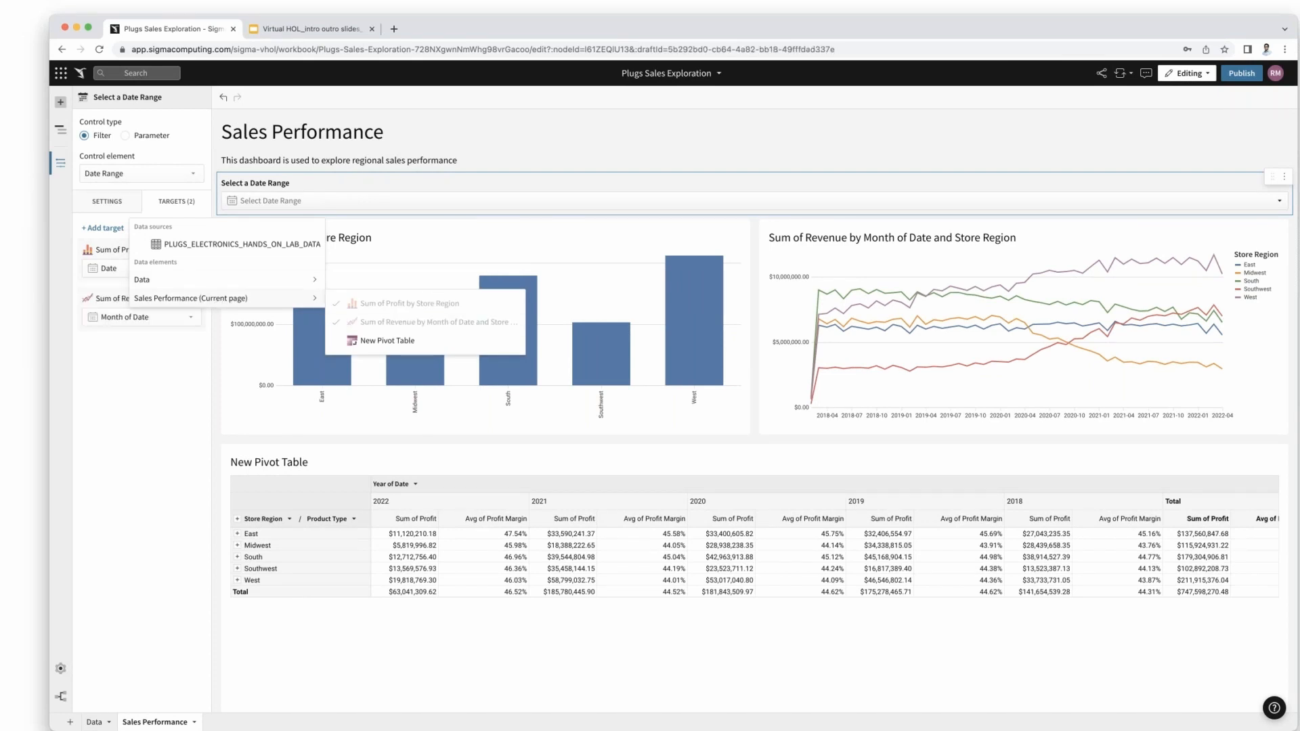
pyautogui.click(363, 342)
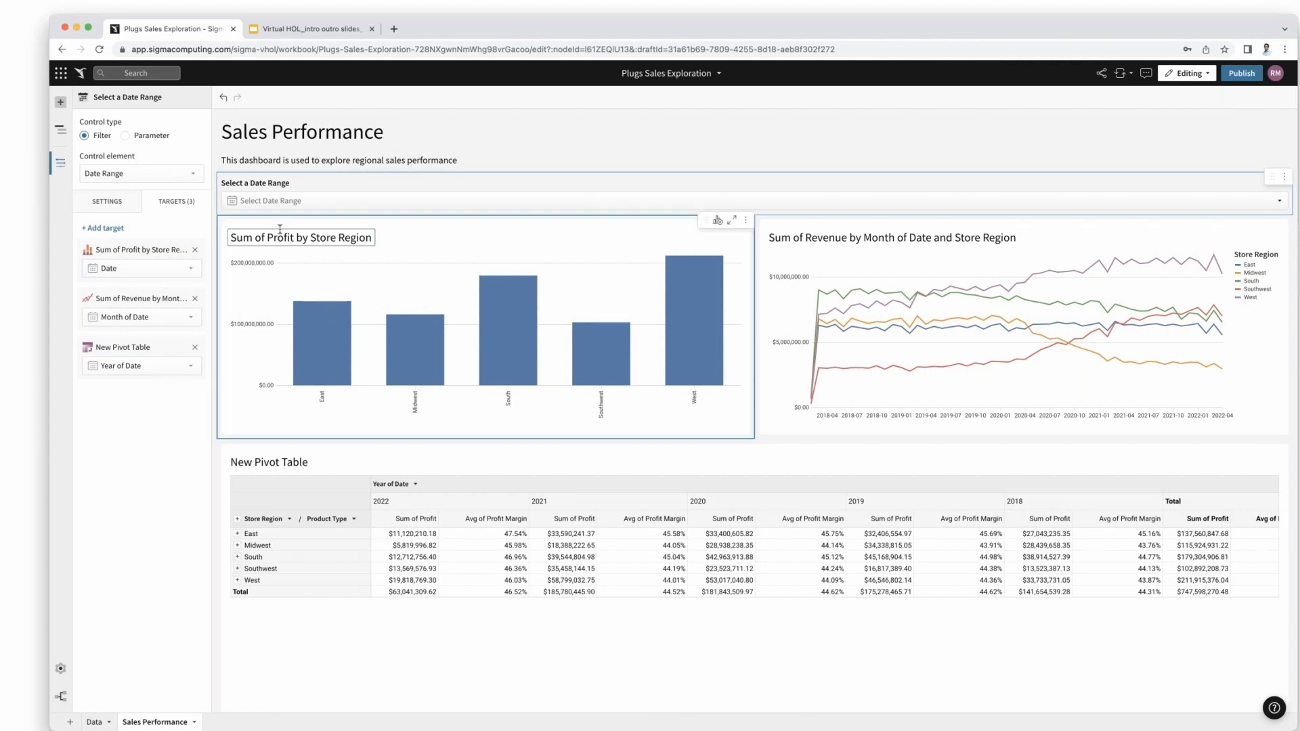
# - Filter the dashboard to the last 30 days with the date range control
pyautogui.click(287, 205)
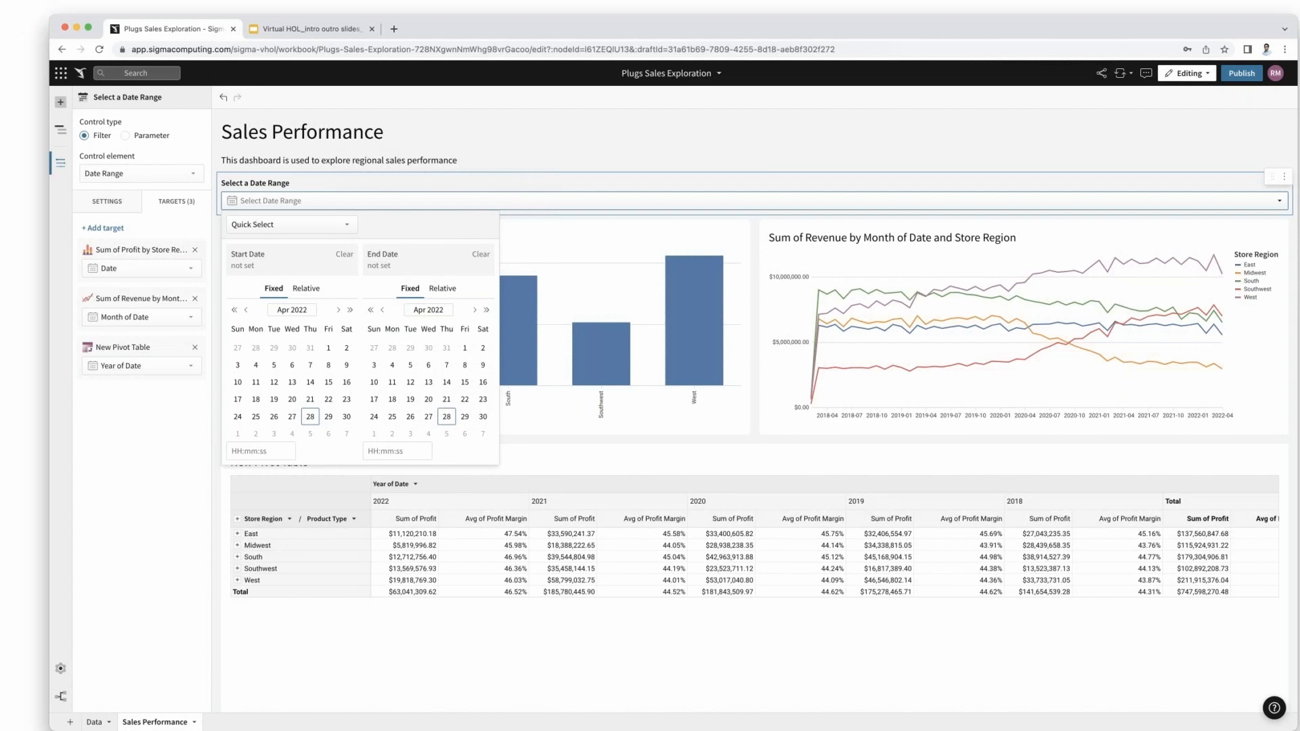
pyautogui.click(291, 229)
pyautogui.moveTo(279, 245)
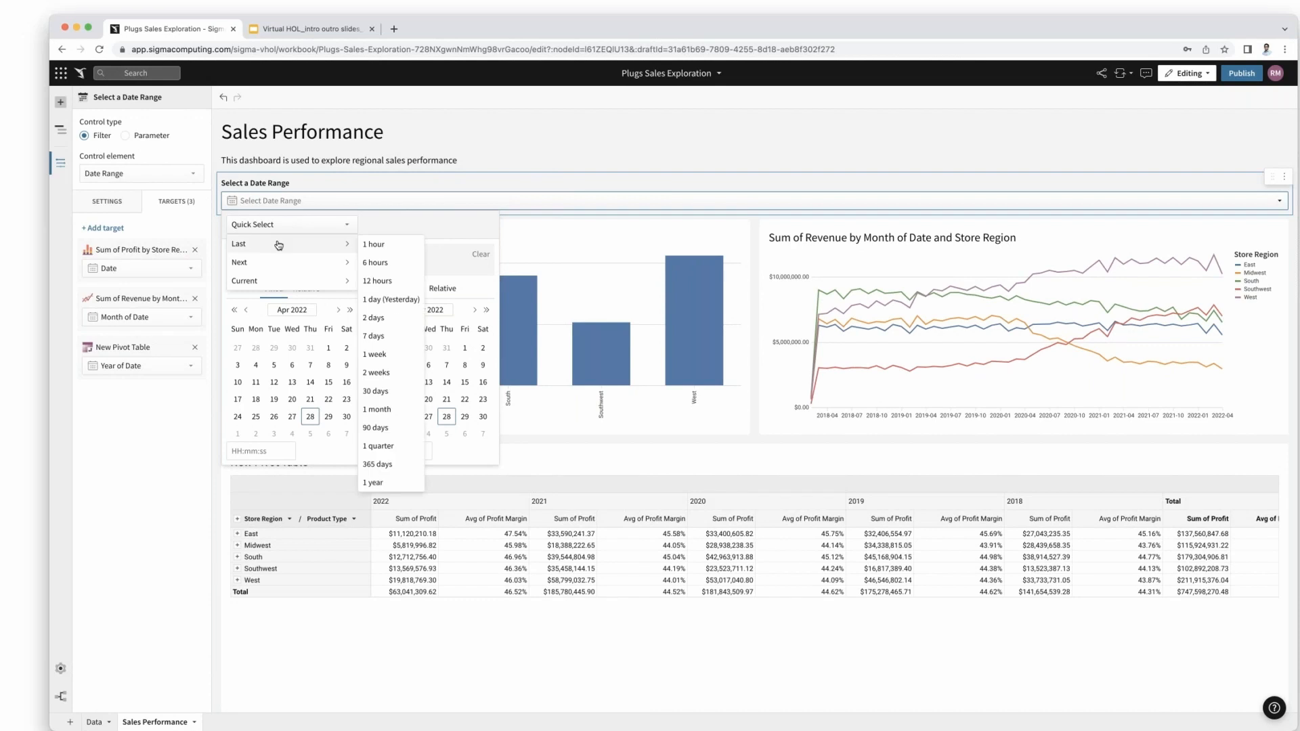
pyautogui.click(389, 398)
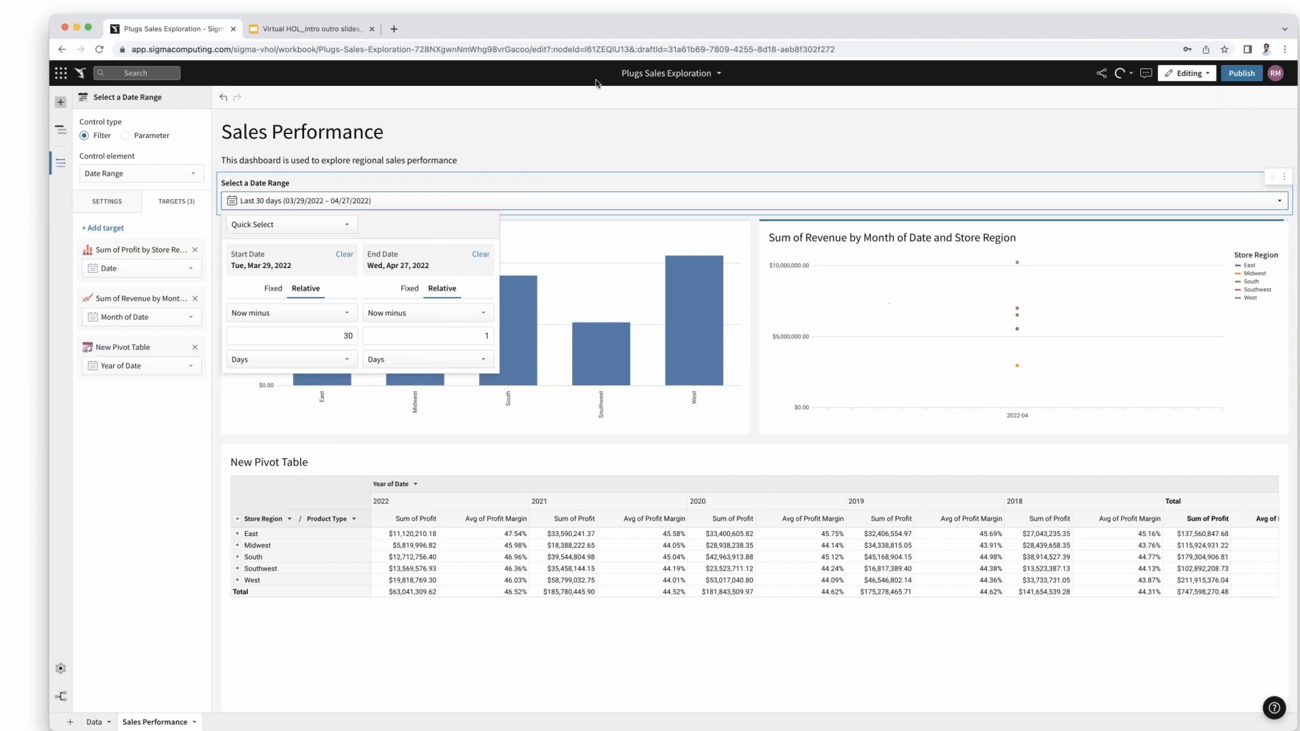
pyautogui.click(580, 114)
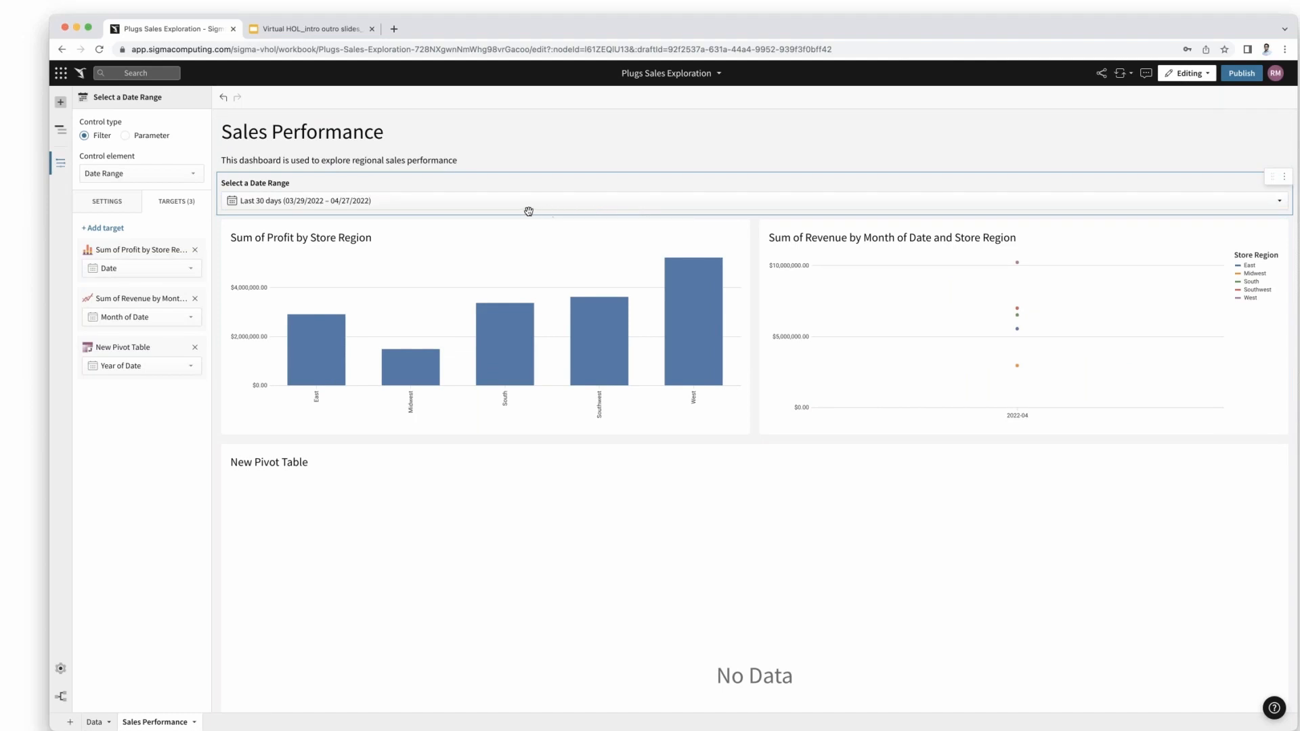
# - Set the date range control to the last 1 year
pyautogui.click(460, 208)
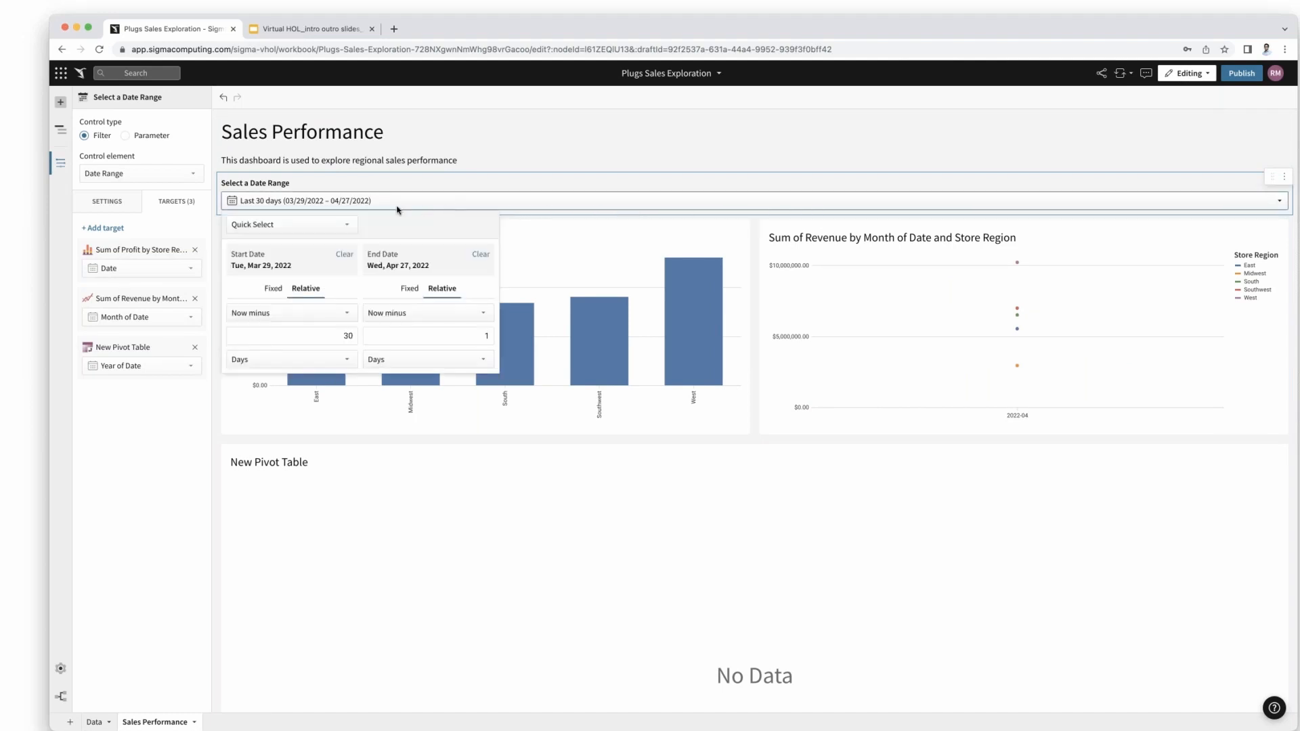
pyautogui.click(344, 227)
pyautogui.moveTo(330, 247)
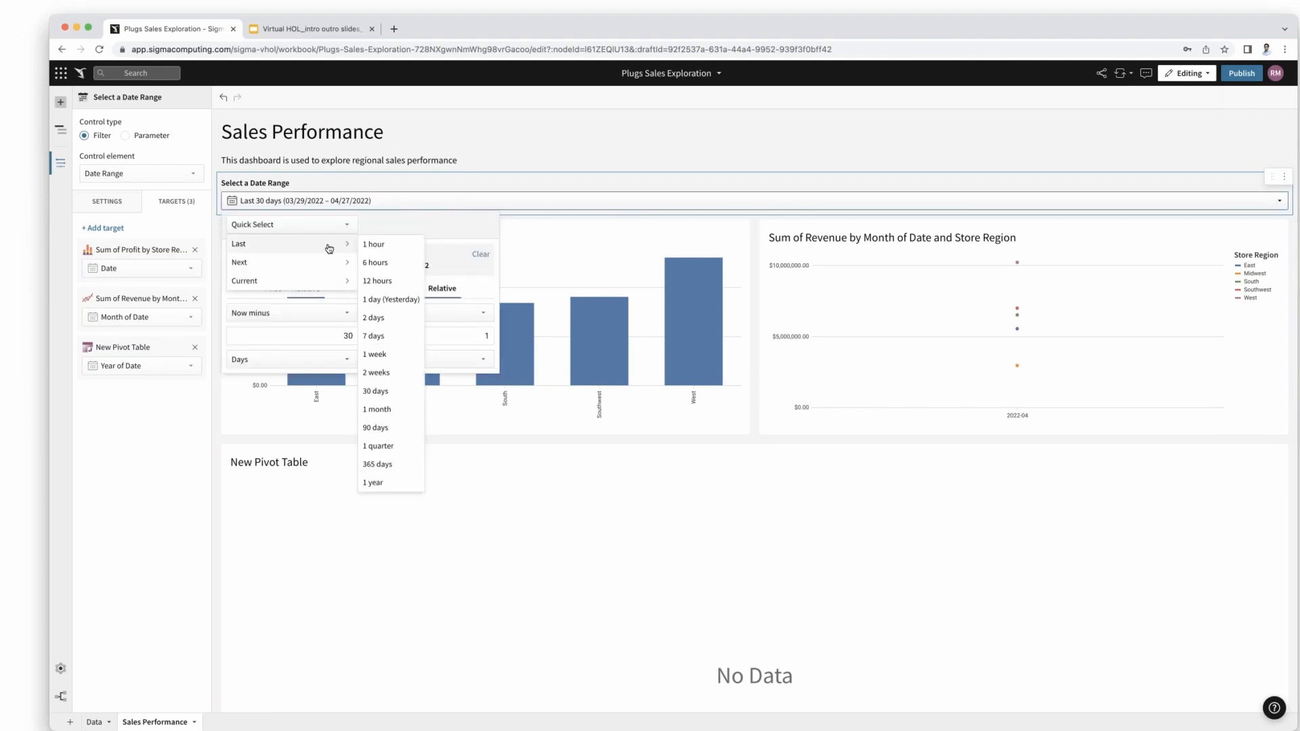
pyautogui.click(386, 483)
pyautogui.click(605, 136)
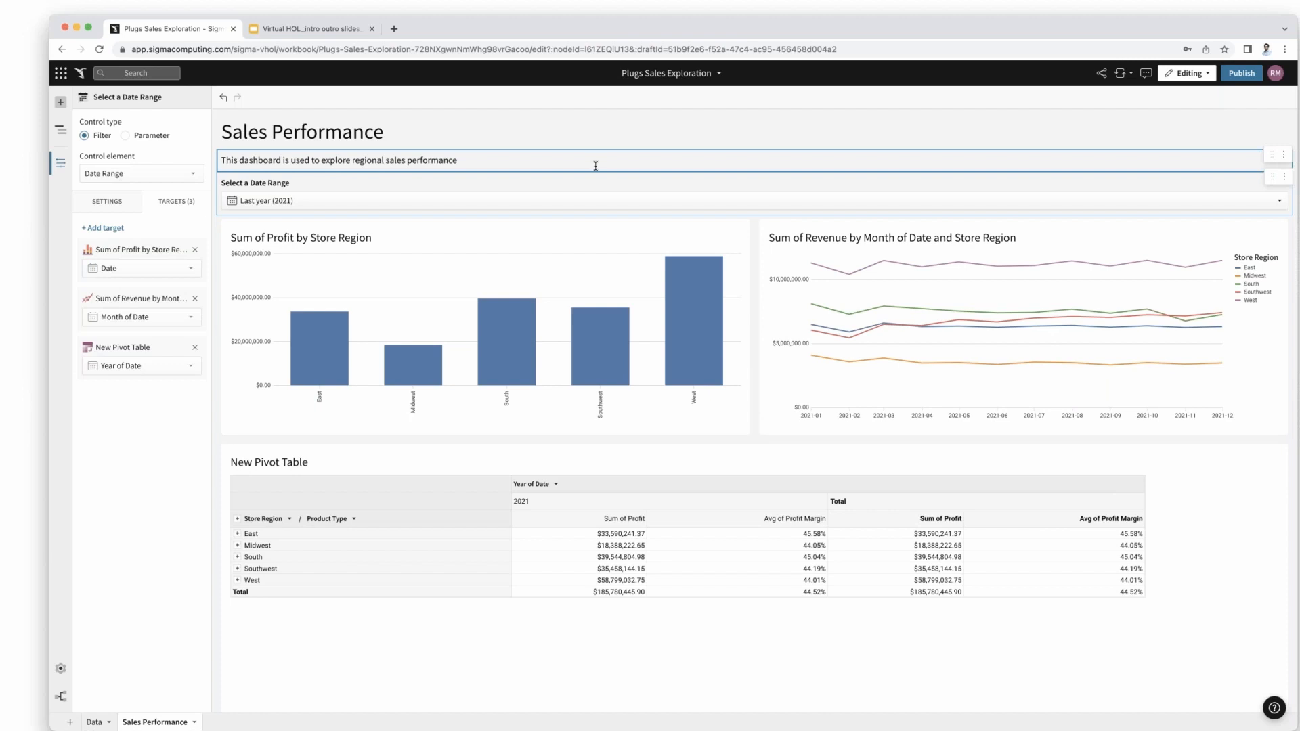
# - Hide the Data page and return to the Sales Performance page
pyautogui.click(111, 723)
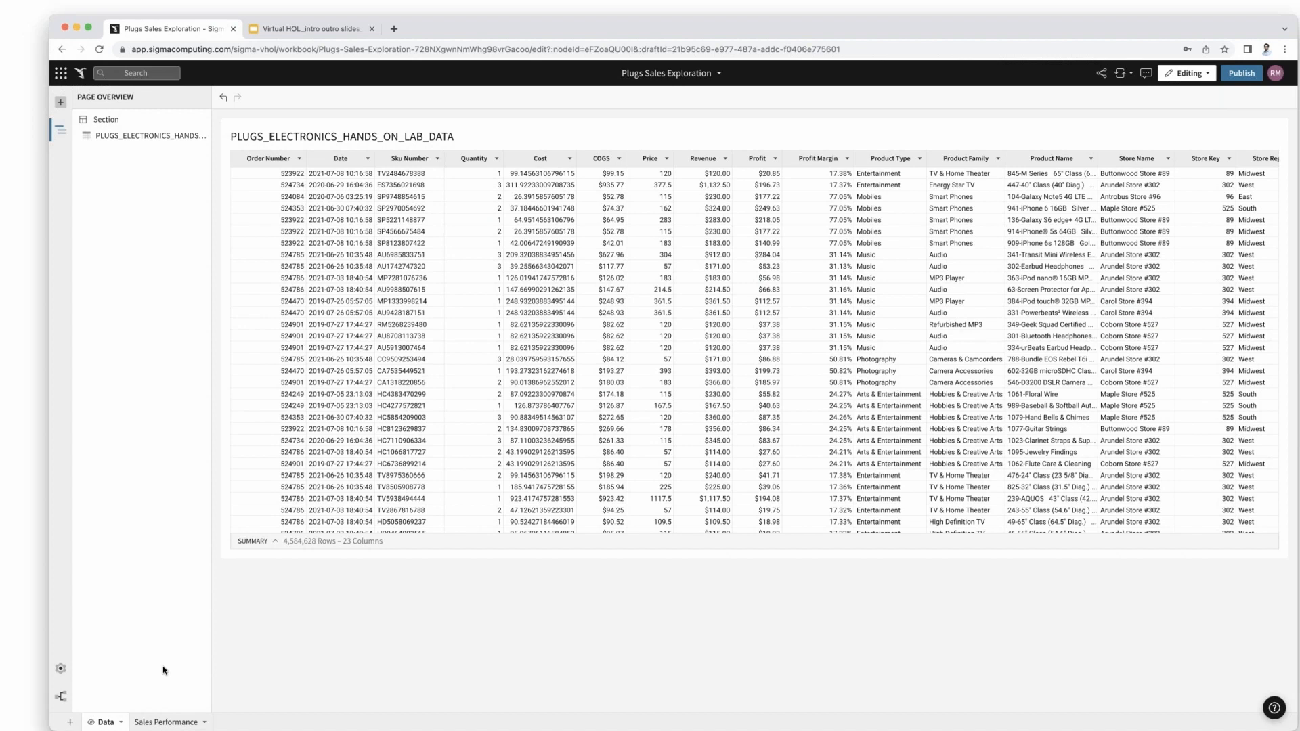
pyautogui.click(166, 722)
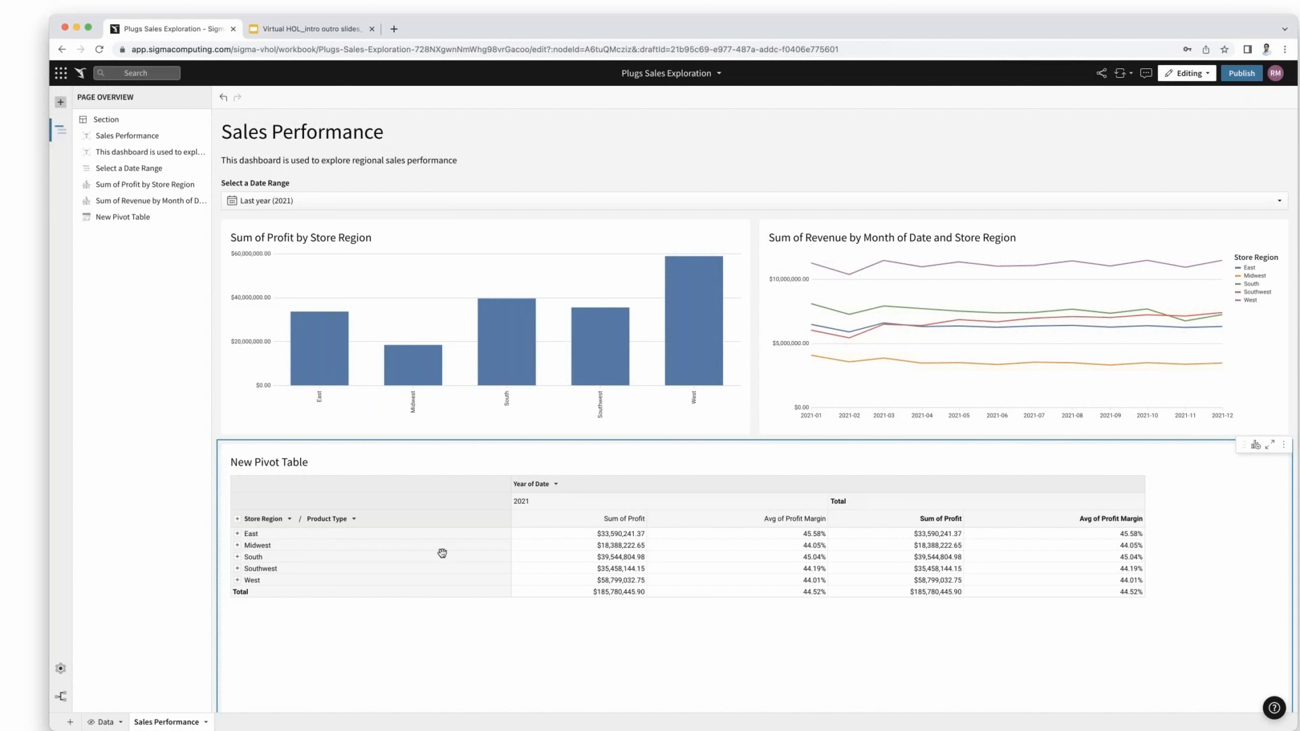
pyautogui.click(720, 73)
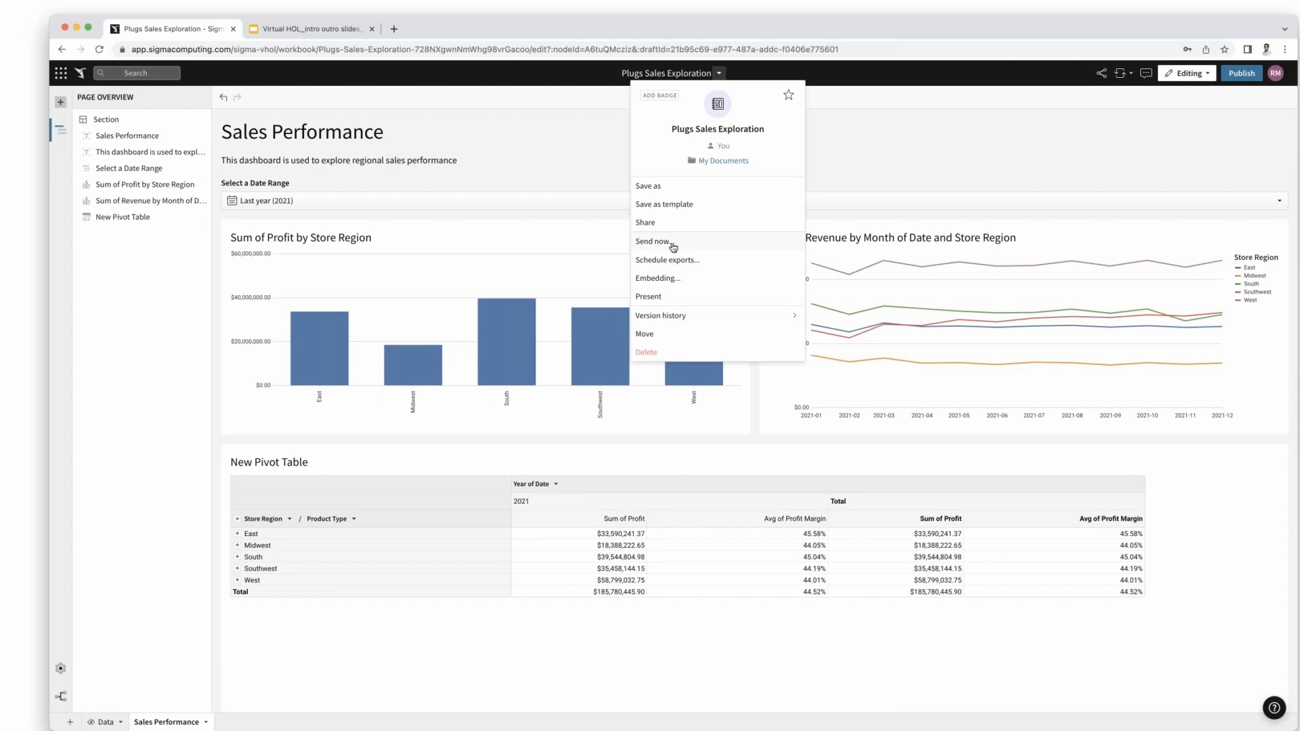
pyautogui.click(863, 88)
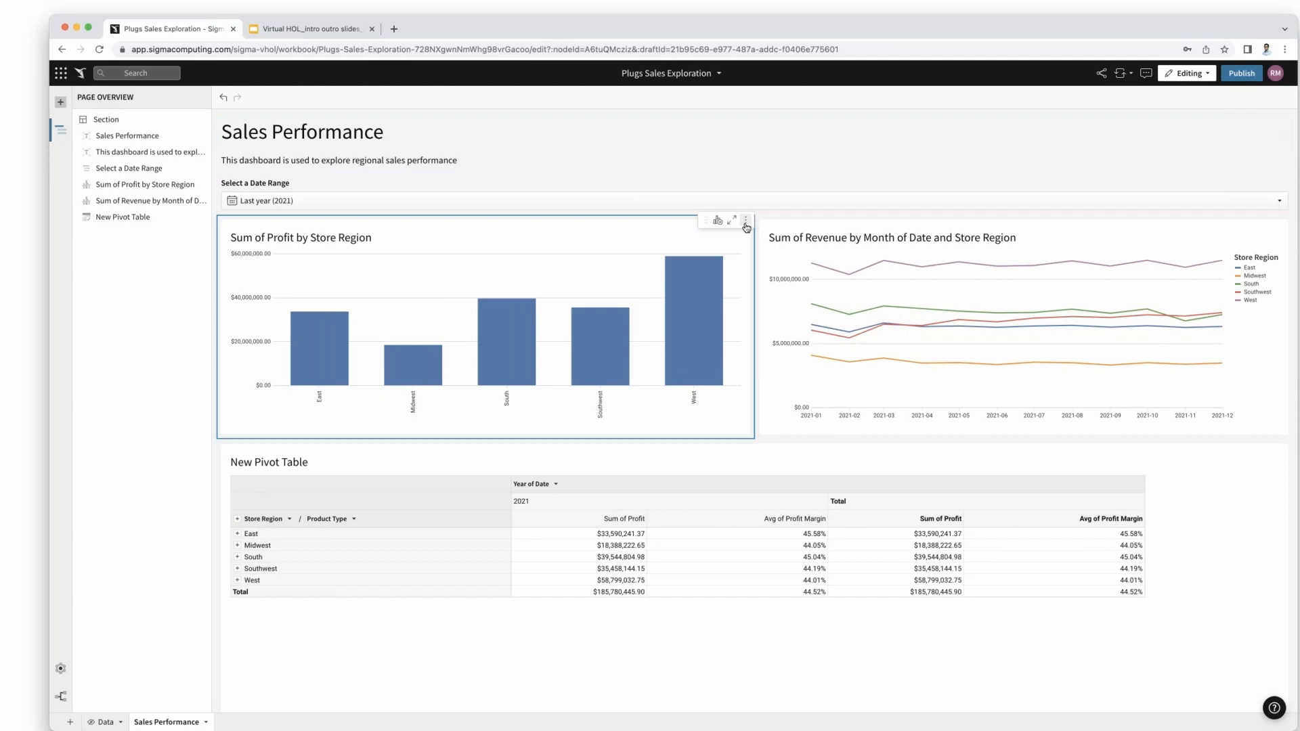
# - Examine the download formats for the Sum of Profit by Store Region chart and the workbook's Send Now email and attachment options
pyautogui.click(746, 222)
pyautogui.moveTo(734, 254)
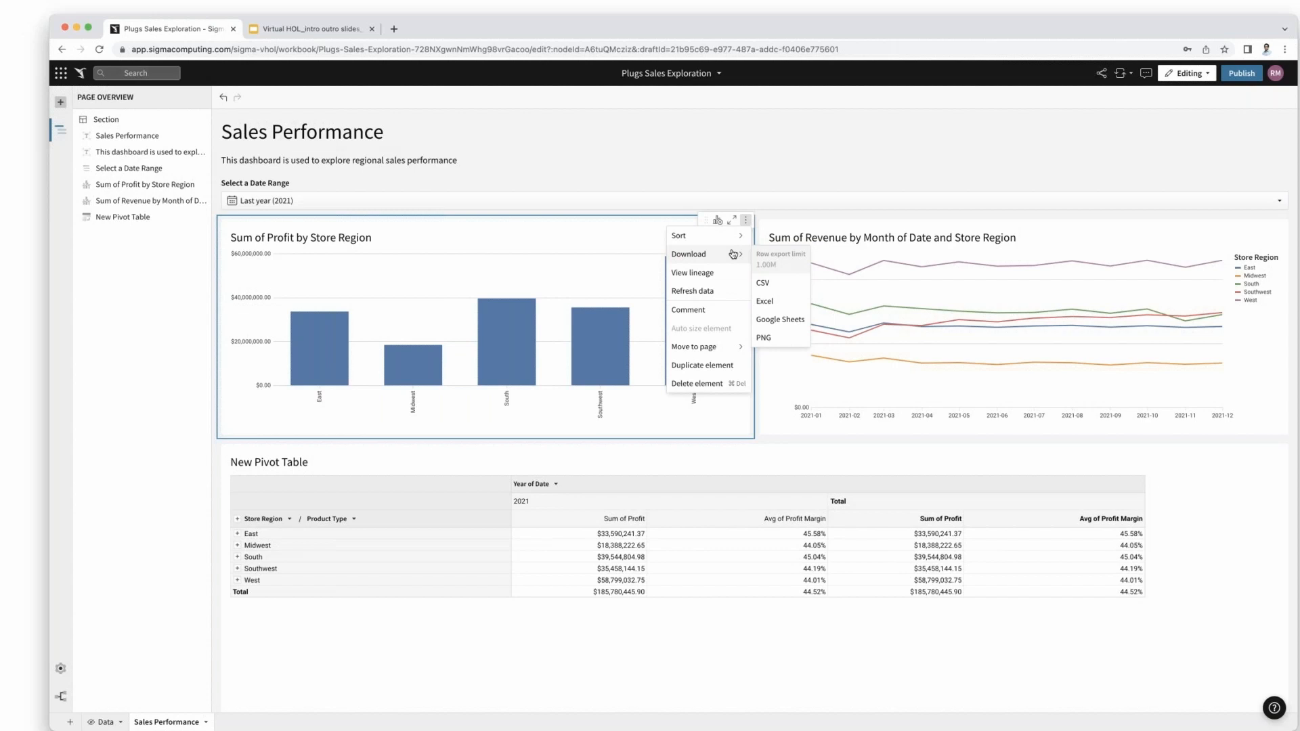
pyautogui.click(719, 73)
pyautogui.click(719, 73)
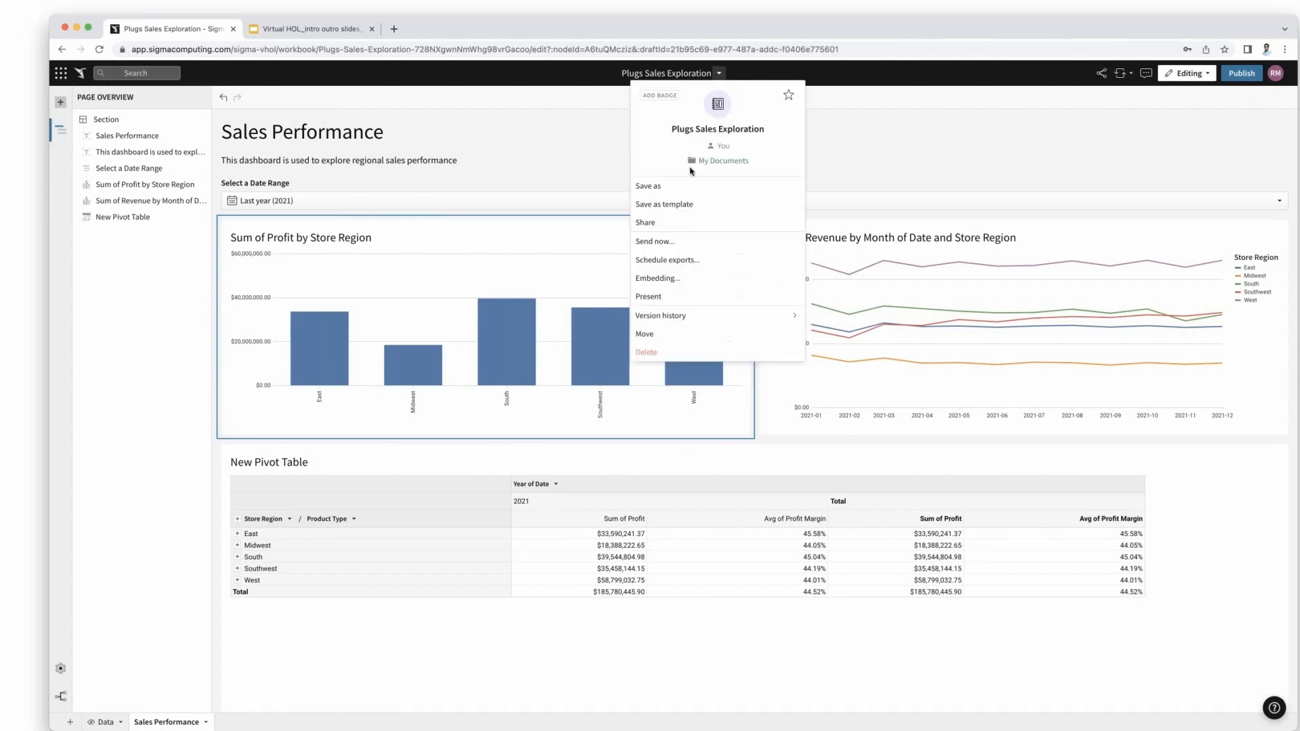
pyautogui.click(693, 242)
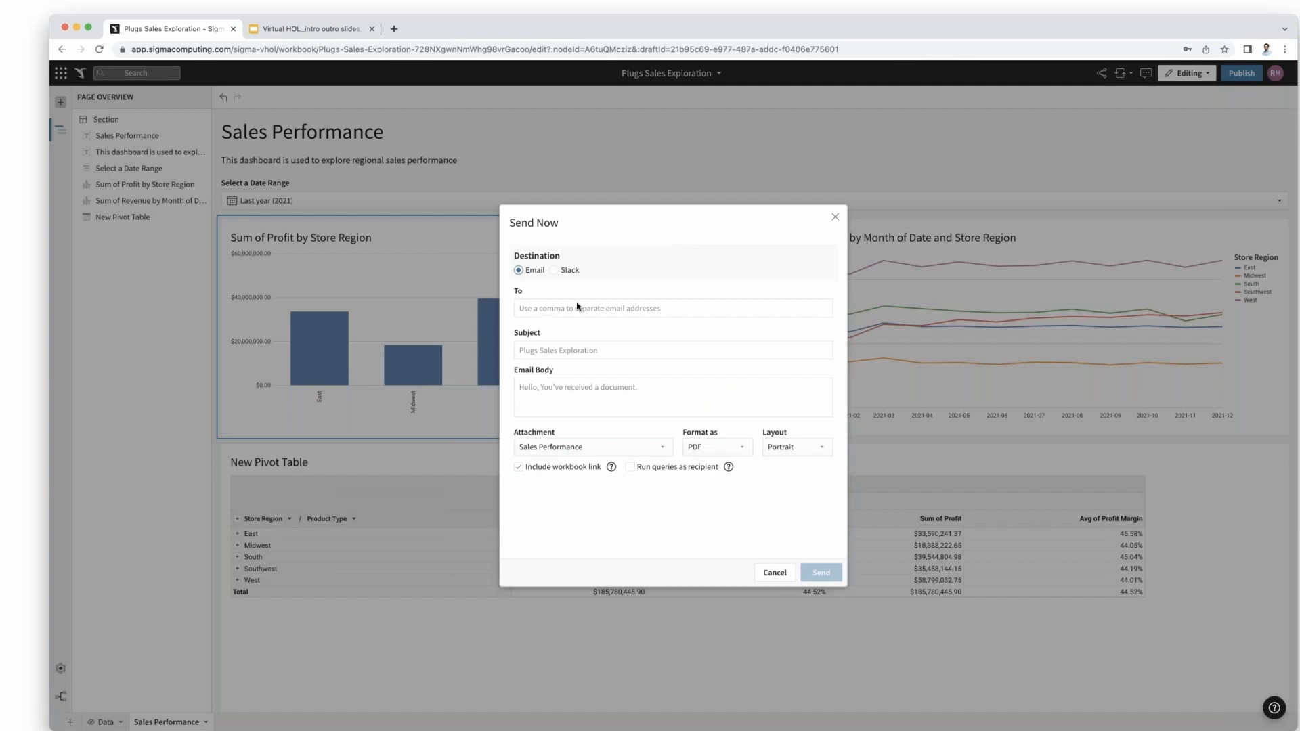
pyautogui.click(615, 452)
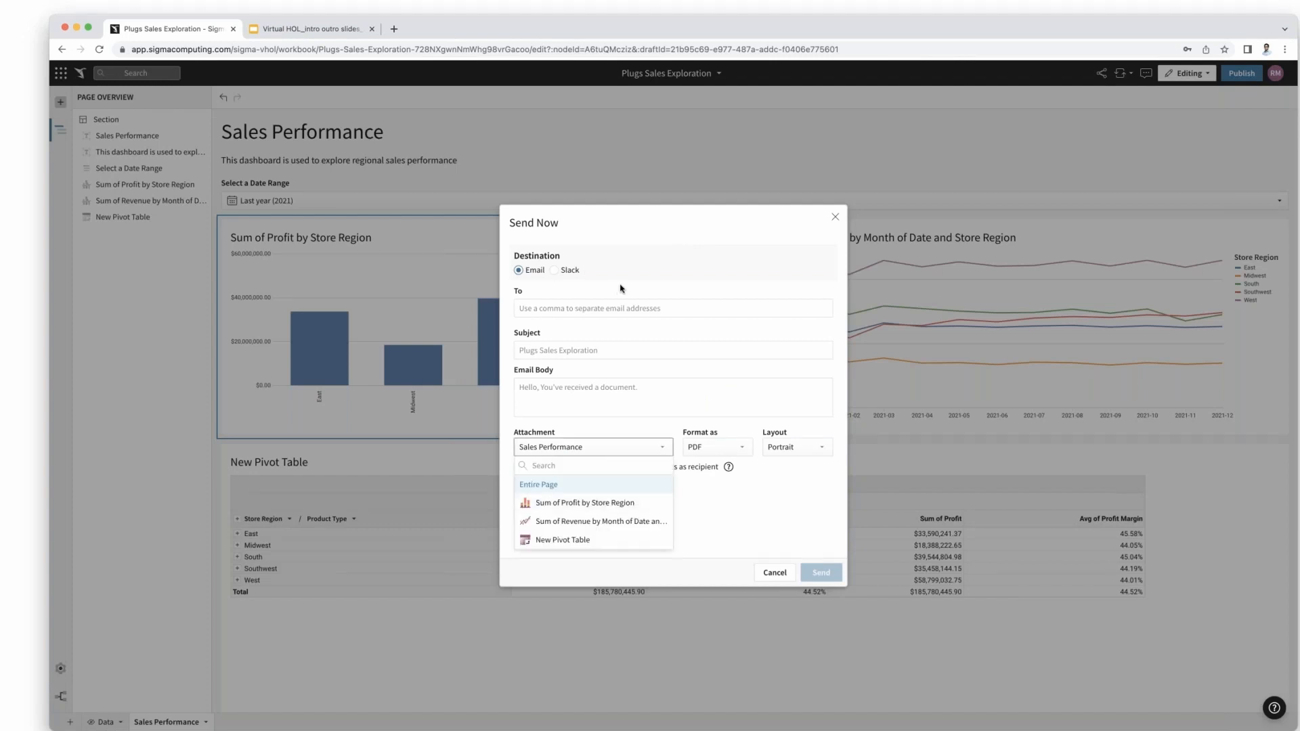
pyautogui.click(629, 307)
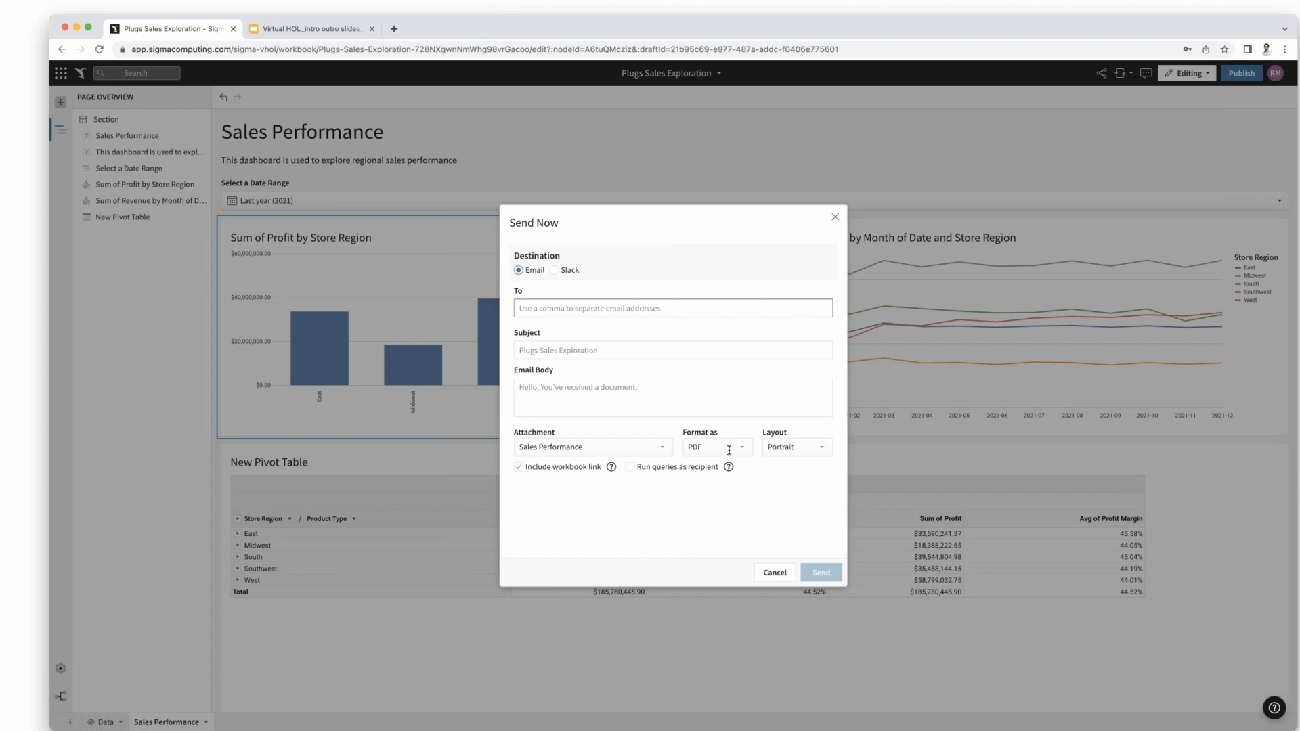
pyautogui.click(776, 574)
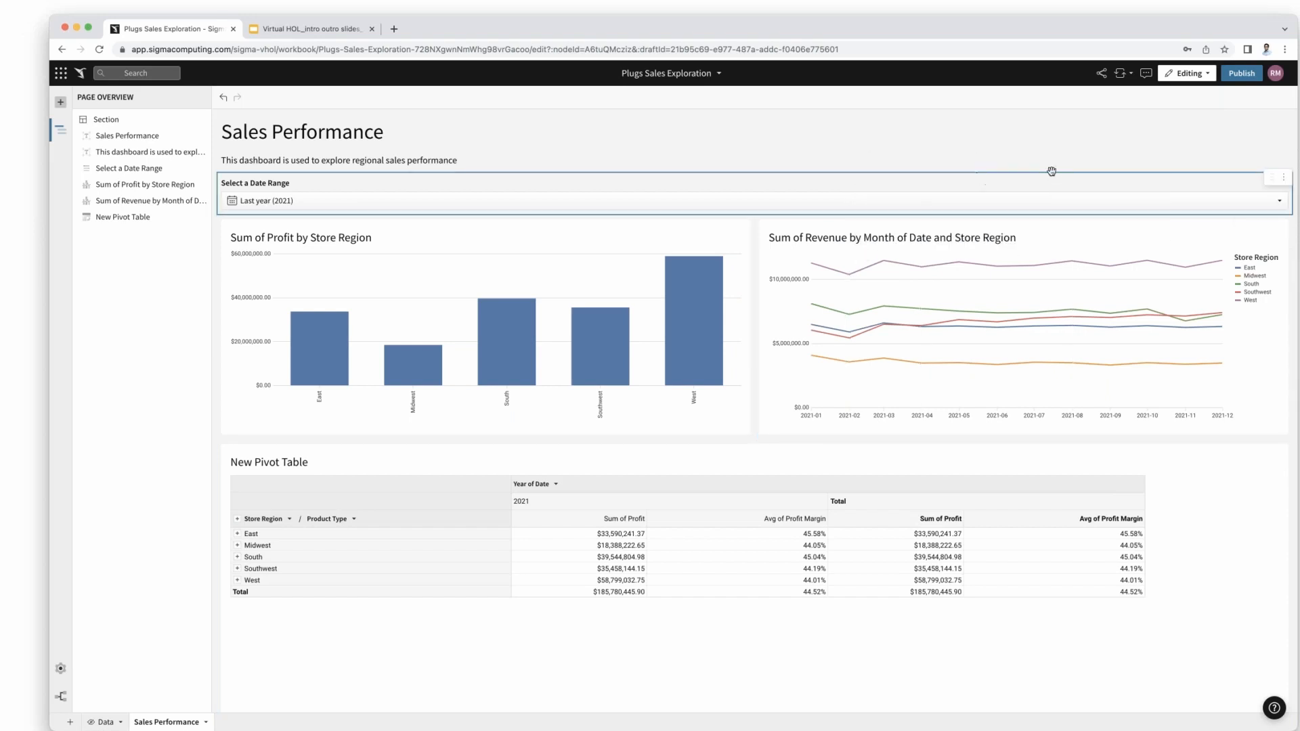
# - Publish the Plugs Sales Exploration workbook and preview it as an explorer
pyautogui.click(1233, 77)
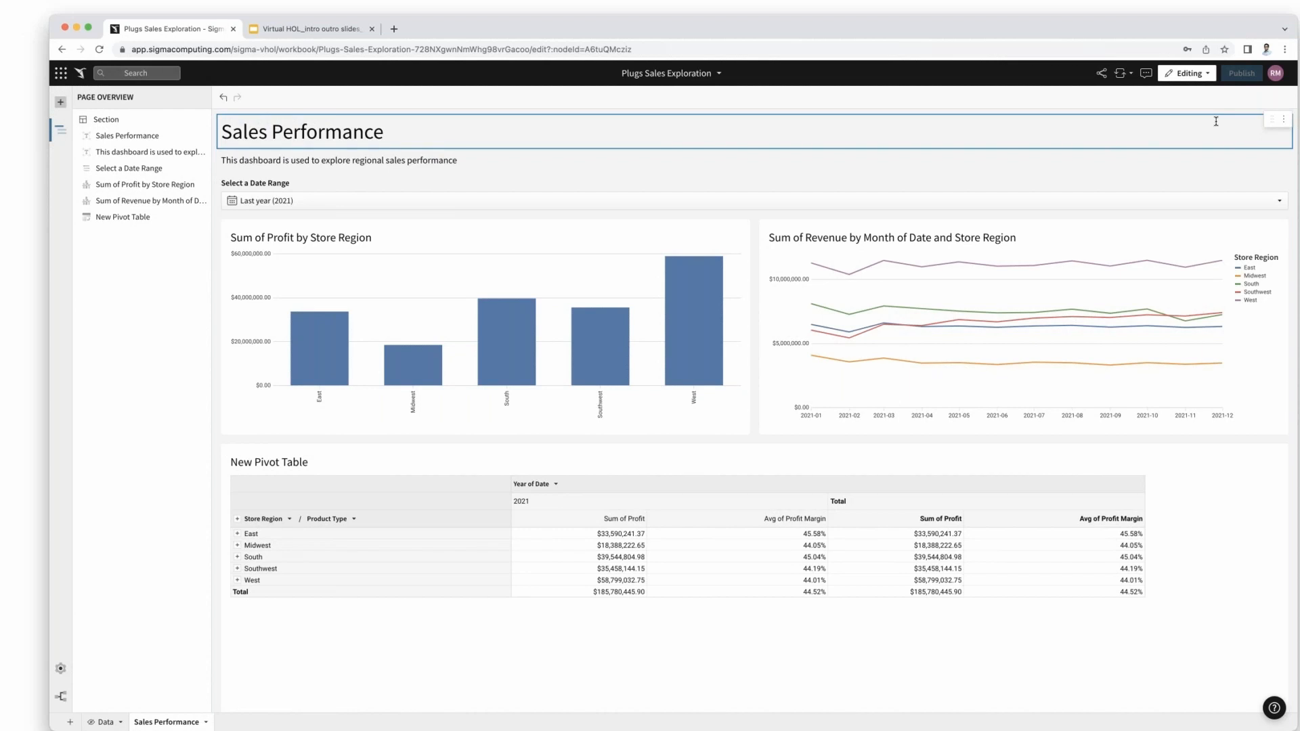
pyautogui.click(1194, 75)
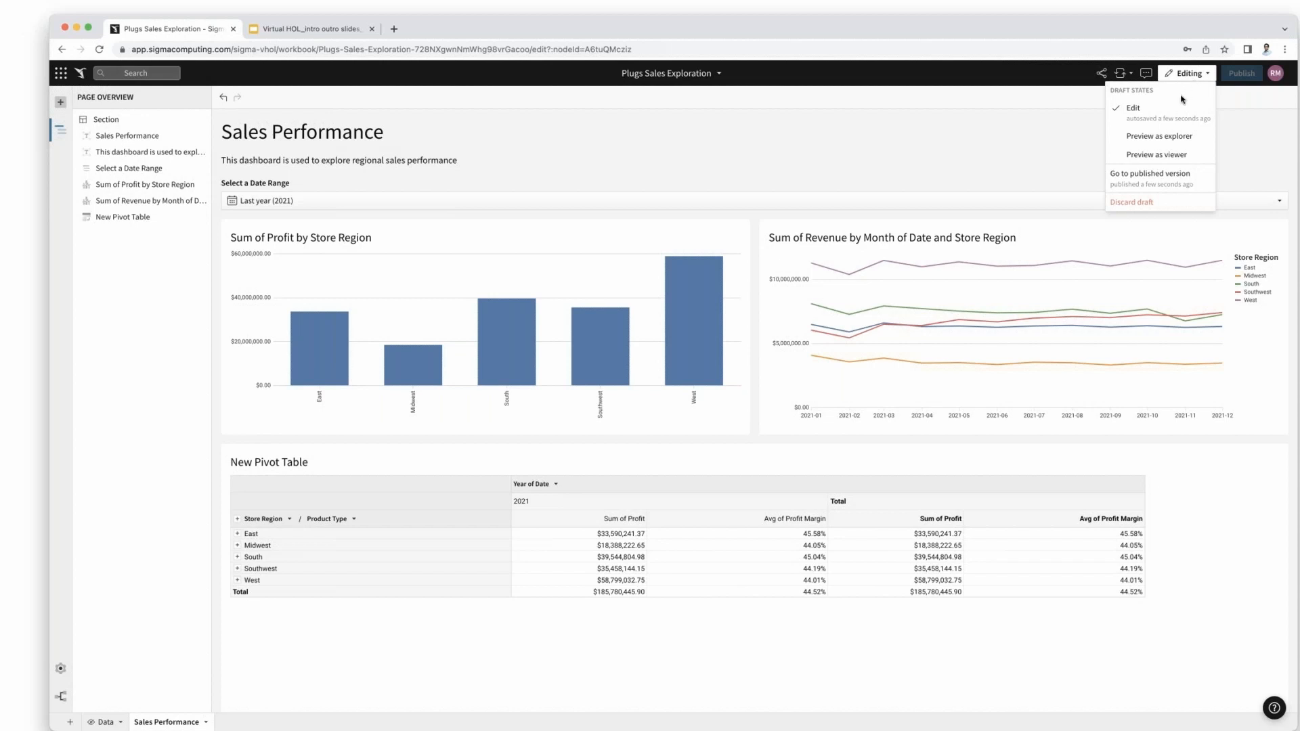
pyautogui.click(1175, 143)
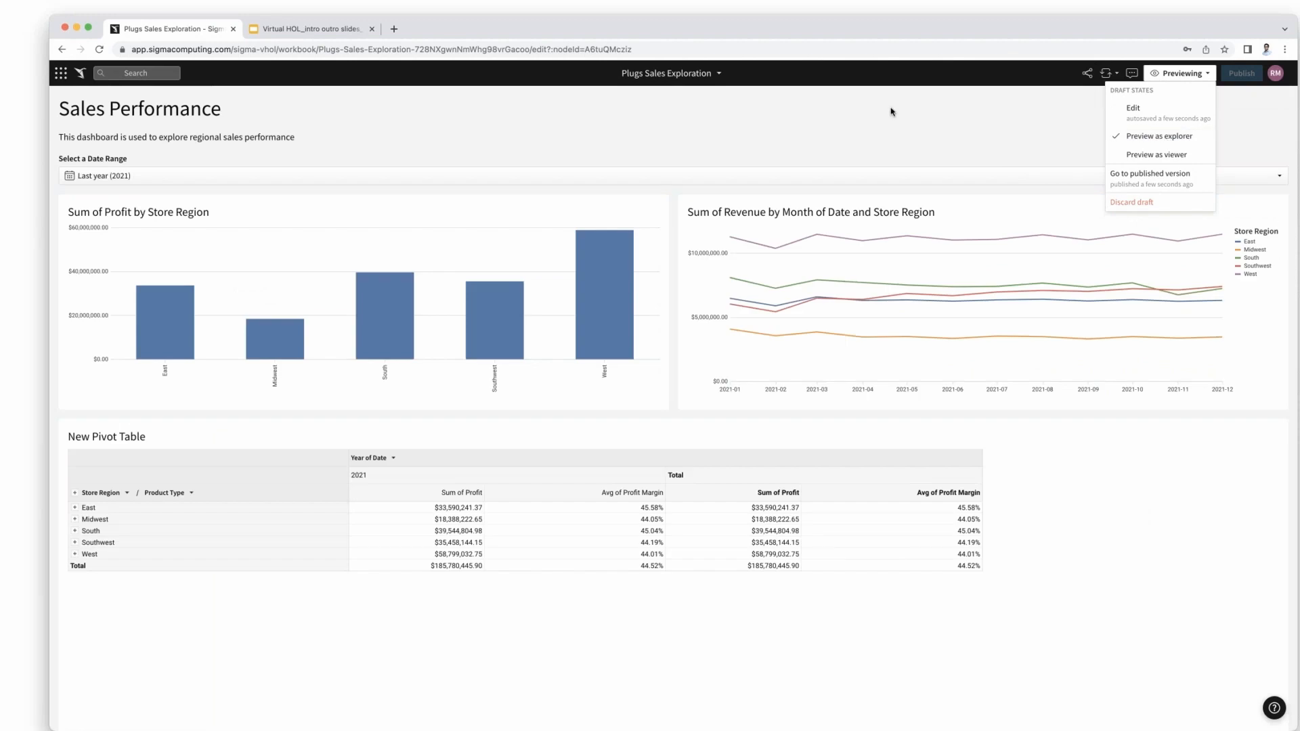
pyautogui.click(892, 112)
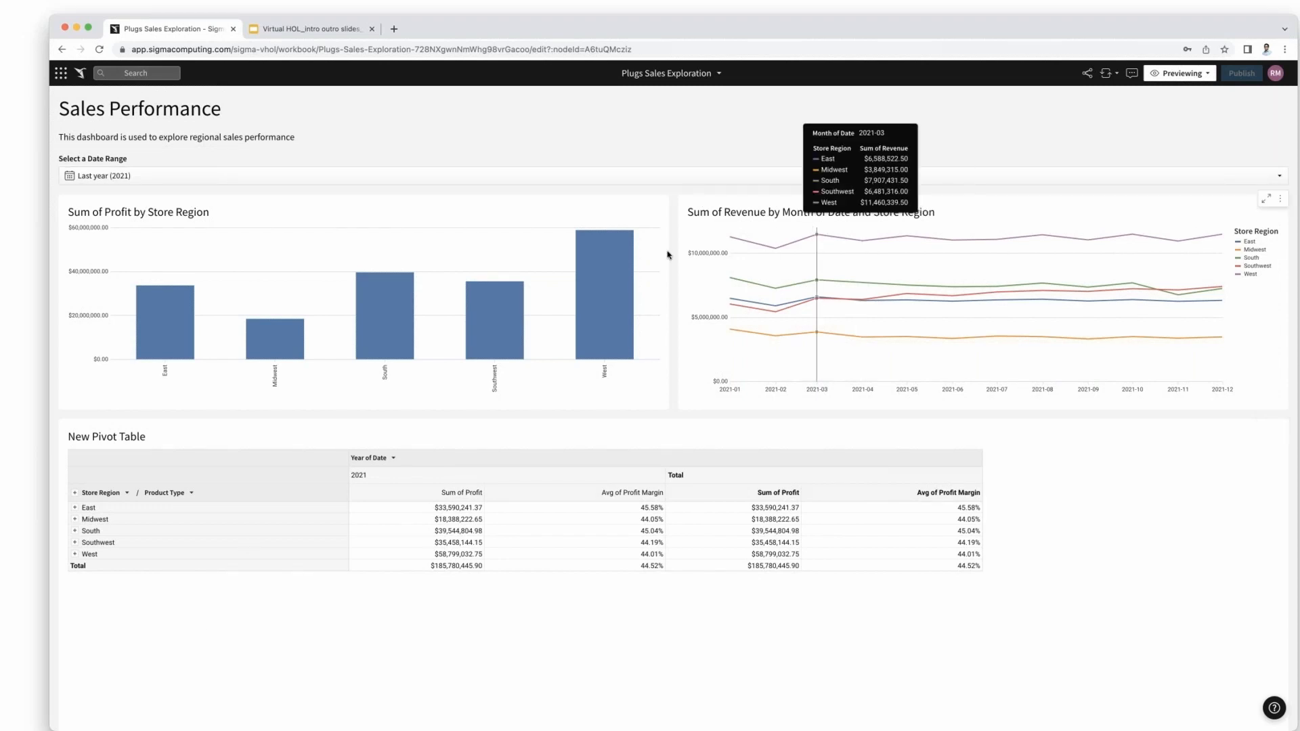
# - Show the underlying data of the South bar in the profit chart and collapse the rows to the store region level
pyautogui.moveTo(372, 317)
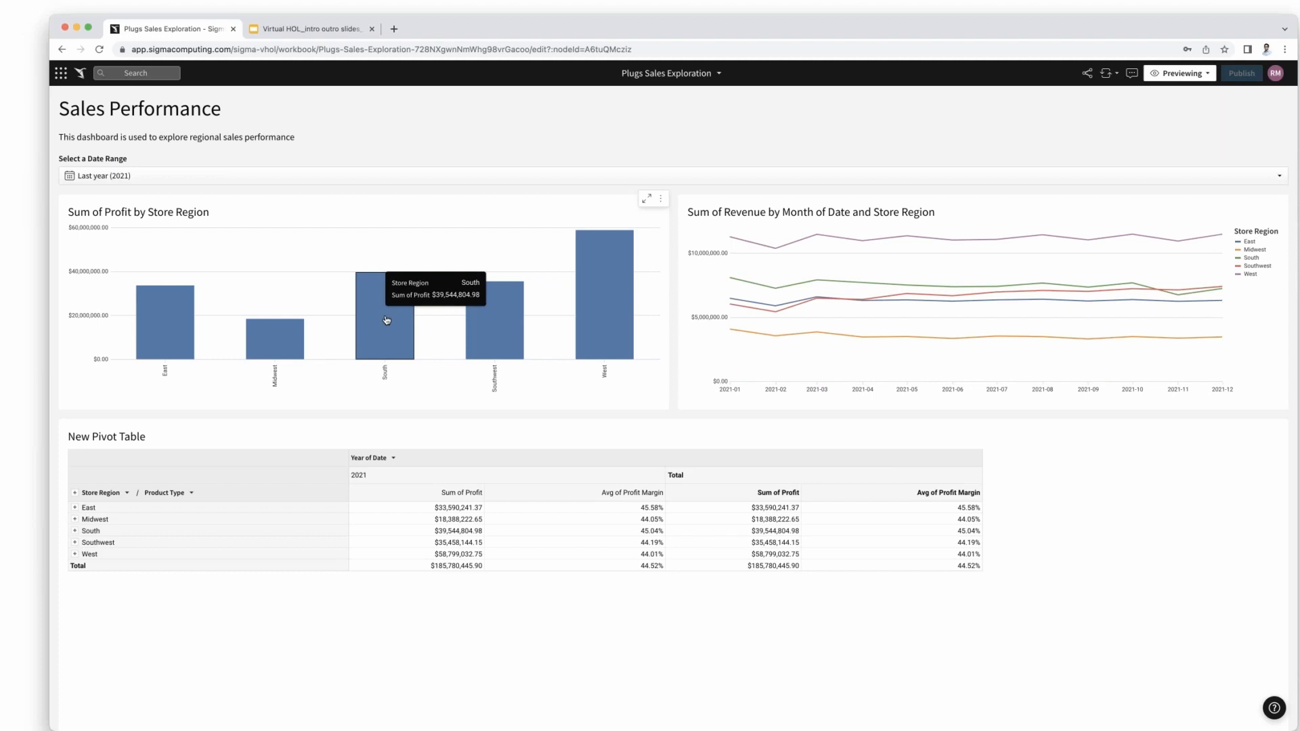
pyautogui.click(387, 321)
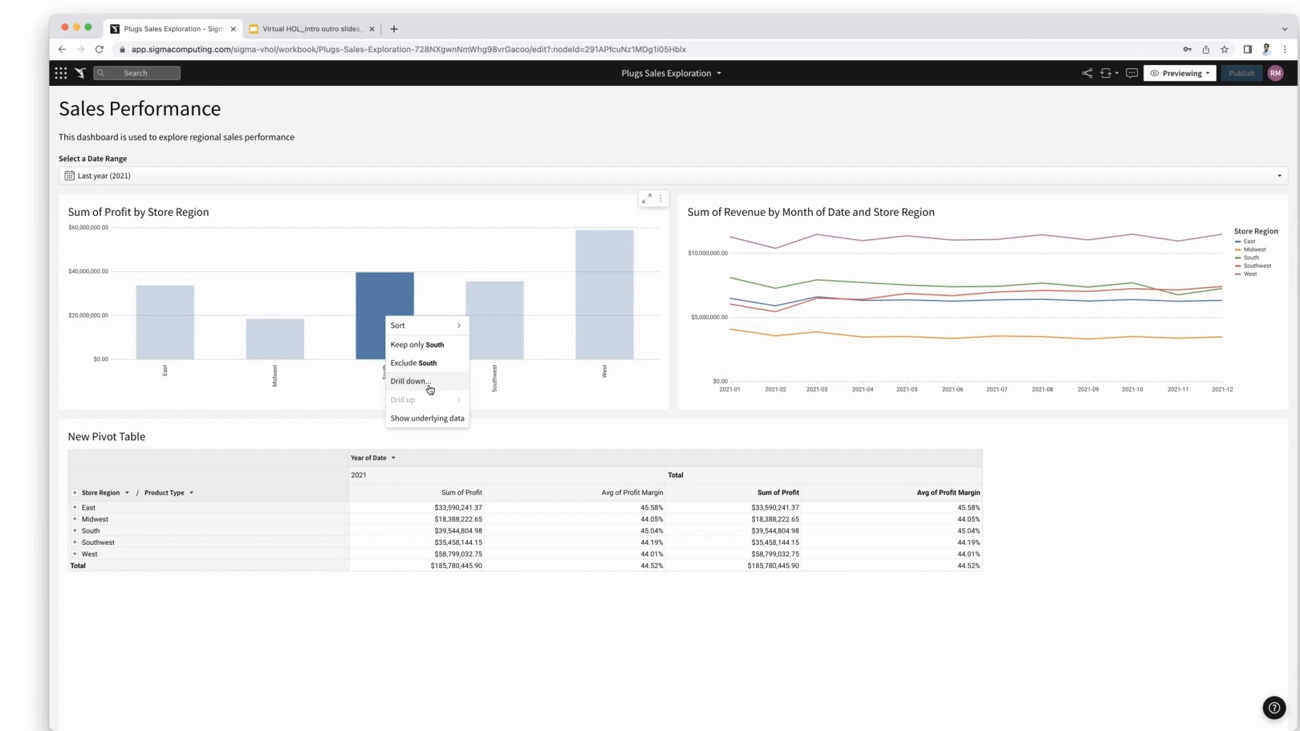
pyautogui.click(435, 420)
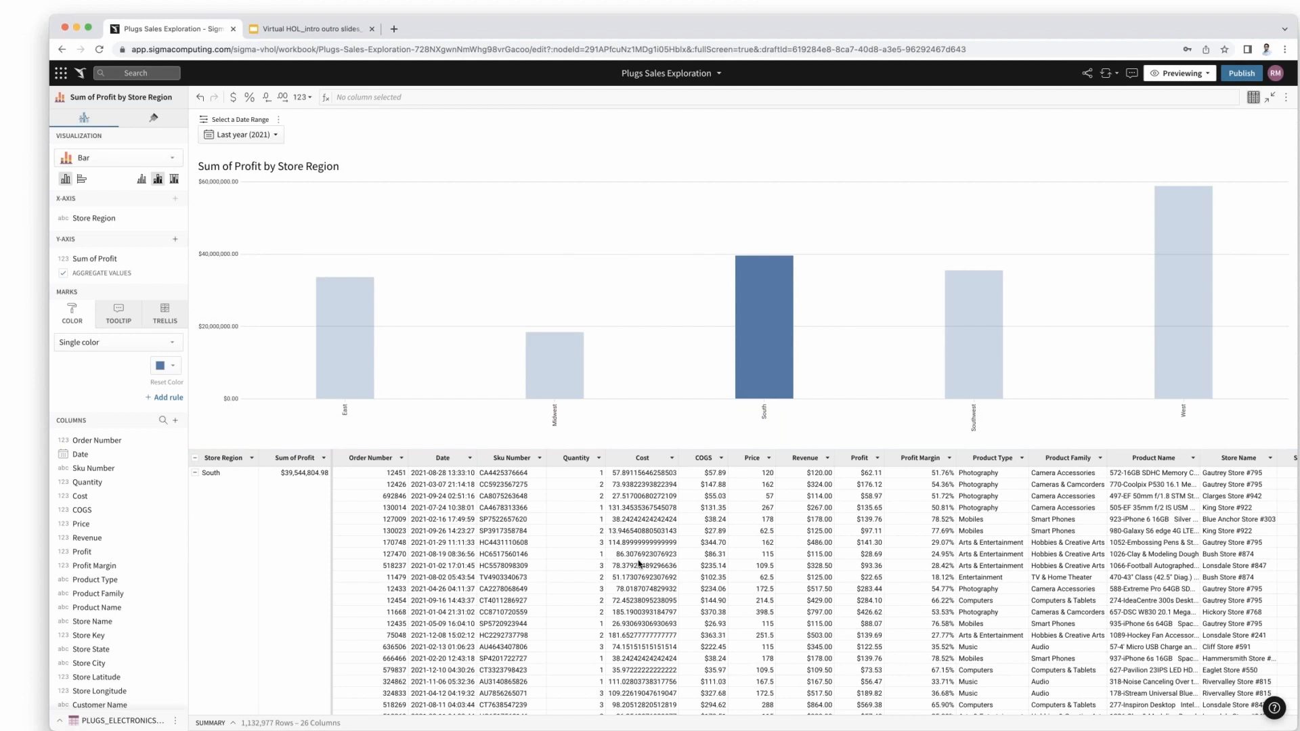
pyautogui.scroll(-2, 640, 564)
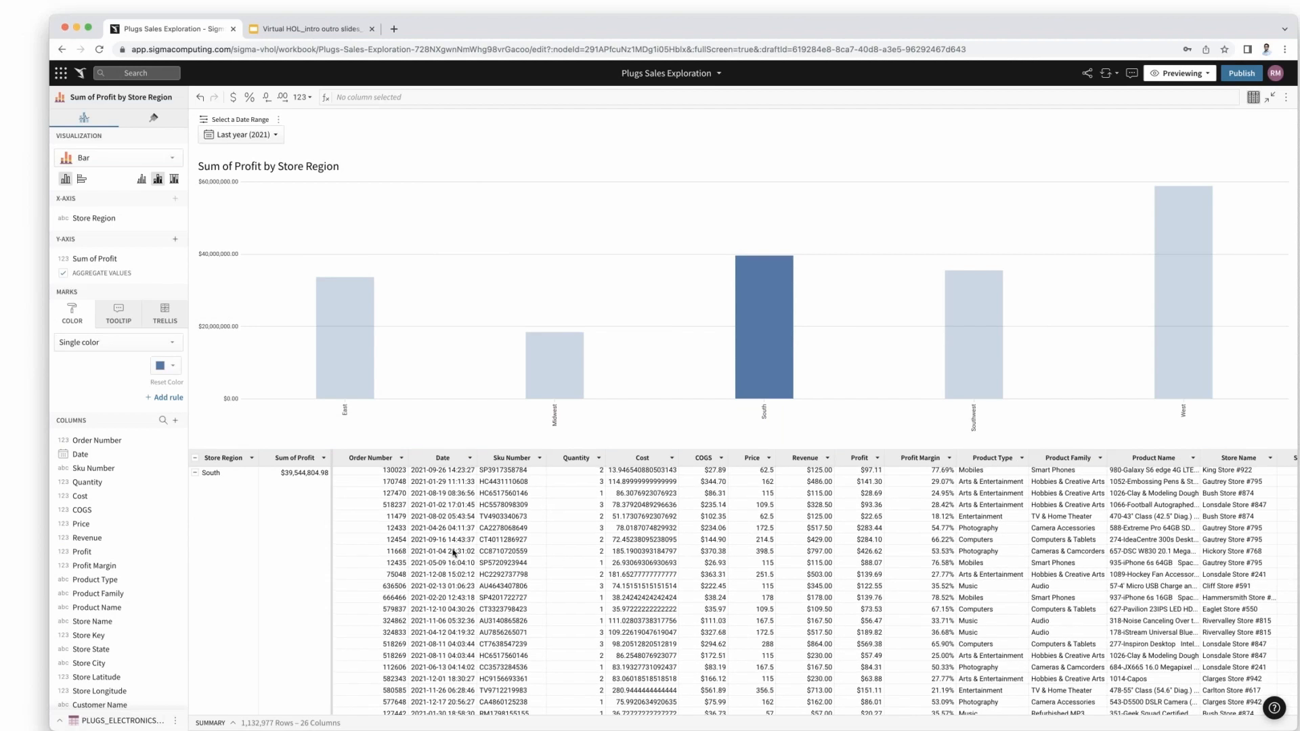
pyautogui.click(196, 461)
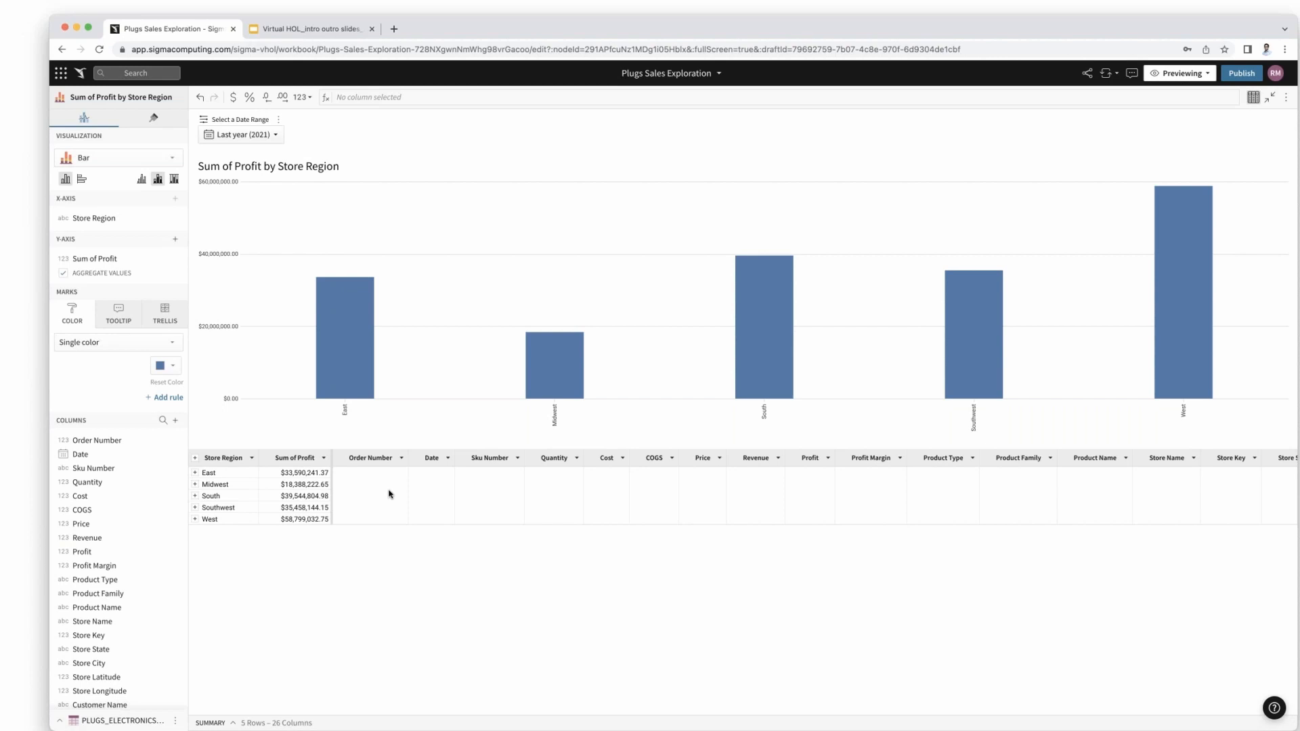
# - Drill down from the South bar by Product Family
pyautogui.click(747, 352)
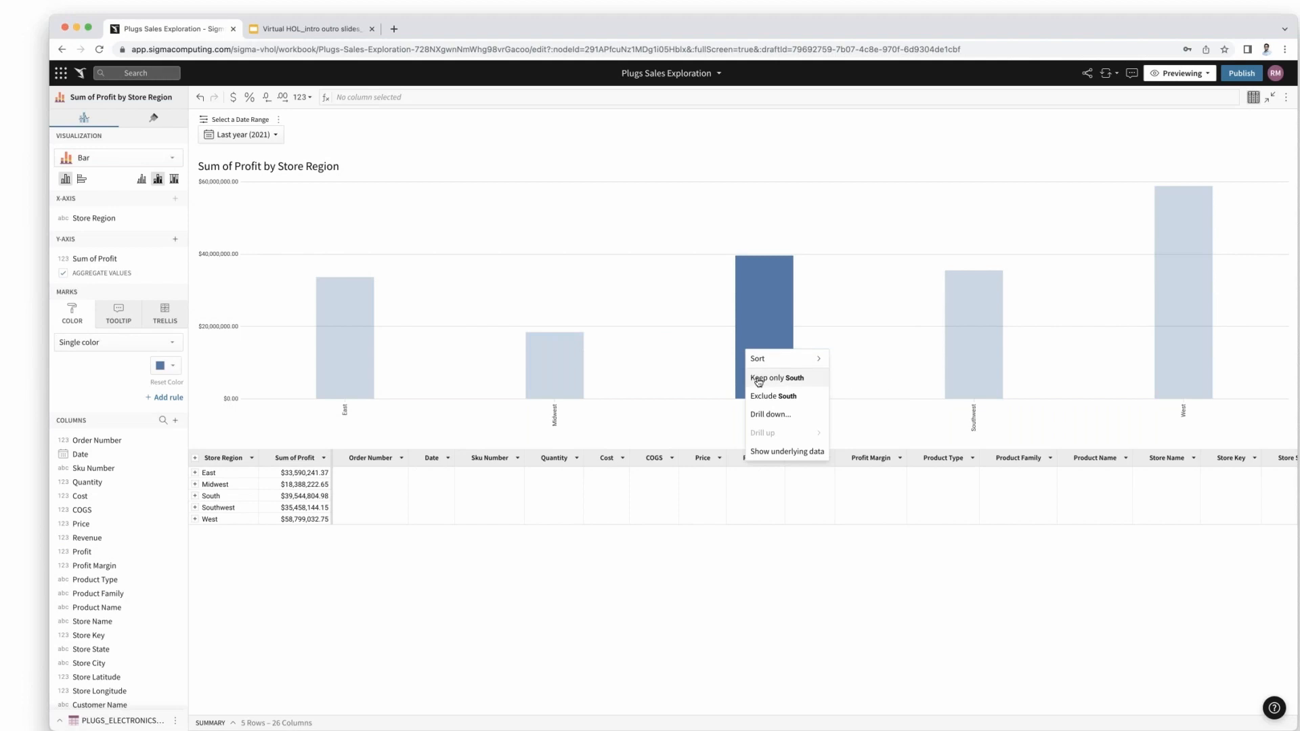
pyautogui.click(773, 414)
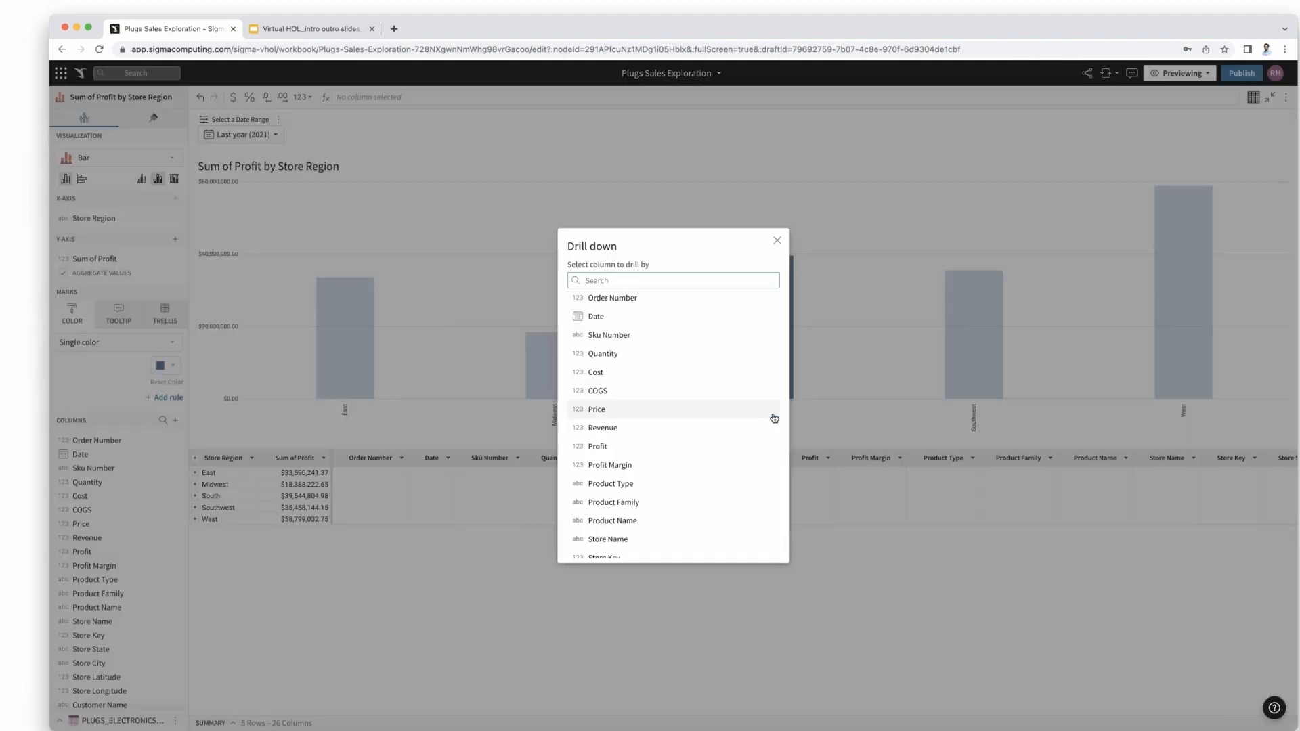
pyautogui.click(654, 505)
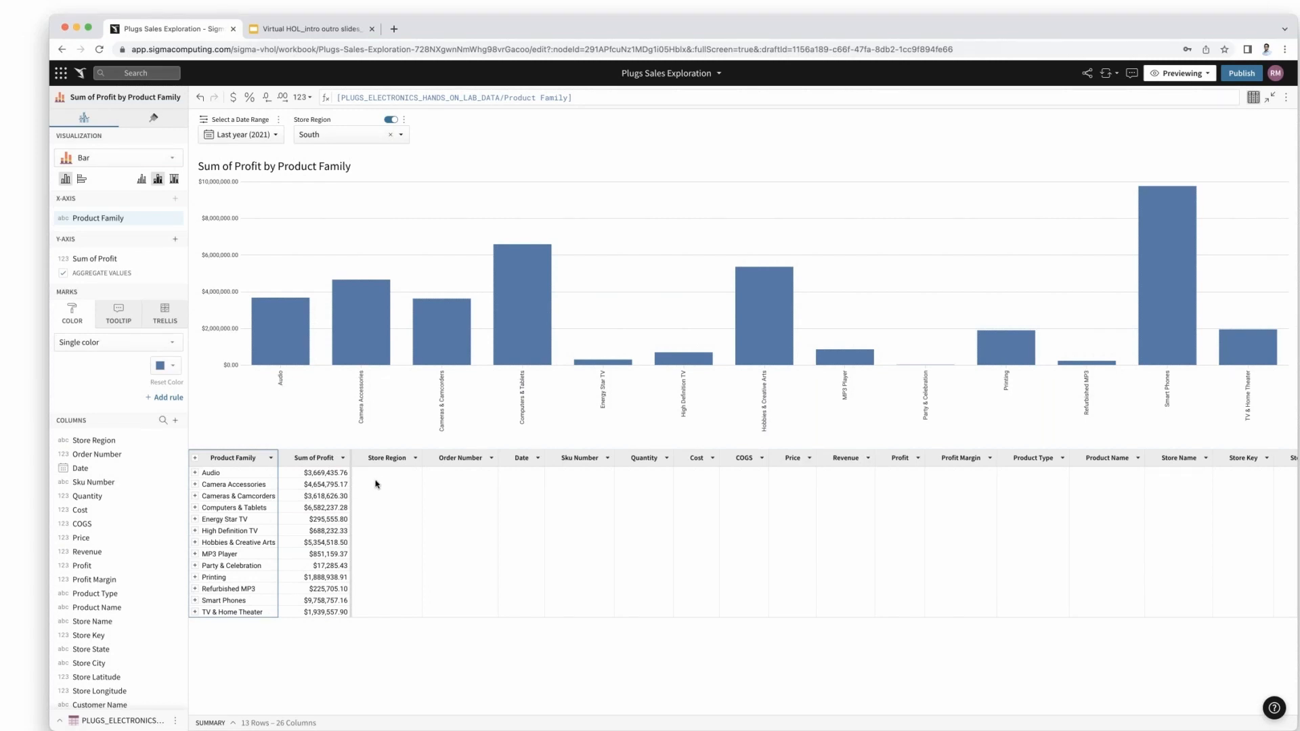
# - Drill down from the Computers & Tablets bar by Store Name
pyautogui.moveTo(510, 358)
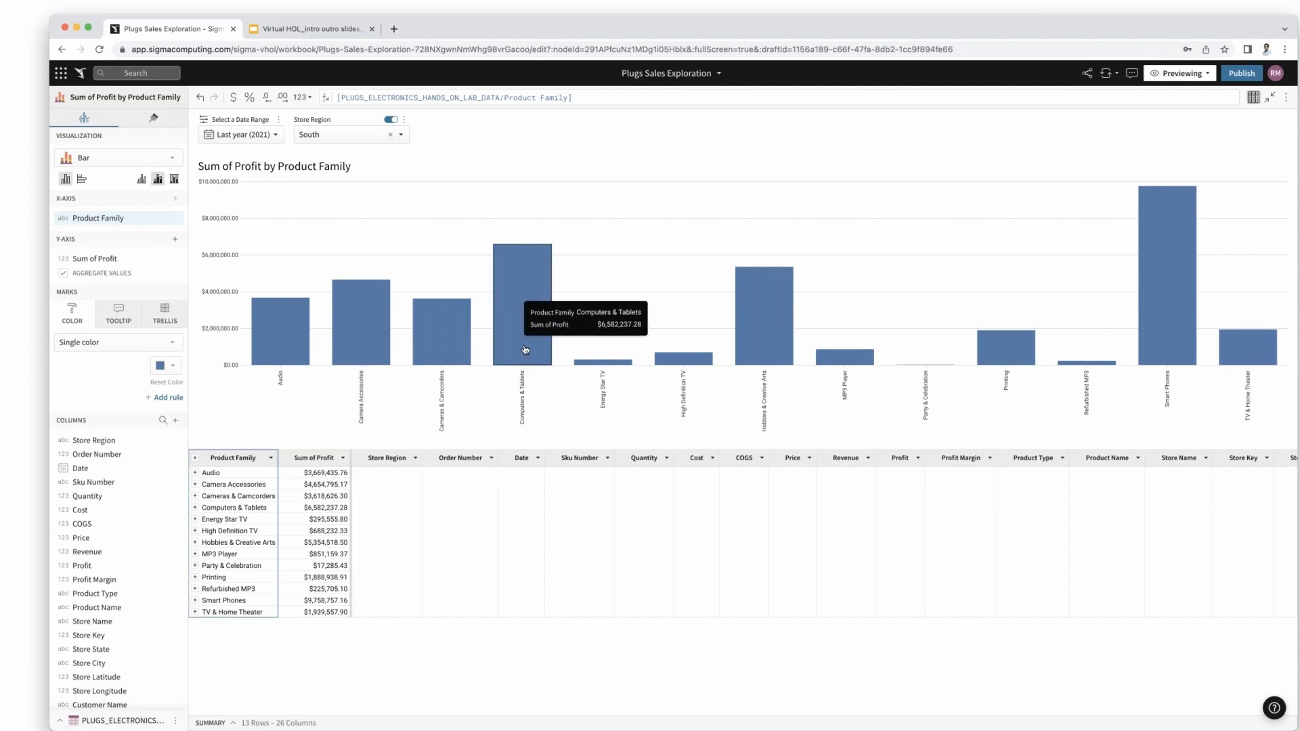
pyautogui.click(525, 350)
pyautogui.click(572, 412)
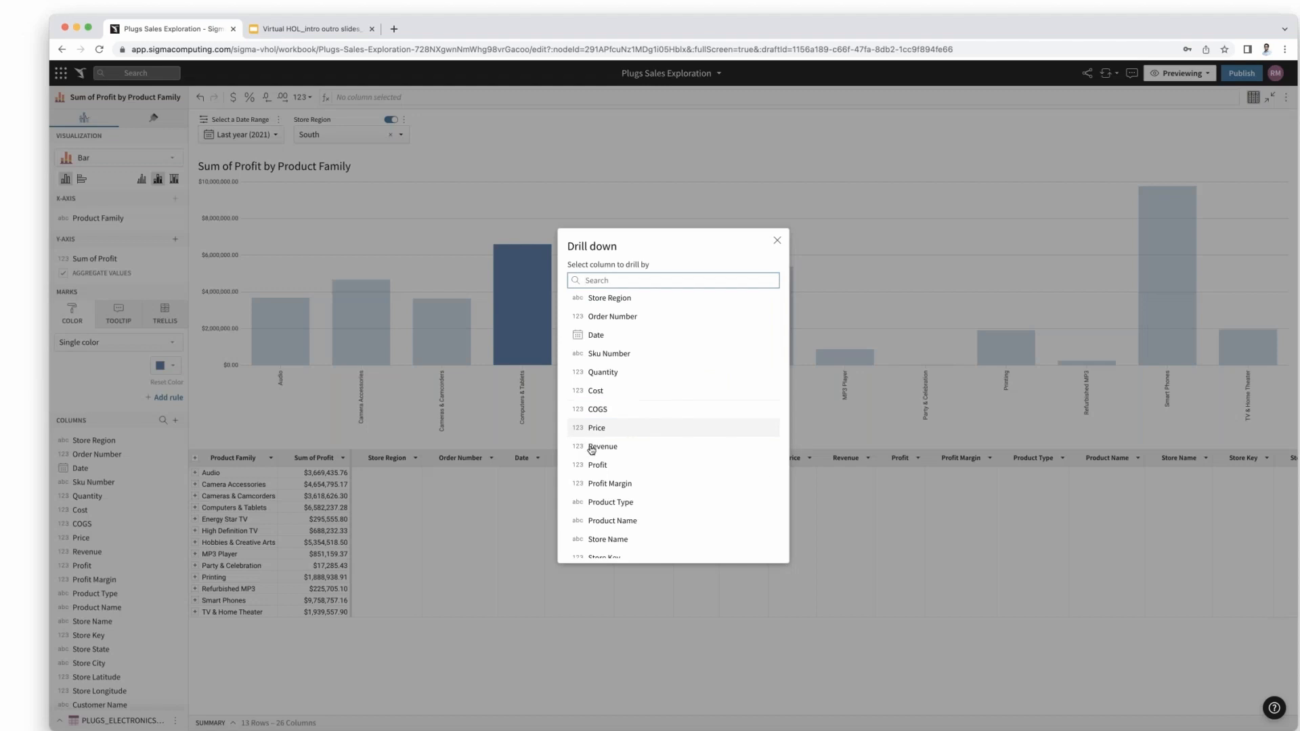
pyautogui.scroll(-2, 609, 470)
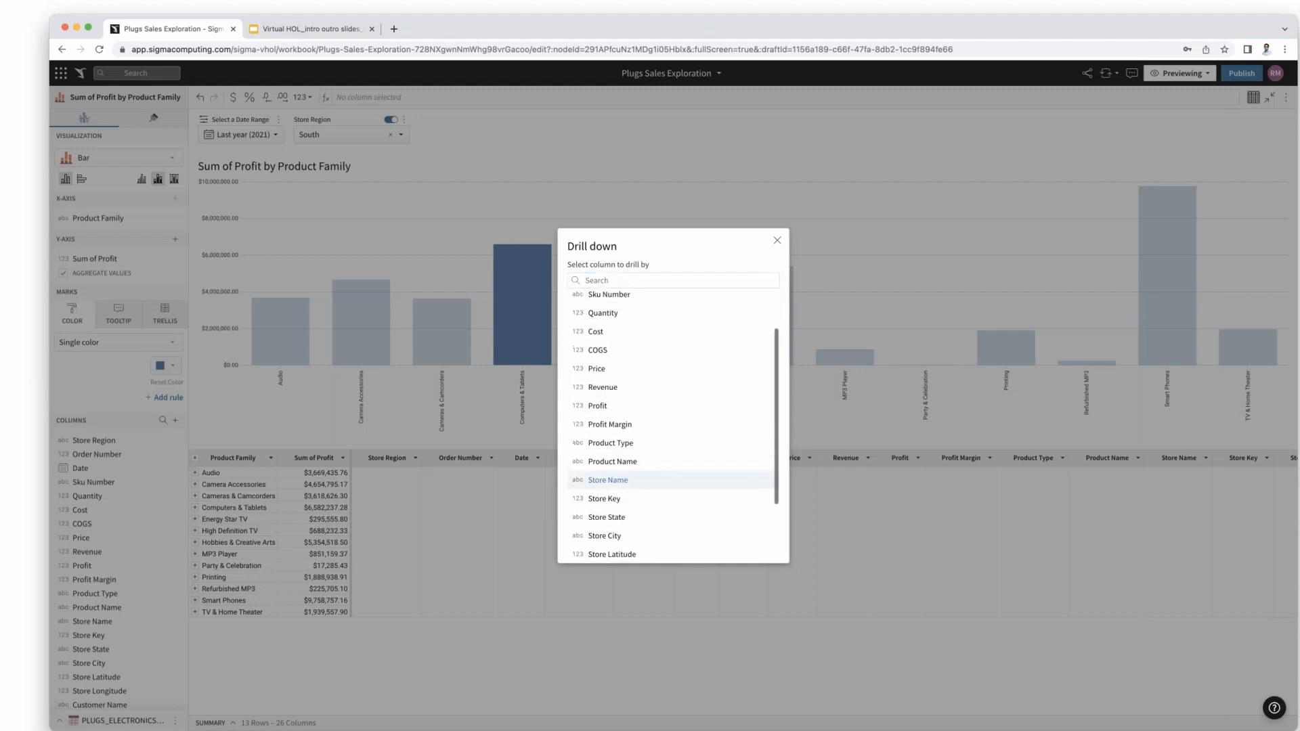
pyautogui.click(608, 480)
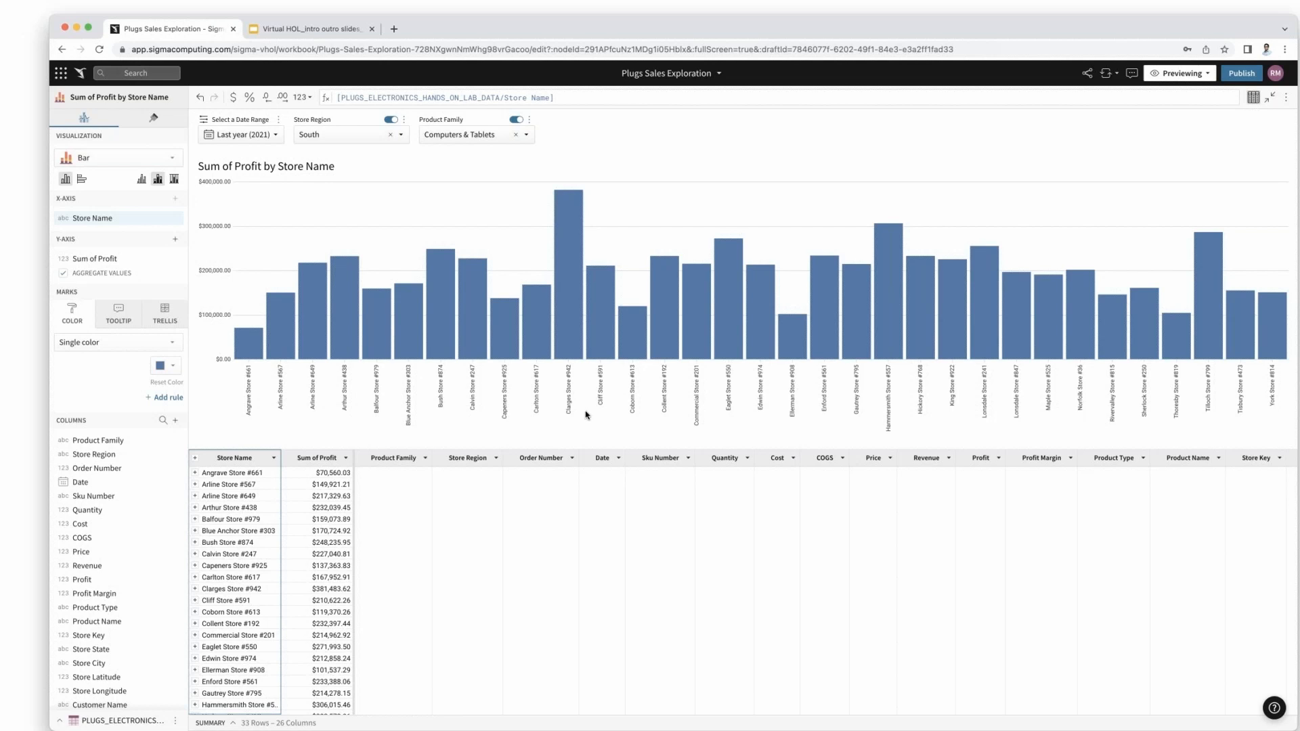
# - Change the Sum of Profit column's formula to Sum([Profit]) / CountDistinct([Customer Name])
pyautogui.click(338, 459)
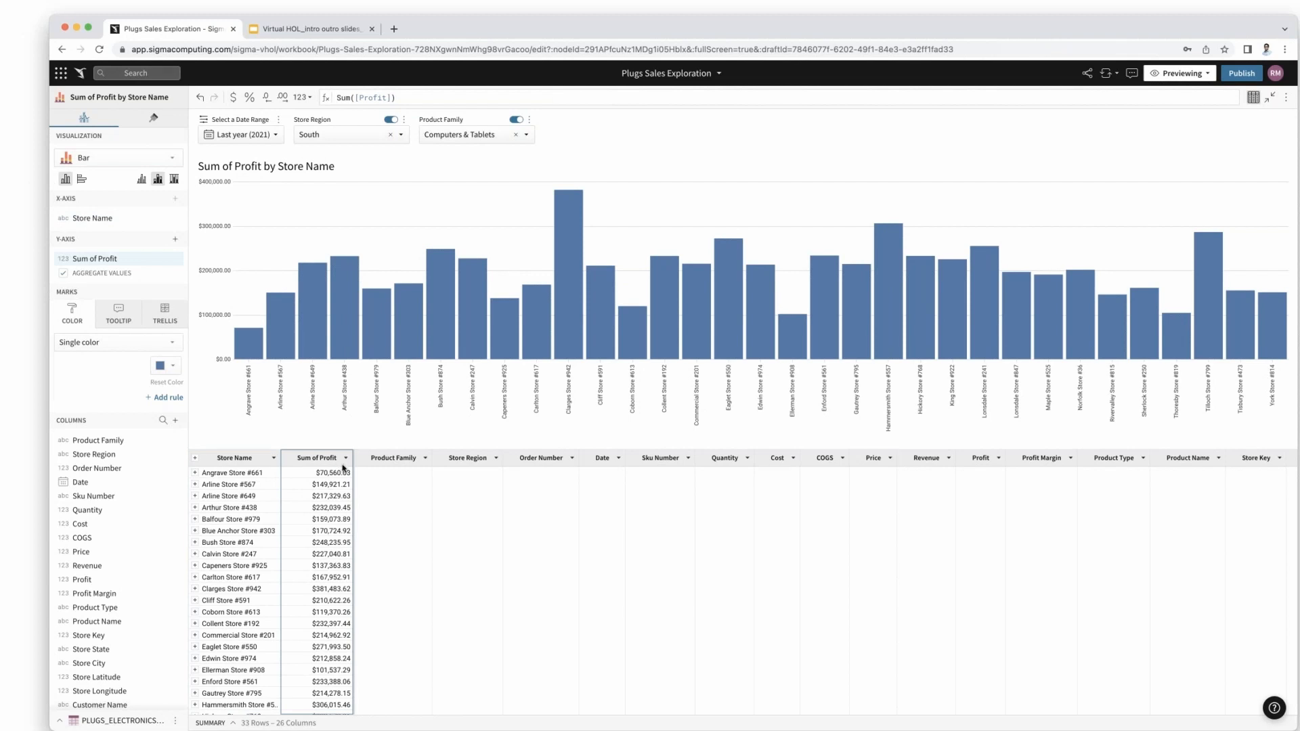
pyautogui.click(407, 98)
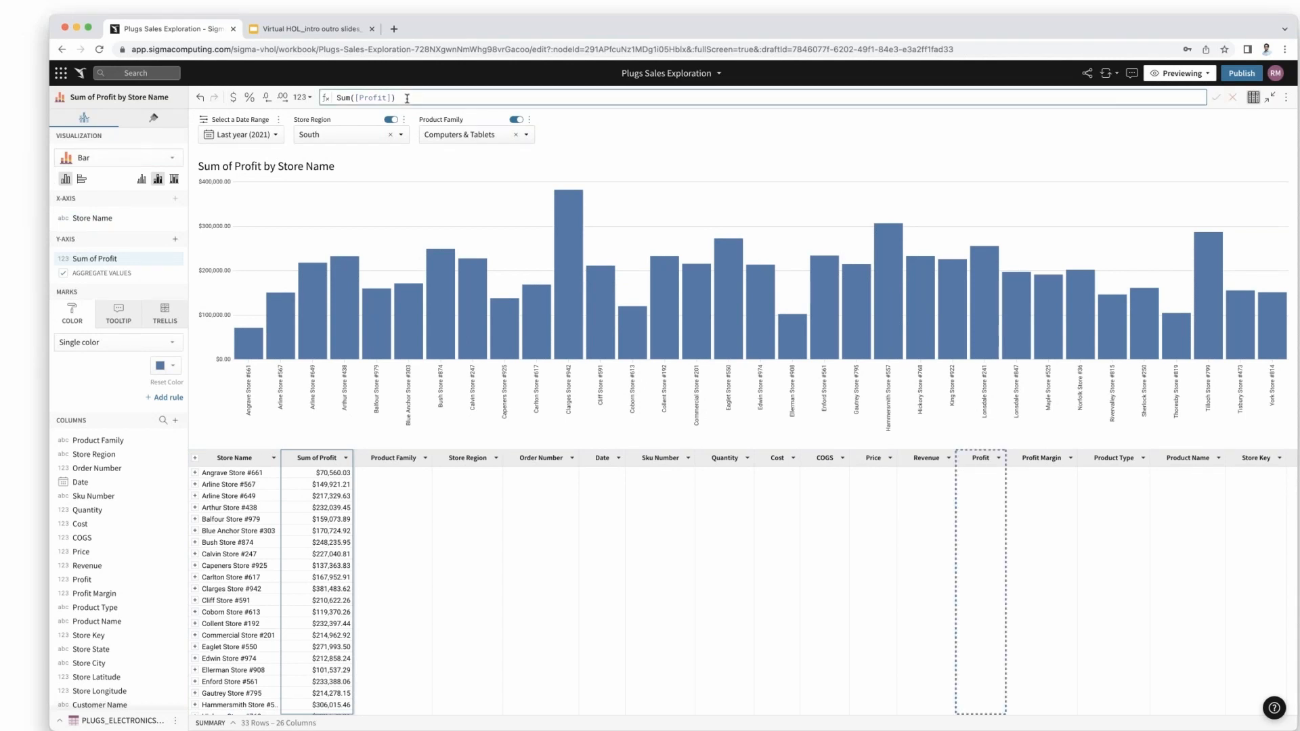
pyautogui.write('/')
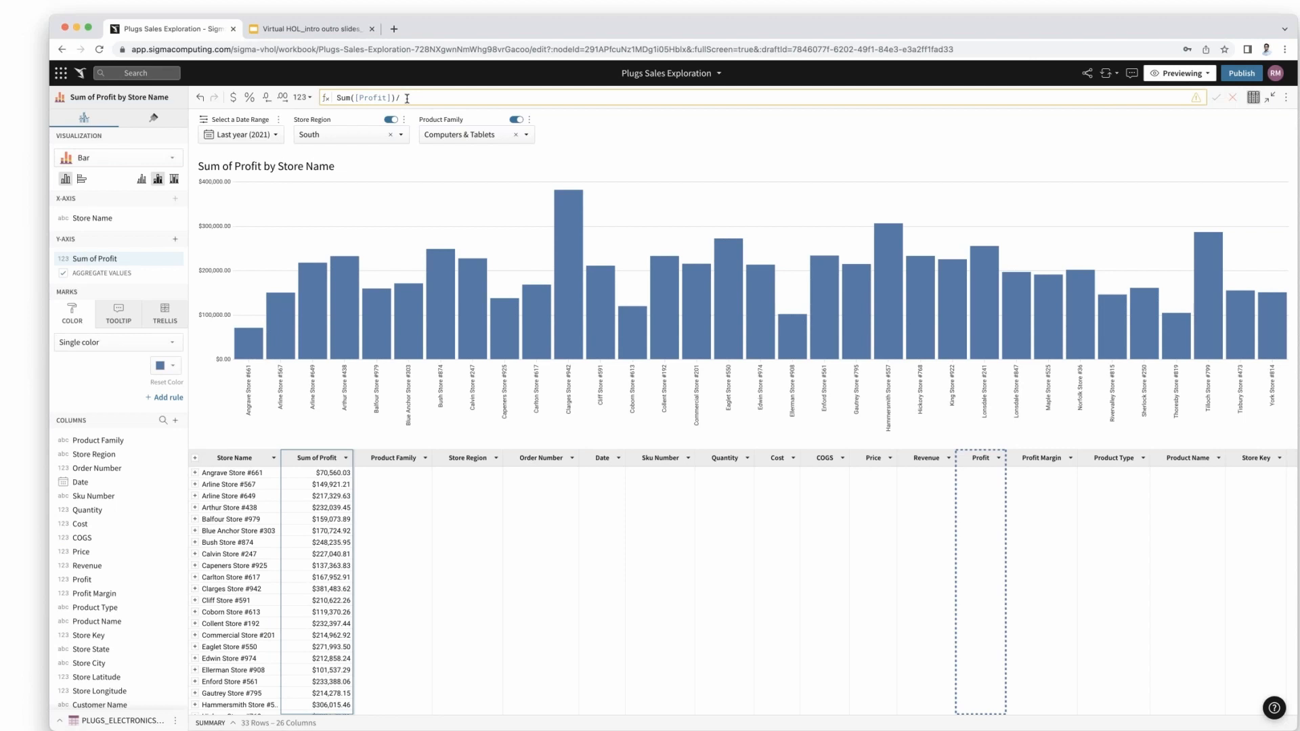
pyautogui.write('countdi')
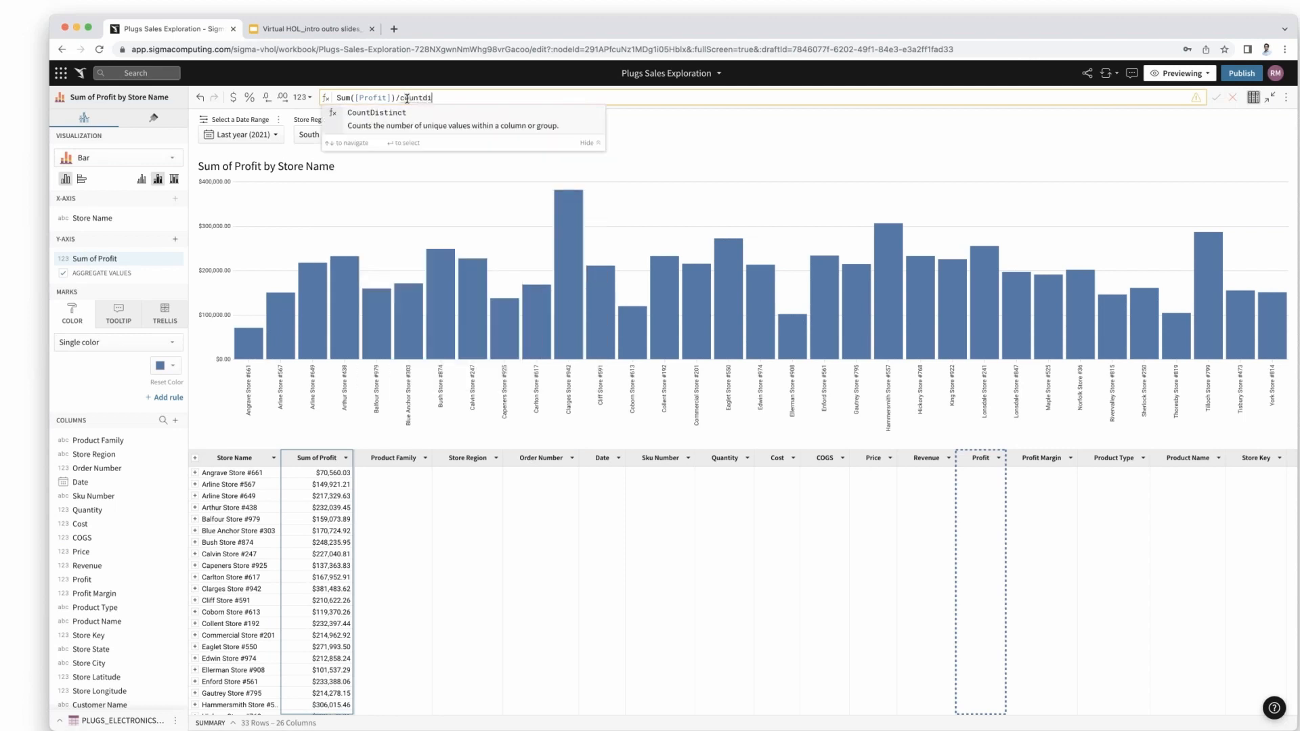
pyautogui.click(462, 115)
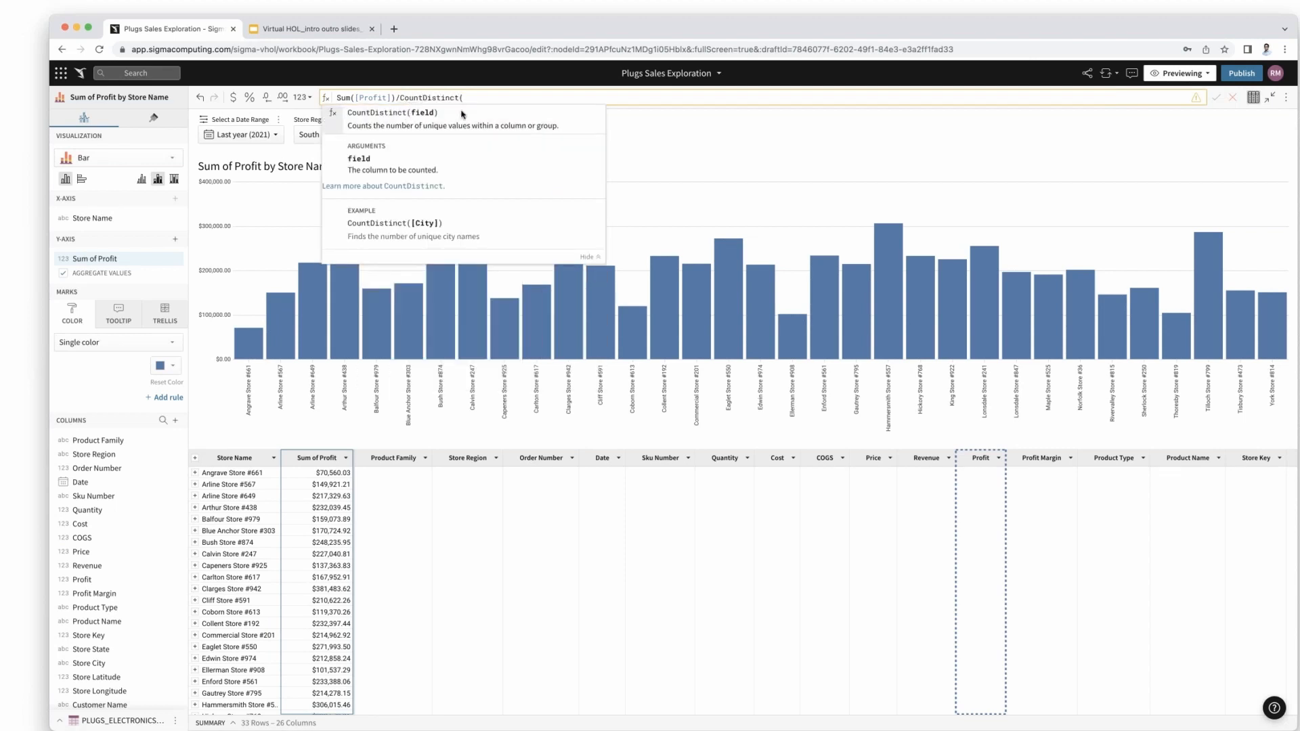
pyautogui.write('cus')
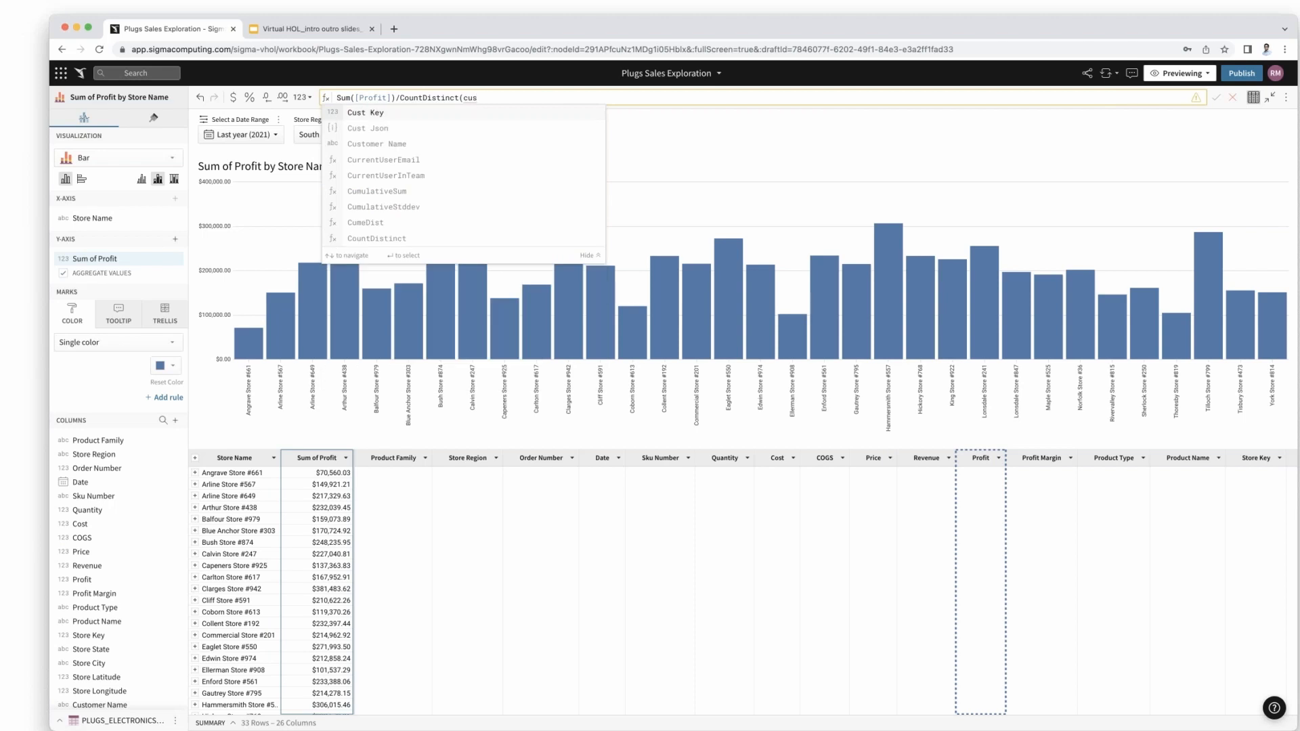
pyautogui.click(434, 145)
pyautogui.press('Return')
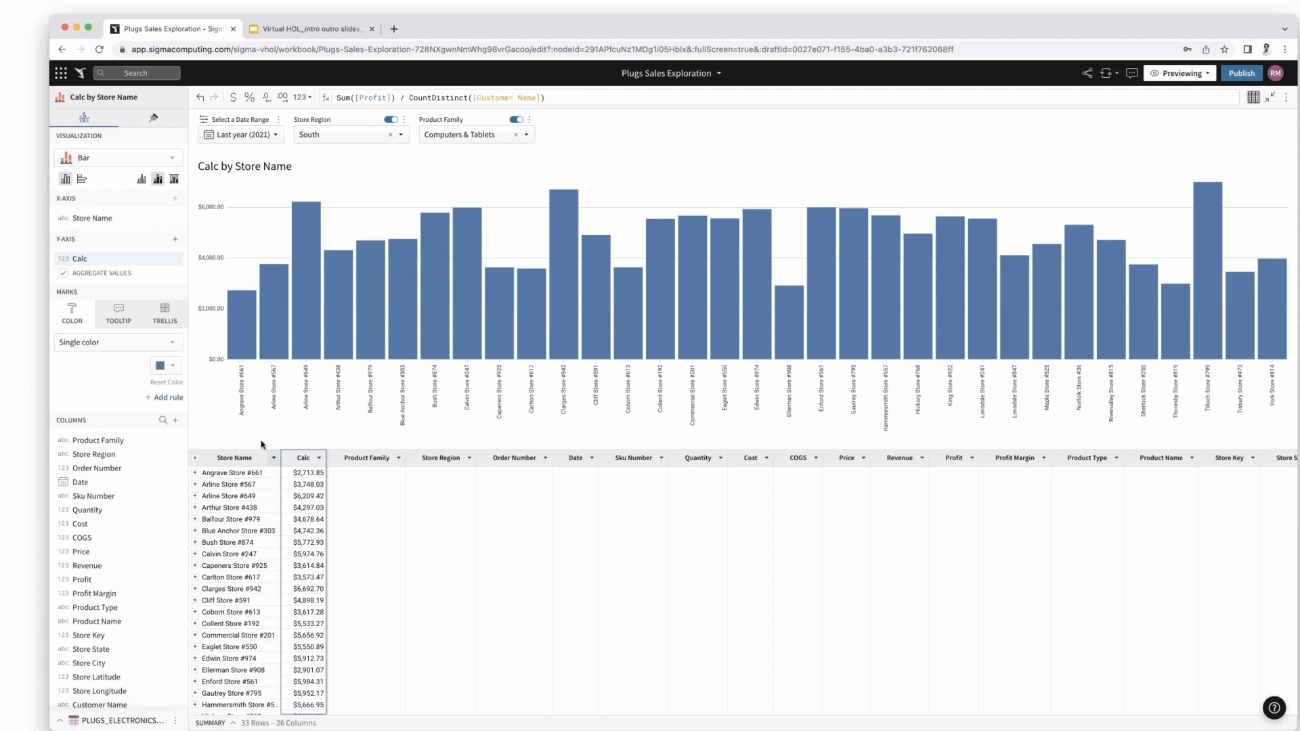
# - Rename the calculated column as Avg Spend Per Customer
pyautogui.doubleClick(305, 459)
pyautogui.press('BackSpace')
pyautogui.write('Avg Spen')
pyautogui.write('d Per C')
pyautogui.write('usomter')
pyautogui.press('BackSpace')
pyautogui.press('BackSpace')
pyautogui.press('BackSpace')
pyautogui.press('BackSpace')
pyautogui.press('BackSpace')
pyautogui.write('tomer')
pyautogui.press('Return')
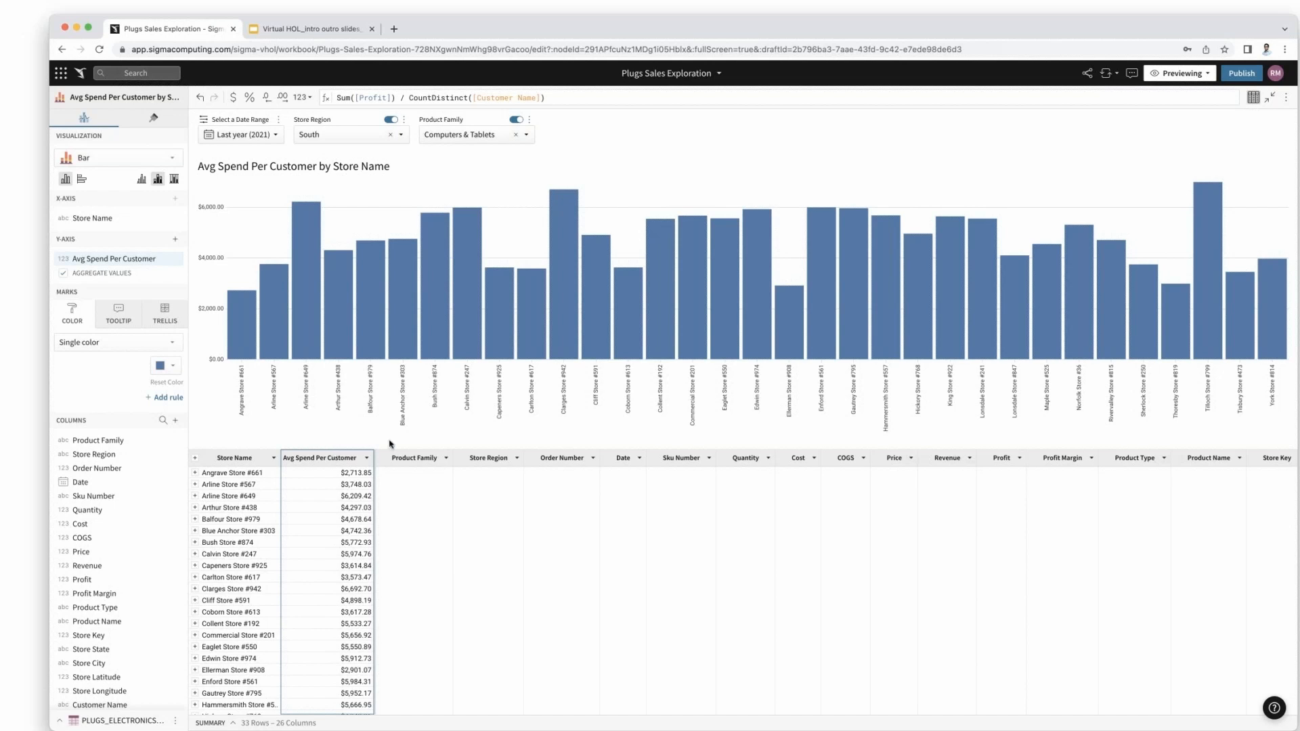
# - Drill down from the Clarges Store #942 bar by Customer Name
pyautogui.moveTo(556, 294)
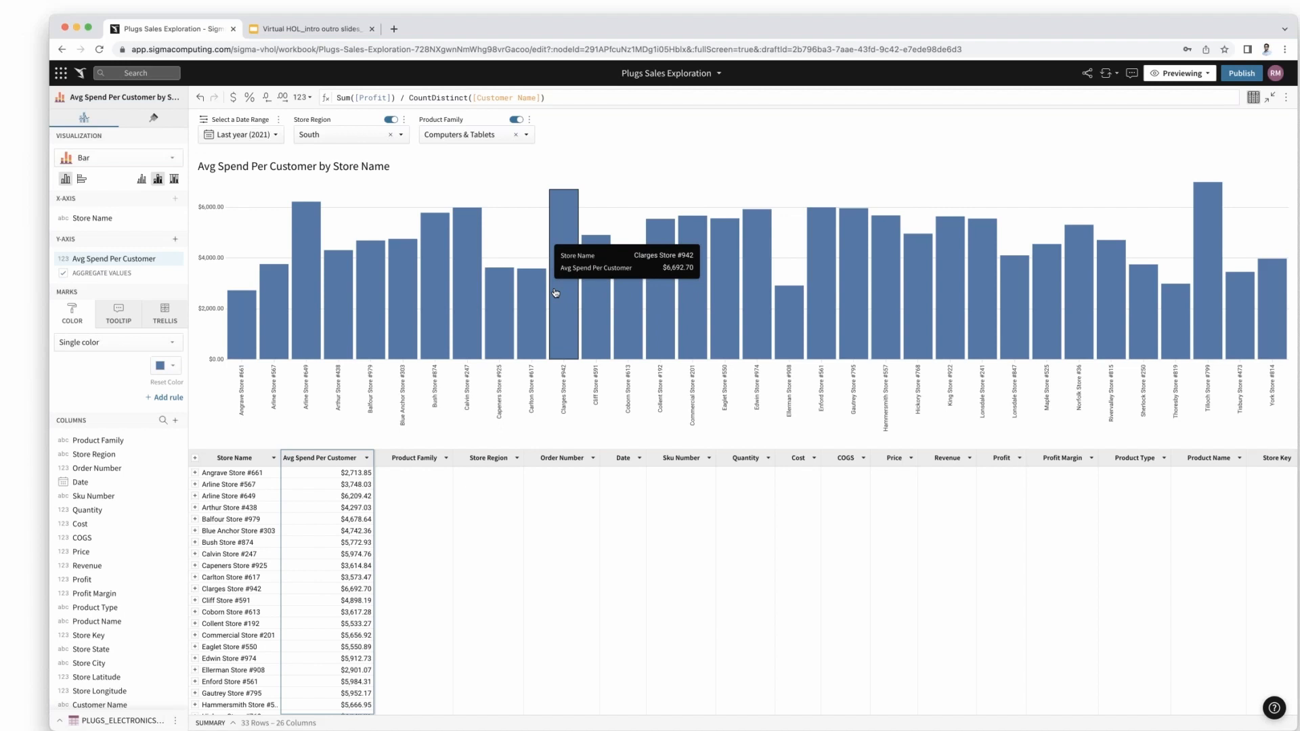
pyautogui.click(559, 294)
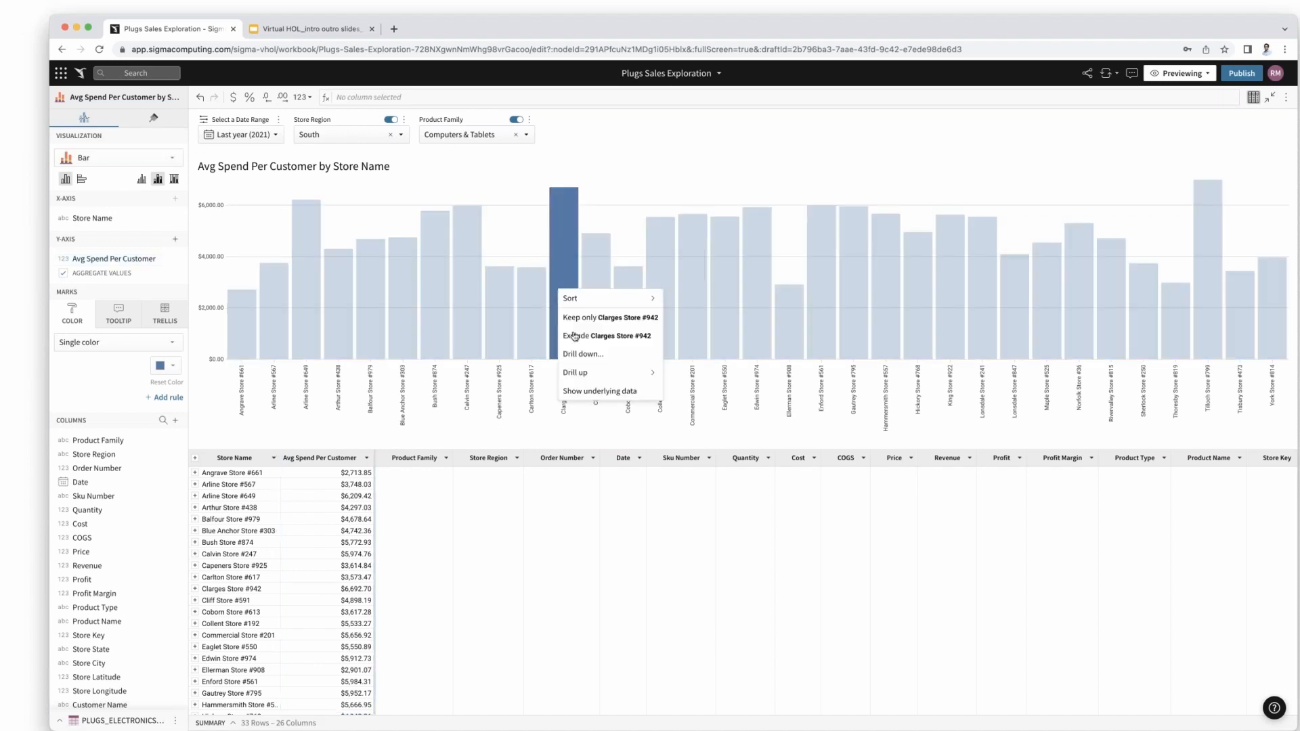
pyautogui.click(584, 355)
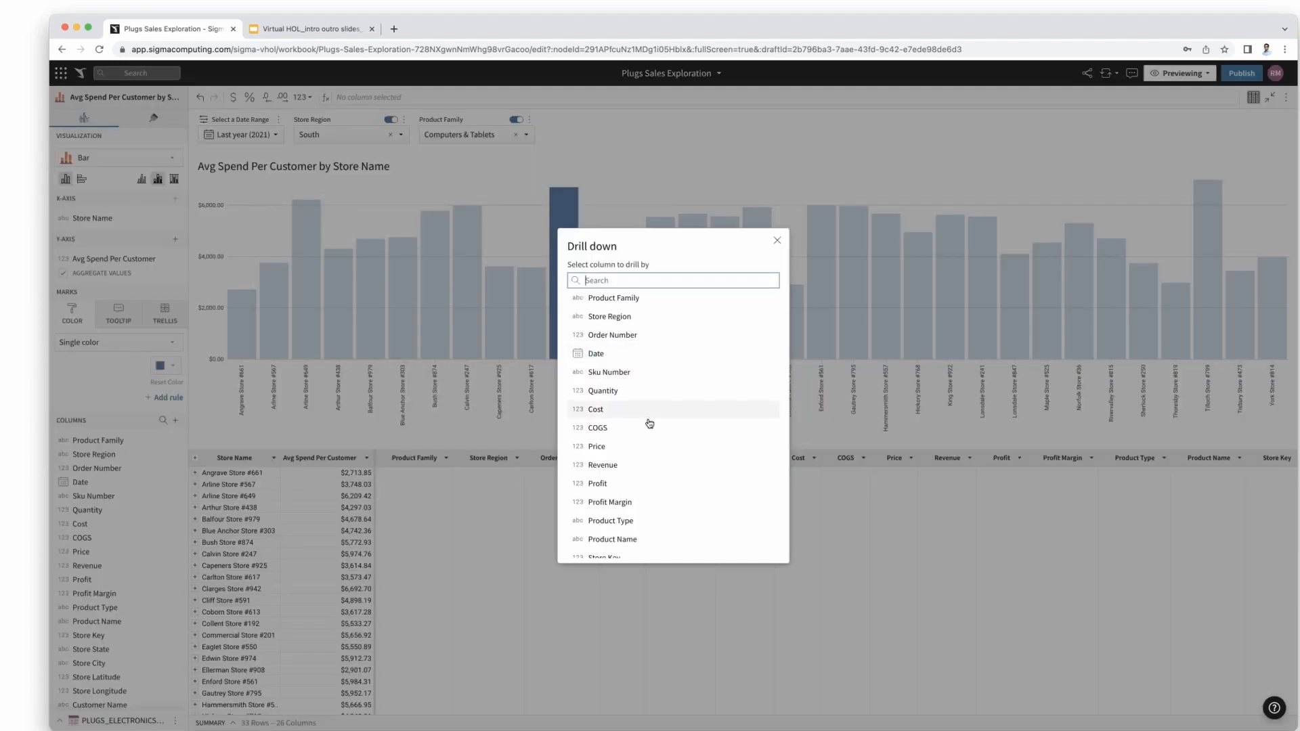
pyautogui.scroll(-3, 649, 424)
pyautogui.scroll(-1, 648, 423)
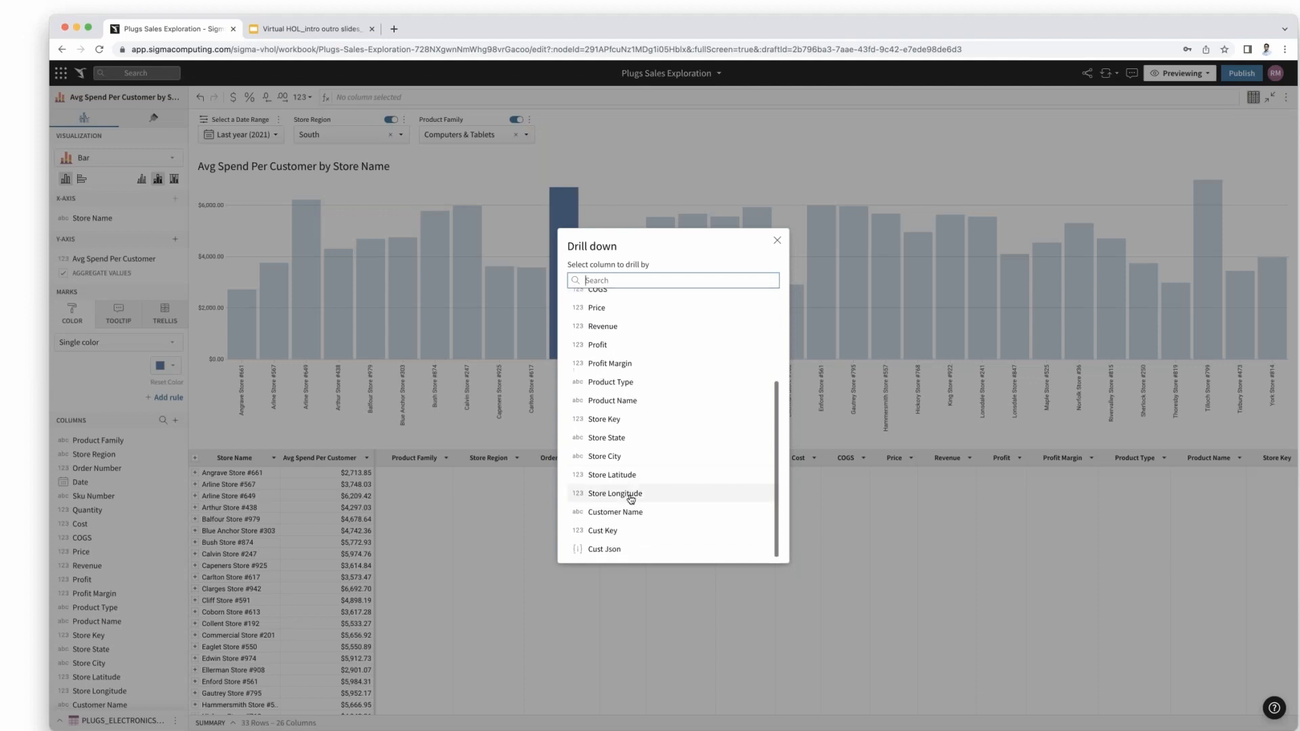
pyautogui.click(627, 516)
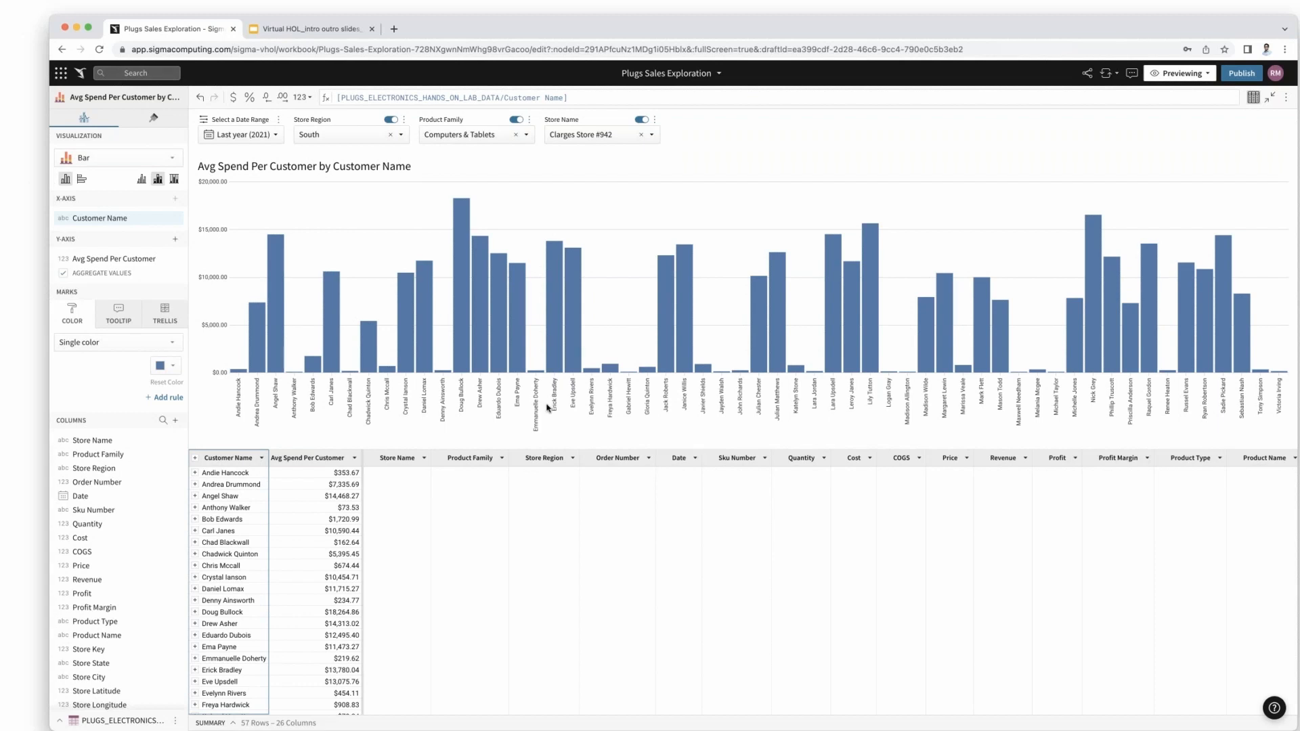
# - Sort the Customer Name axis of the bar chart by Avg Spend Per Customer
pyautogui.click(261, 457)
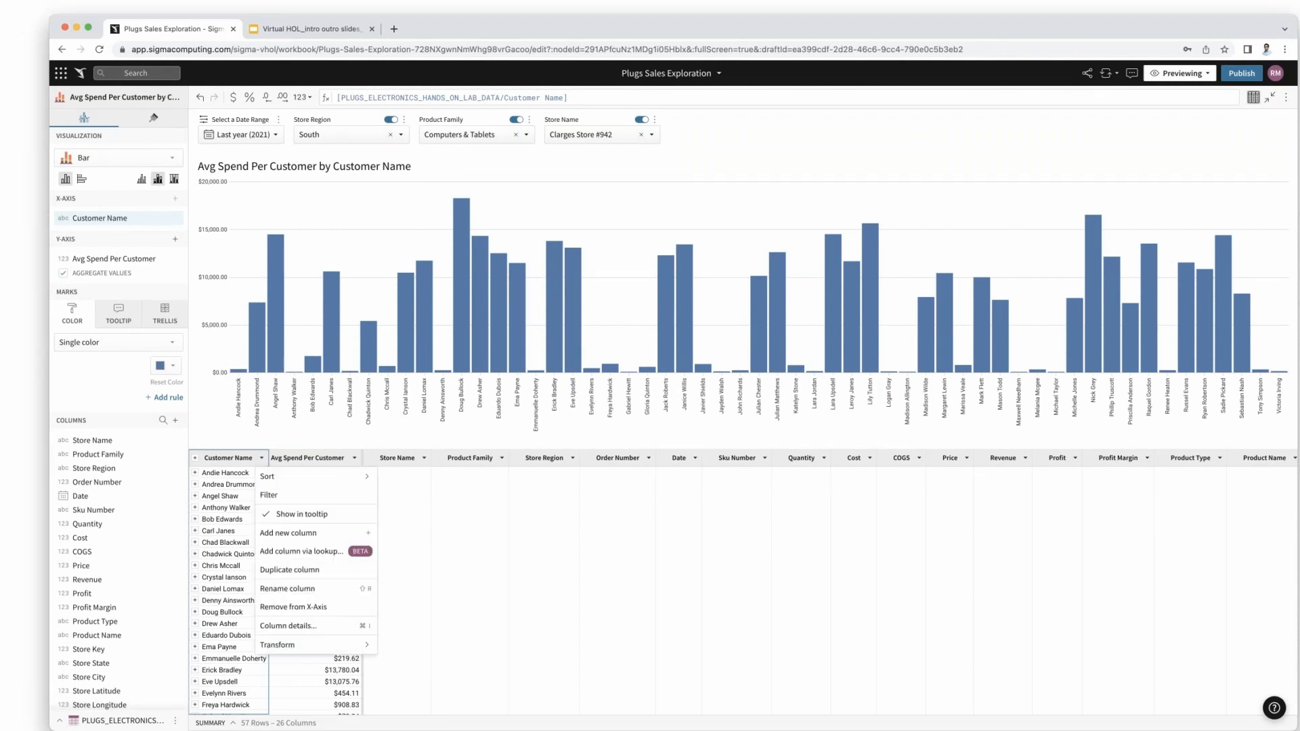
pyautogui.moveTo(269, 477)
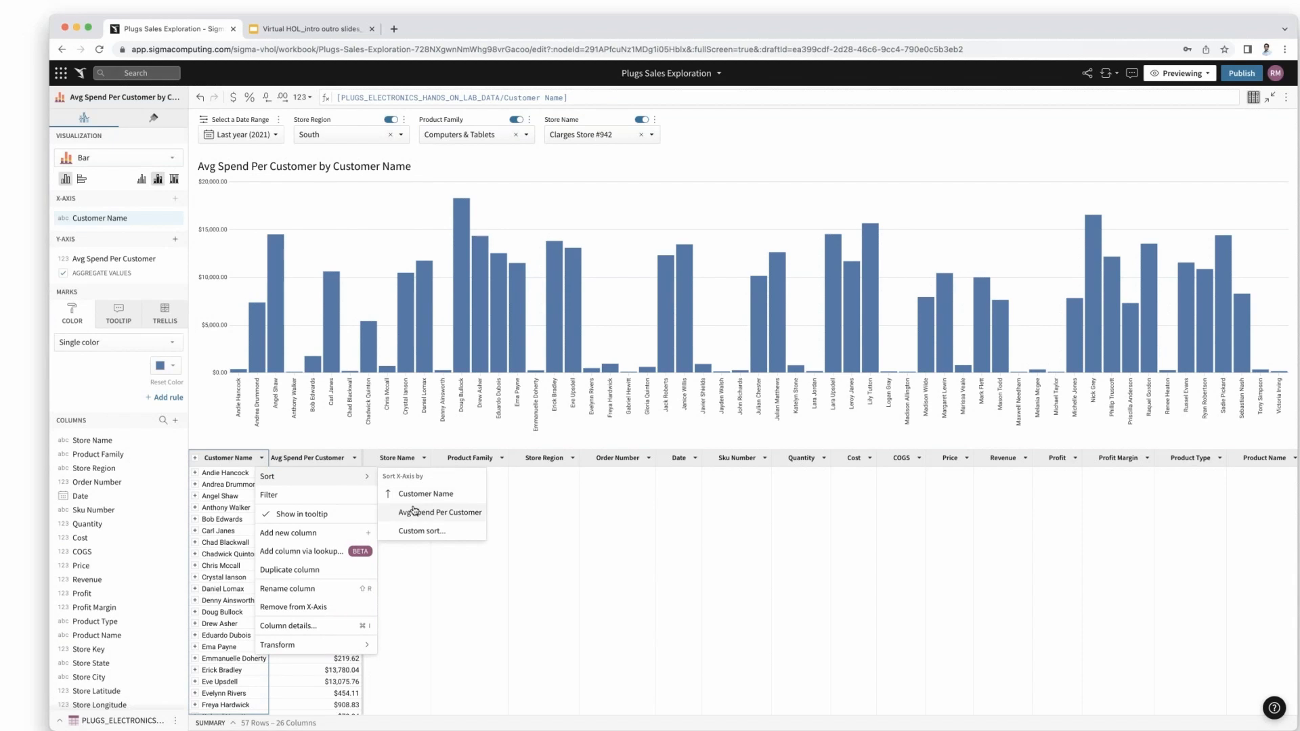
pyautogui.click(454, 517)
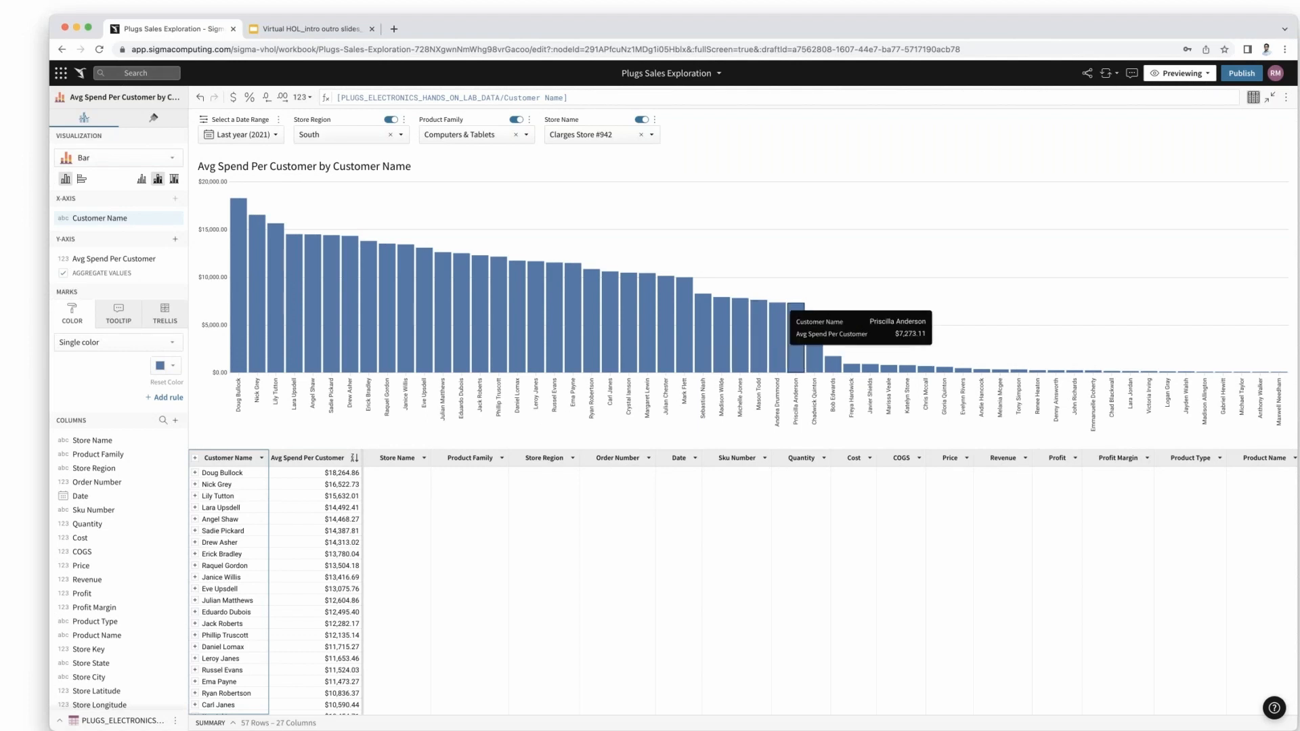
# - Filter the chart on Avg Spend Per Customer with a minimum of 5000
pyautogui.moveTo(822, 352)
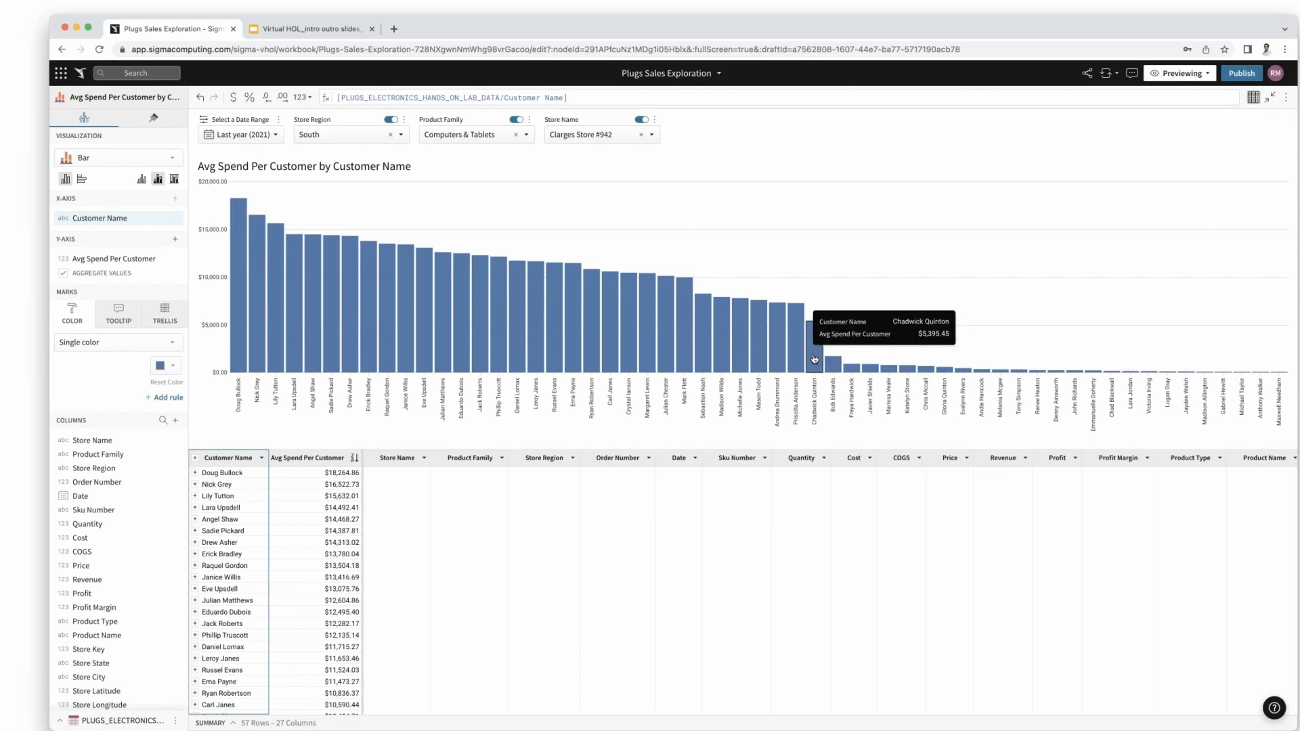
pyautogui.click(356, 461)
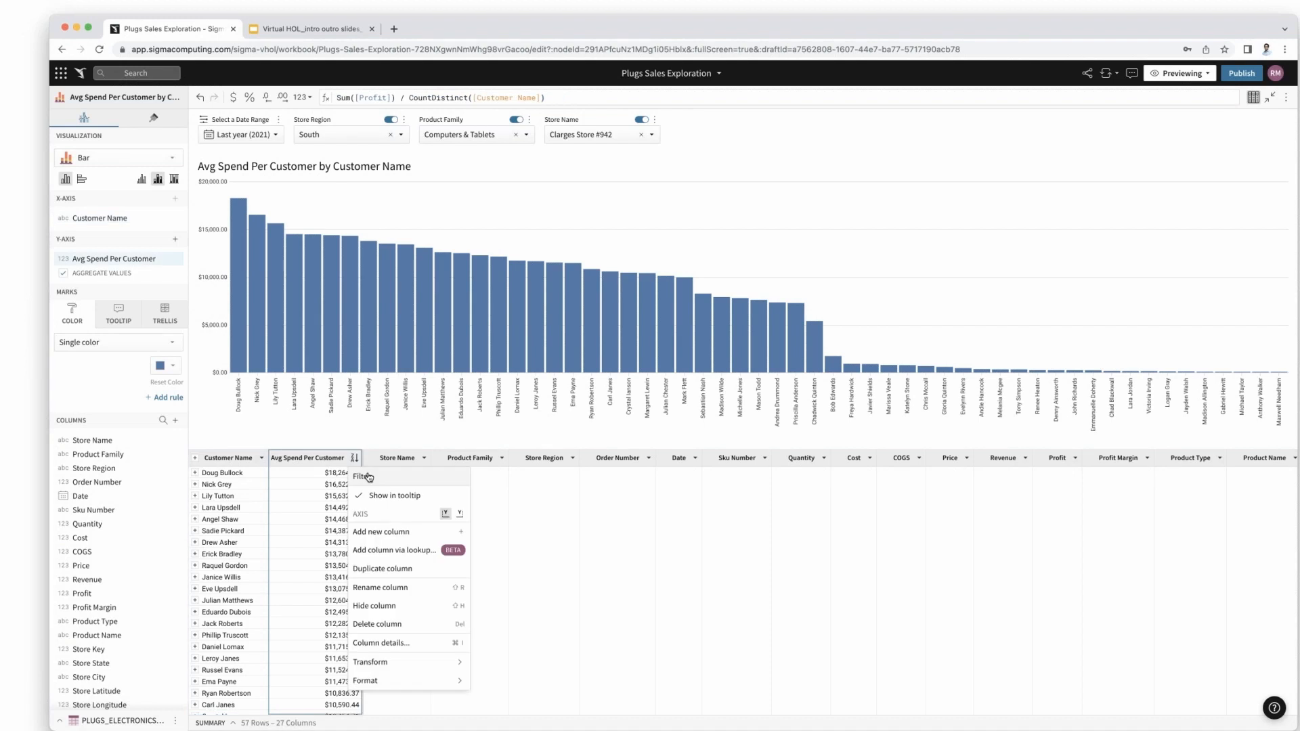
pyautogui.click(365, 477)
pyautogui.click(696, 142)
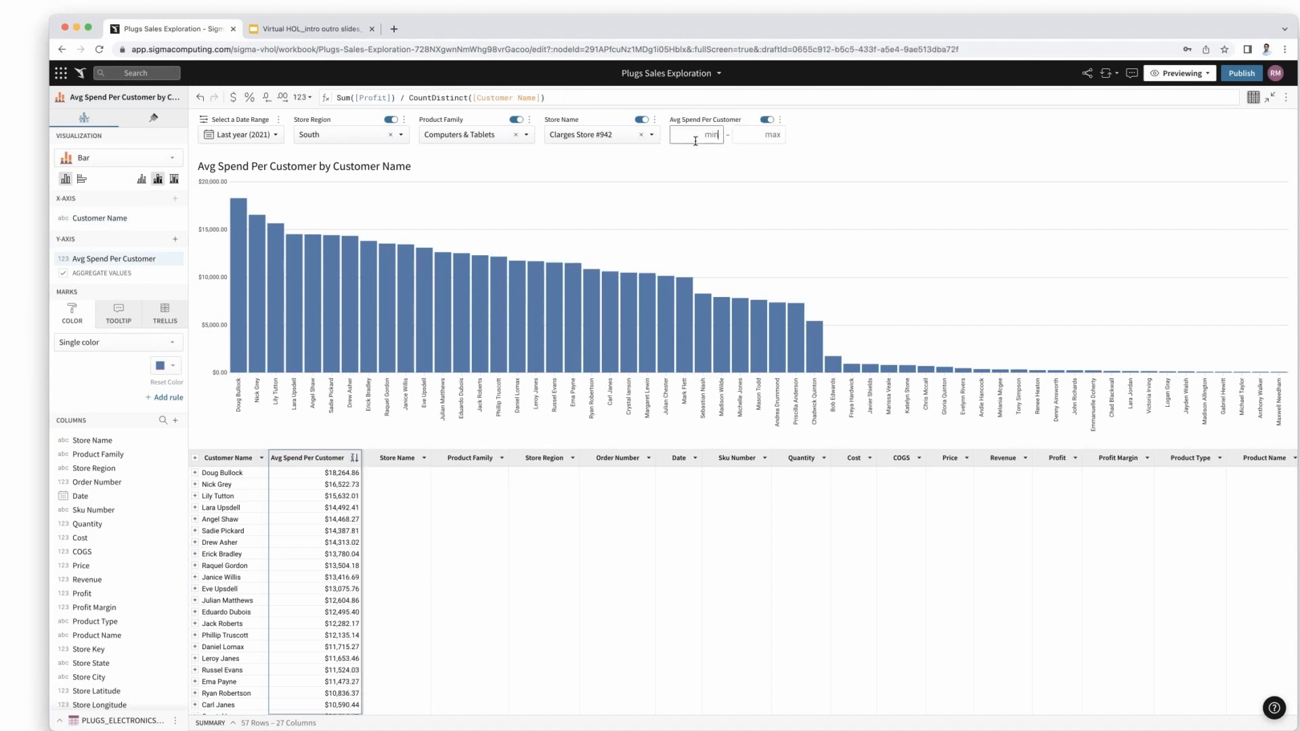
pyautogui.write('5000')
pyautogui.press('Return')
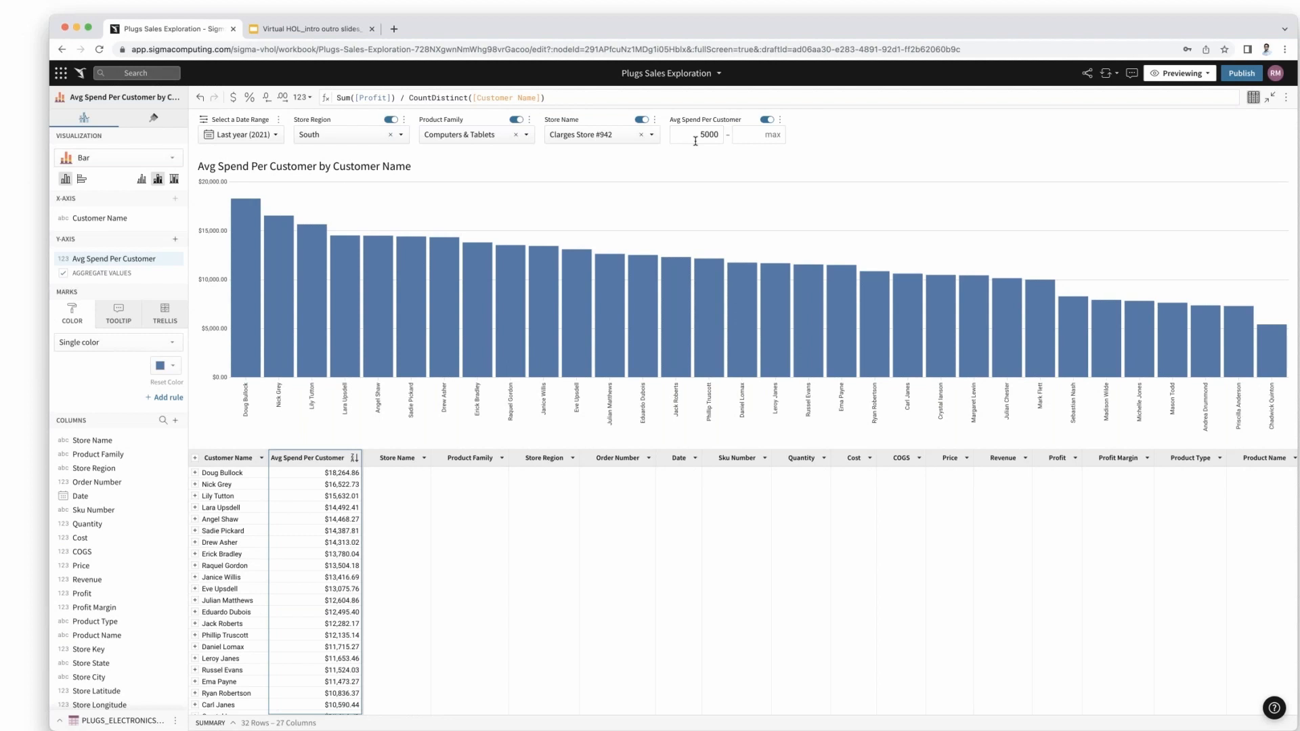
# - Expand the first customer's row in the underlying data and examine the individual order records across its columns
pyautogui.click(196, 474)
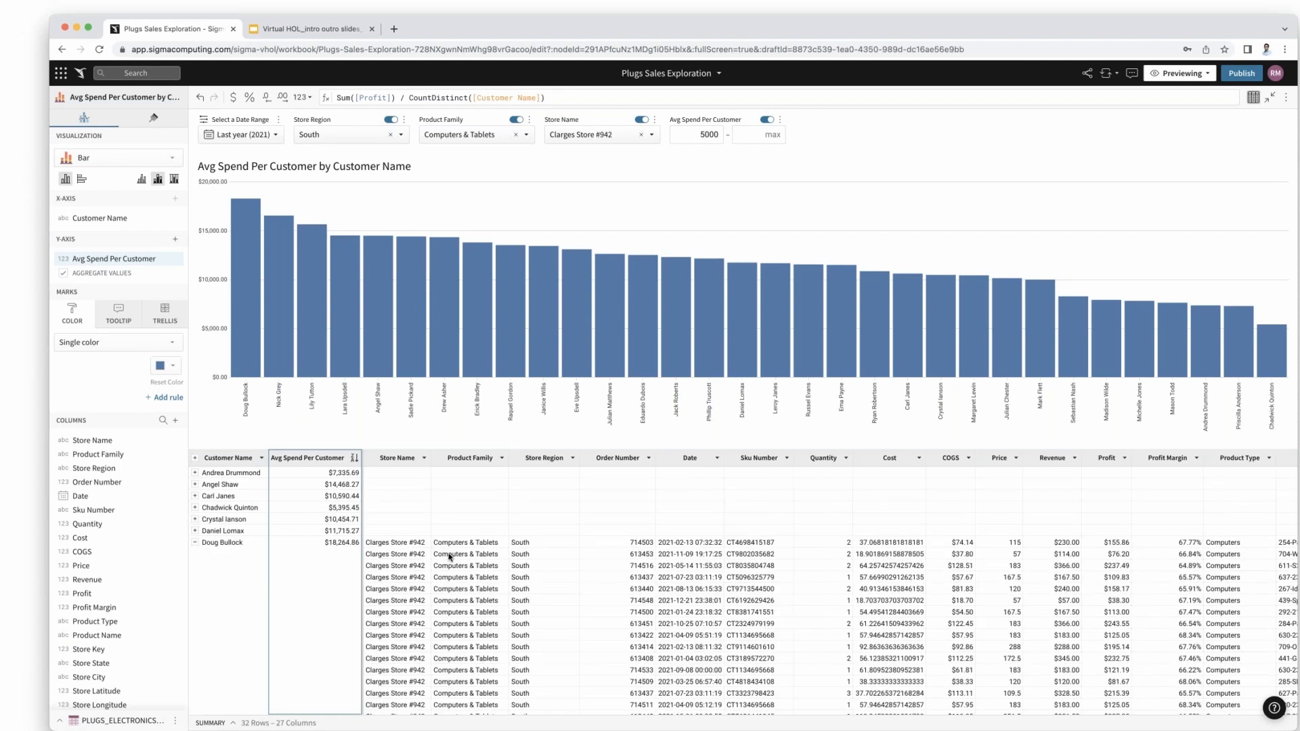
pyautogui.scroll(-1, 465, 561)
pyautogui.hscroll(4, 986, 622)
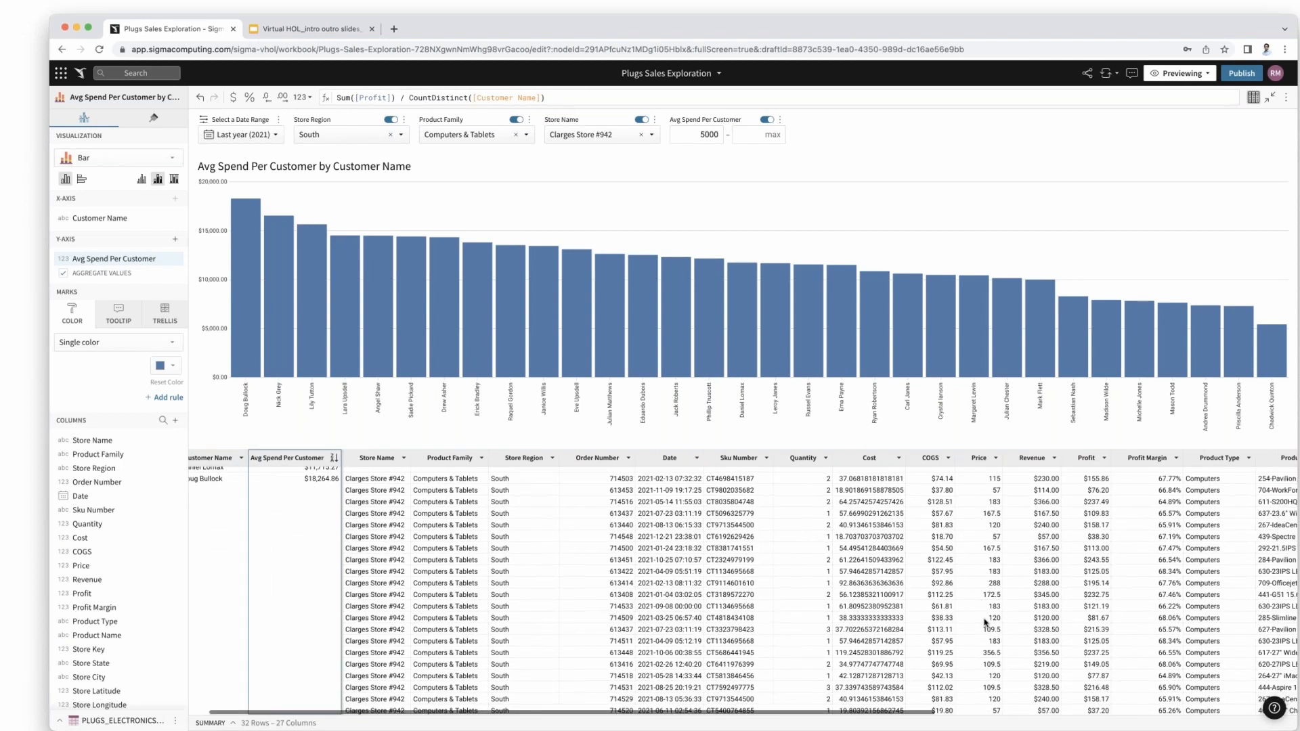
pyautogui.hscroll(4, 985, 622)
pyautogui.scroll(-3, 985, 622)
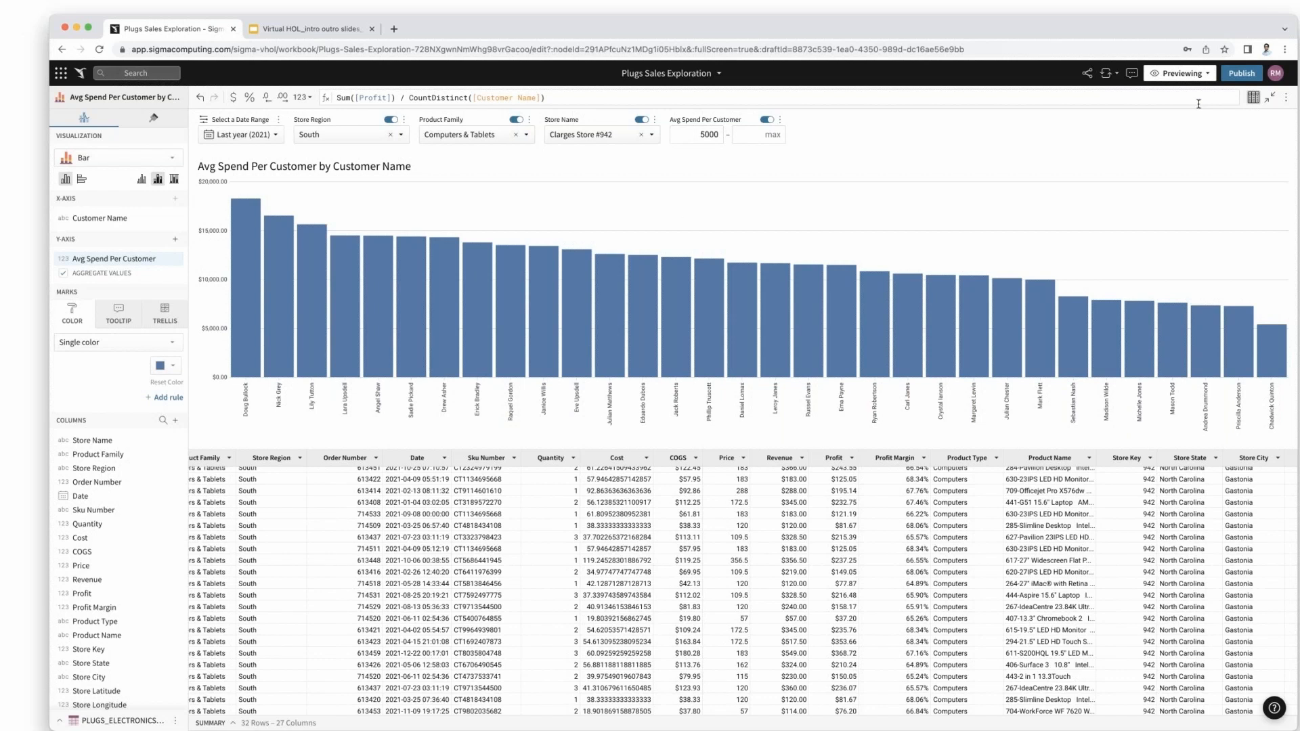
# - Turn on data labels for the Avg Spend Per Customer bar chart
pyautogui.click(152, 121)
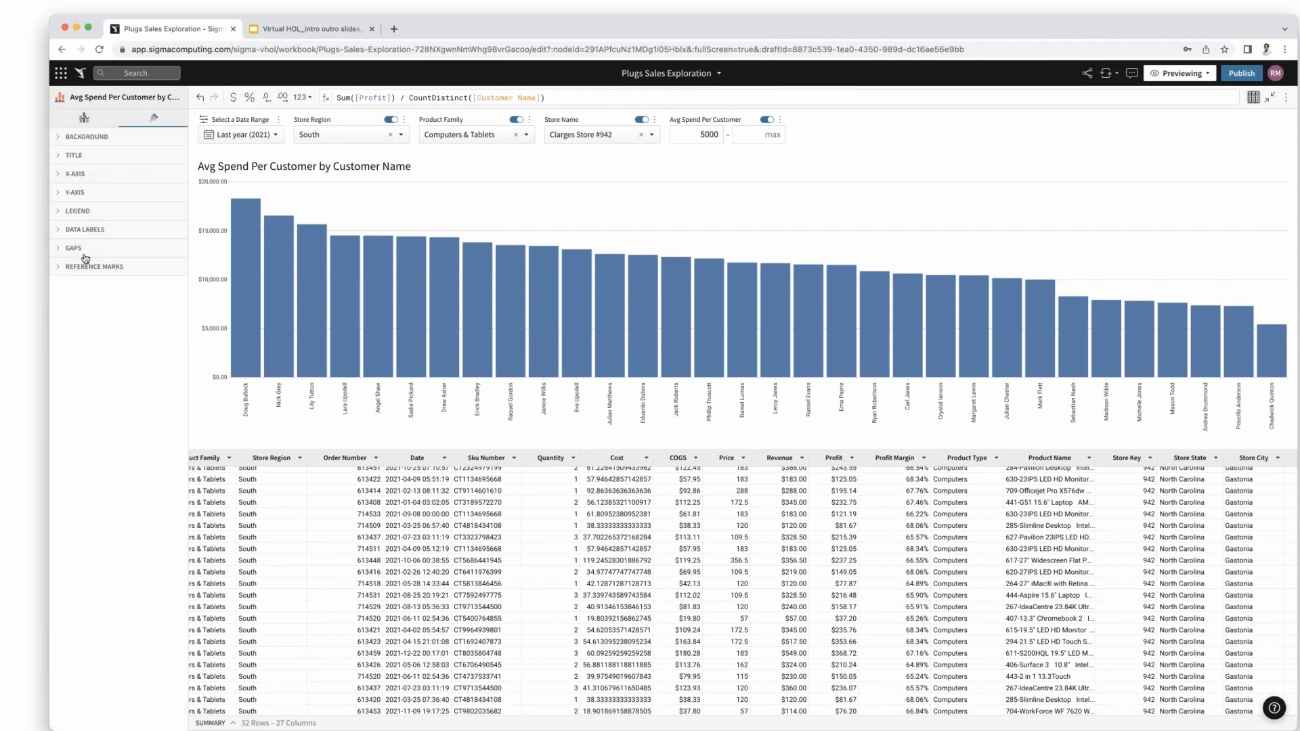
pyautogui.click(85, 230)
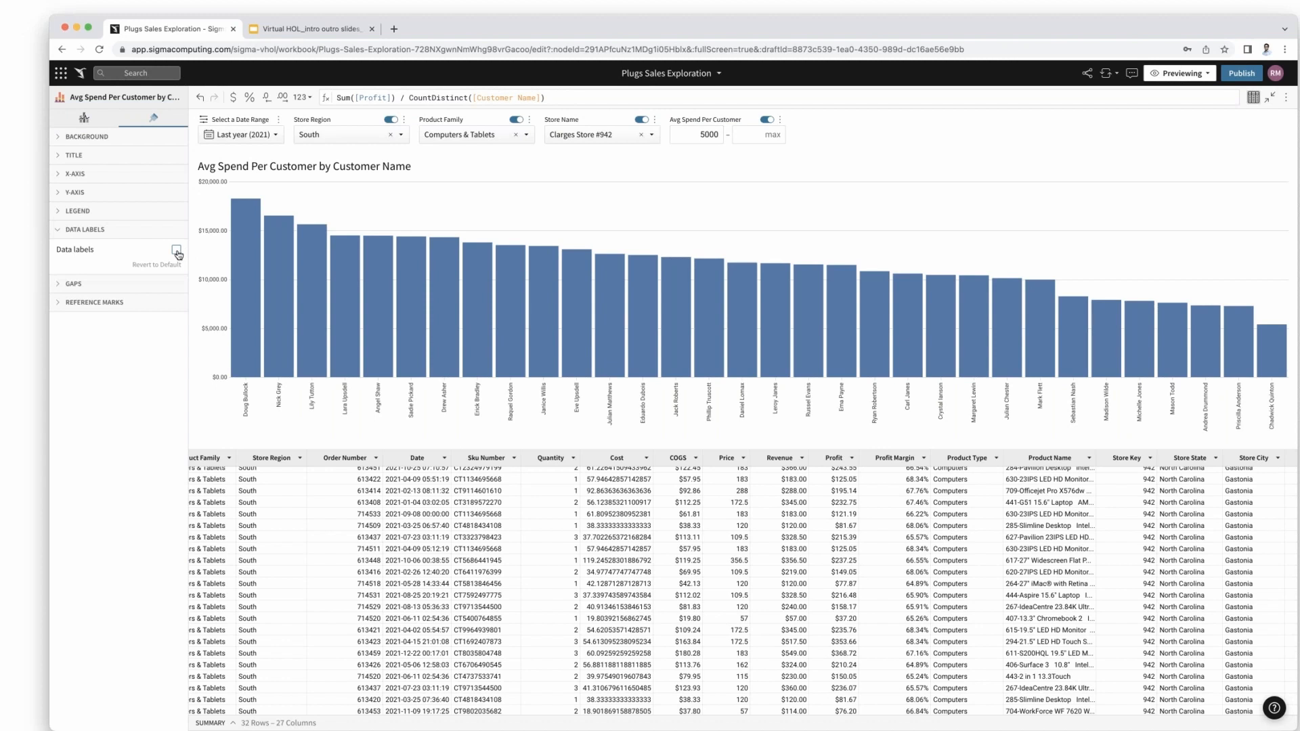
pyautogui.click(177, 250)
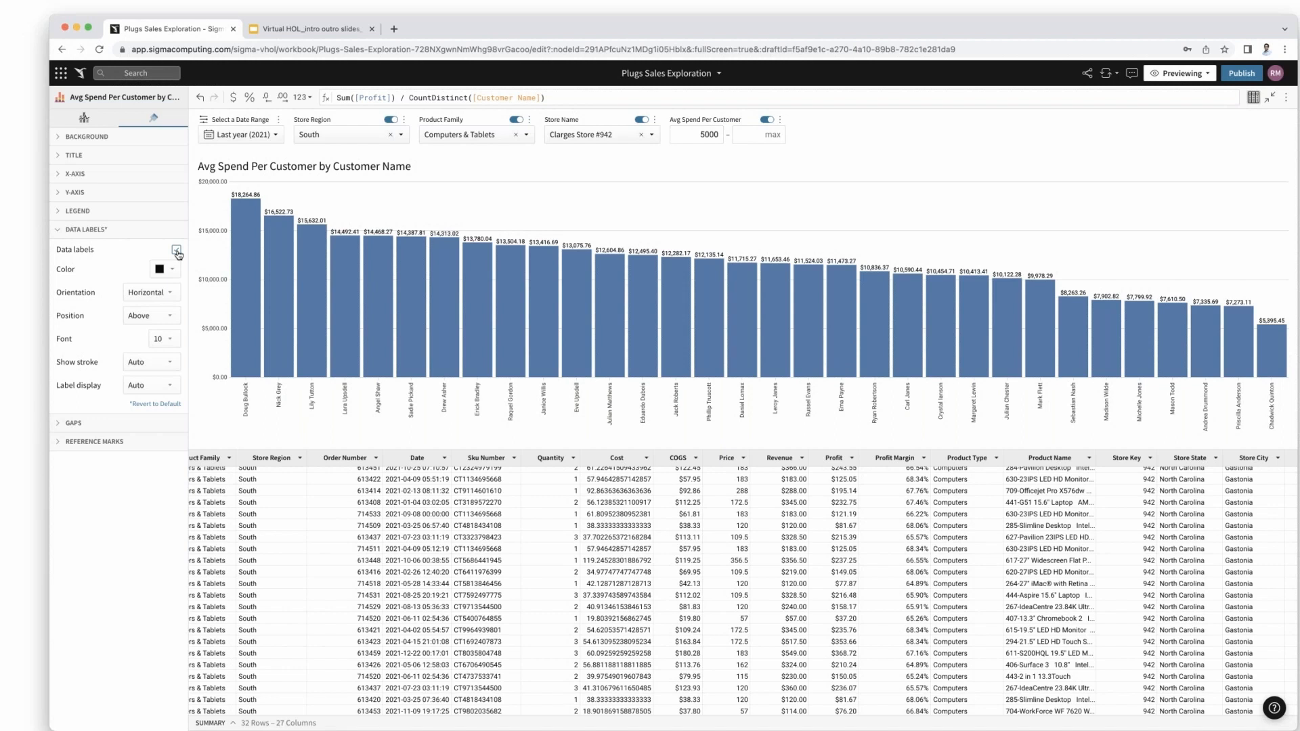
pyautogui.click(86, 229)
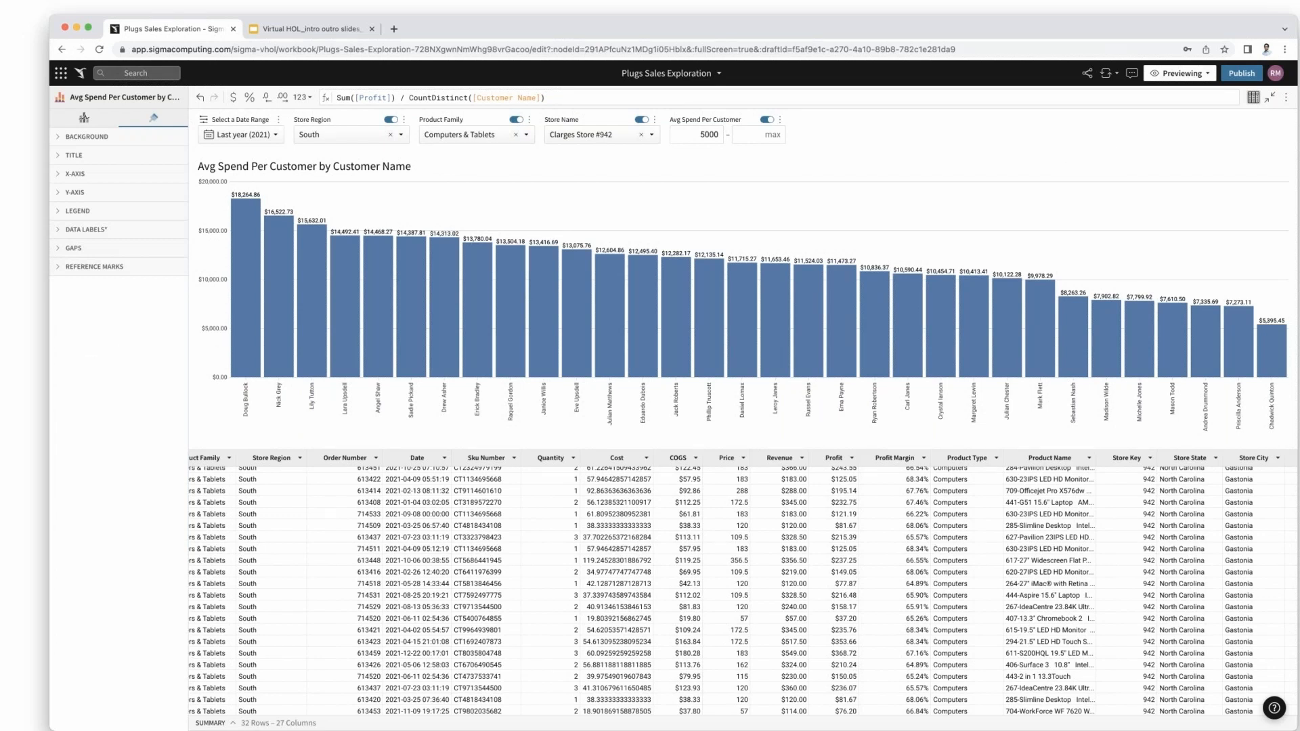
# - Preview the draft as a viewer and collapse the expanded customer row
pyautogui.click(1182, 73)
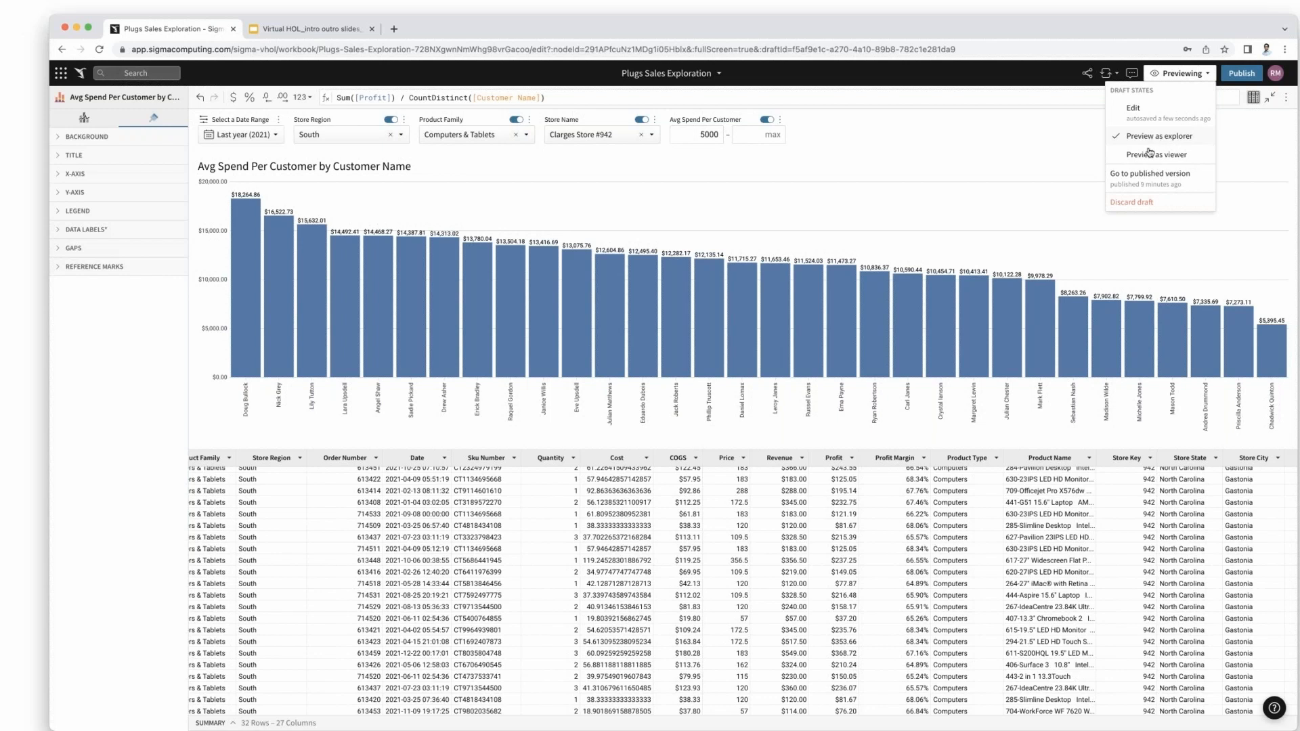
pyautogui.click(1156, 155)
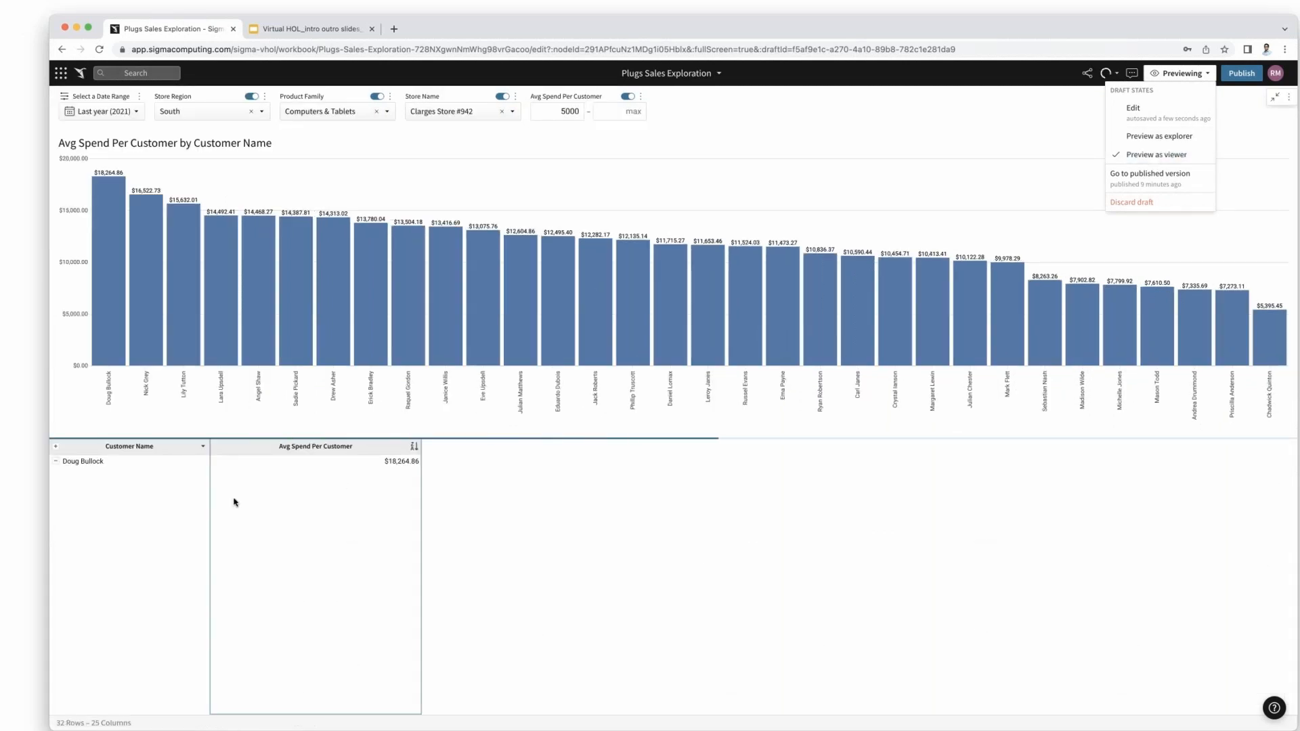
pyautogui.click(56, 462)
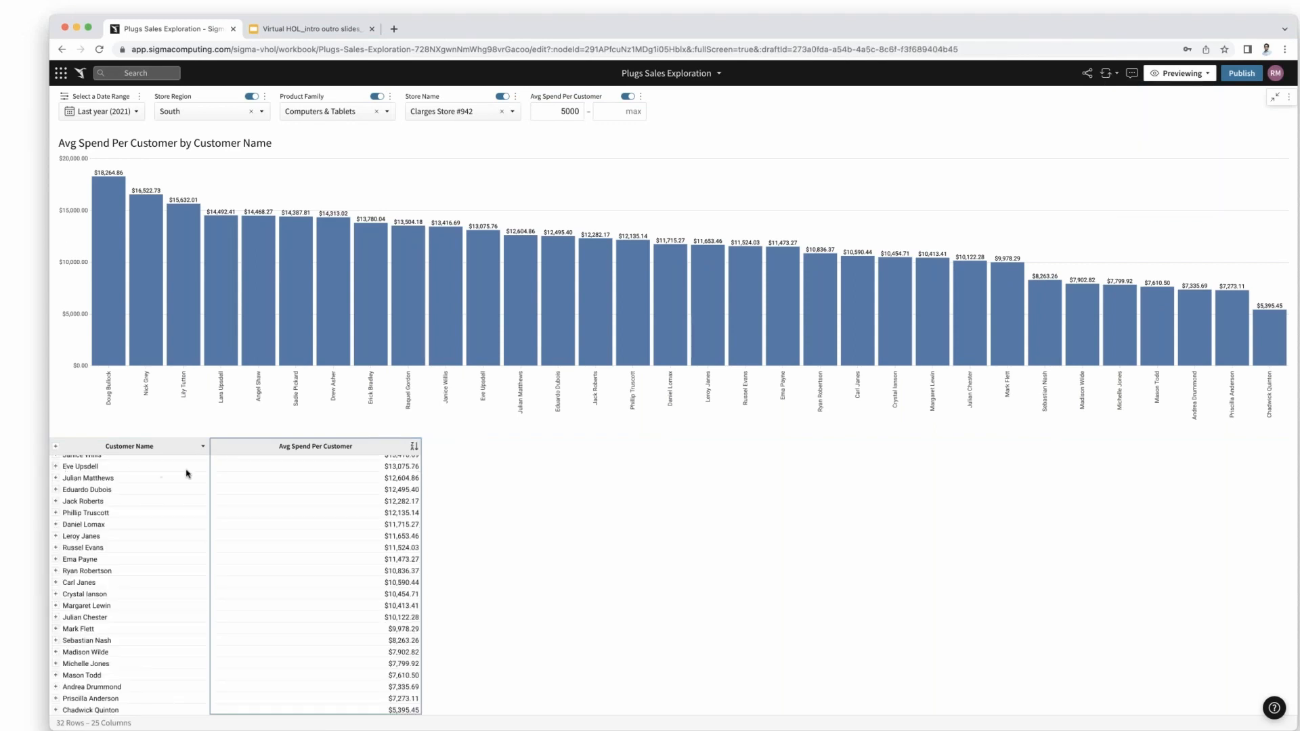
# - Return to the explorer preview and minimize the Avg Spend Per Customer chart back to the dashboard page
pyautogui.click(1179, 74)
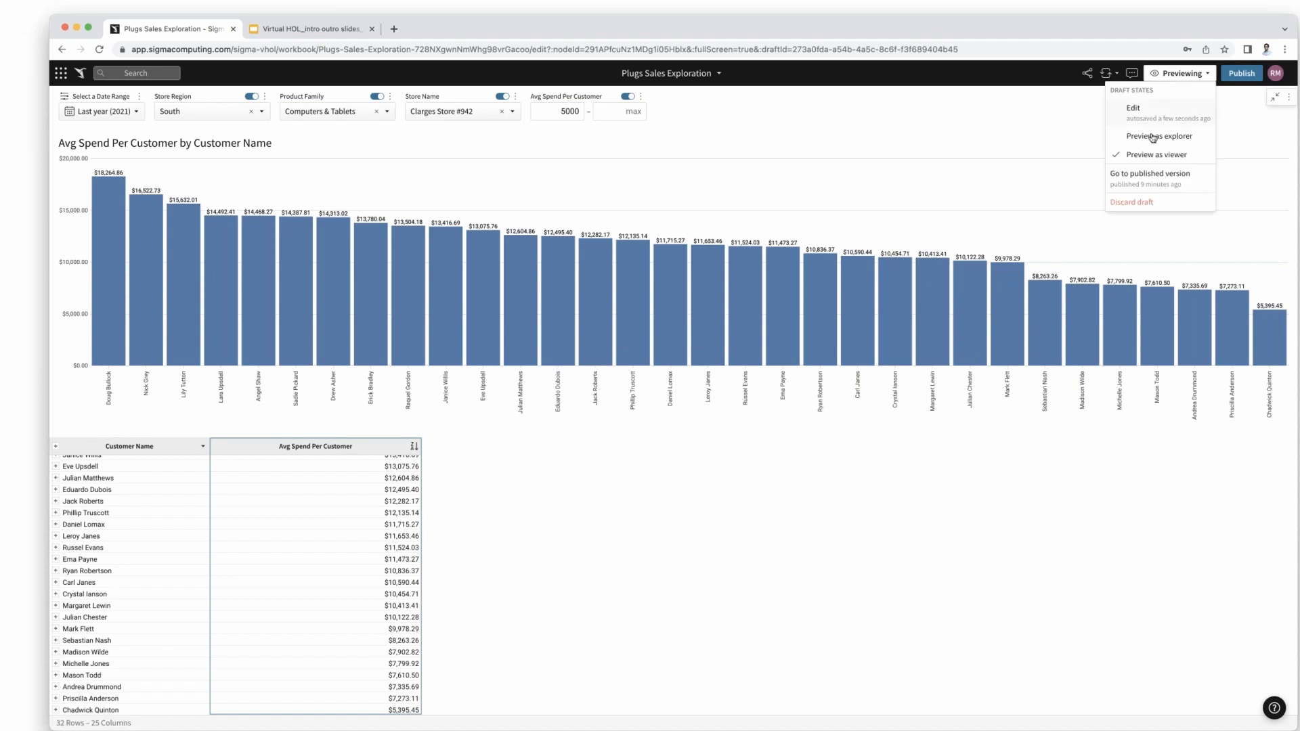
pyautogui.click(1152, 138)
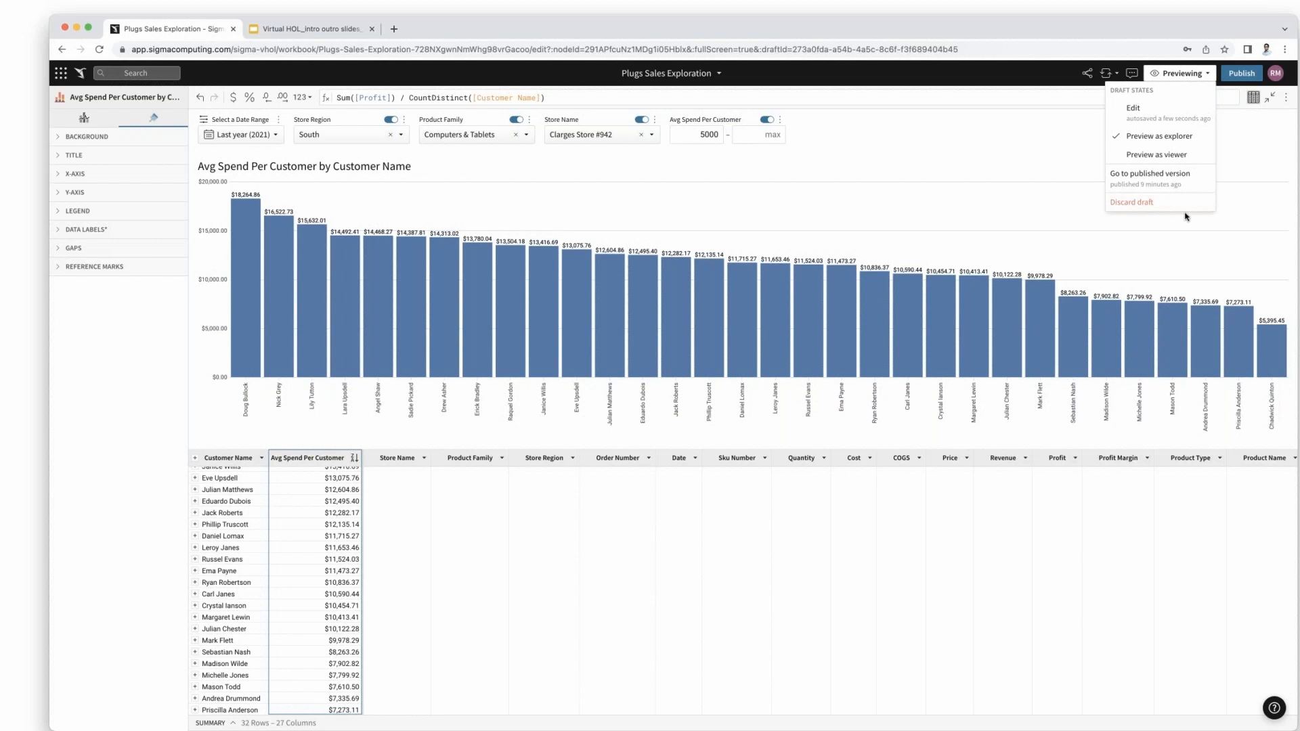
pyautogui.click(1271, 98)
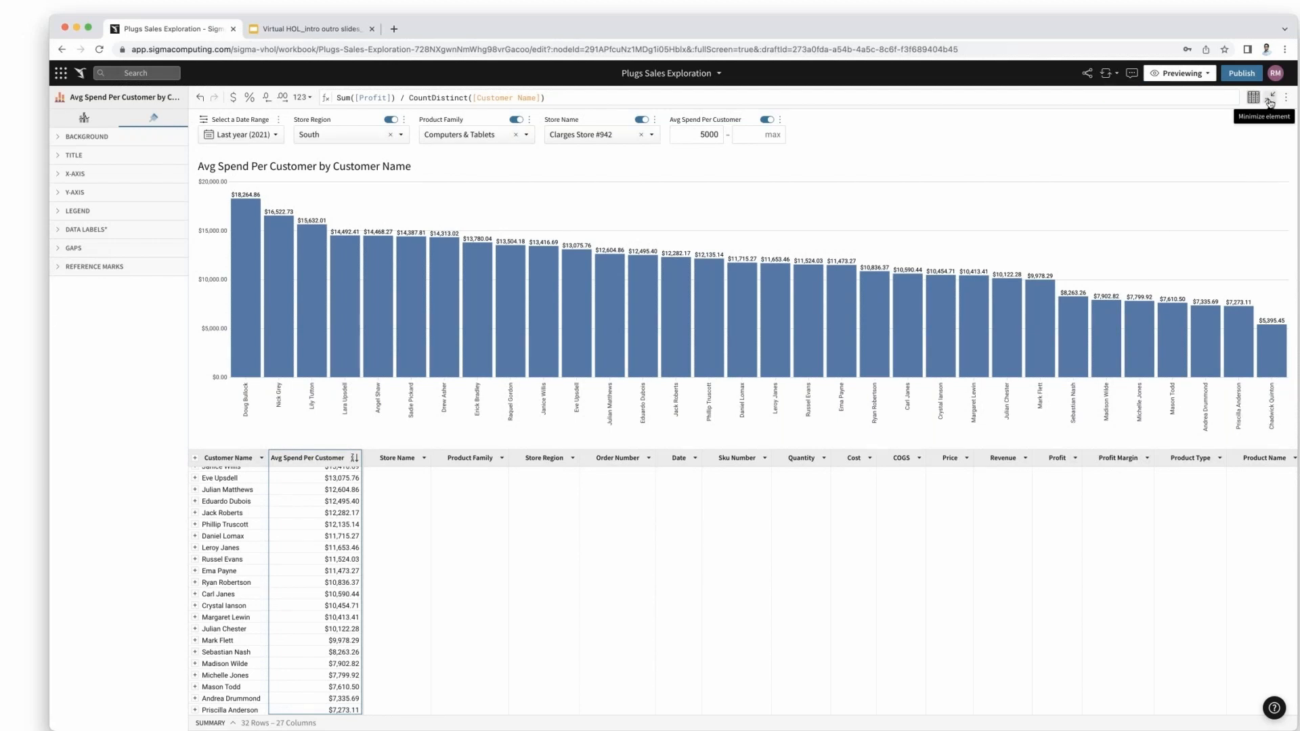
pyautogui.click(1271, 98)
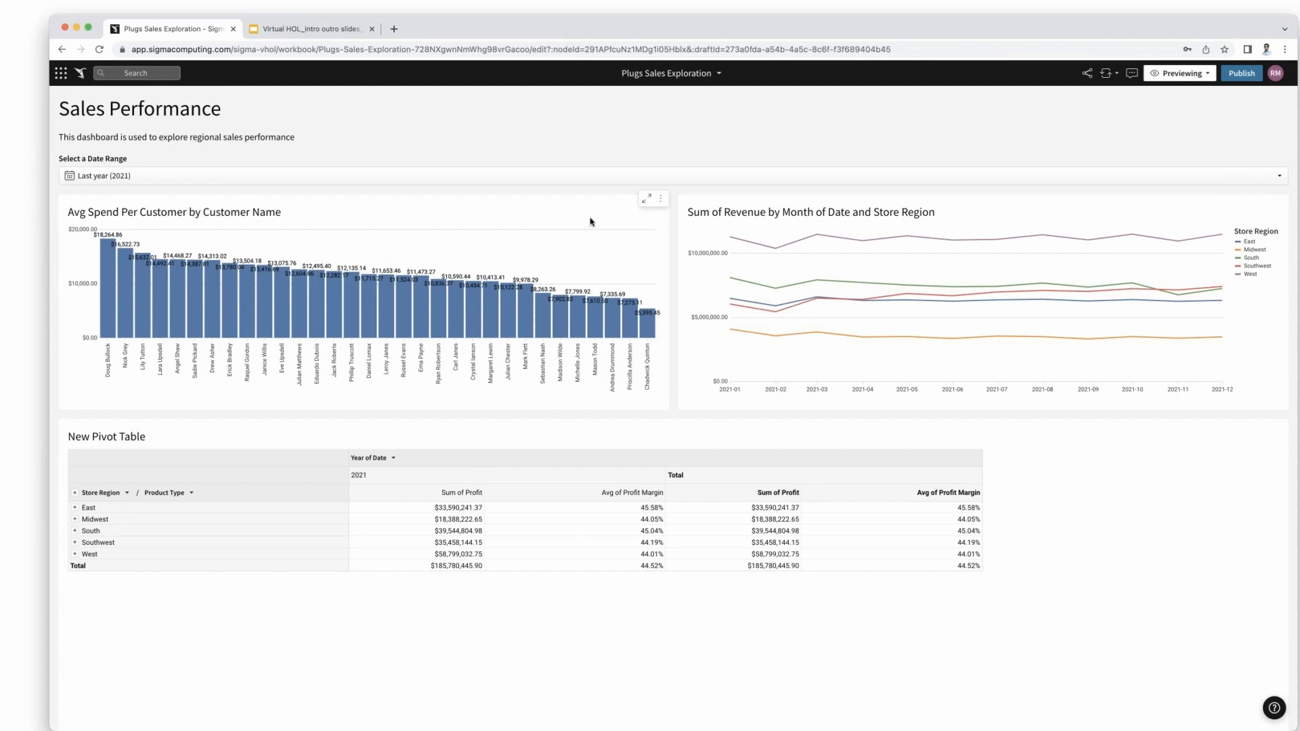
pyautogui.click(1192, 74)
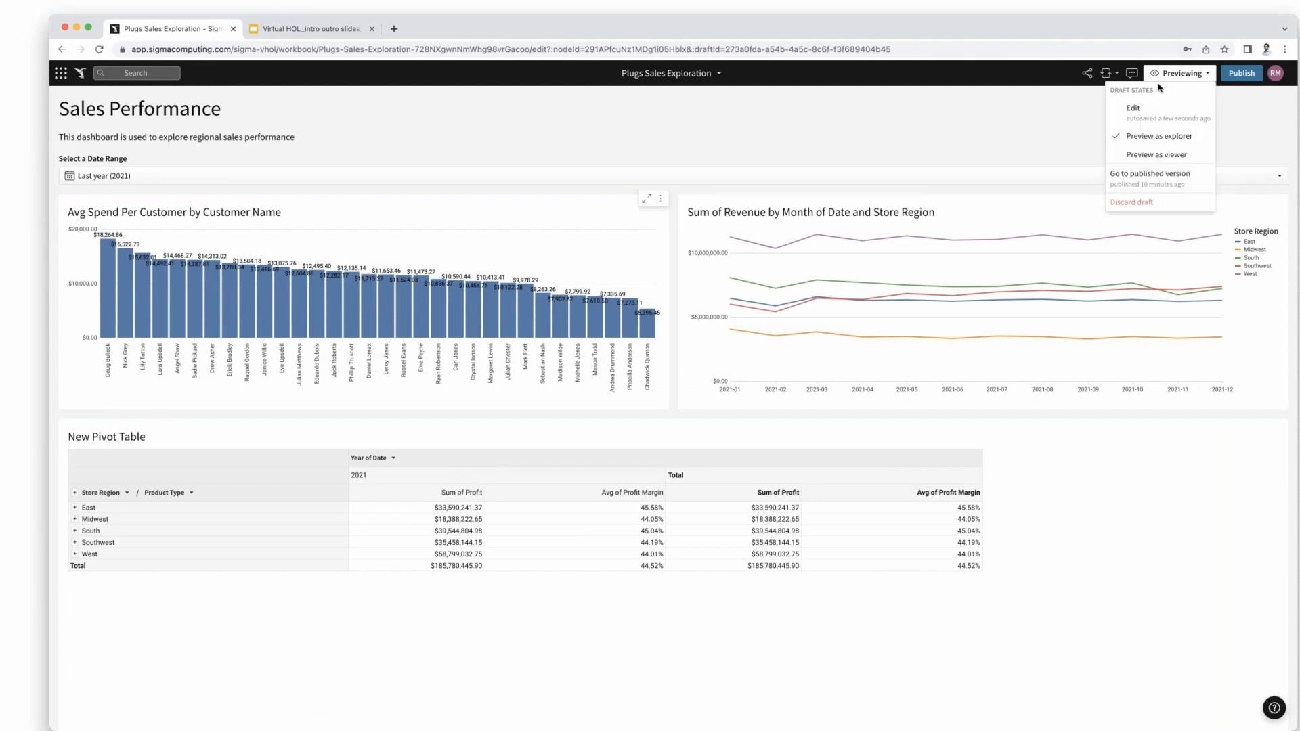
# - Maximize the Avg Spend Per Customer chart, turn off its data labels, and return to the dashboard page
pyautogui.click(654, 200)
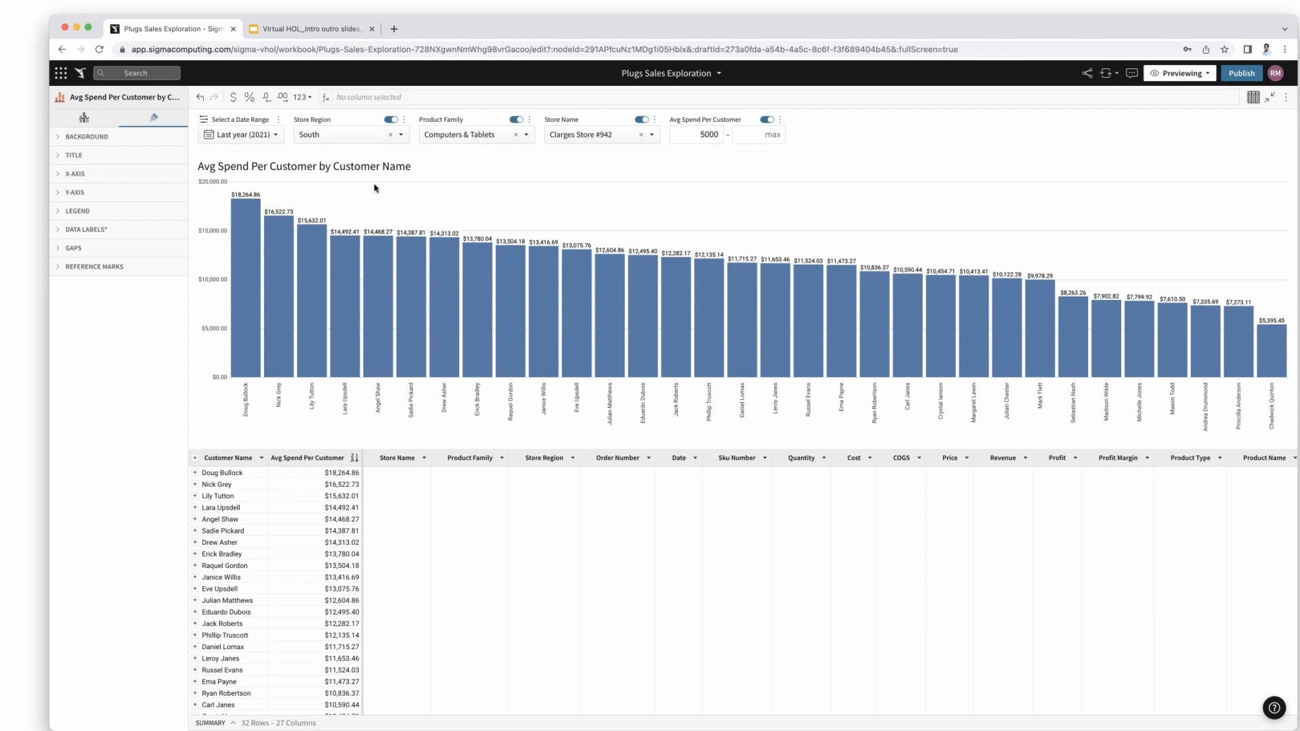
pyautogui.click(89, 230)
pyautogui.click(176, 250)
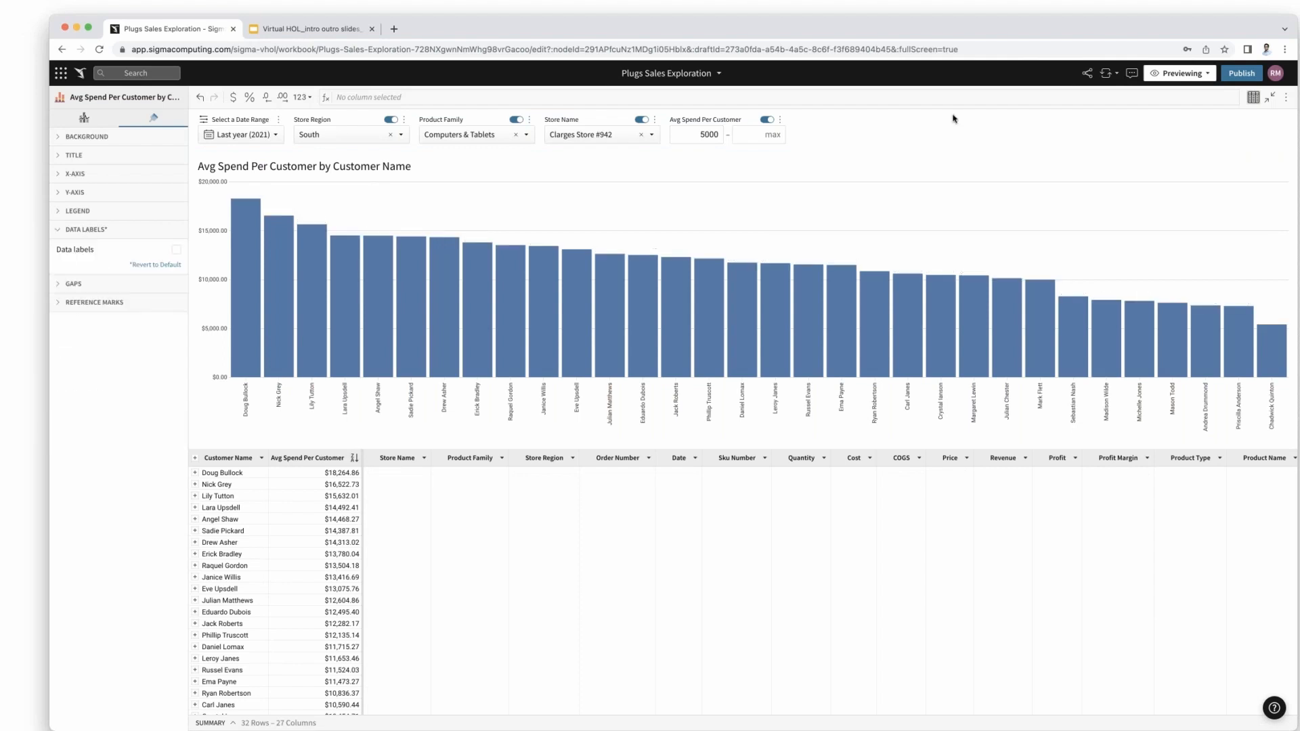
pyautogui.click(1270, 97)
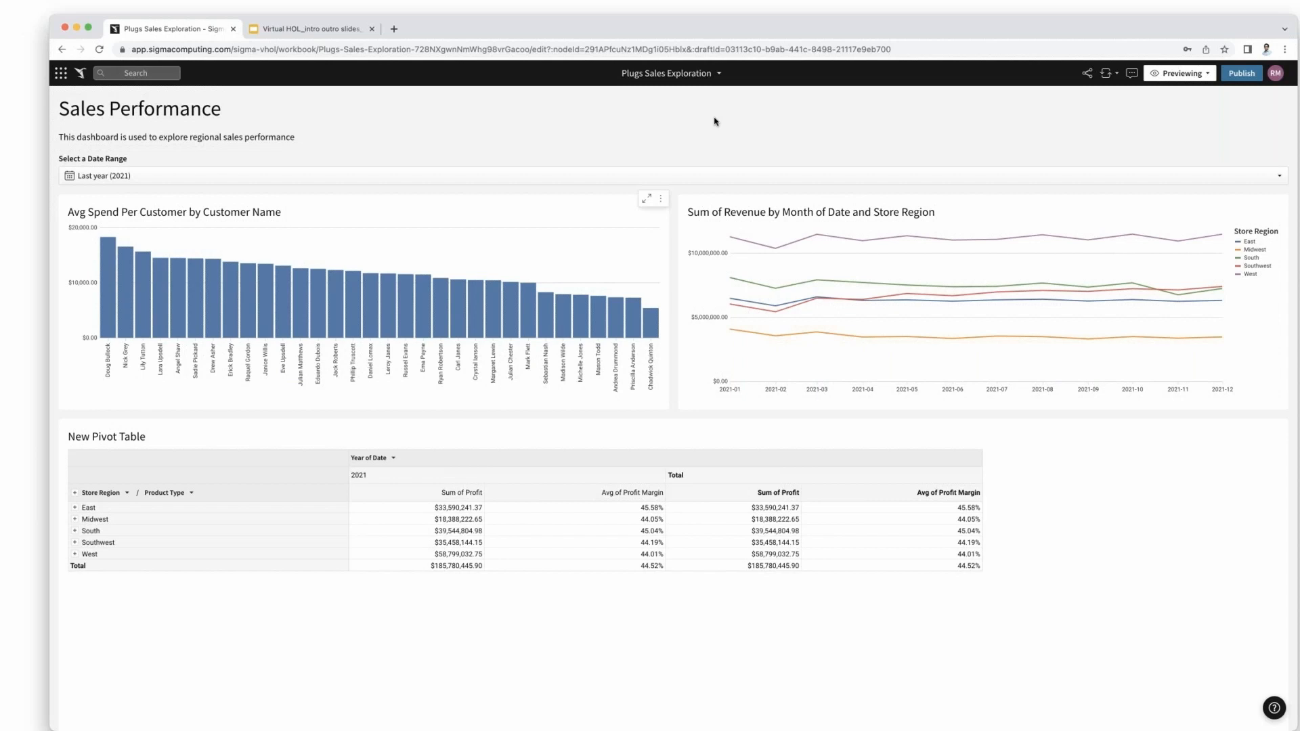
# - Switch the workbook draft from explorer preview to edit mode
pyautogui.click(1198, 75)
pyautogui.click(1198, 75)
pyautogui.click(1197, 74)
pyautogui.click(1165, 114)
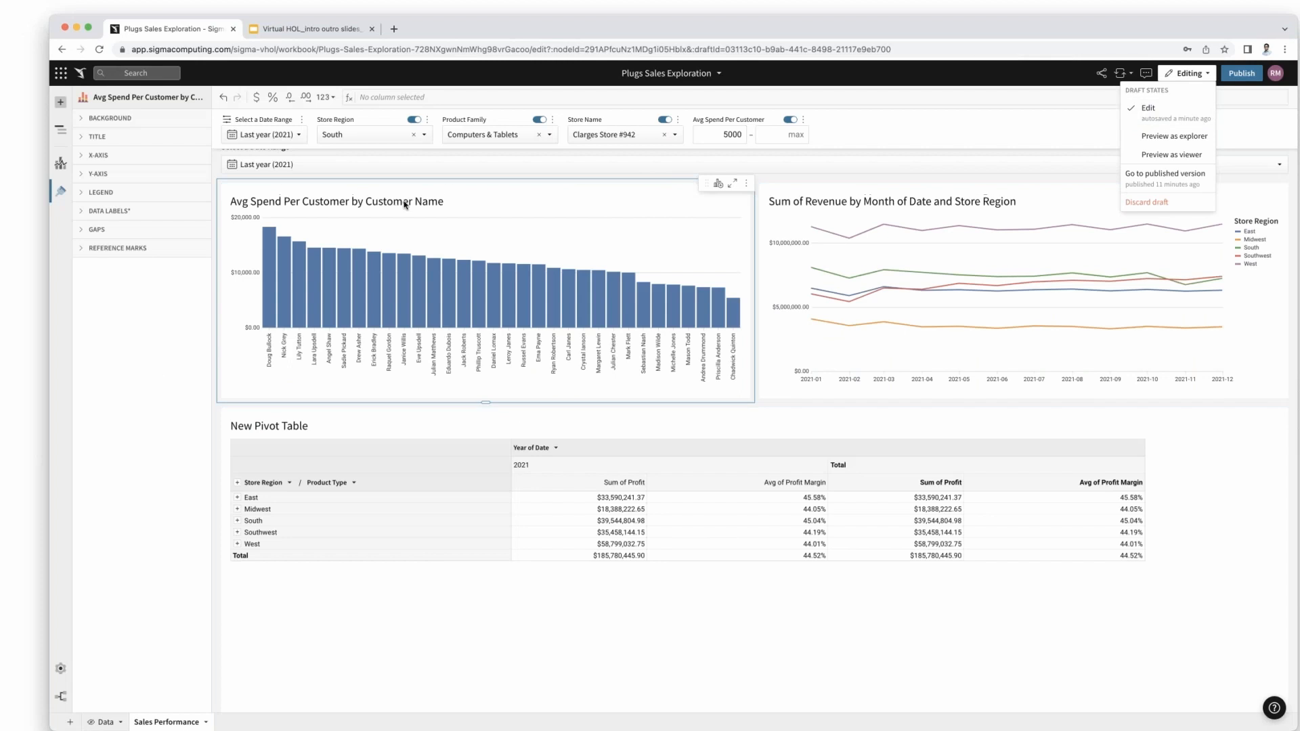
# - Insert a dynamic text value at the end of the dashboard description and start its formula with Sum(
pyautogui.click(455, 201)
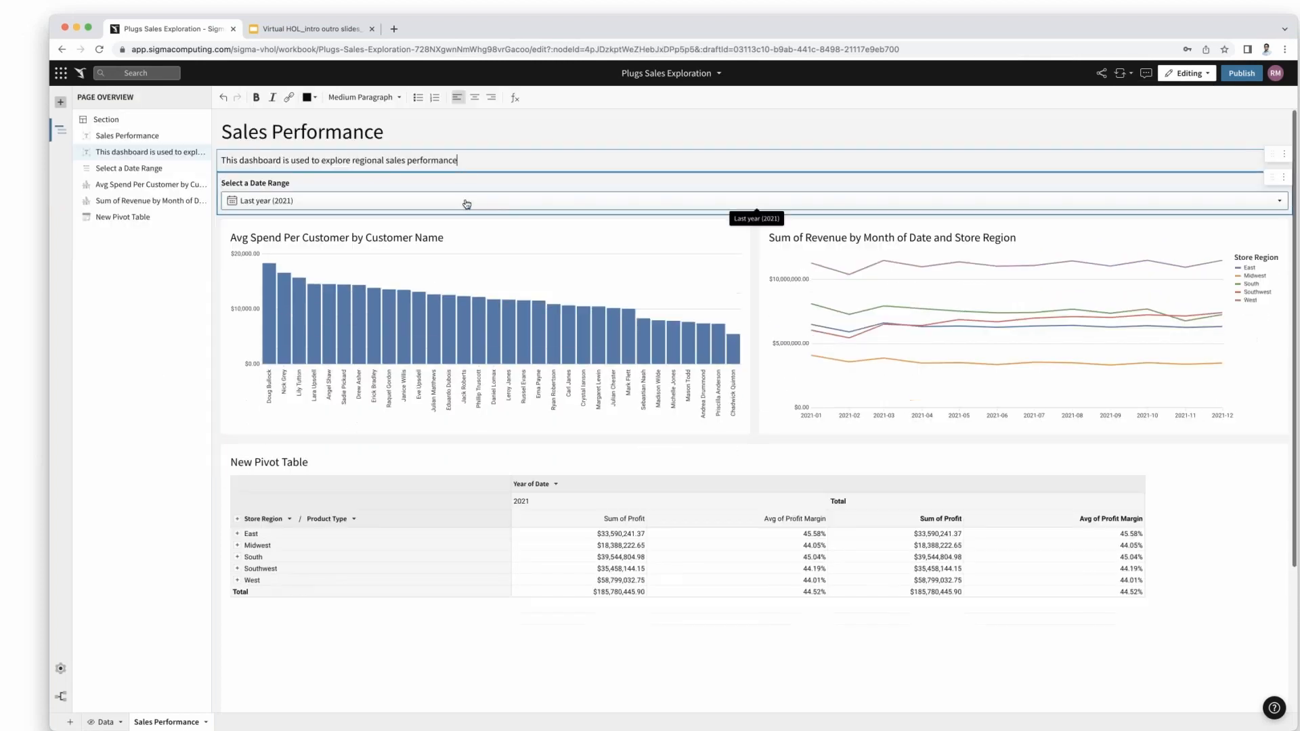
pyautogui.click(515, 100)
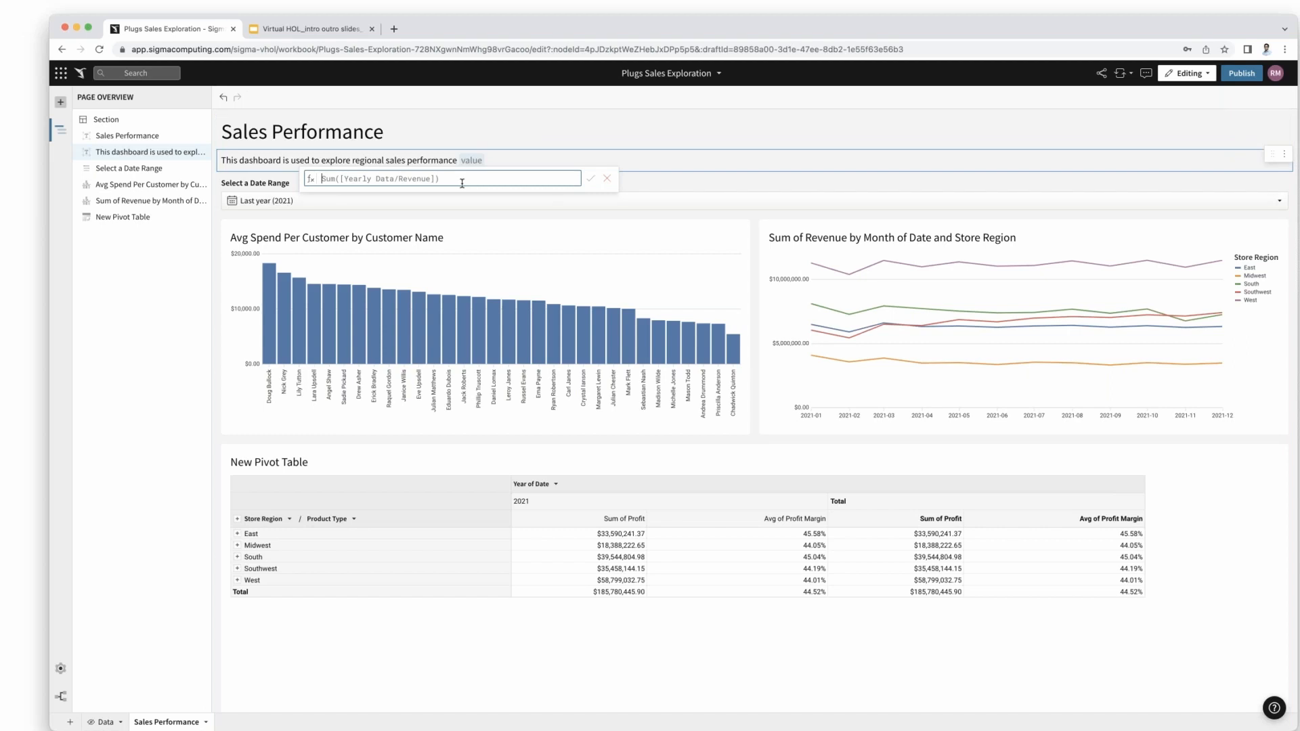
pyautogui.write('Sum(')
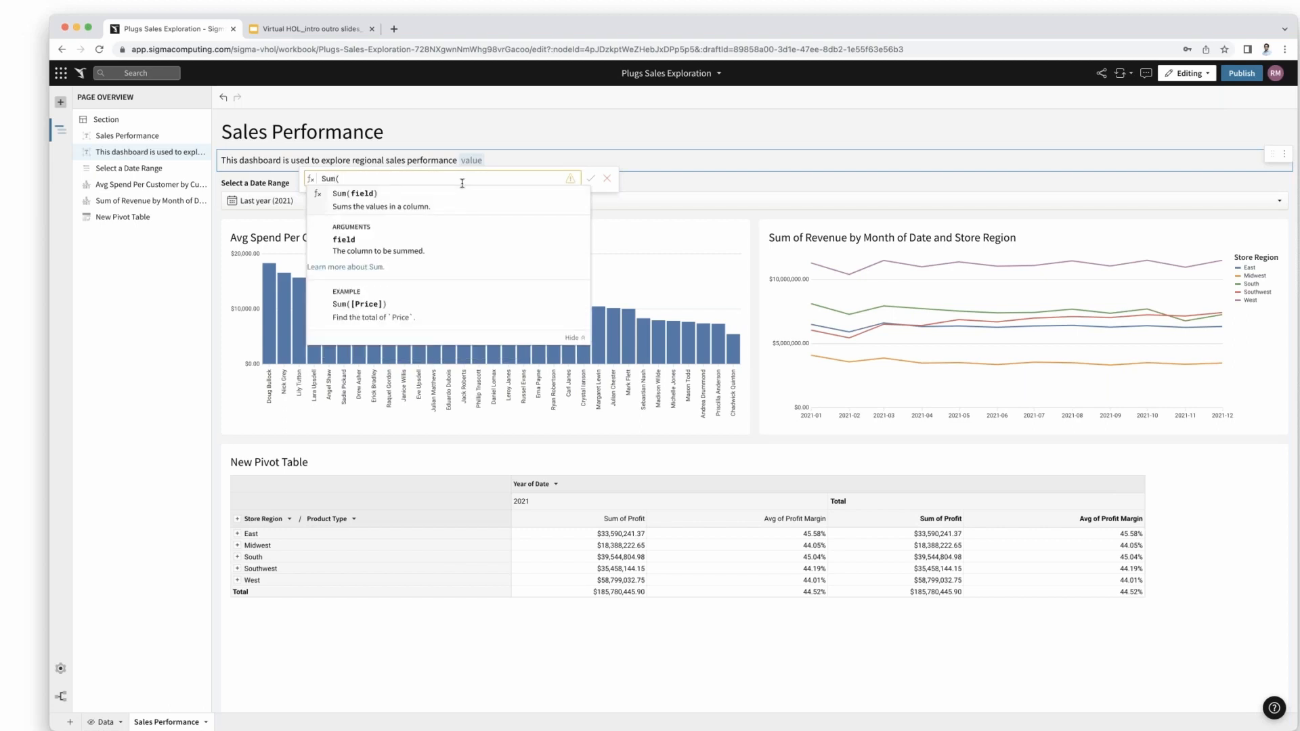
pyautogui.write('y')
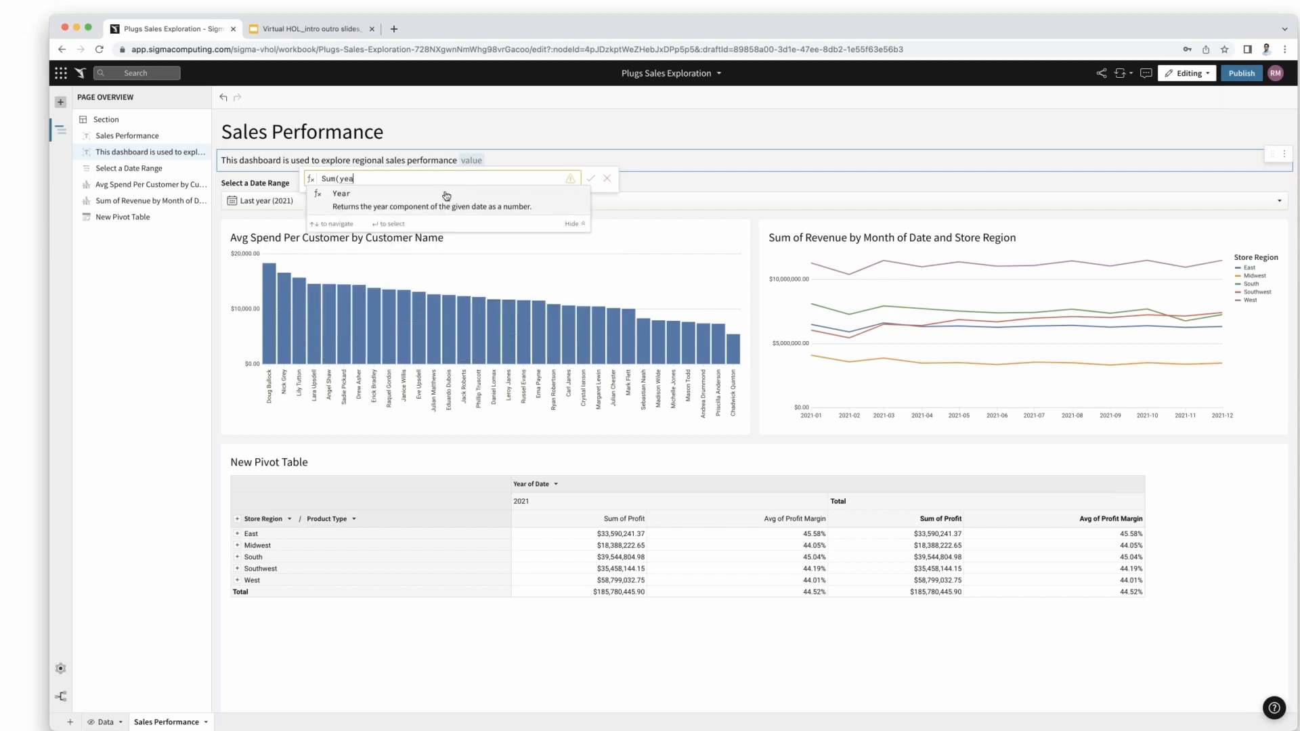
pyautogui.press('BackSpace')
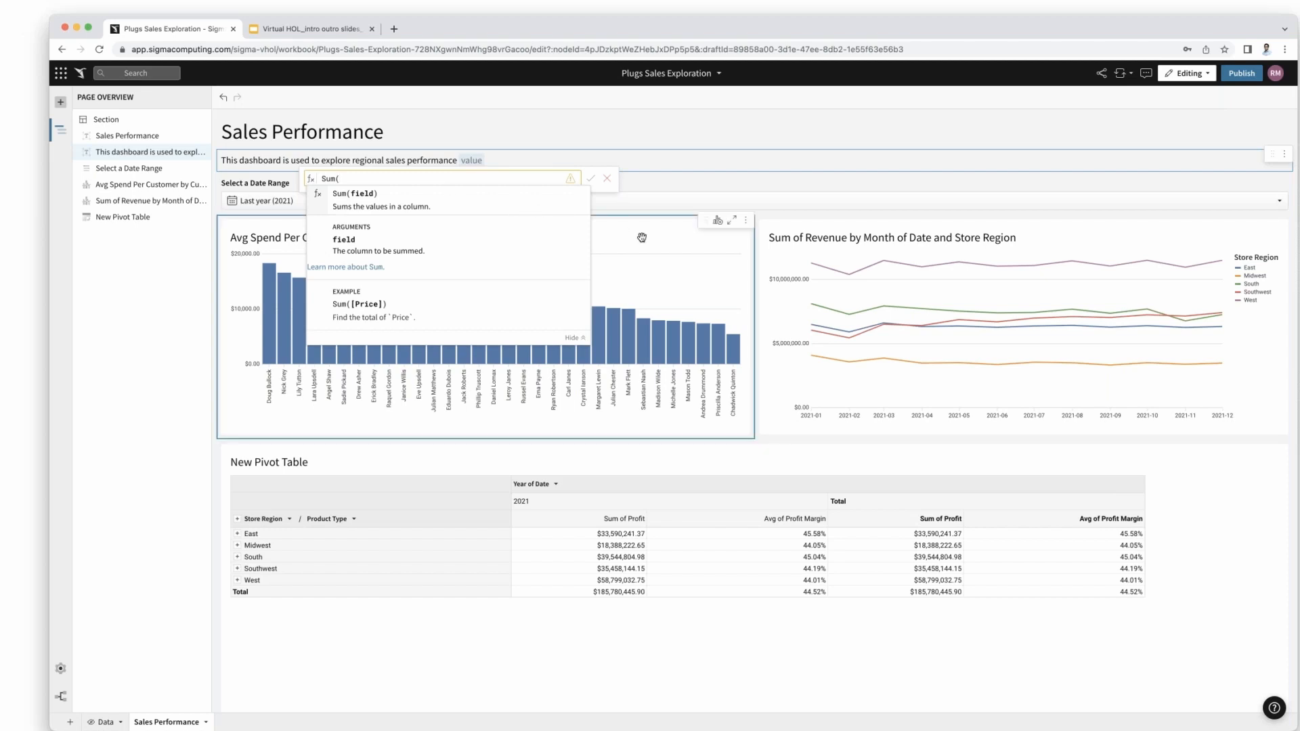
pyautogui.write('reve')
pyautogui.press('BackSpace')
pyautogui.press('BackSpace')
pyautogui.press('BackSpace')
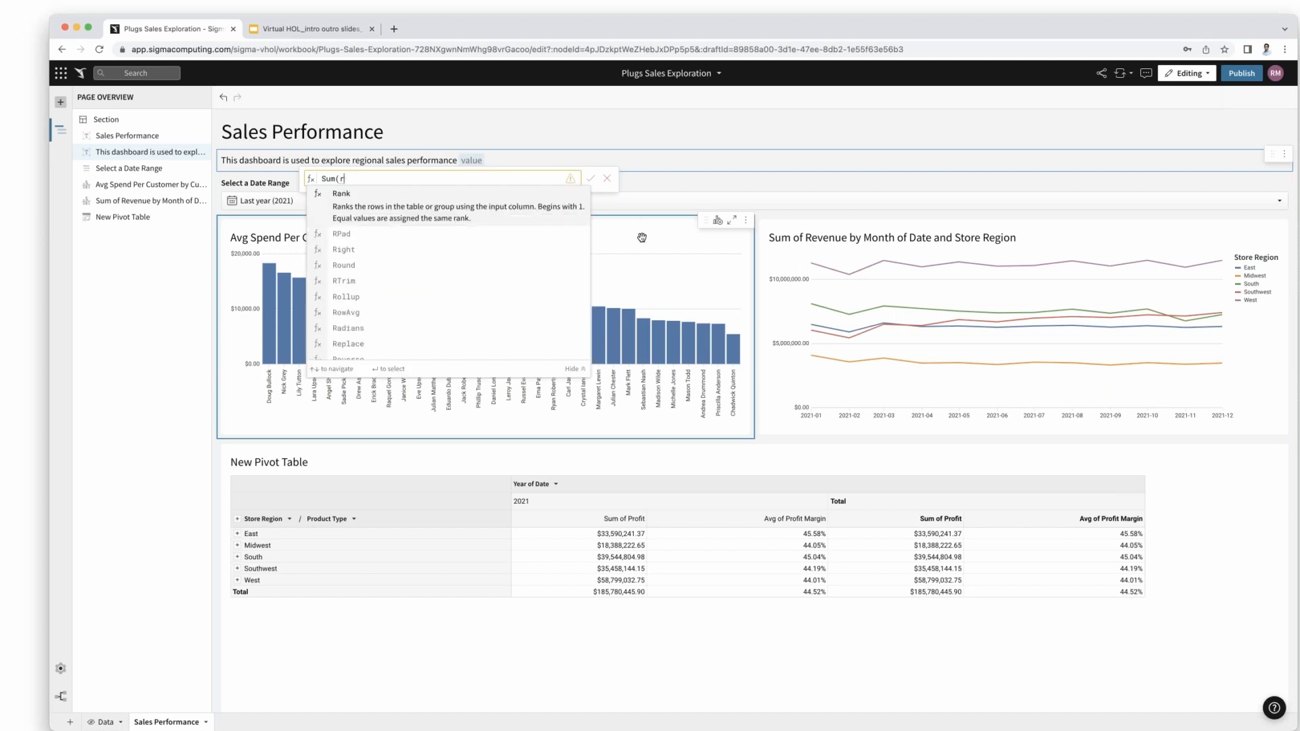
pyautogui.press('BackSpace')
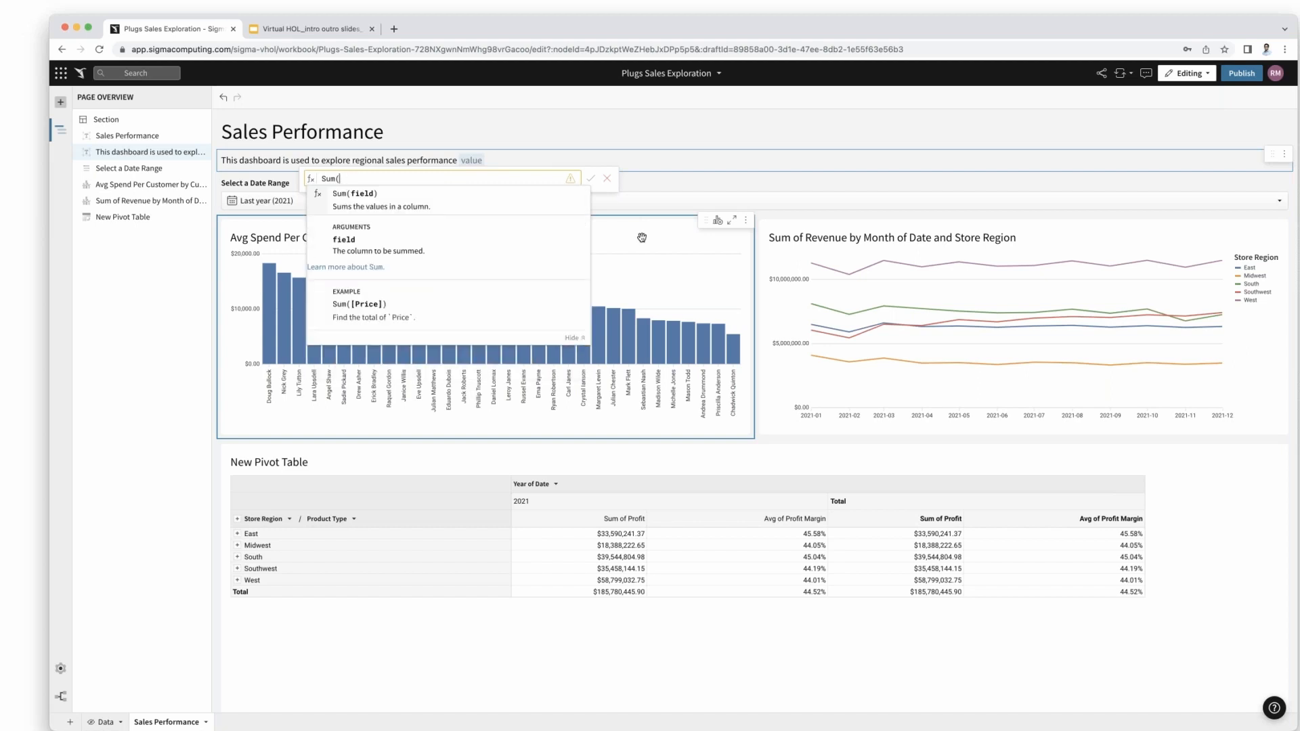
# - Set the description's dynamic value formula to [Sum of Revenue by Month of Date and Store Region/Cost] and save it
pyautogui.click(333, 181)
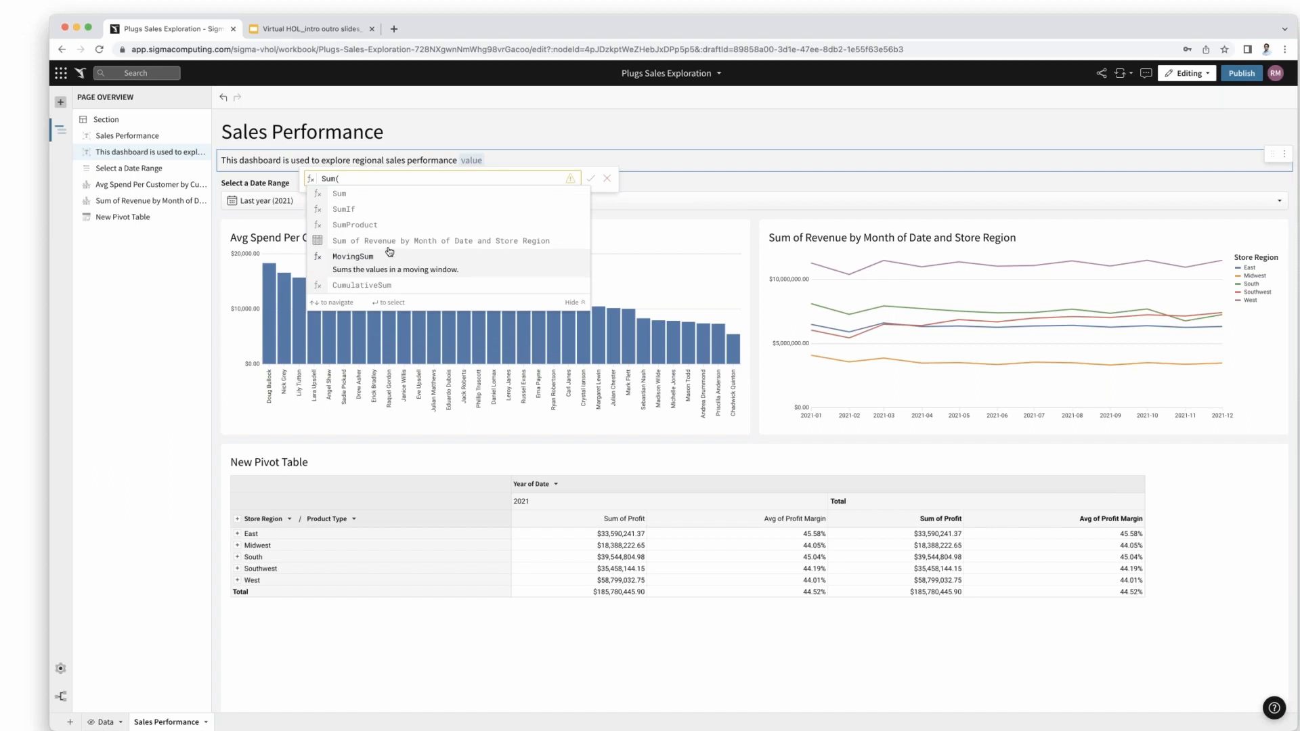
pyautogui.click(393, 241)
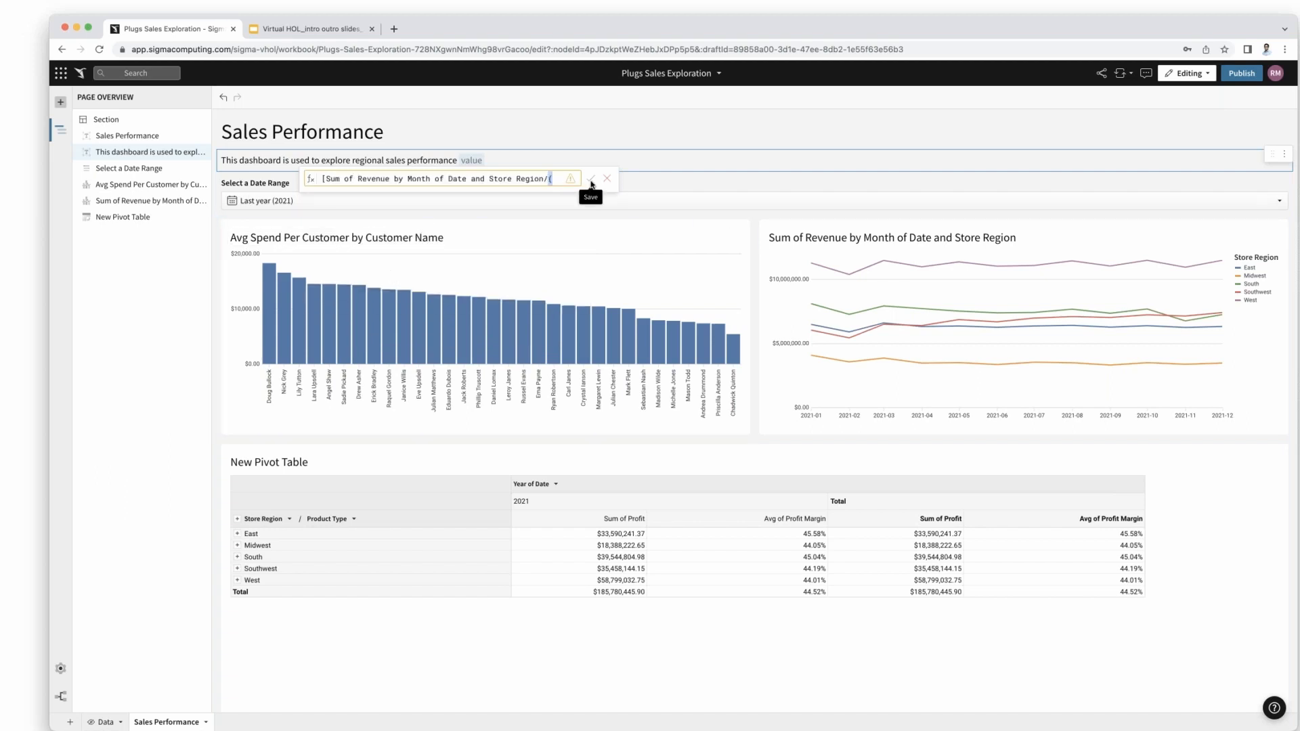
pyautogui.press('BackSpace')
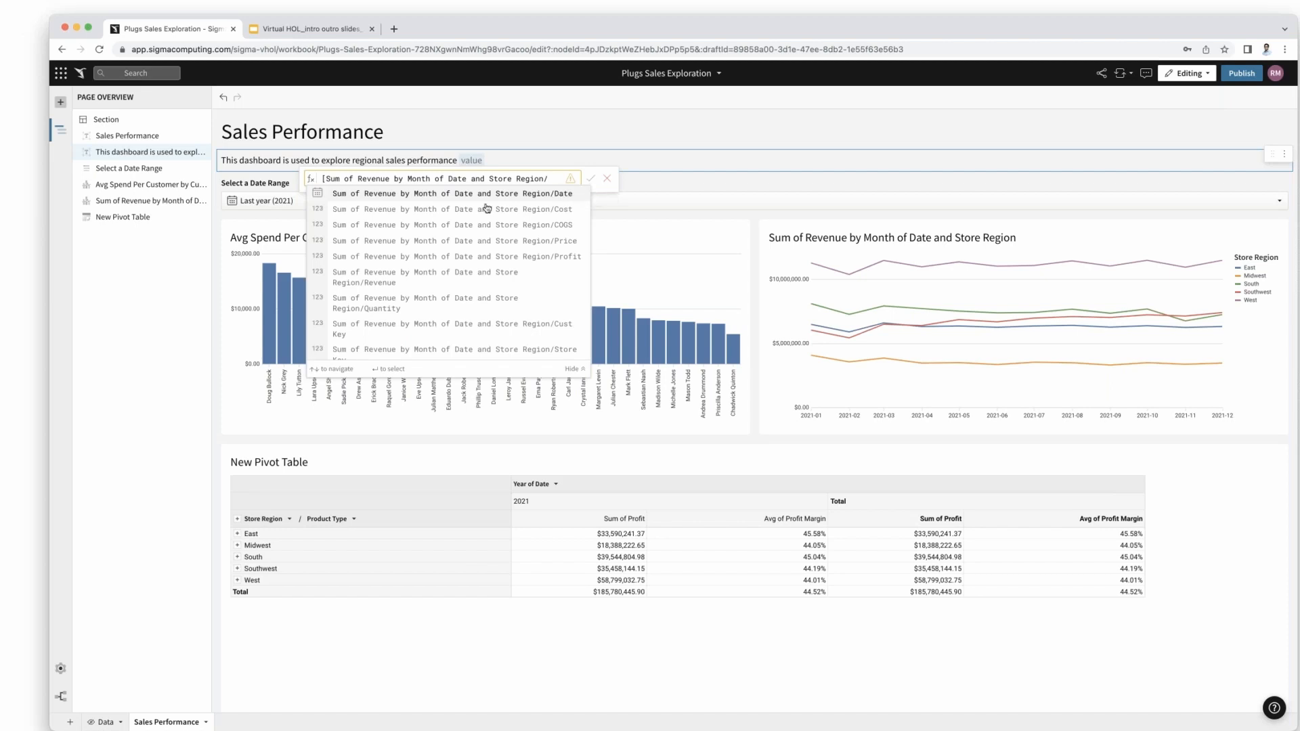
pyautogui.press('Down')
pyautogui.press('Return')
pyautogui.click(586, 179)
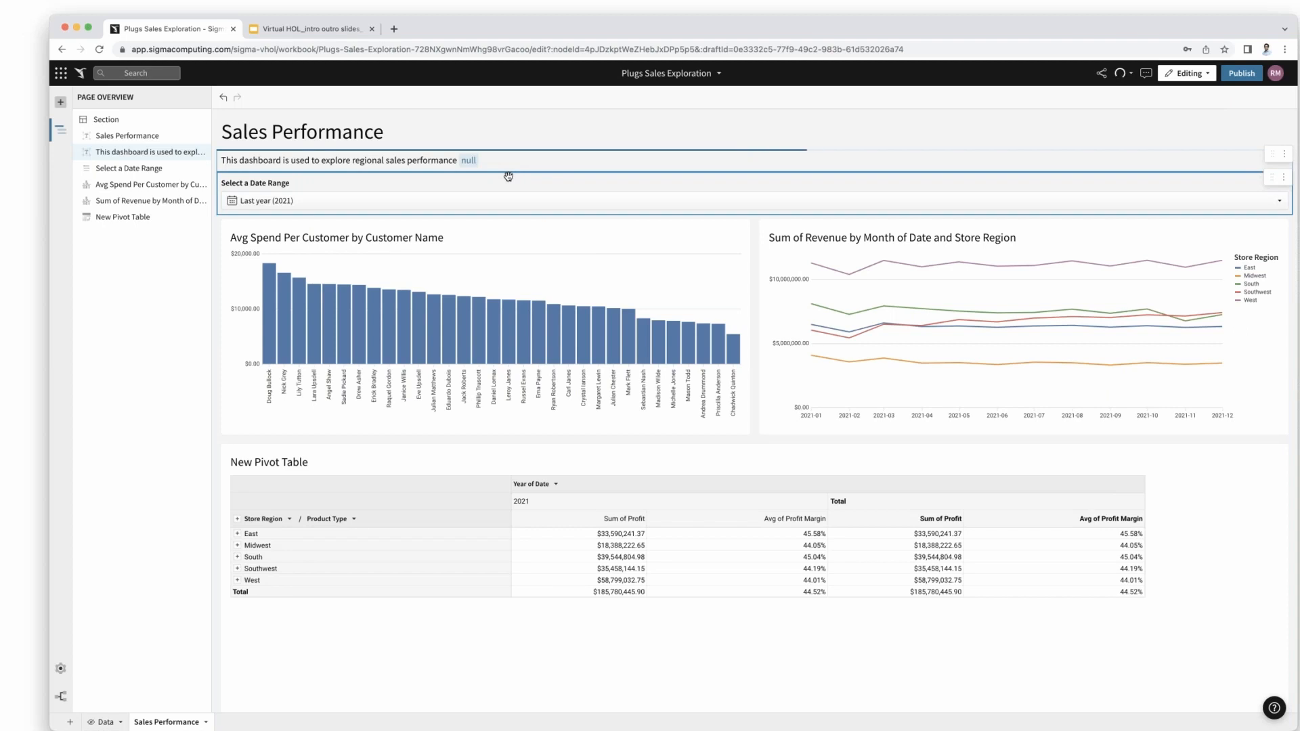
# - Reopen the dynamic value's formula, leave it as is, and remove the value from the end of the dashboard description
pyautogui.click(469, 160)
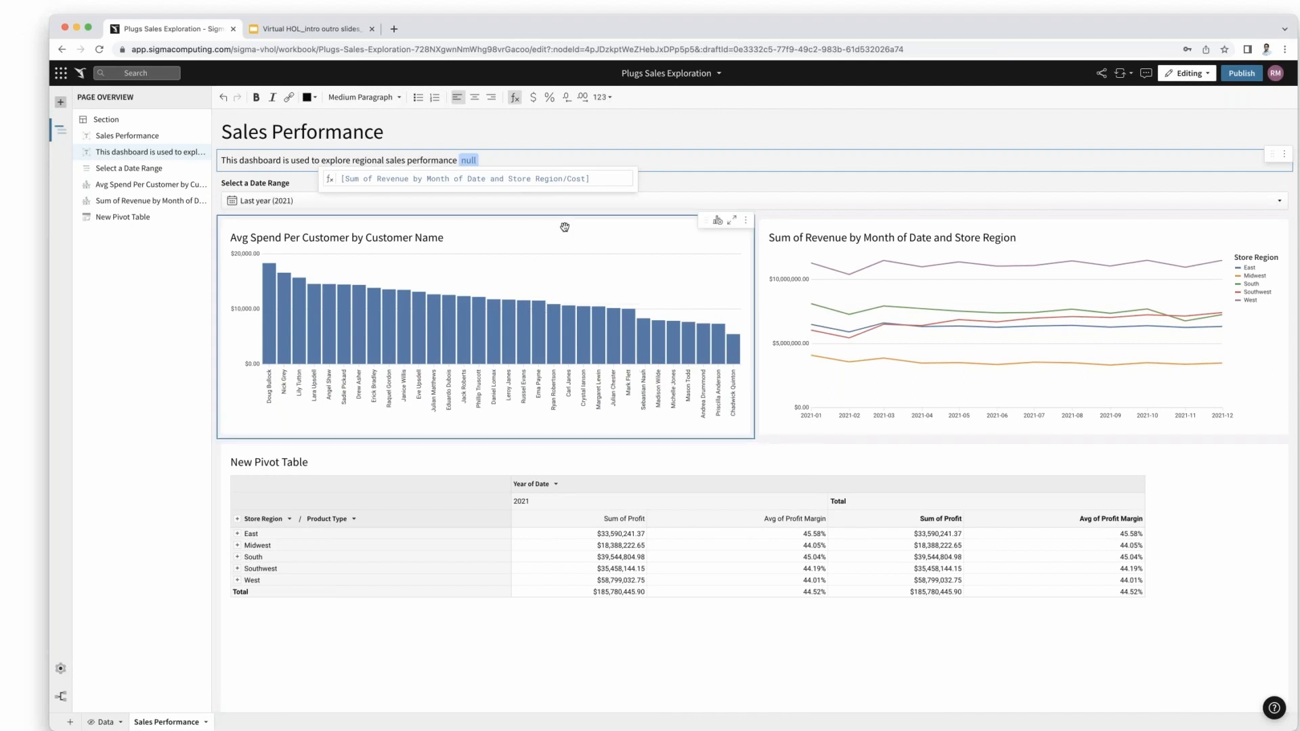
pyautogui.click(611, 178)
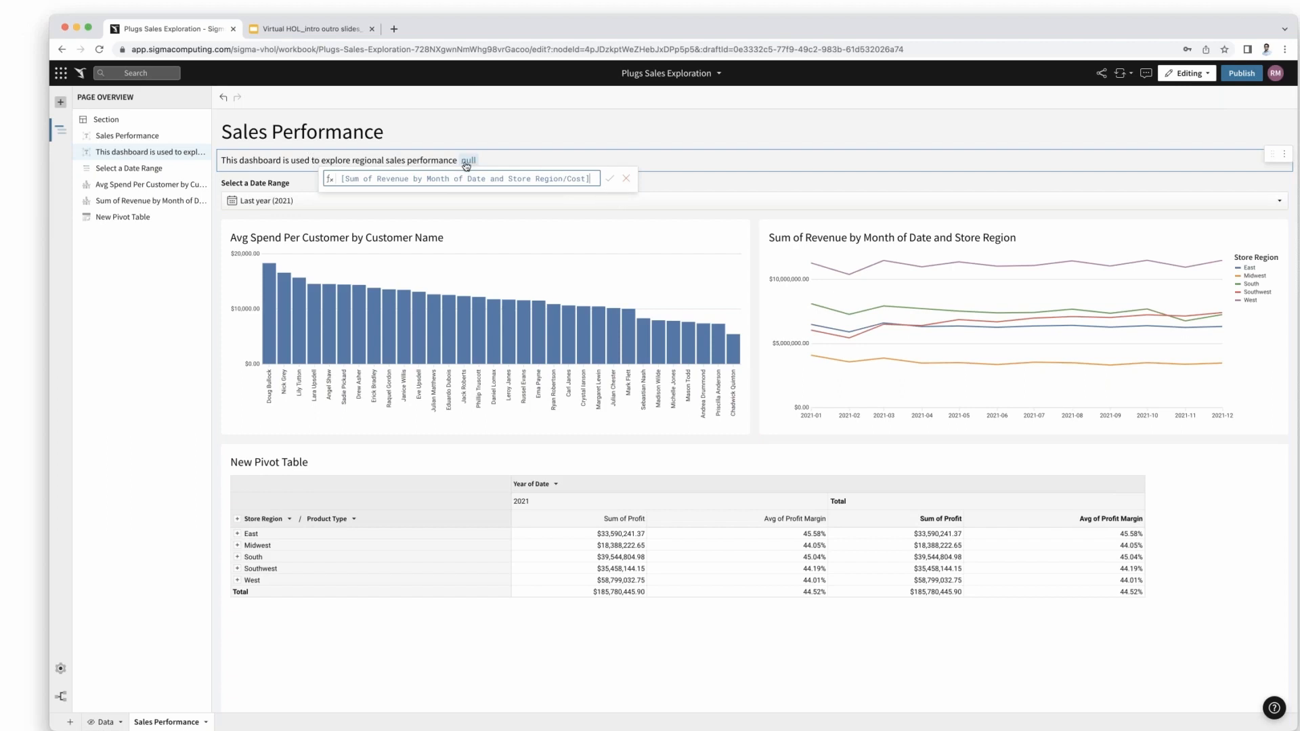
pyautogui.moveTo(592, 178); pyautogui.dragTo(337, 176)
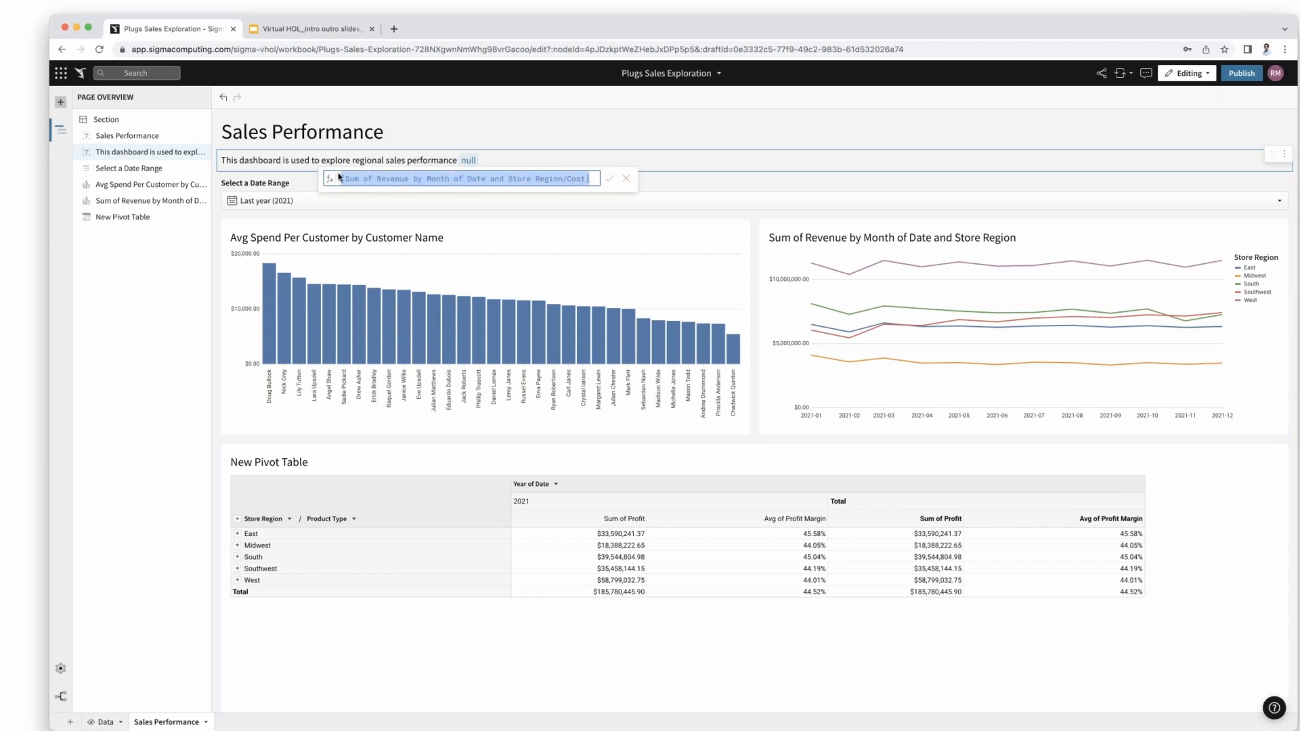
pyautogui.click(339, 177)
pyautogui.click(482, 159)
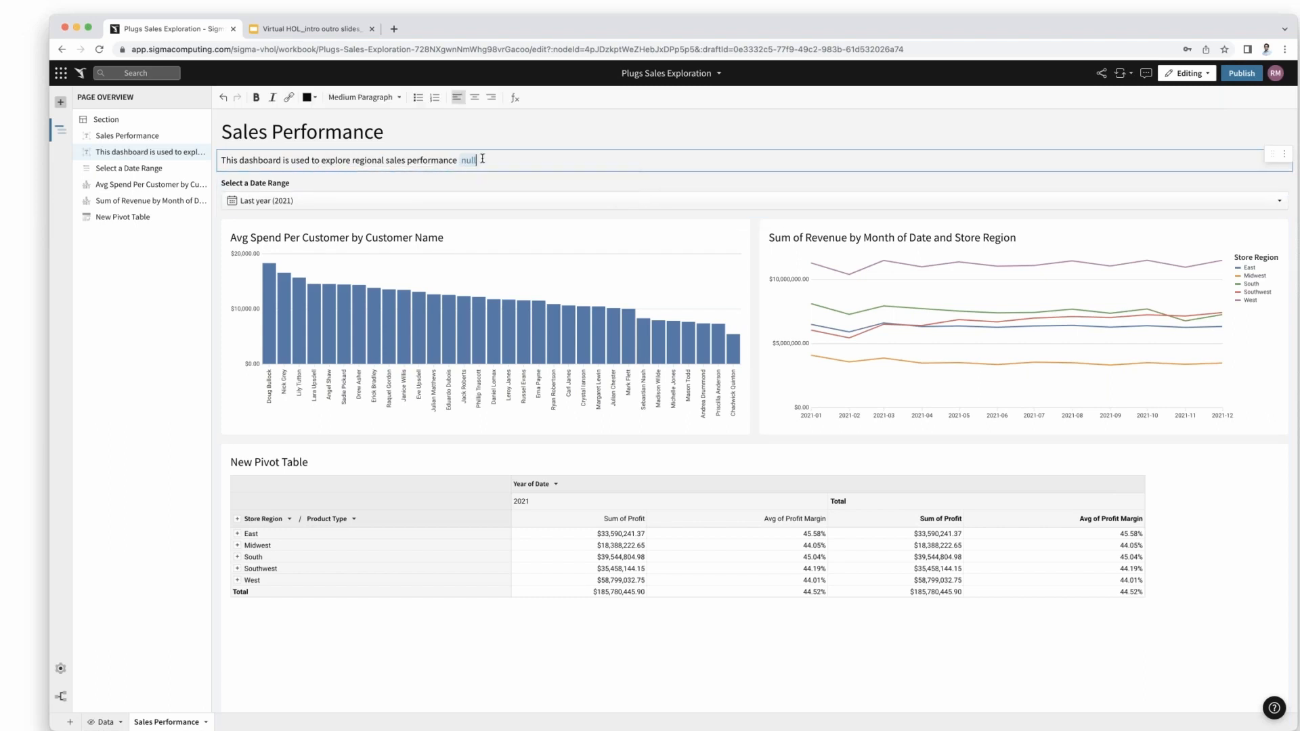
pyautogui.press('BackSpace')
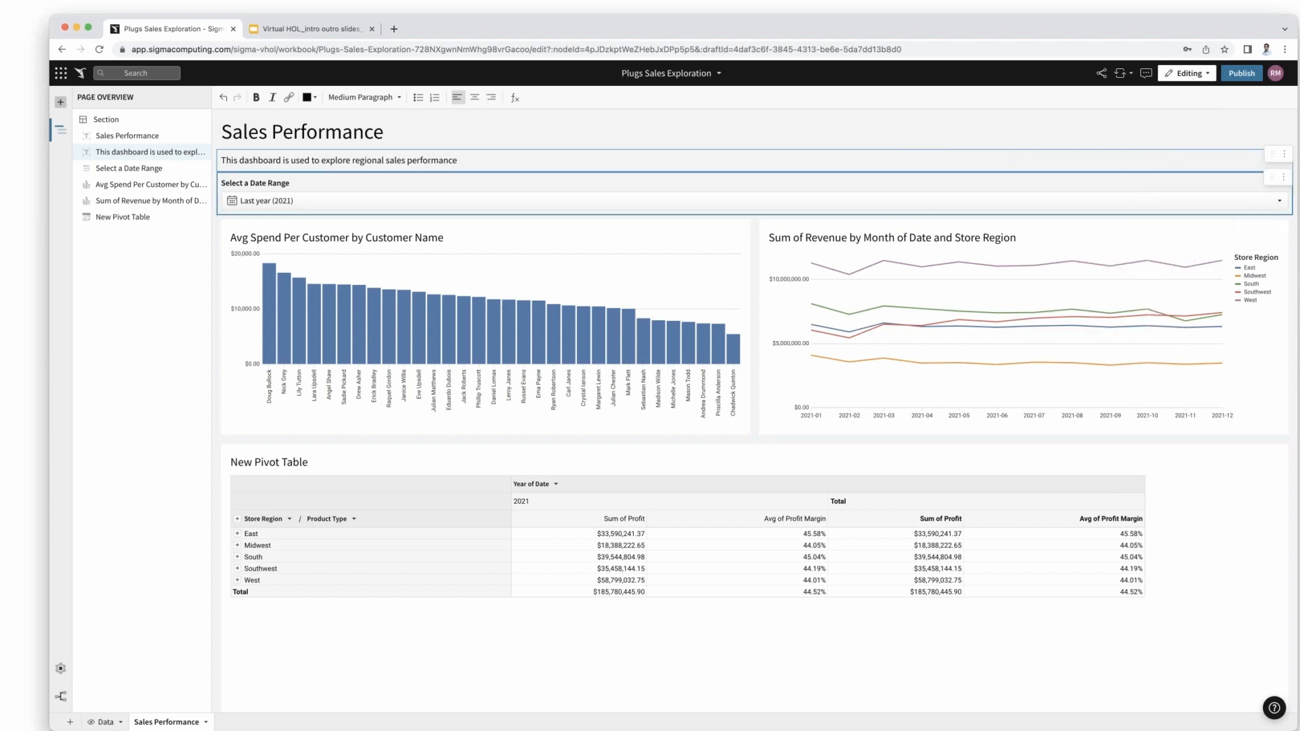
# - On the Data page, create a child Single Value visualization of the PLUGS_ELECTRONICS_HANDS_ON_LAB_DATA table showing the sum of Revenue
pyautogui.click(103, 722)
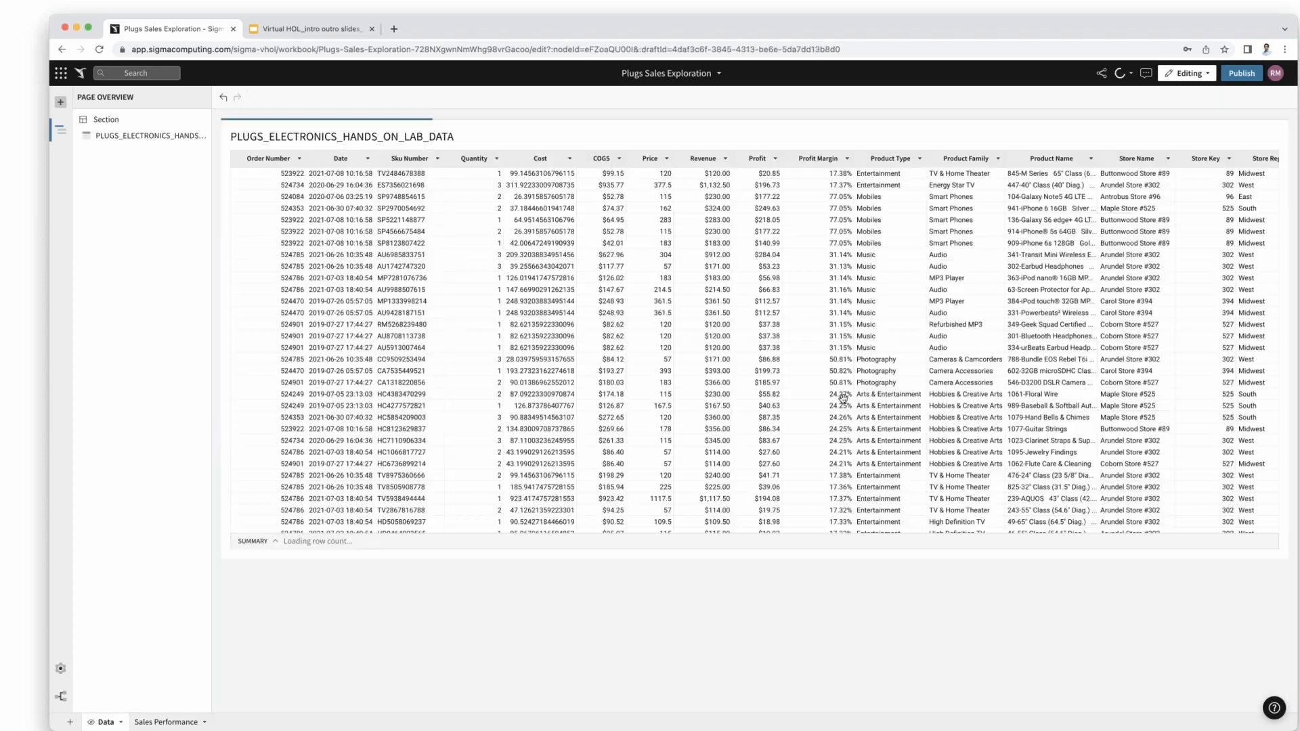
pyautogui.click(1257, 119)
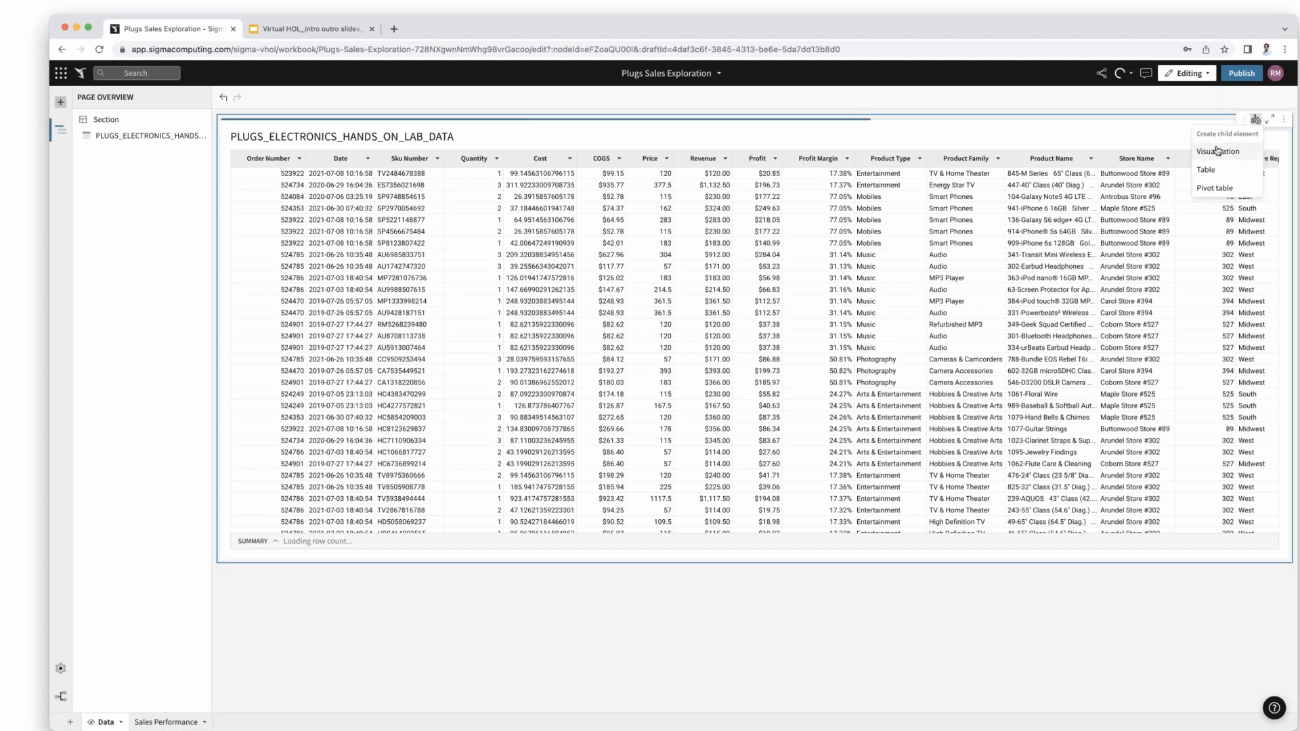
pyautogui.click(1217, 151)
pyautogui.click(160, 141)
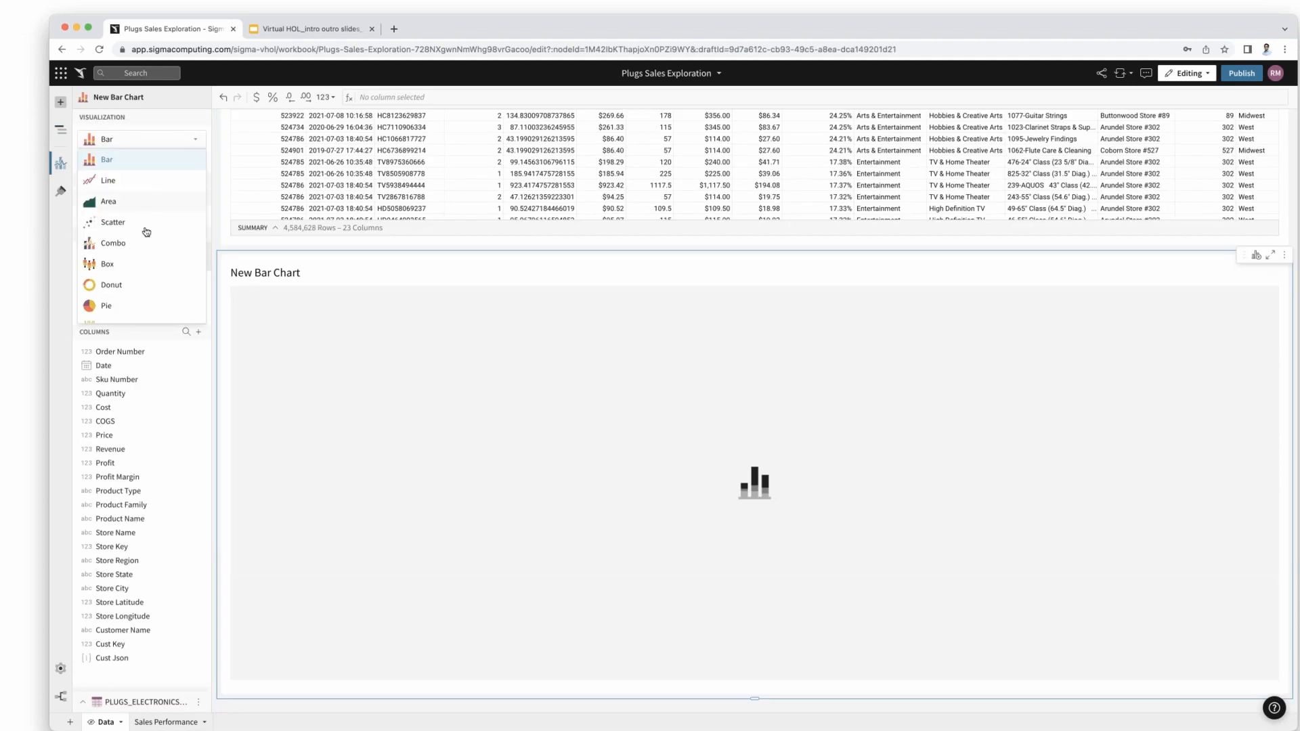
pyautogui.scroll(-2, 129, 277)
pyautogui.click(162, 280)
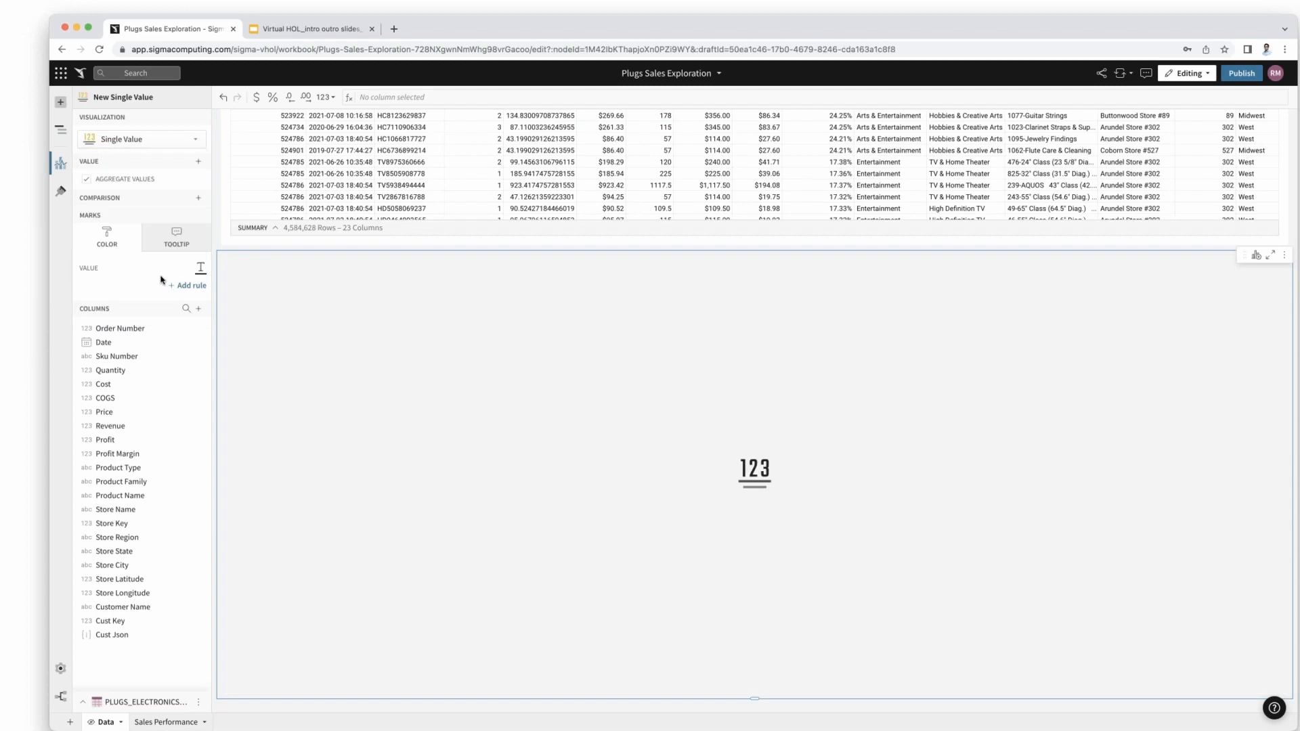
pyautogui.moveTo(127, 433); pyautogui.dragTo(128, 181)
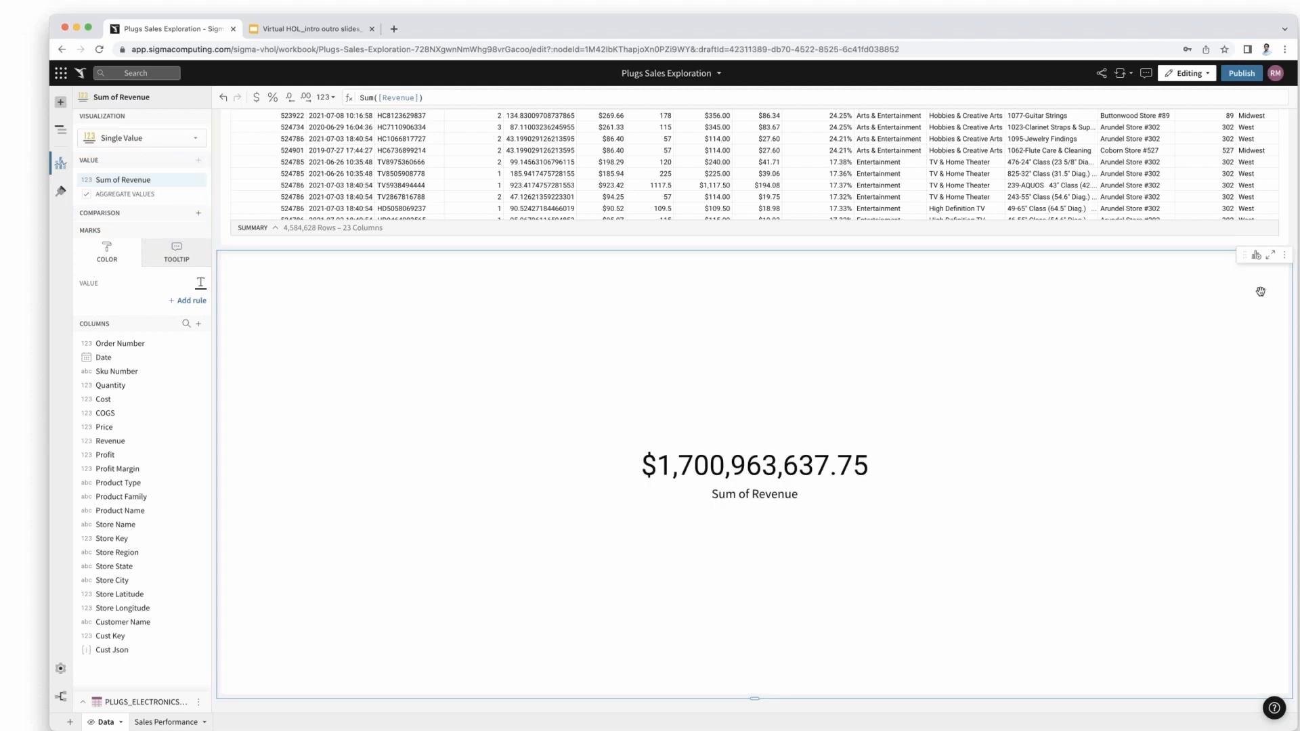
# - View the Sum of Revenue single value maximized, restore it, and delete the element from the Data page
pyautogui.click(1270, 254)
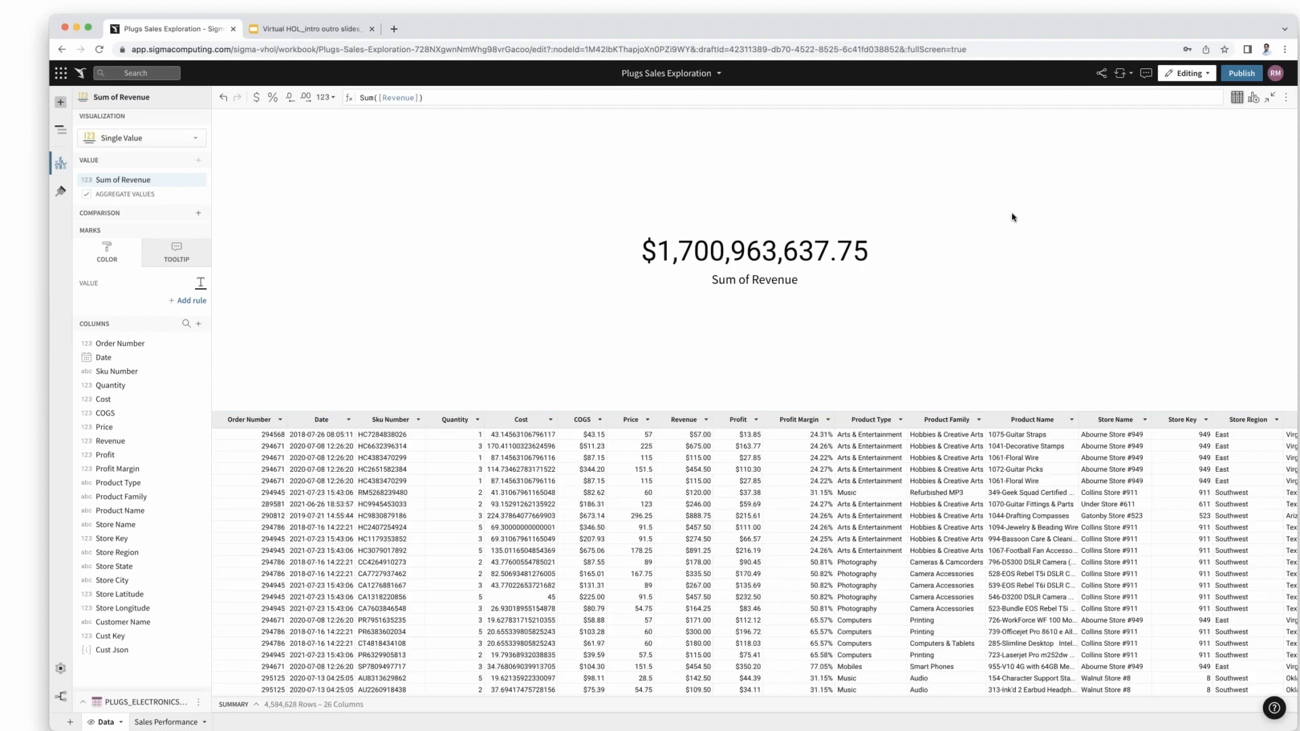
pyautogui.click(1270, 97)
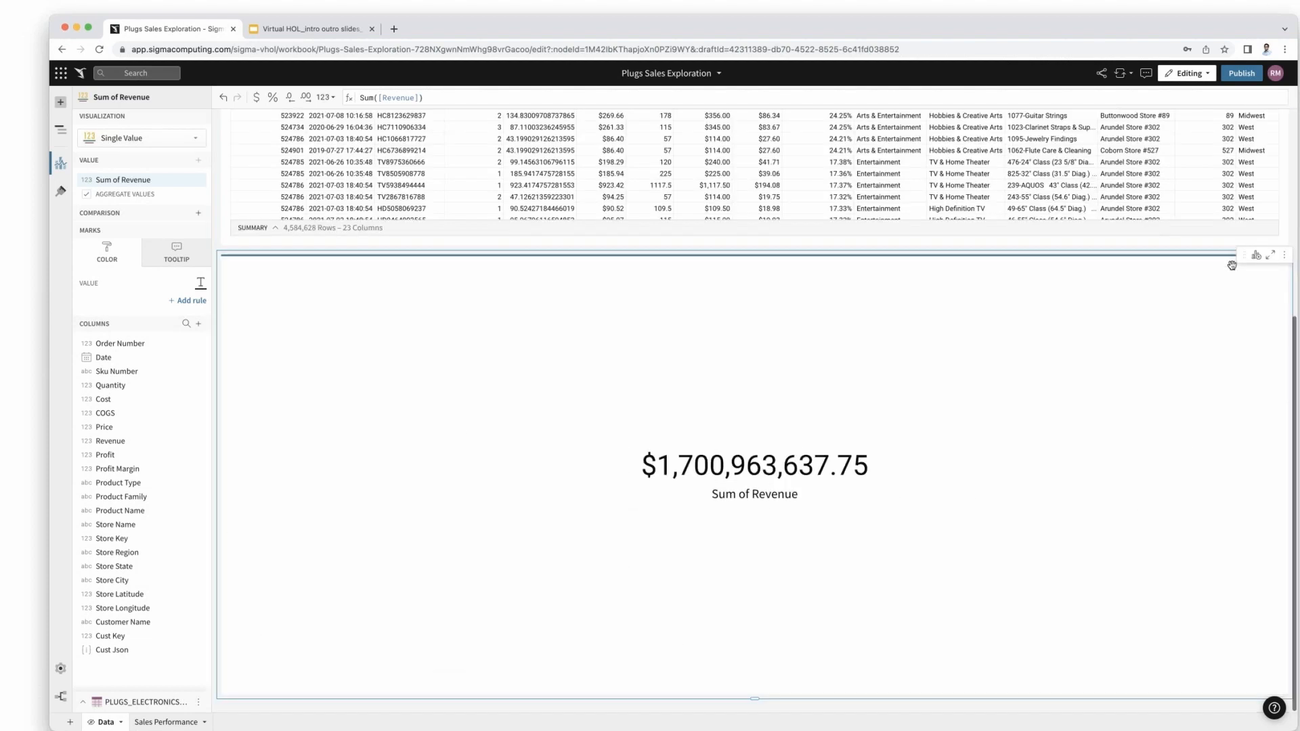
pyautogui.click(1285, 260)
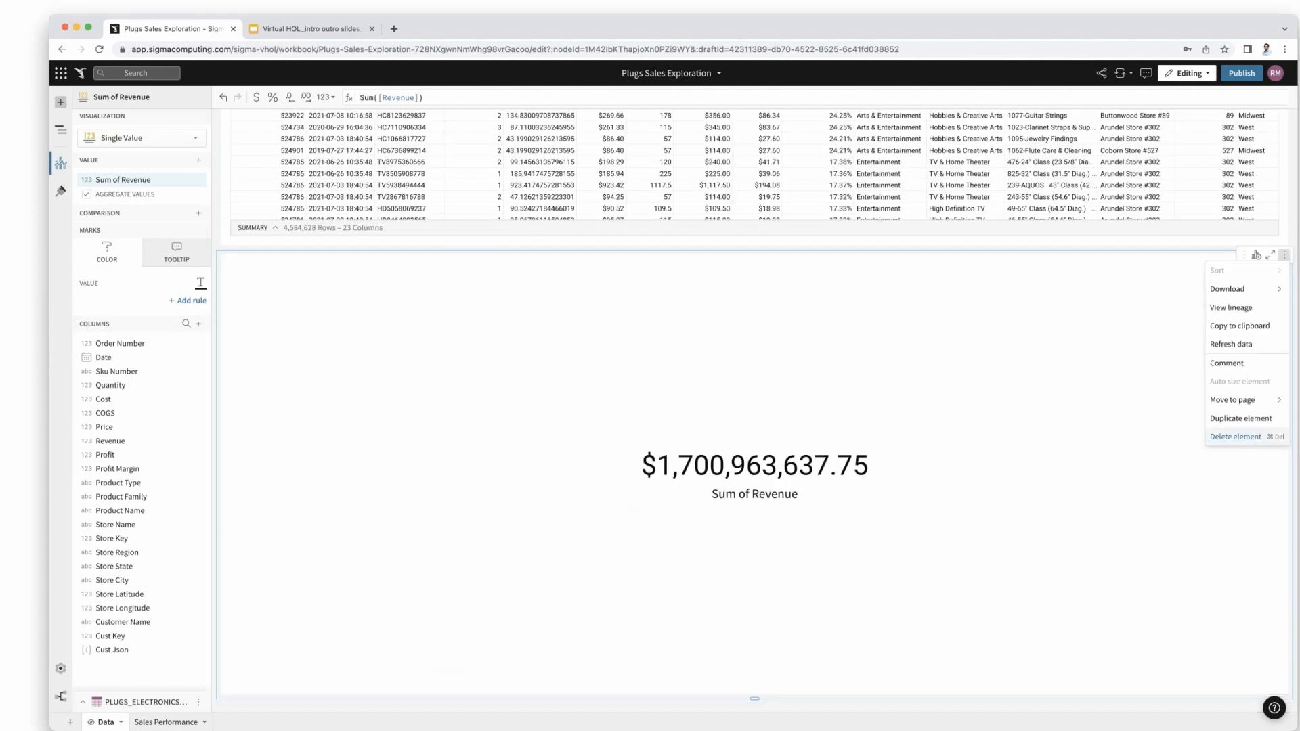
pyautogui.click(1236, 437)
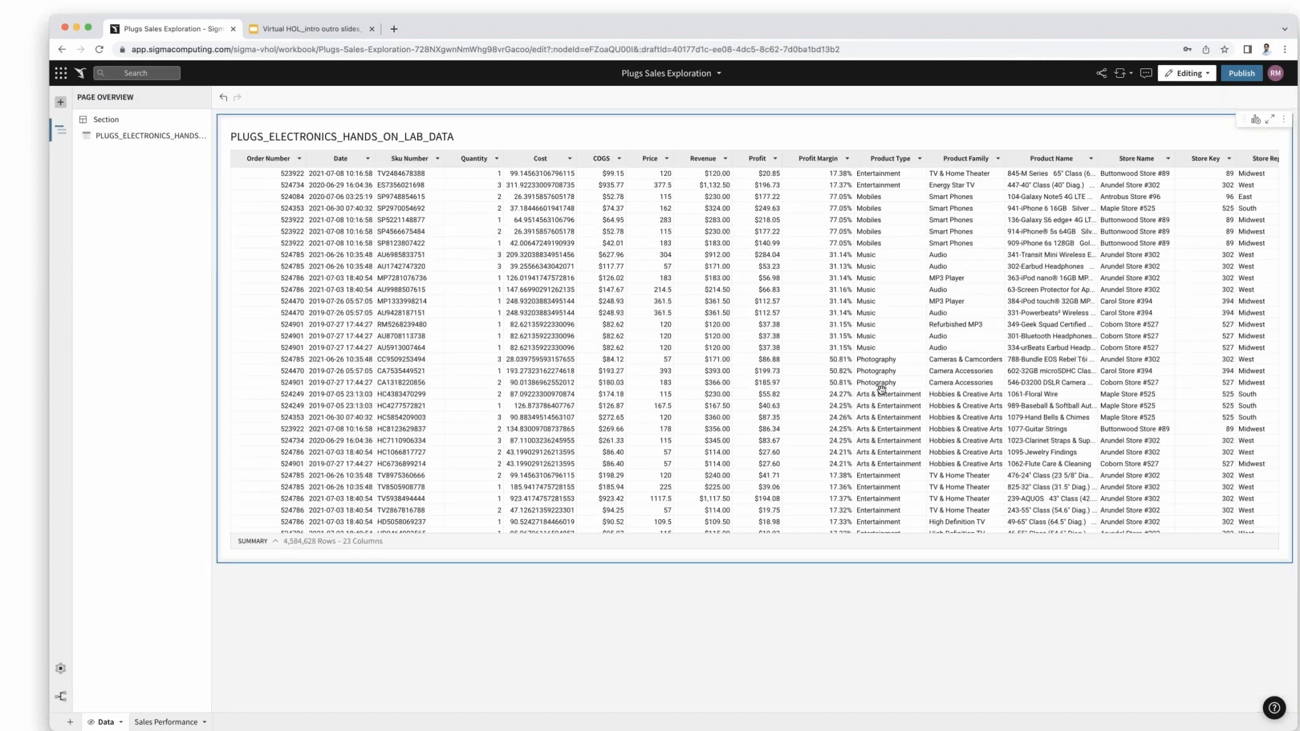
# - Add a new workbook page with a table sourced from the Data page's PLUGS_ELECTRONICS_HANDS_ON_LAB_DATA element
pyautogui.click(168, 722)
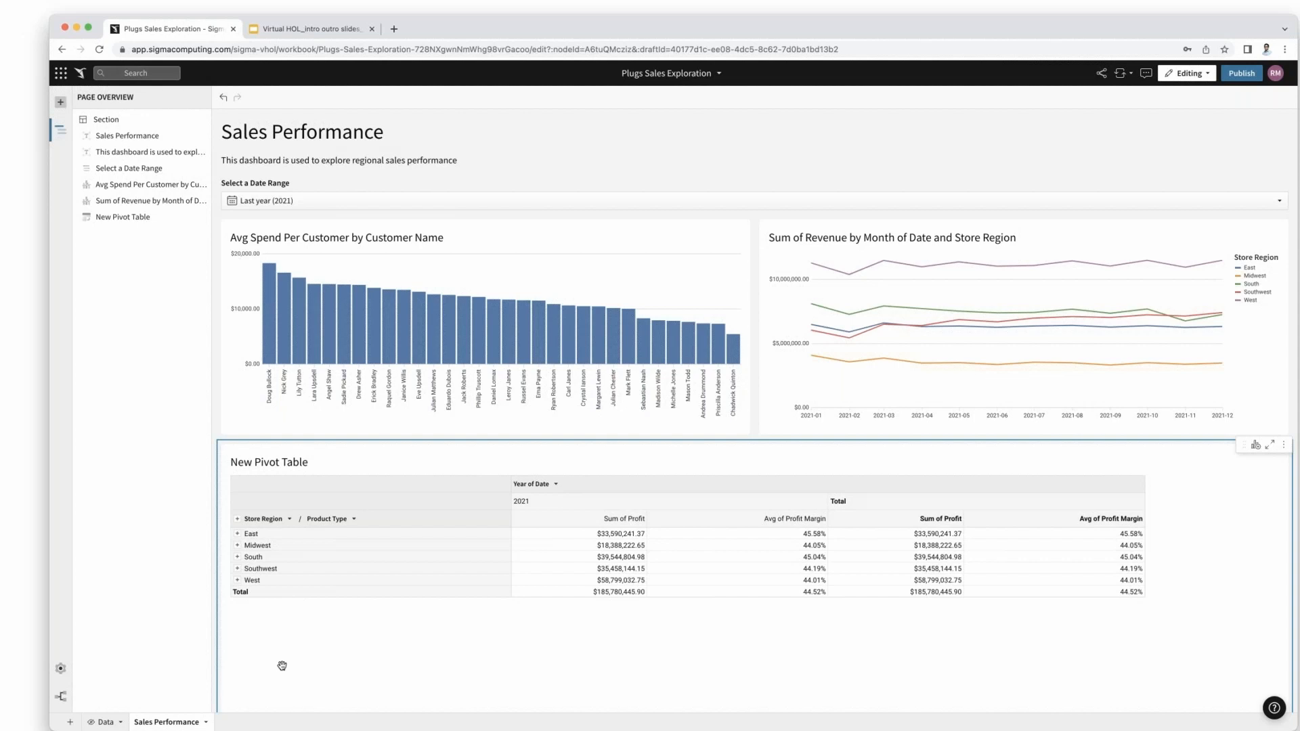
pyautogui.moveTo(832, 280)
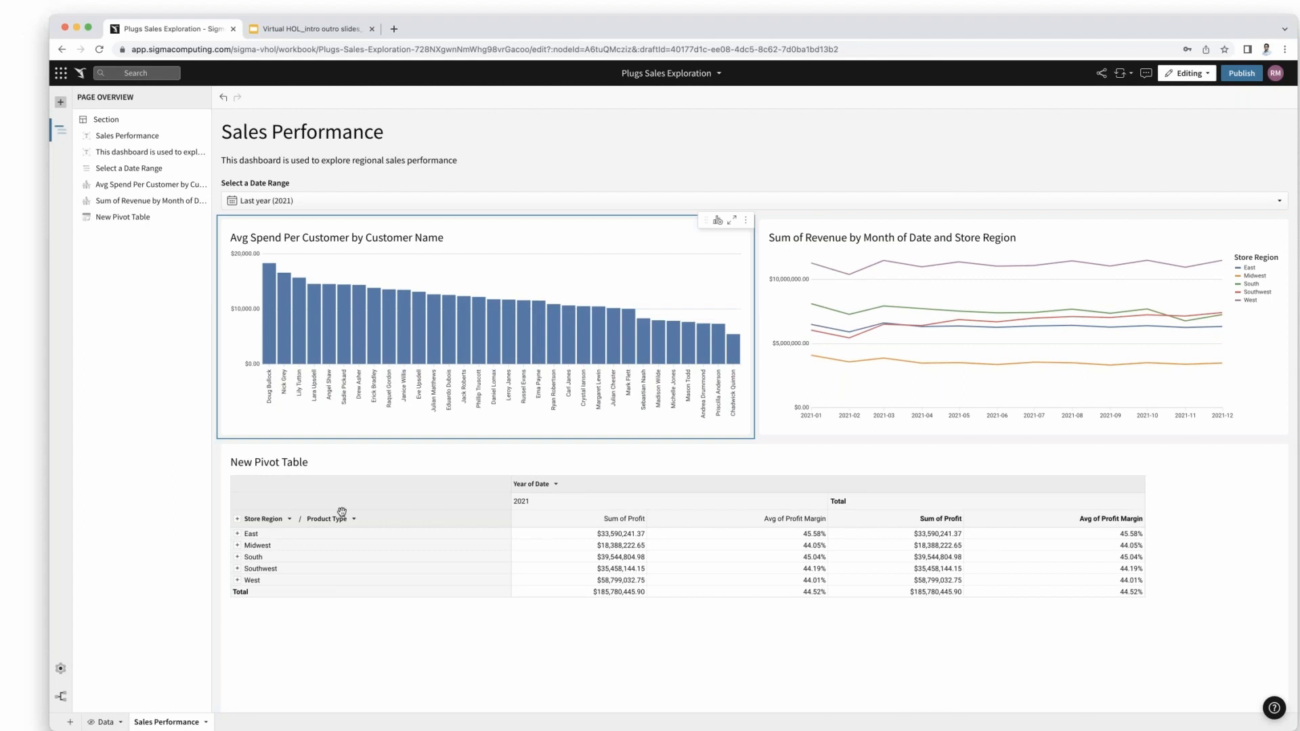
pyautogui.click(70, 723)
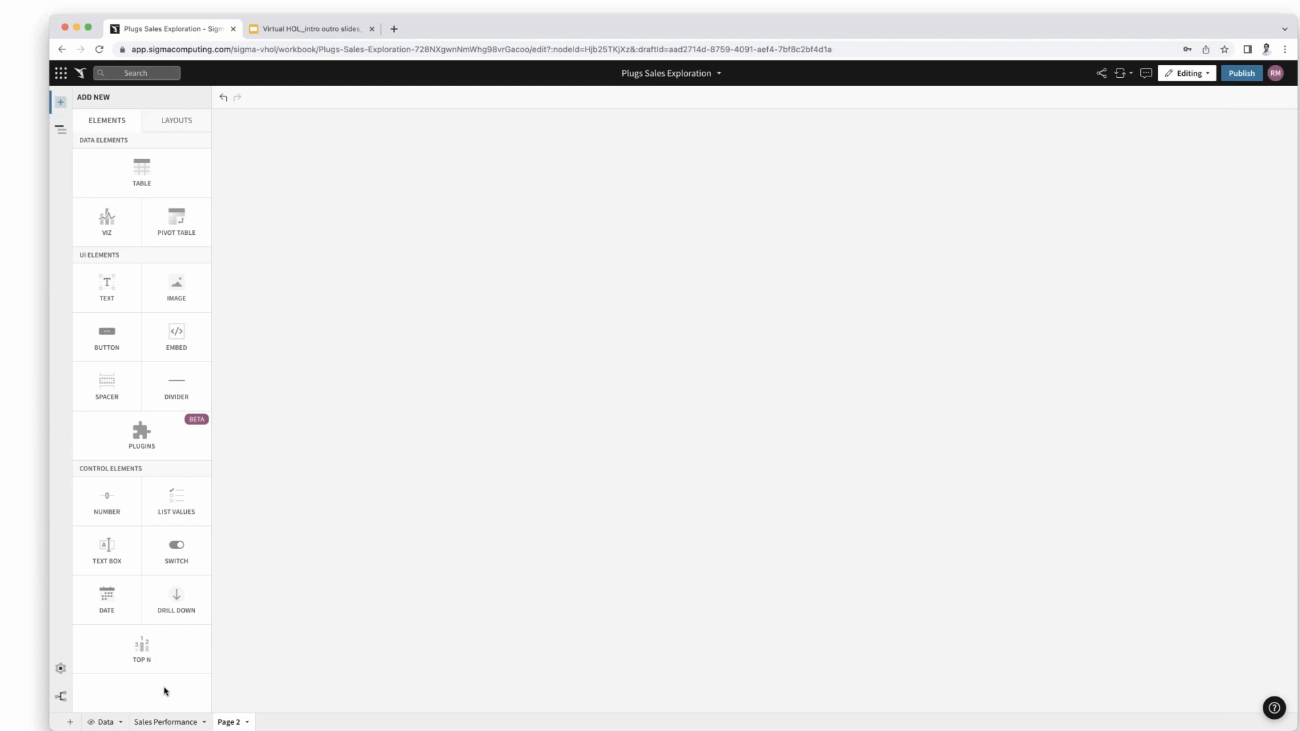
pyautogui.click(166, 169)
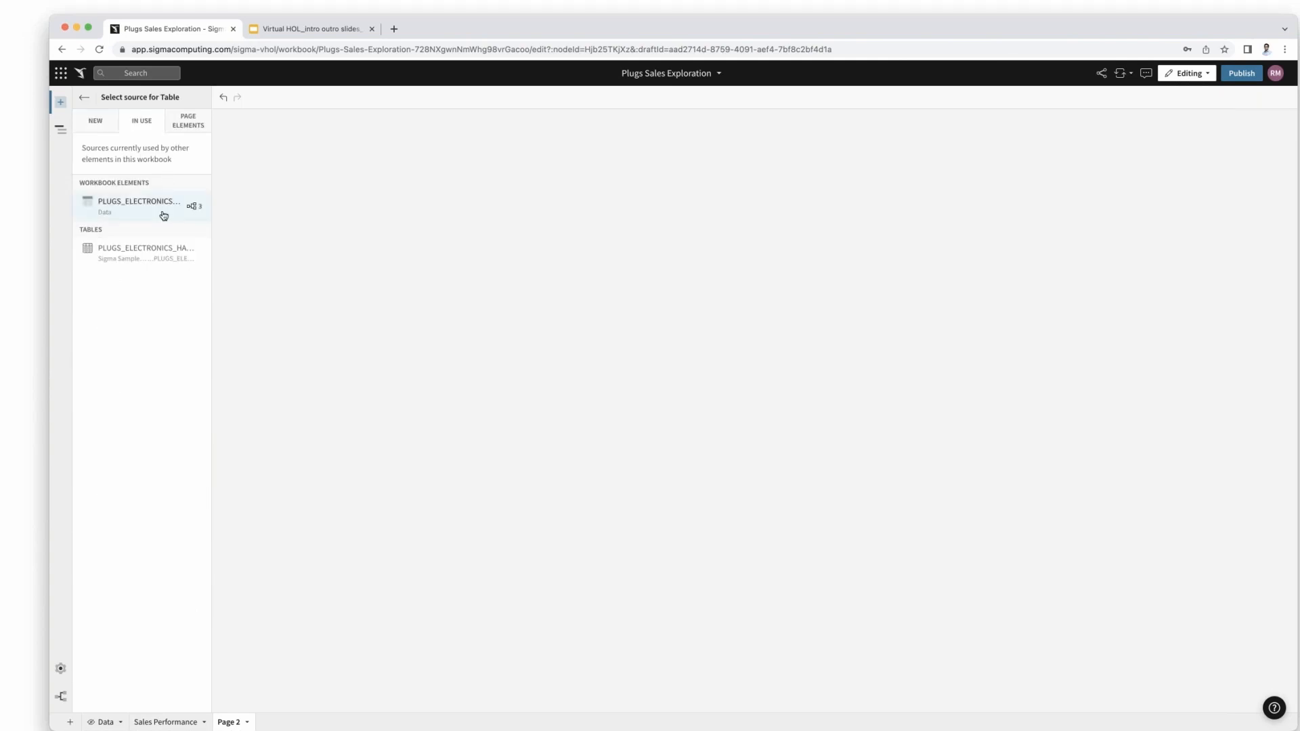
pyautogui.click(160, 214)
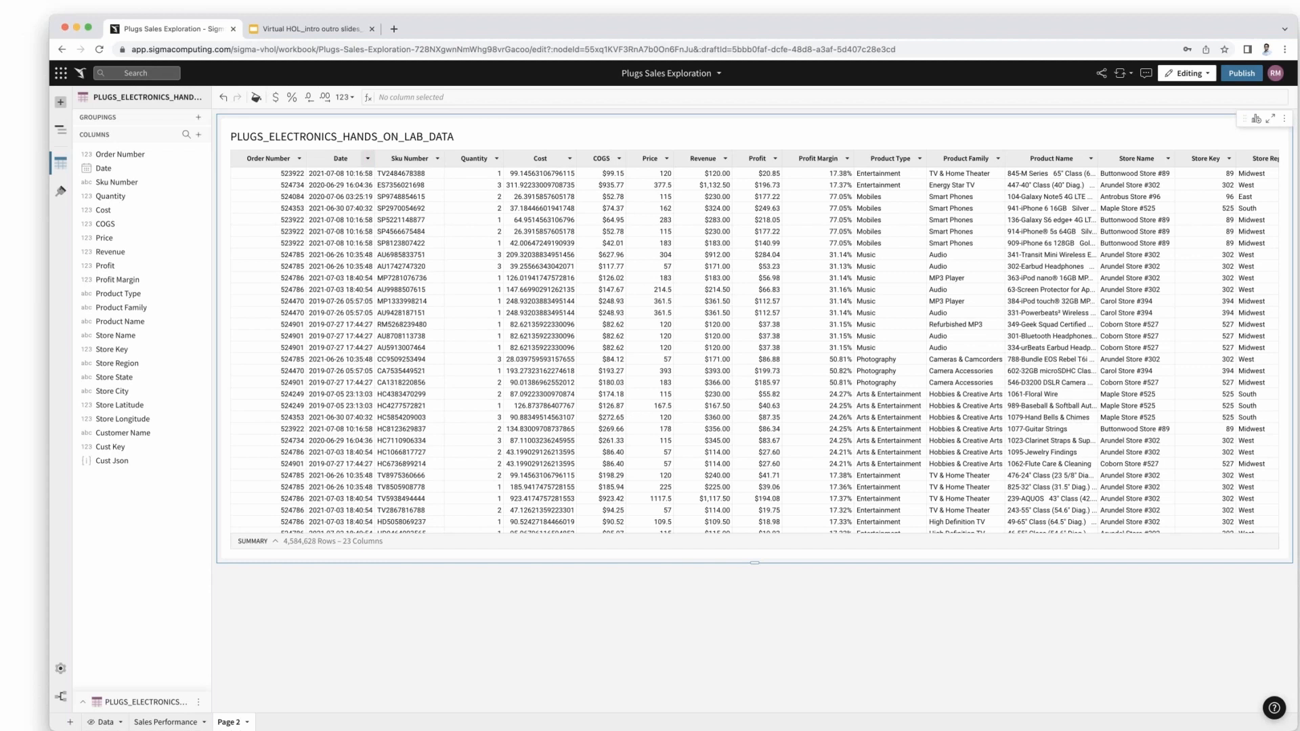
# - Truncate the new table's Date column to month
pyautogui.click(368, 159)
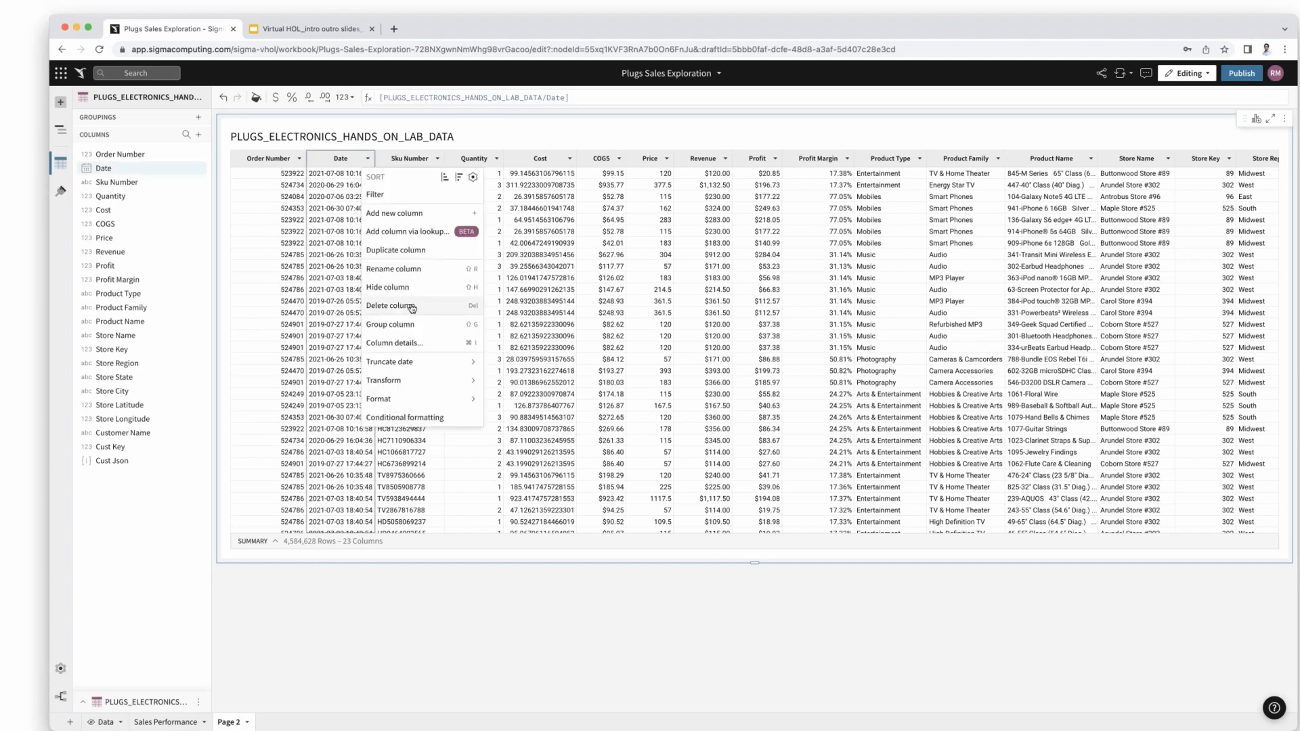
pyautogui.moveTo(434, 363)
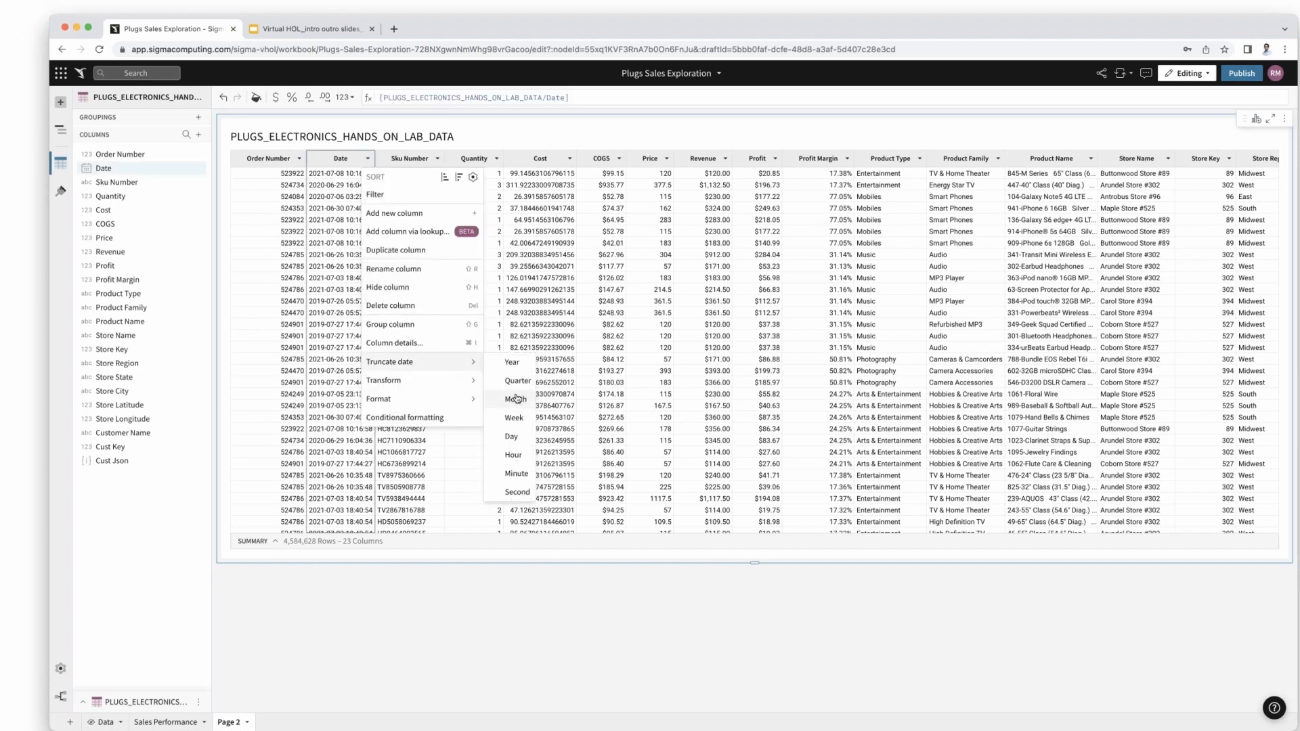
pyautogui.click(516, 400)
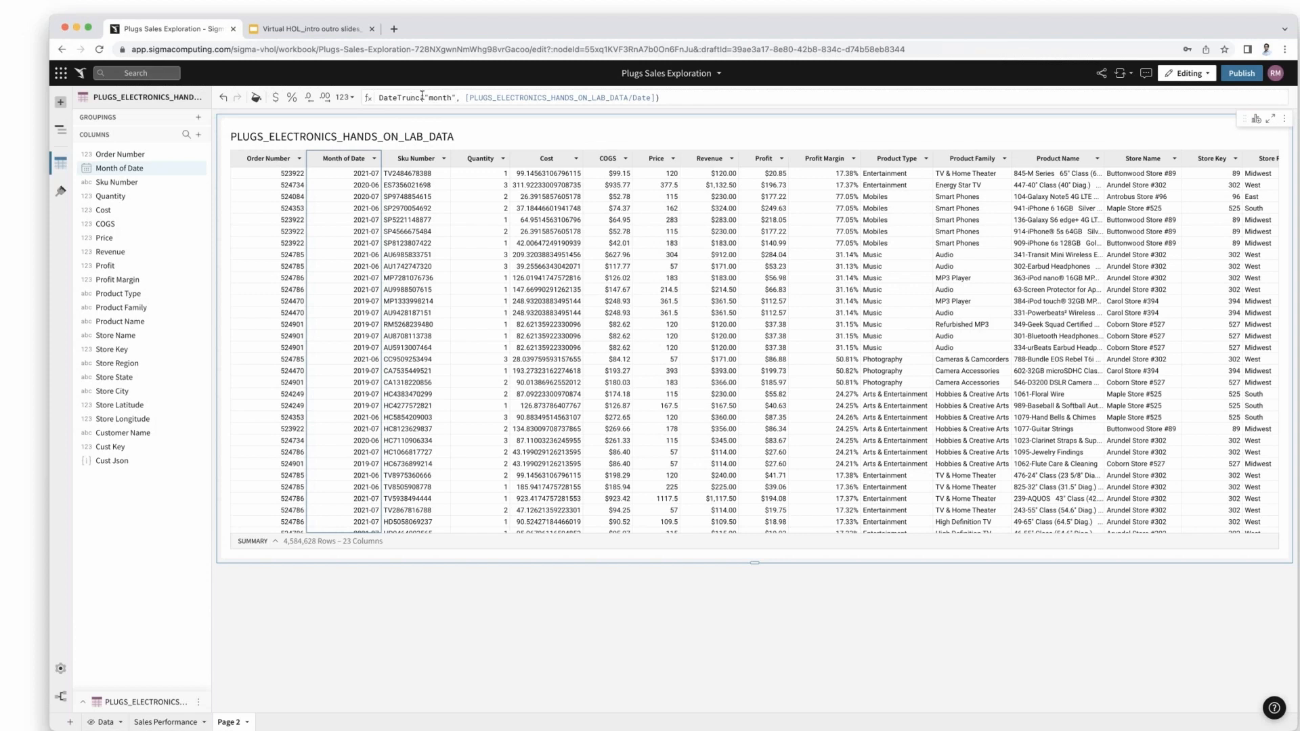
# - Group the table by the Month of Date column and collapse the grouping to one row per month
pyautogui.click(374, 158)
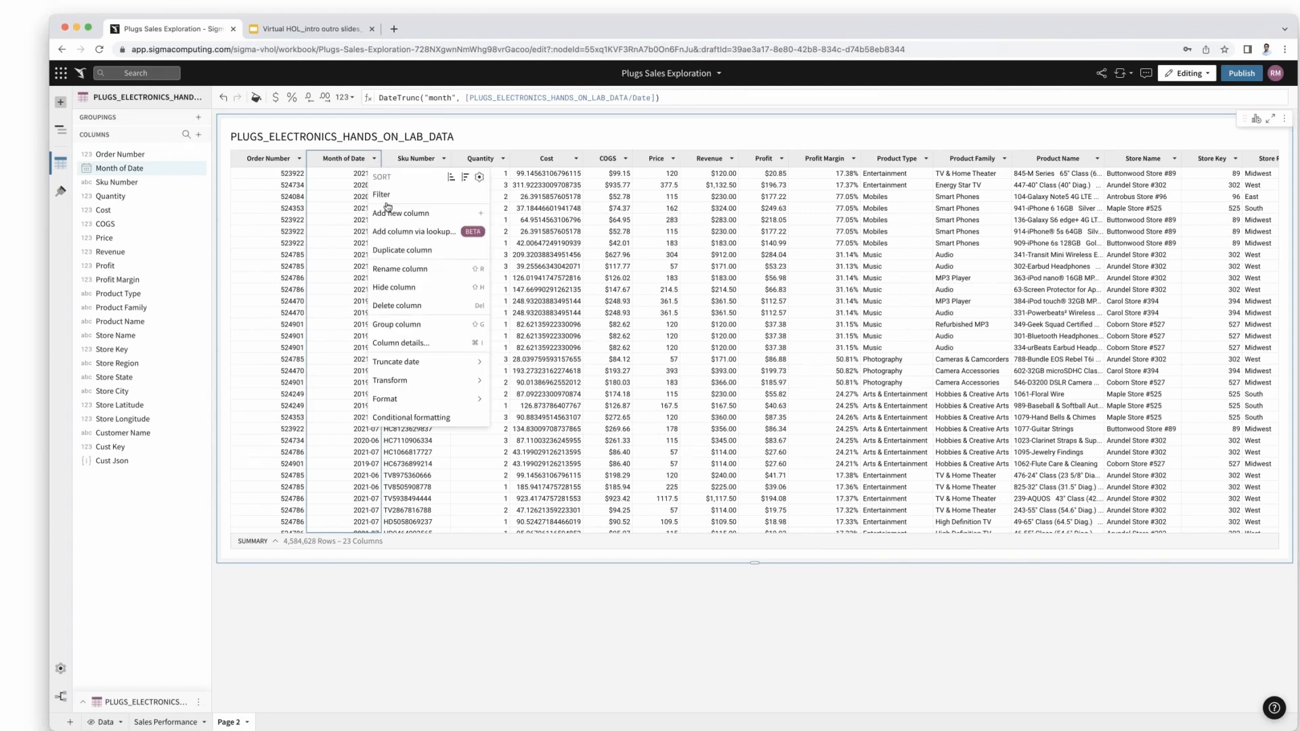
pyautogui.click(420, 326)
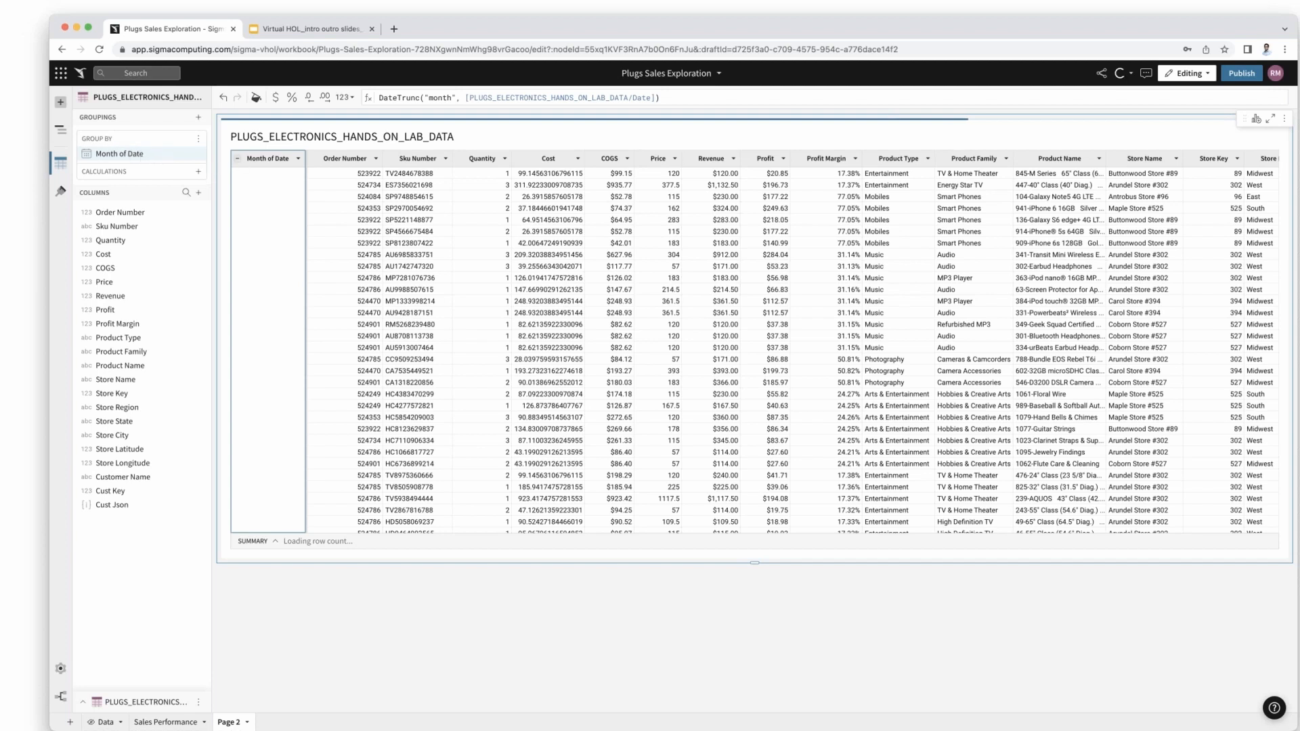
pyautogui.click(237, 158)
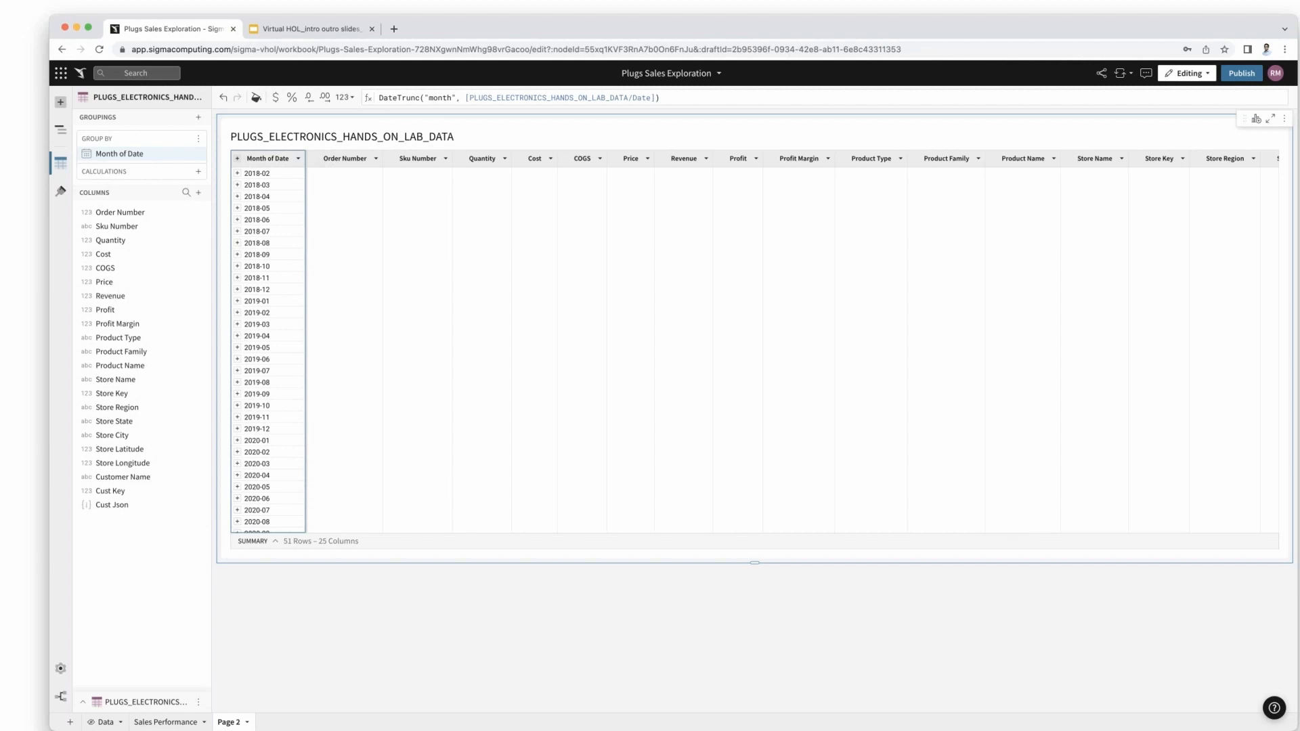
# - Add a calculation column to the Month of Date grouping with the formula Sum([Profit])
pyautogui.click(297, 160)
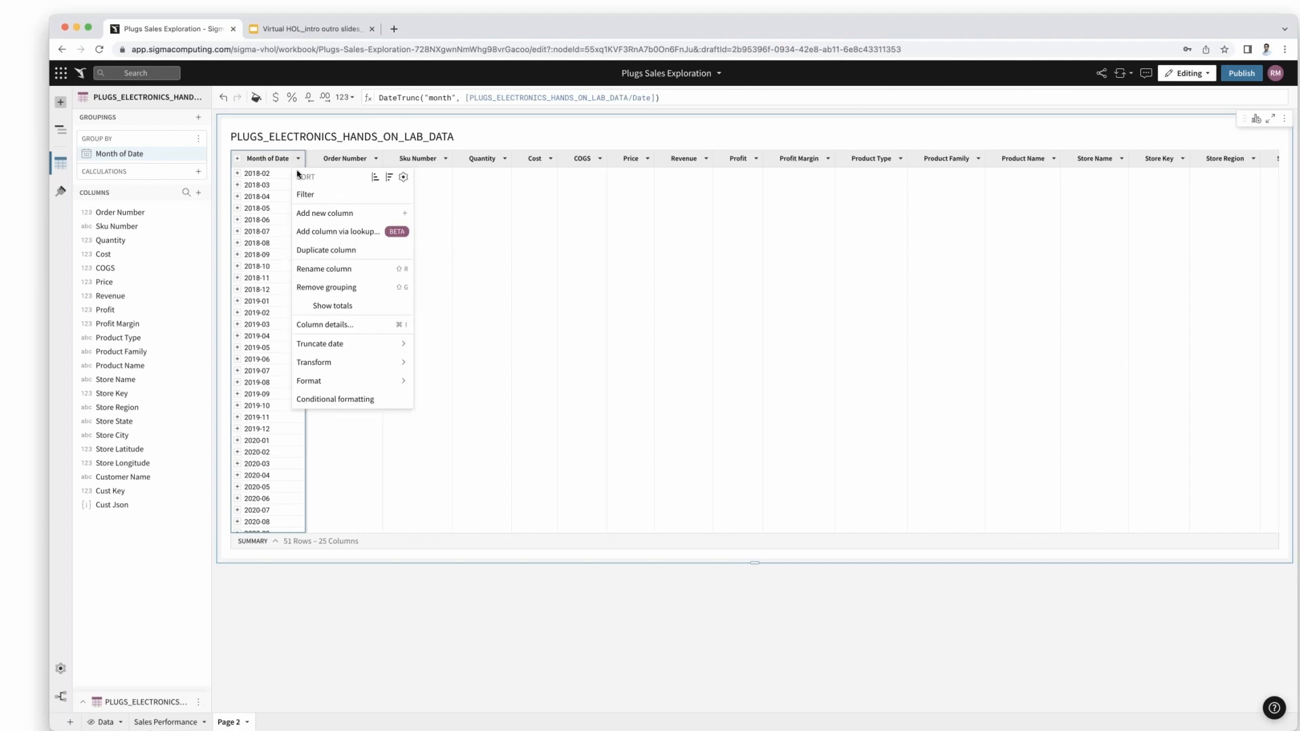
pyautogui.click(330, 220)
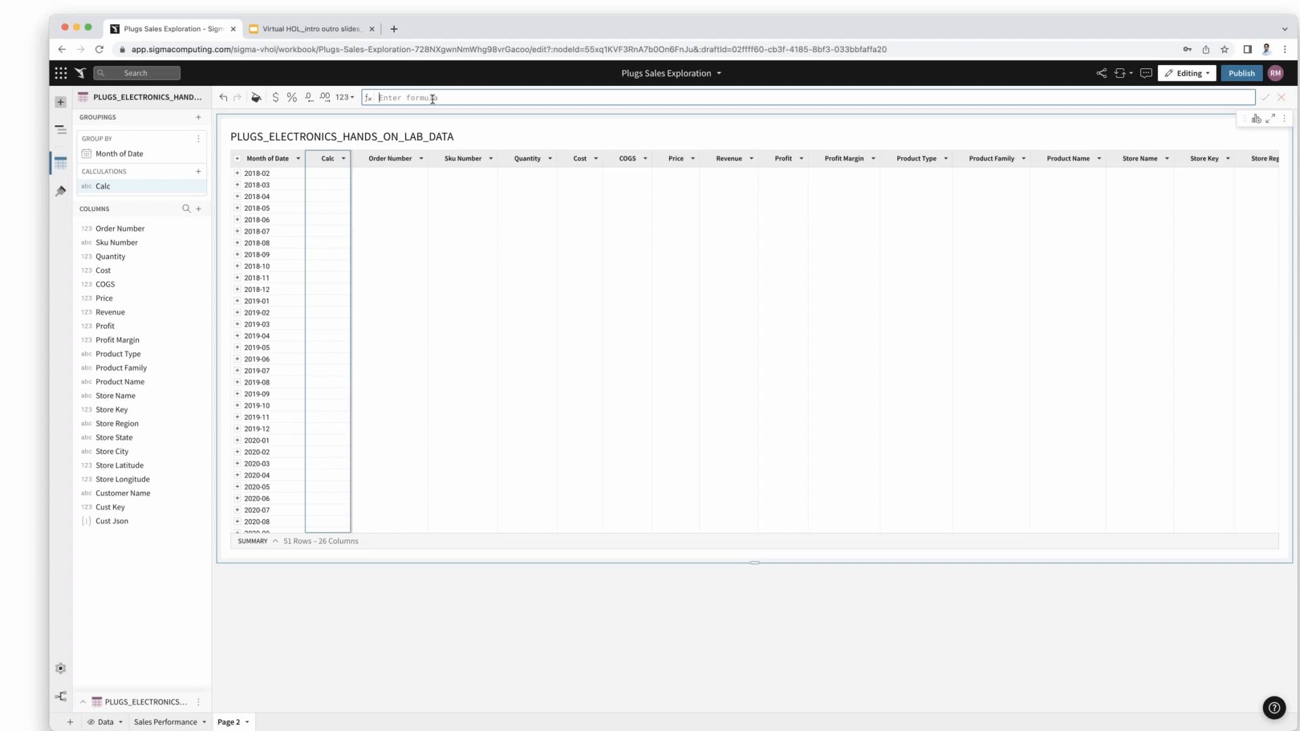
pyautogui.write('Sum(')
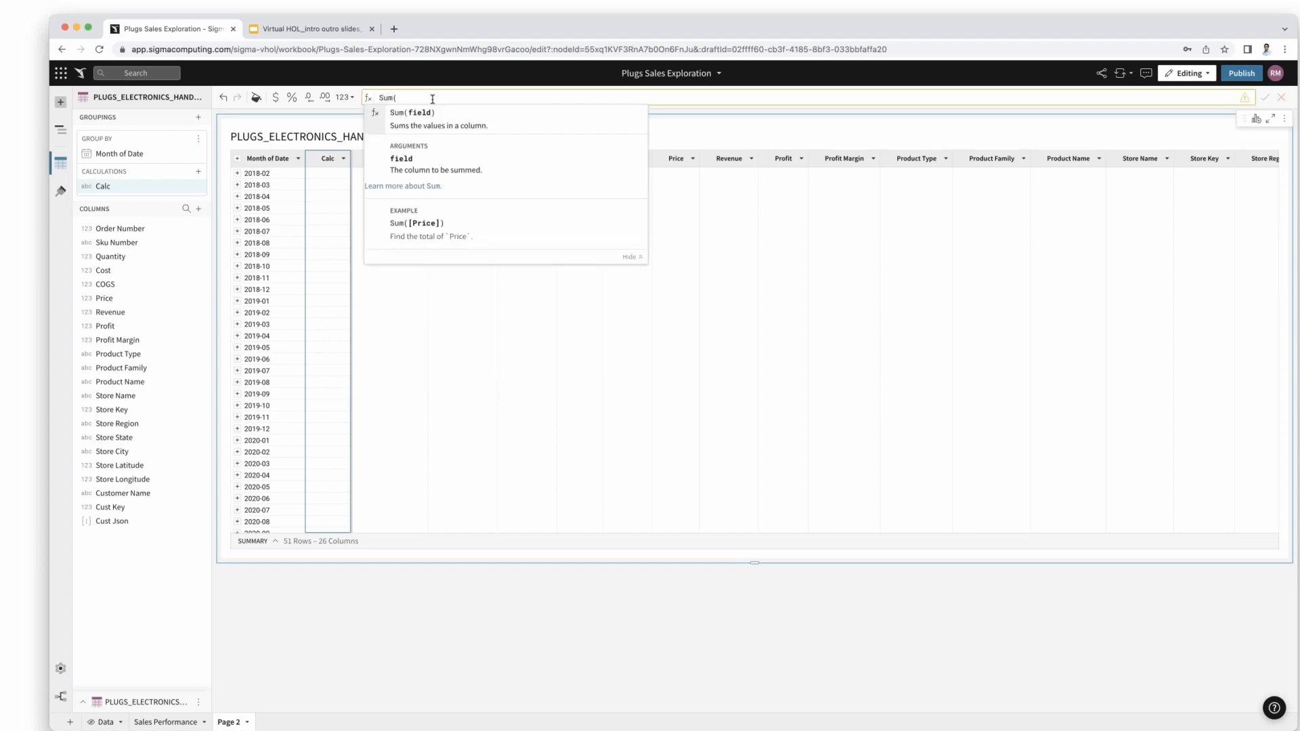
pyautogui.write('[Profi')
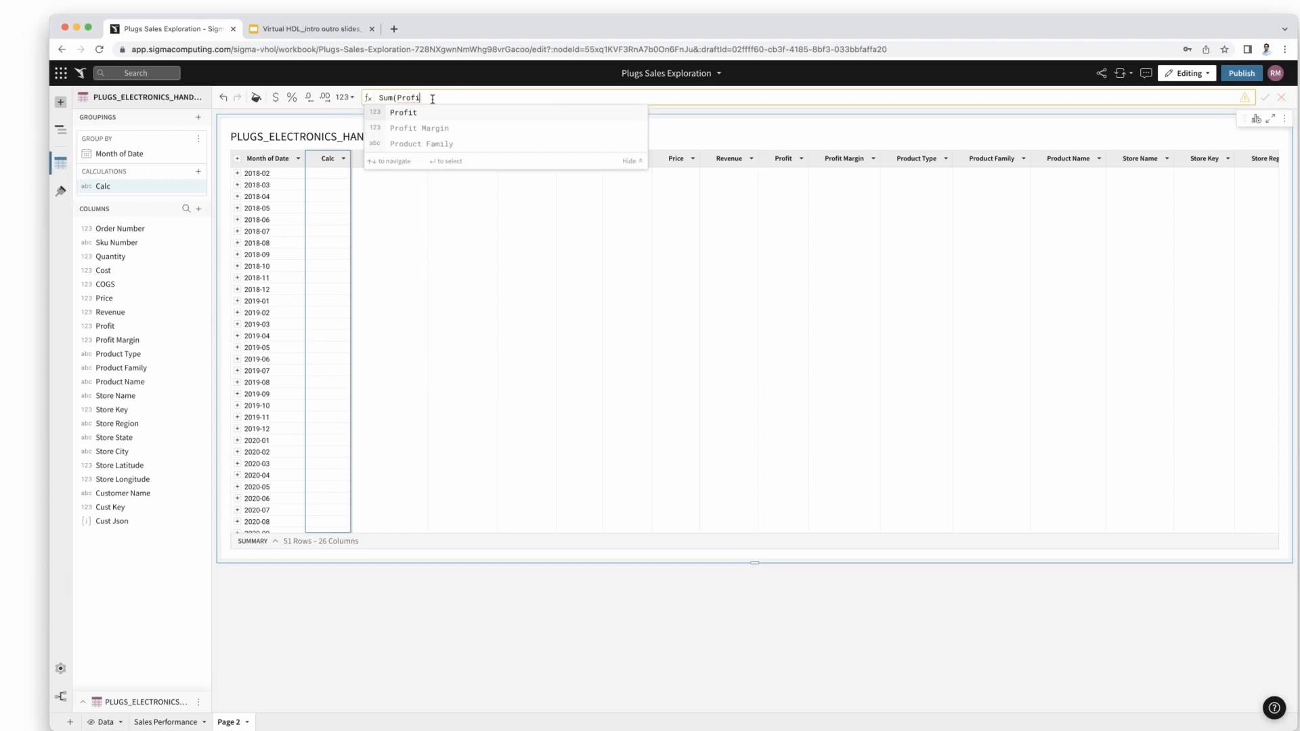
pyautogui.press('Return')
pyautogui.write(')')
pyautogui.press('Return')
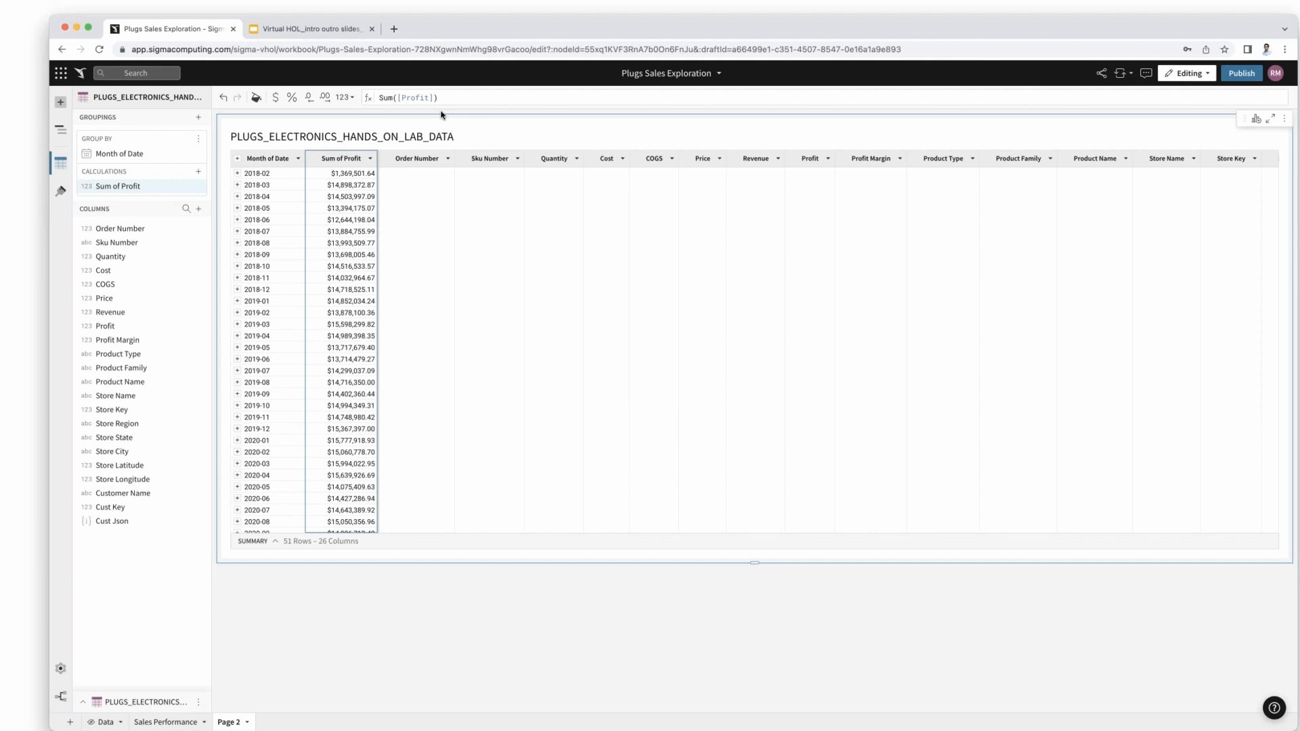
# - Rename the profit calculation in the Month of Date grouping as Monthly Profit
pyautogui.doubleClick(342, 158)
pyautogui.press('BackSpace')
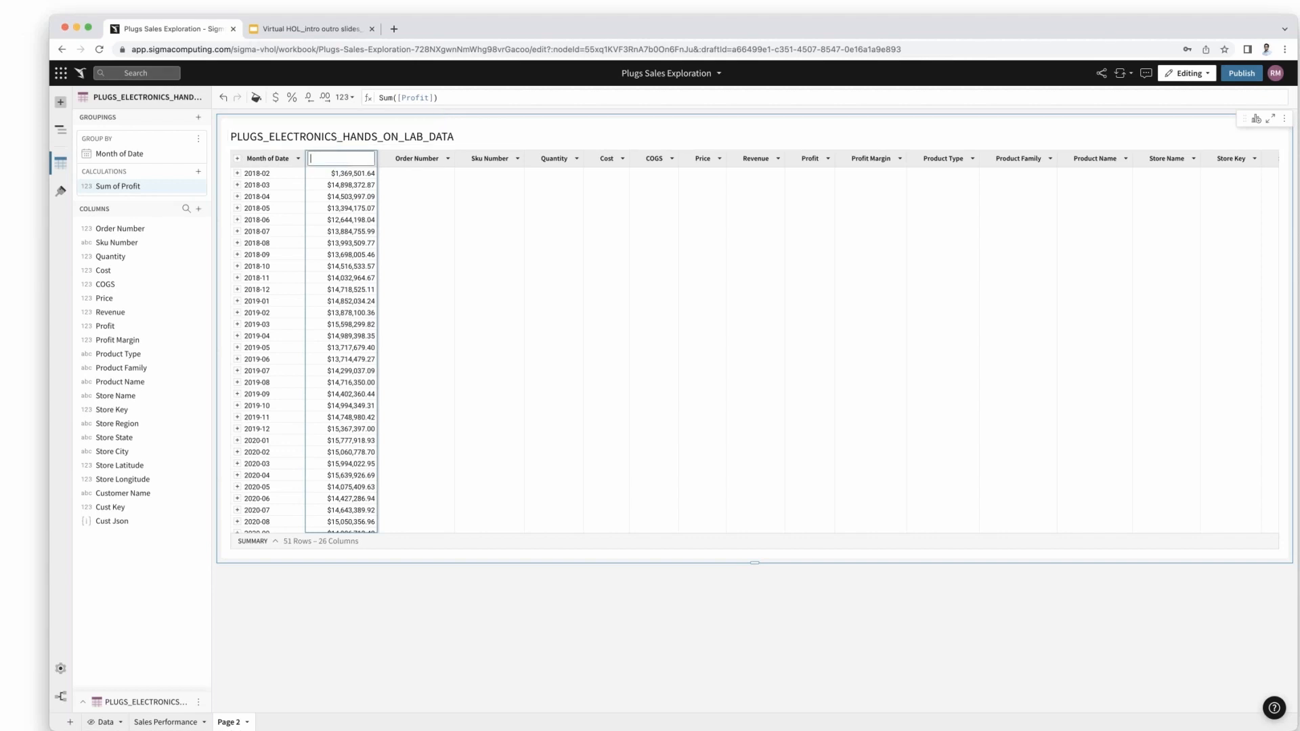
pyautogui.write('Monthly Profit')
pyautogui.press('Return')
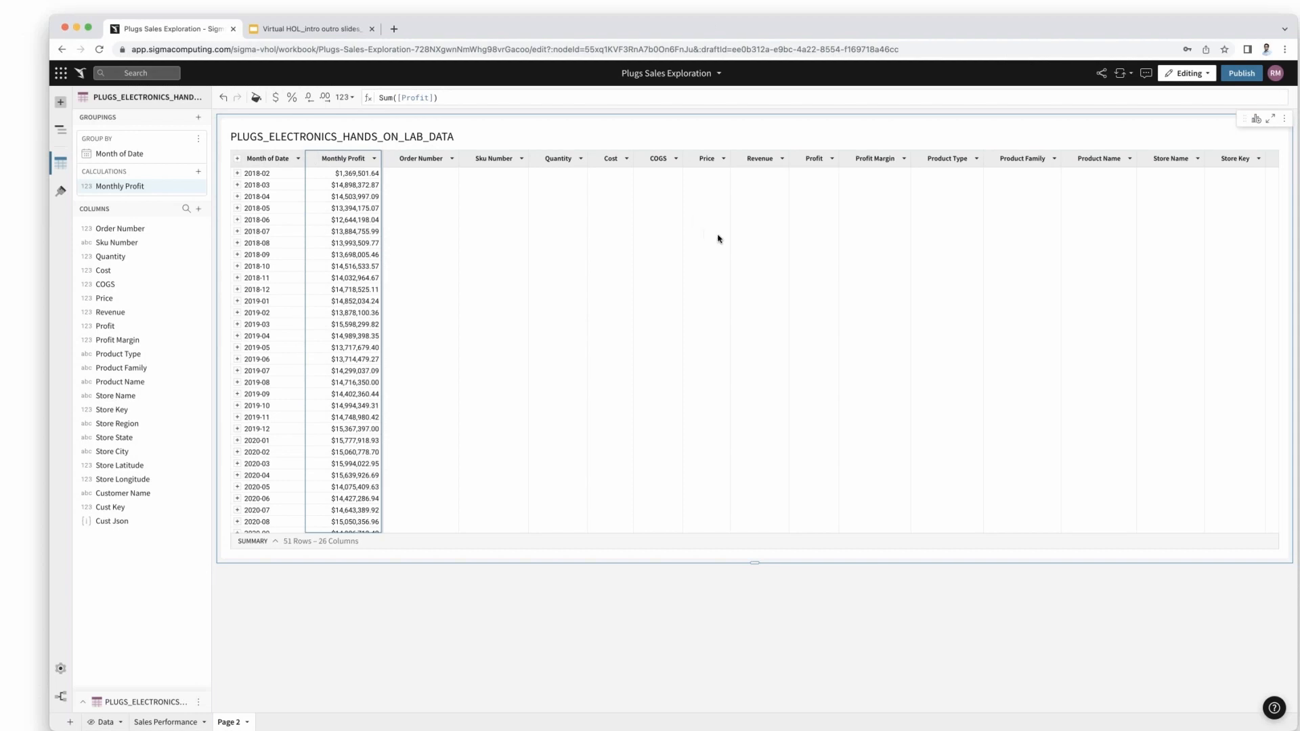
# - Group the table by the Store Region column as a second level beneath Month of Date
pyautogui.hscroll(10, 724, 227)
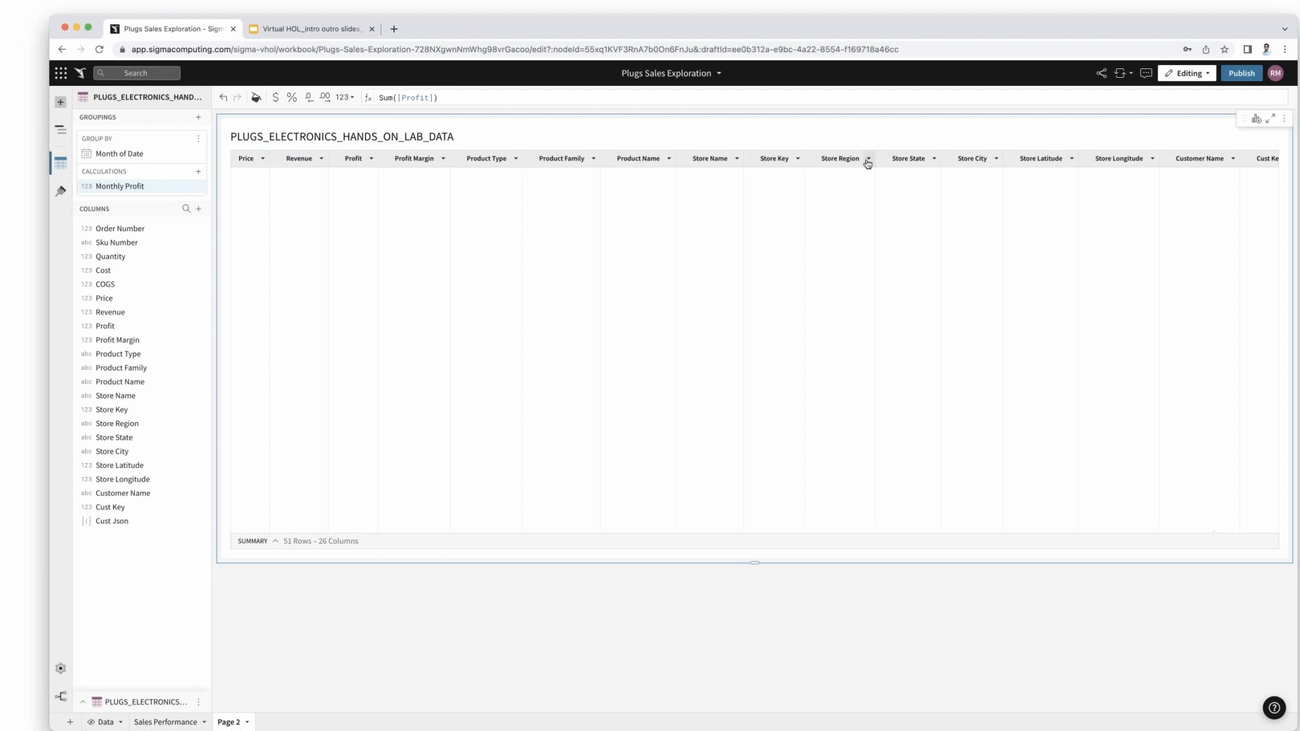
pyautogui.click(868, 160)
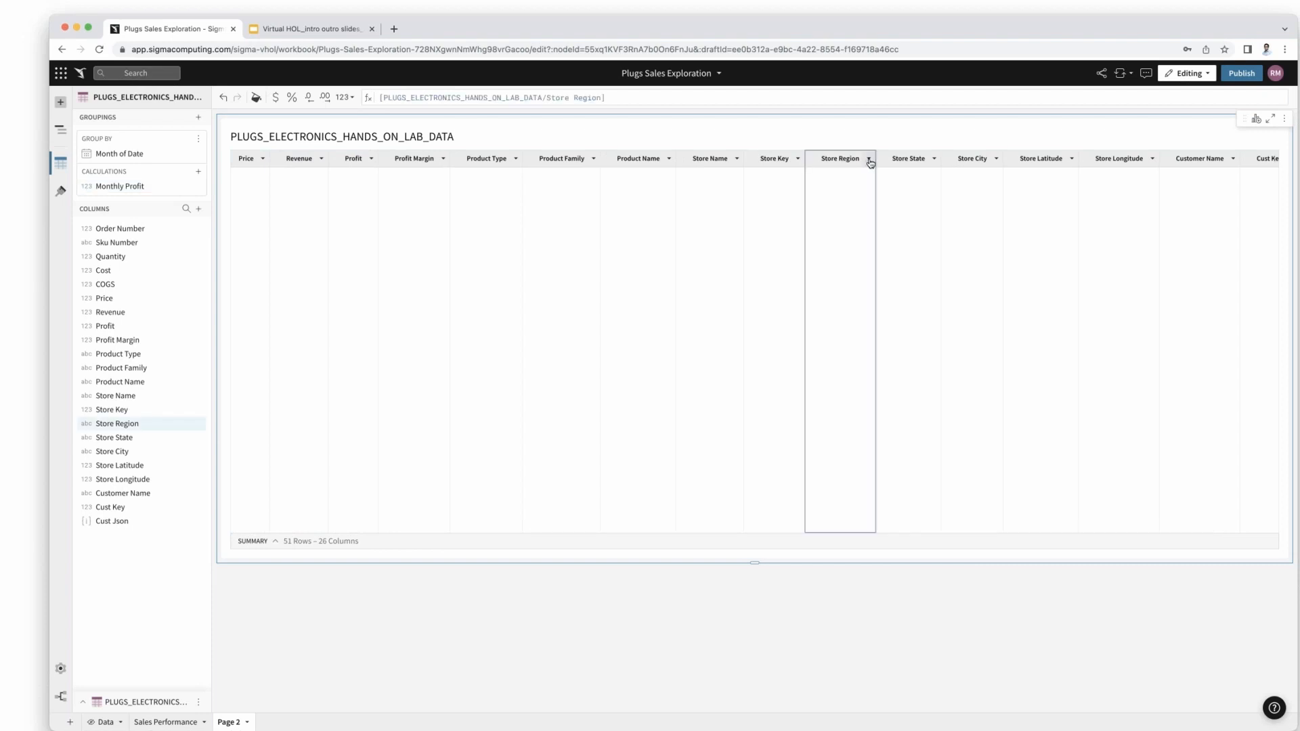
pyautogui.click(868, 160)
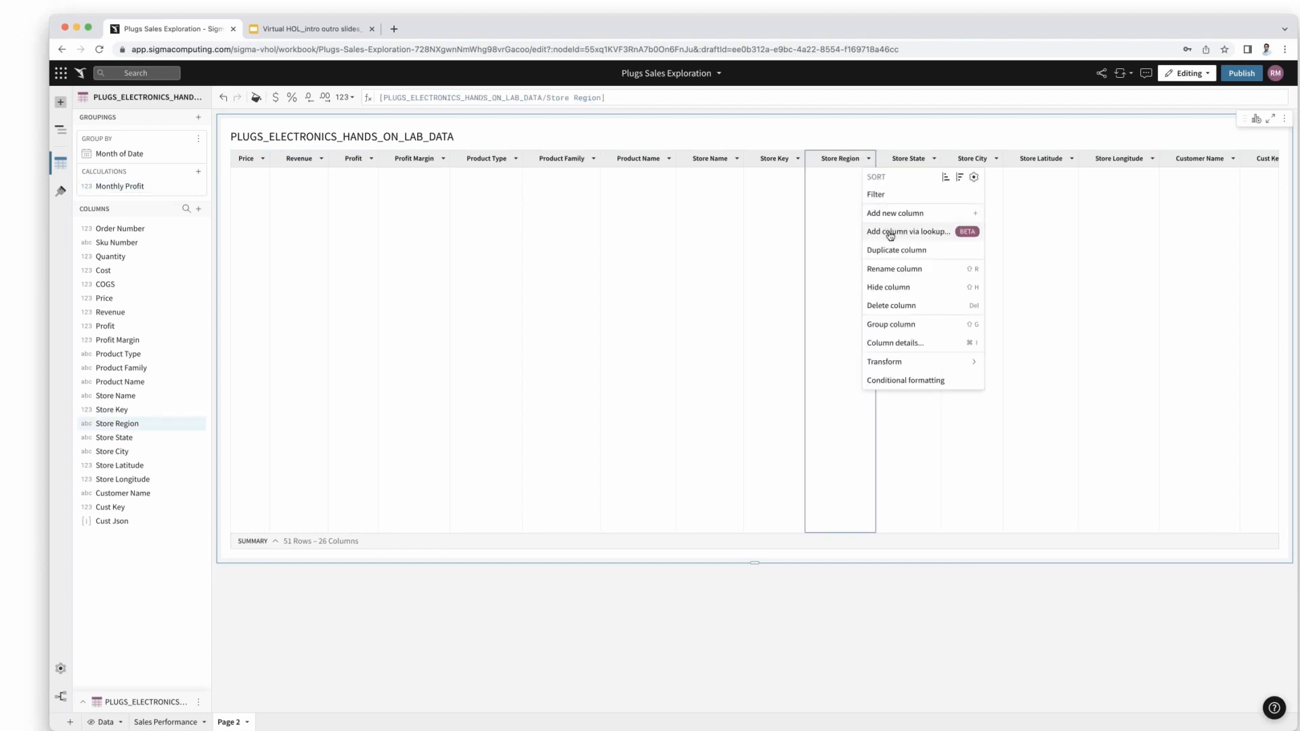
pyautogui.click(901, 325)
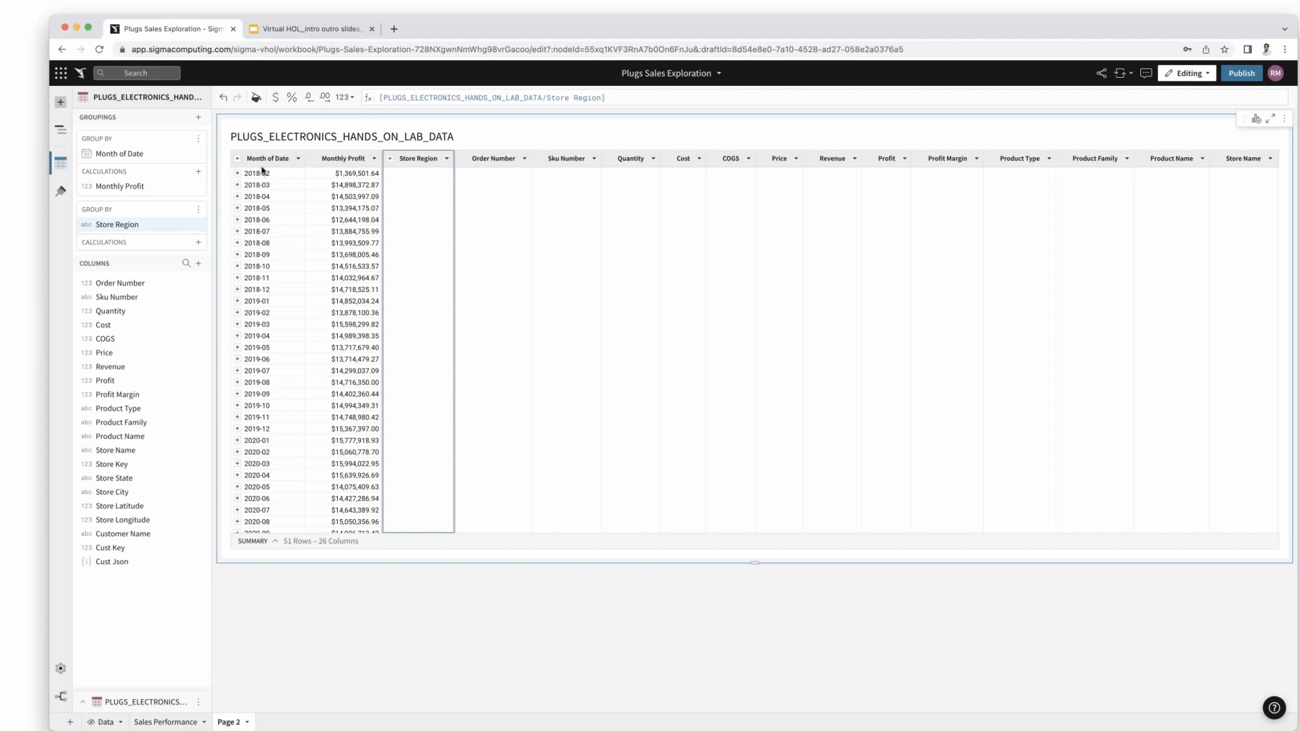
# - Add a calculation column with the formula Sum([Profit]) to the Store Region grouping and expand the months to show their regions
pyautogui.click(448, 160)
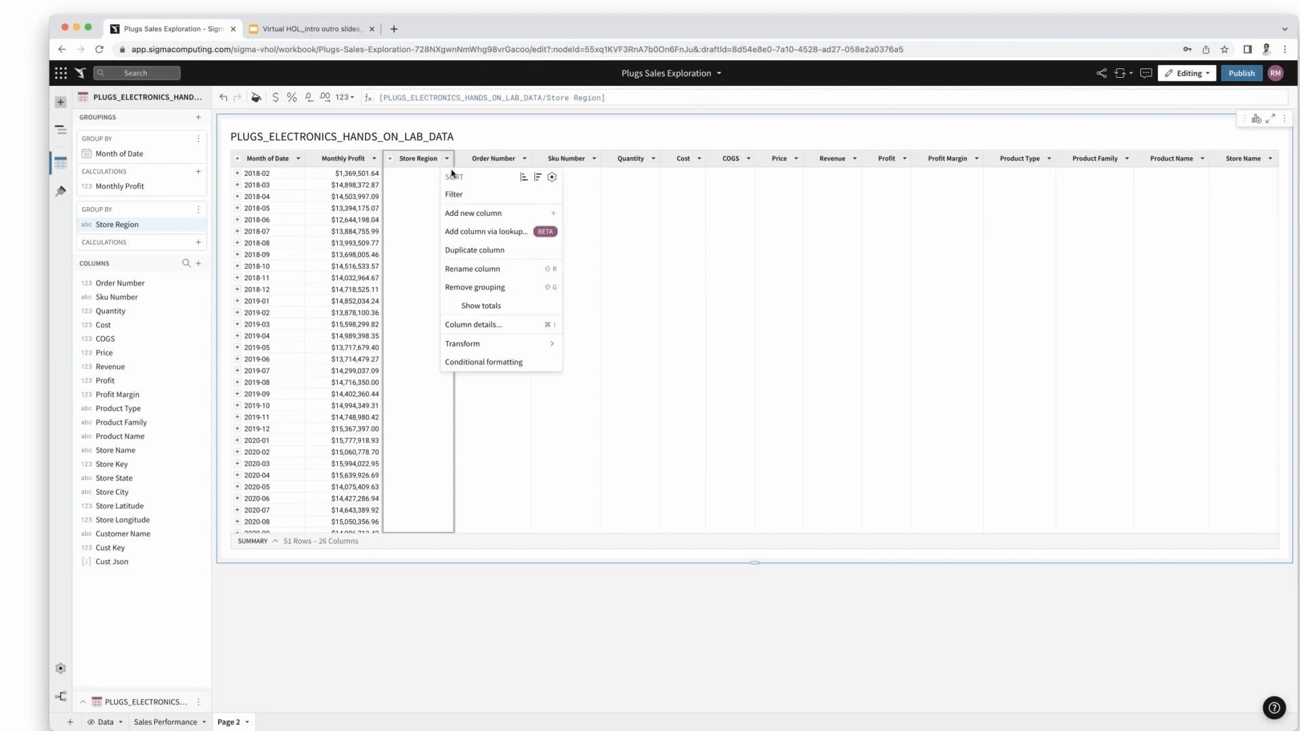
pyautogui.click(469, 214)
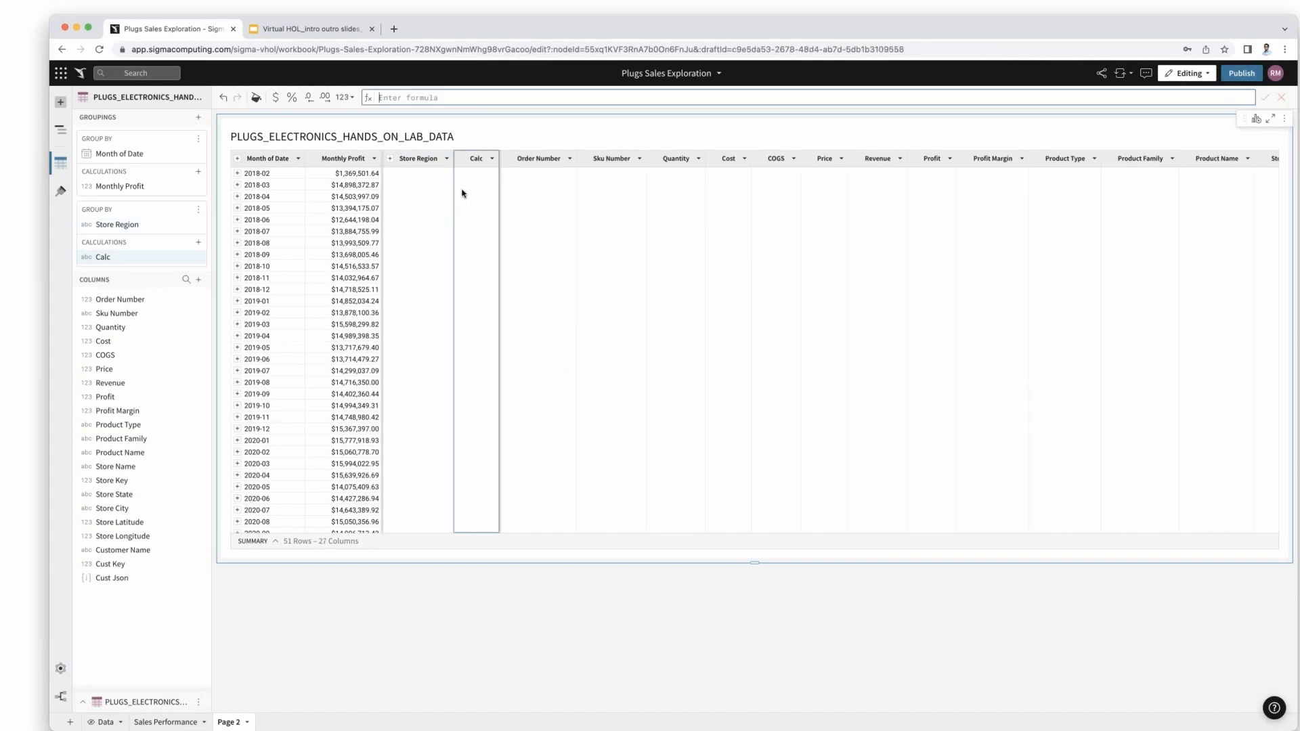
pyautogui.click(459, 98)
pyautogui.write('Sum(')
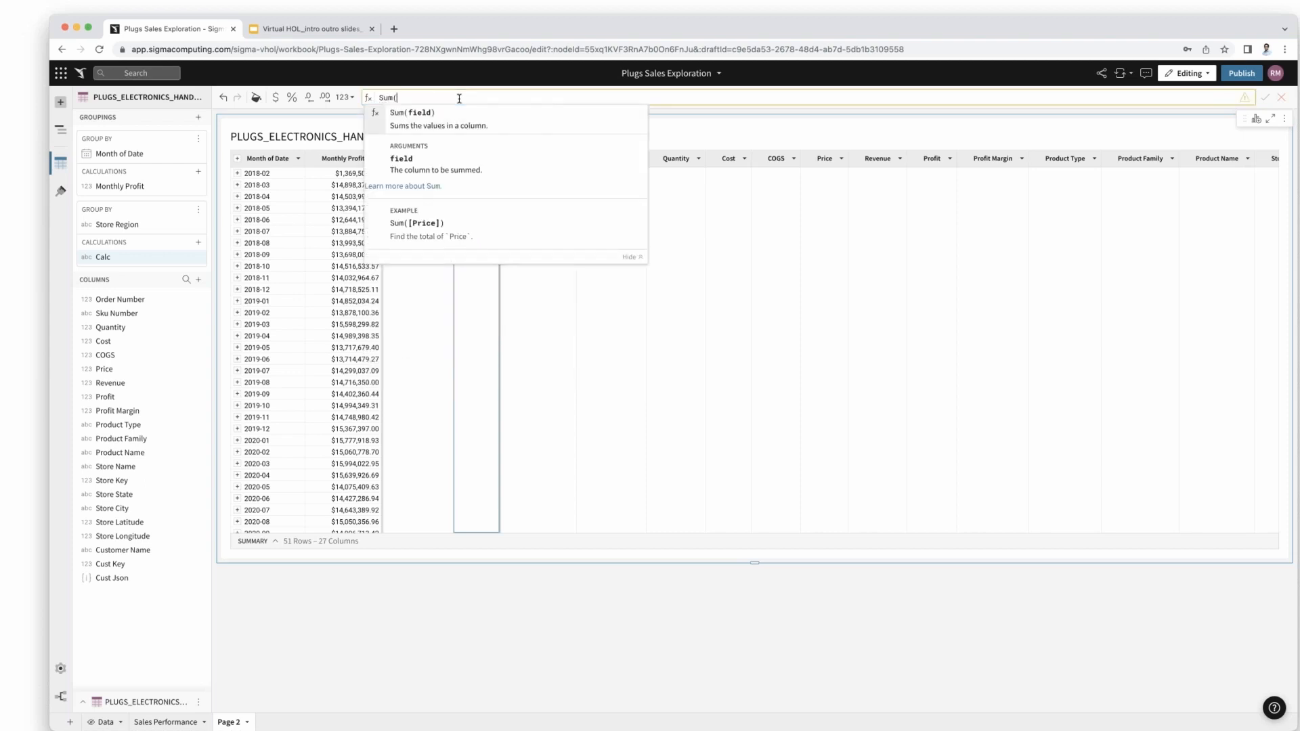
pyautogui.write('[Profit])')
pyautogui.press('Return')
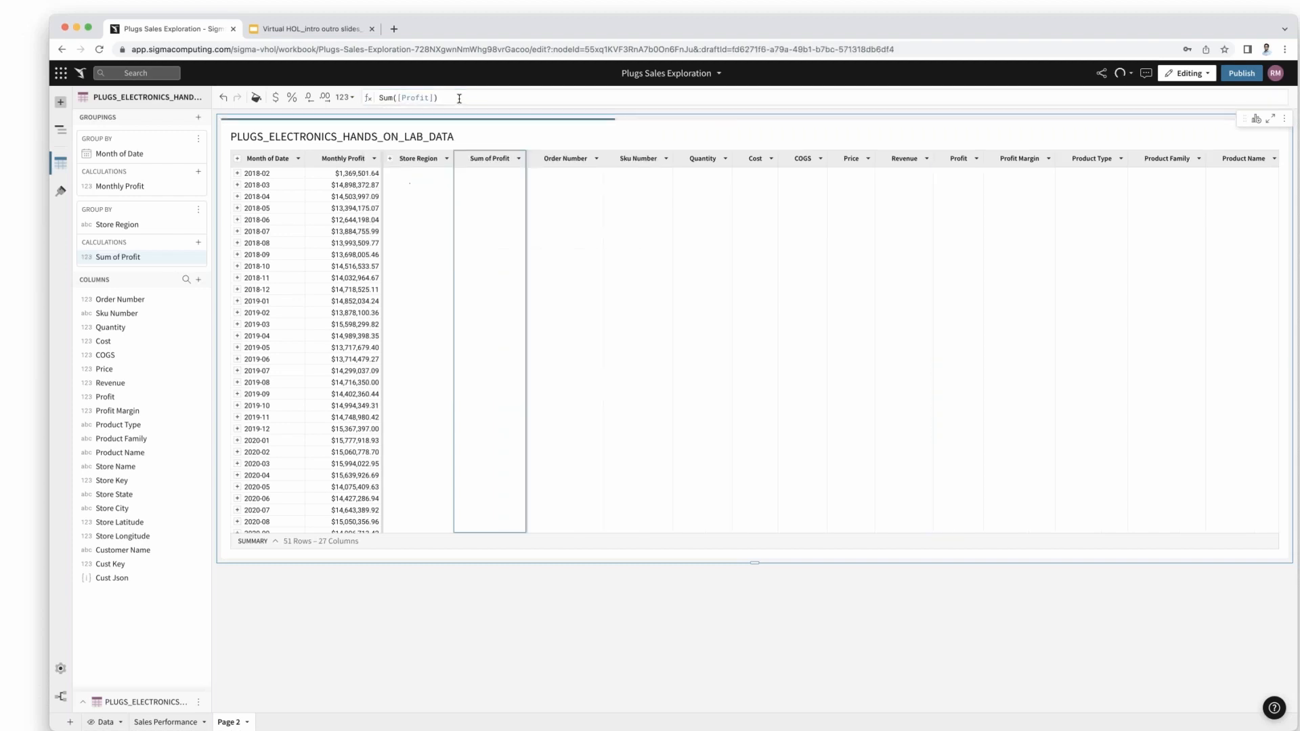
pyautogui.click(238, 159)
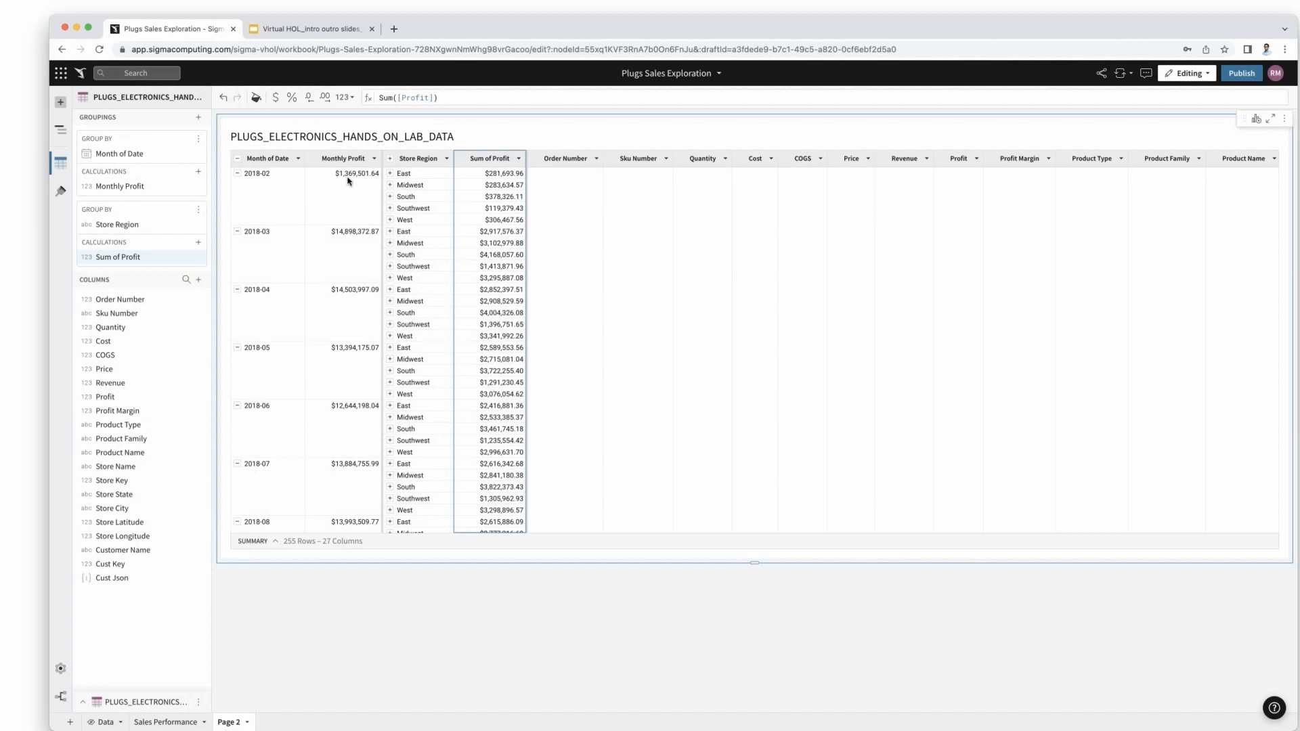
# - Rename the profit calculation in the Store Region grouping as Regional Profit
pyautogui.doubleClick(492, 159)
pyautogui.press('BackSpace')
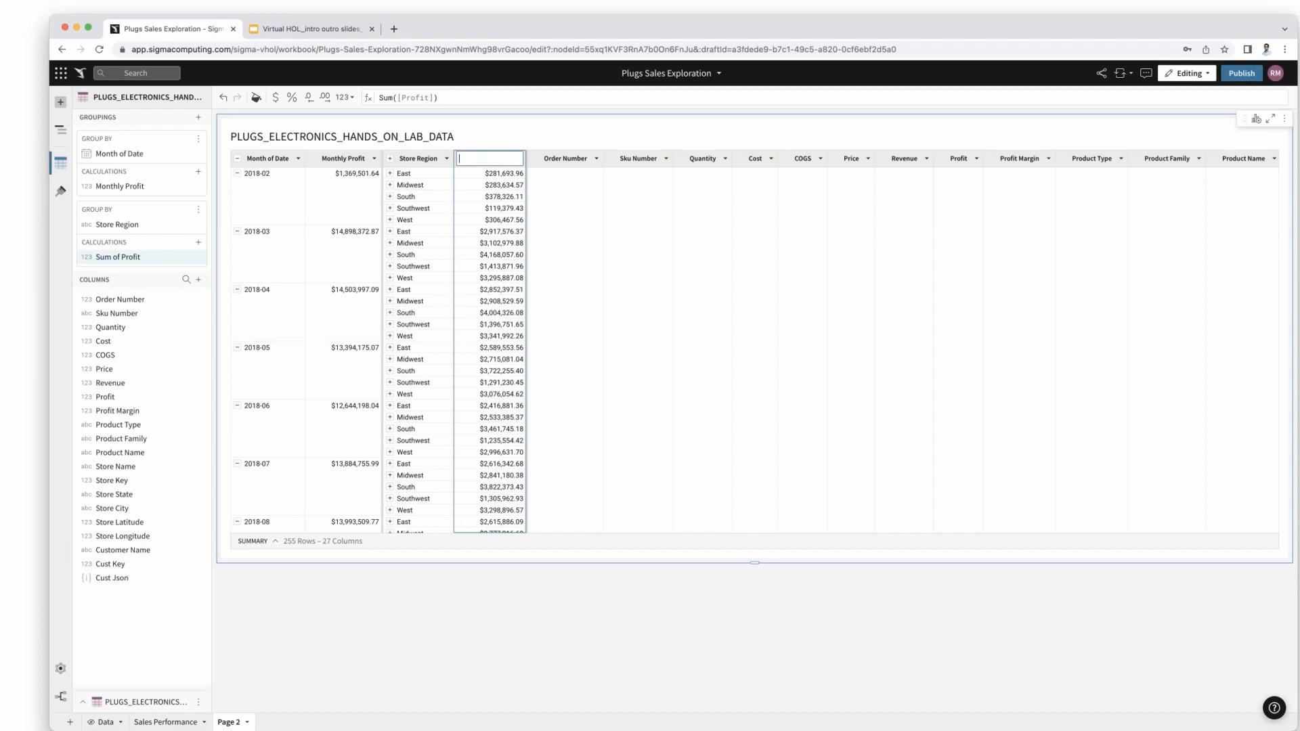
pyautogui.write('Regional Profit')
pyautogui.press('Return')
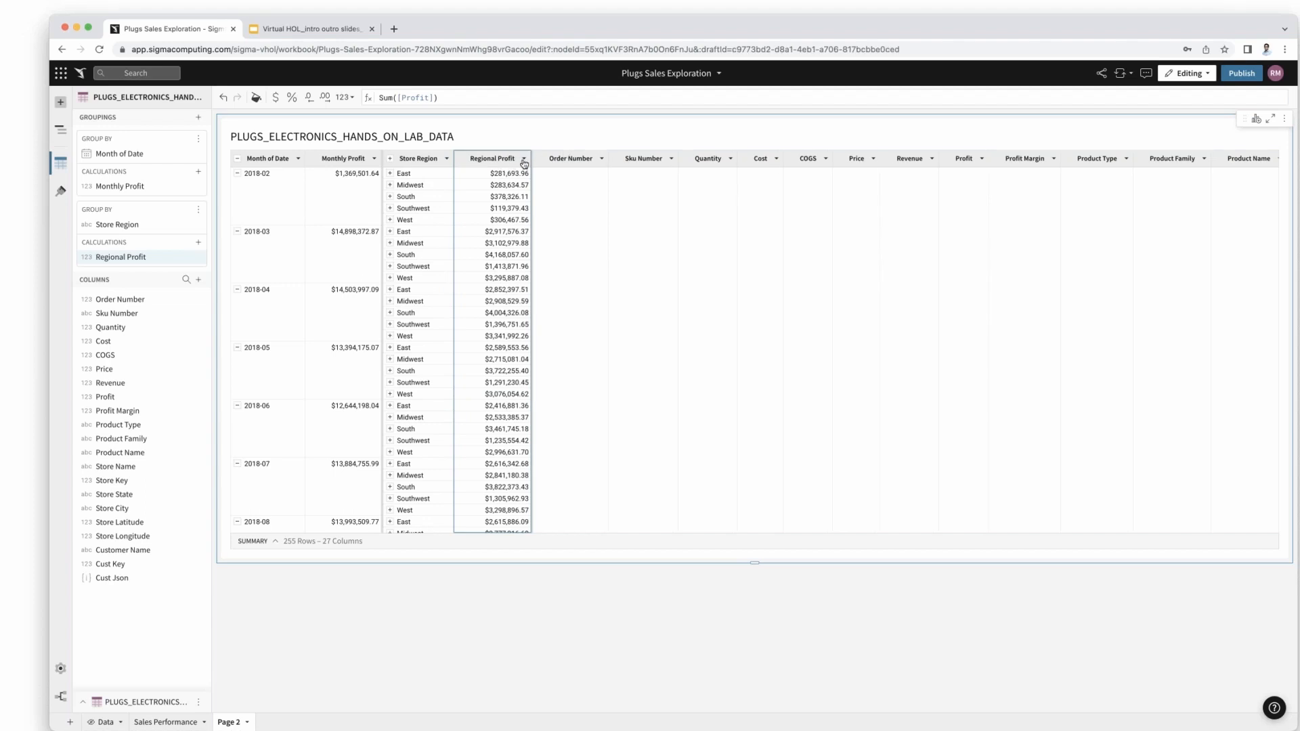
# - Add a calculation column after Regional Profit with the formula [Regional Profit] / [Monthly Profit]
pyautogui.click(524, 160)
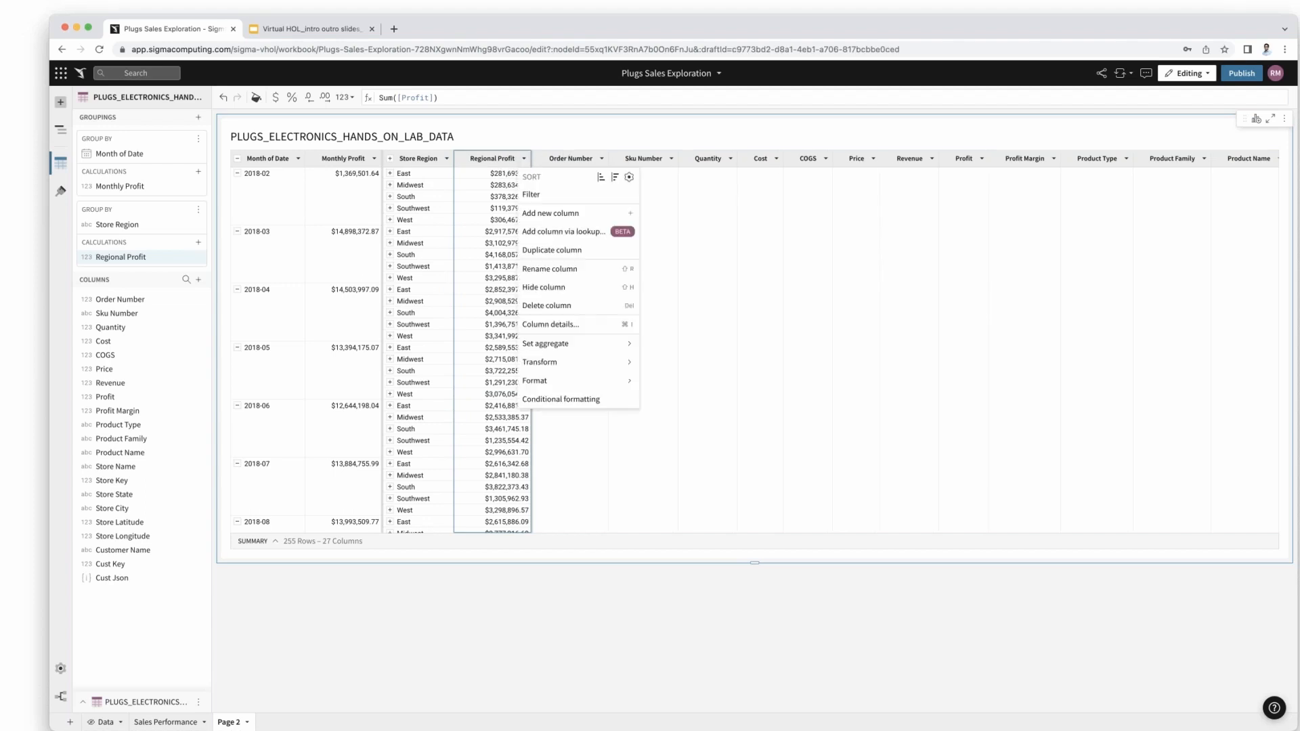
pyautogui.click(559, 213)
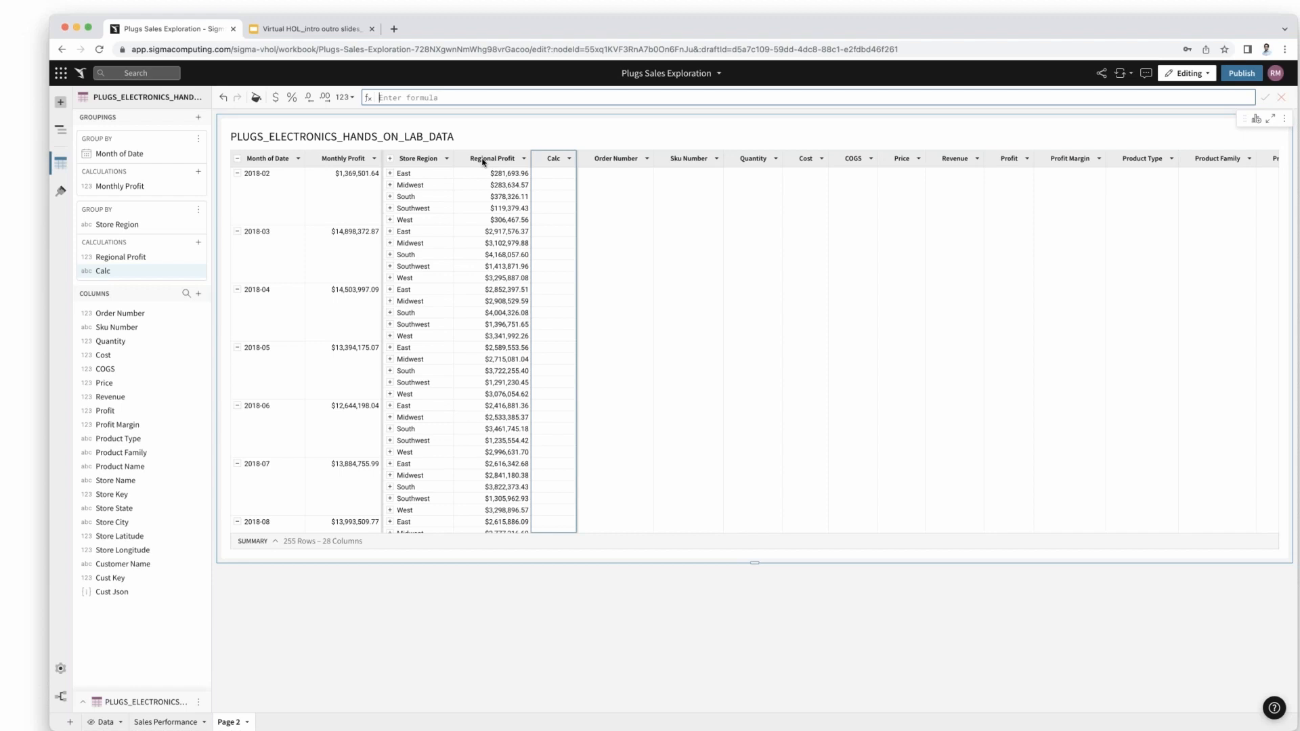
pyautogui.write('[Regional Profit]')
pyautogui.press('Return')
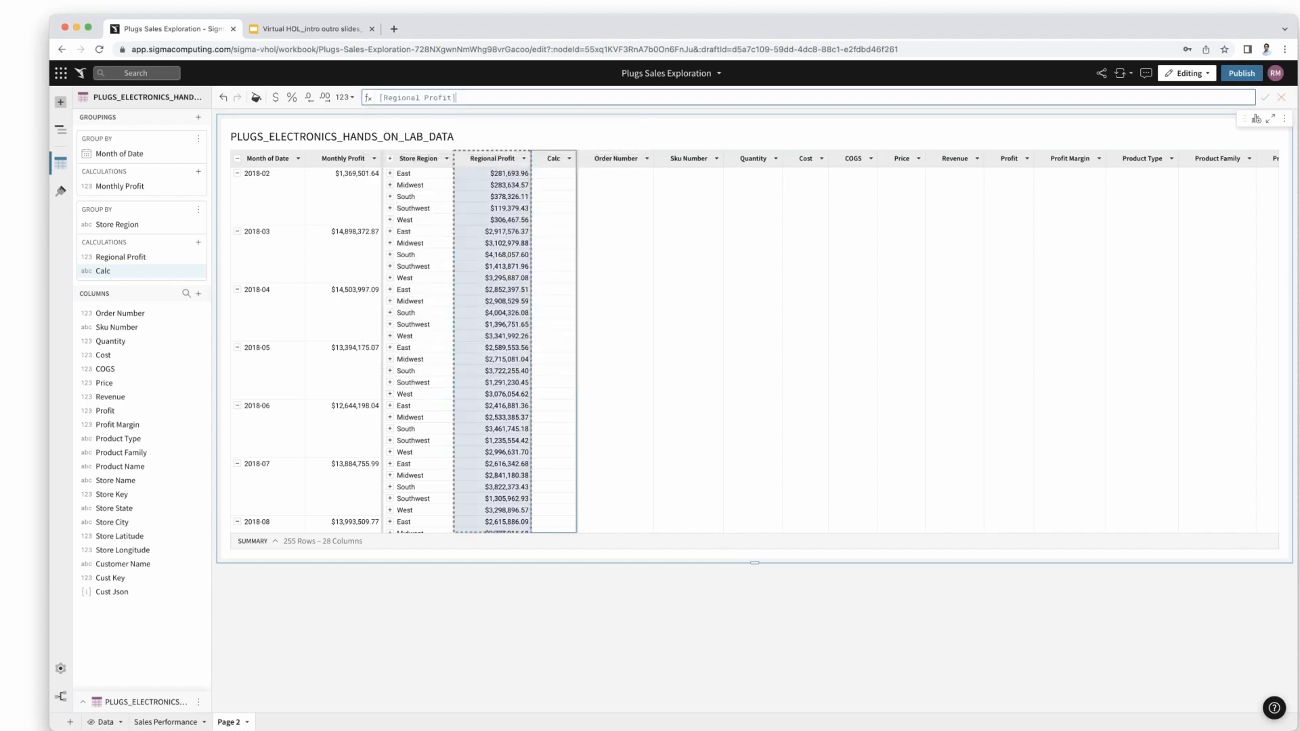
pyautogui.write('/Monthl')
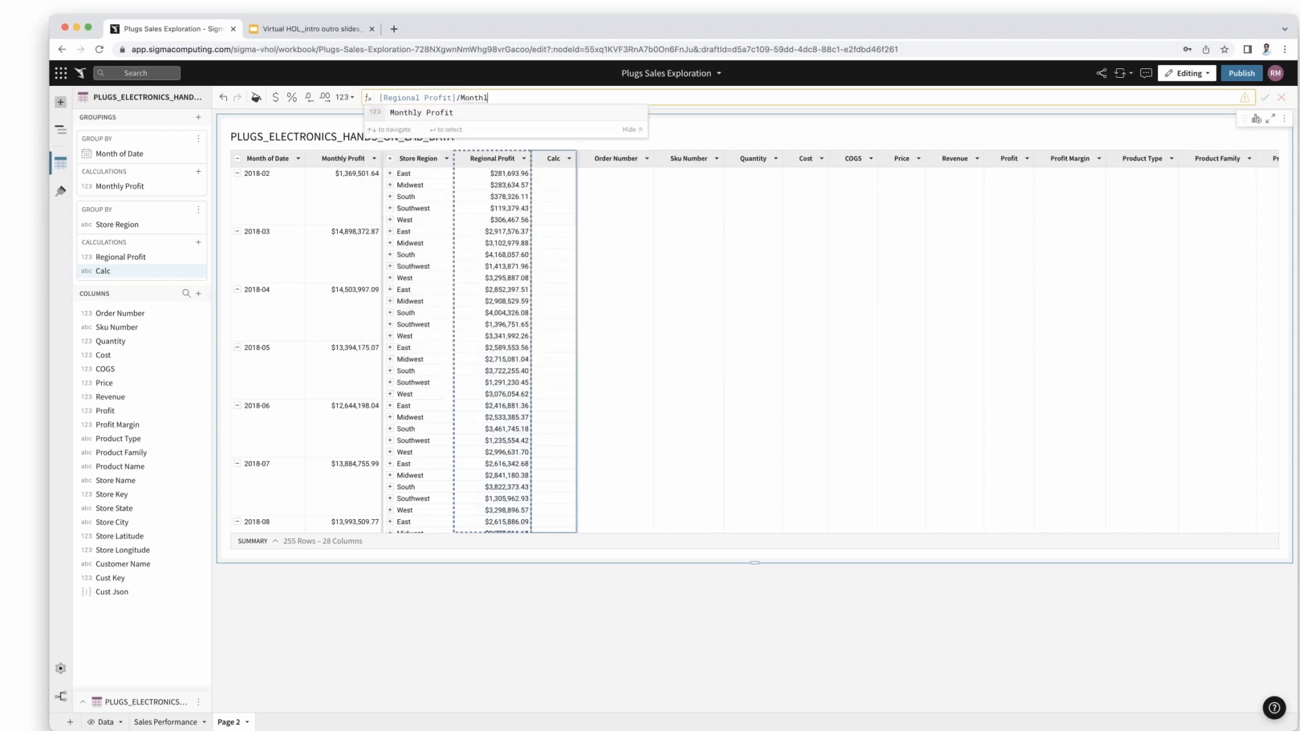
pyautogui.click(461, 115)
pyautogui.press('Return')
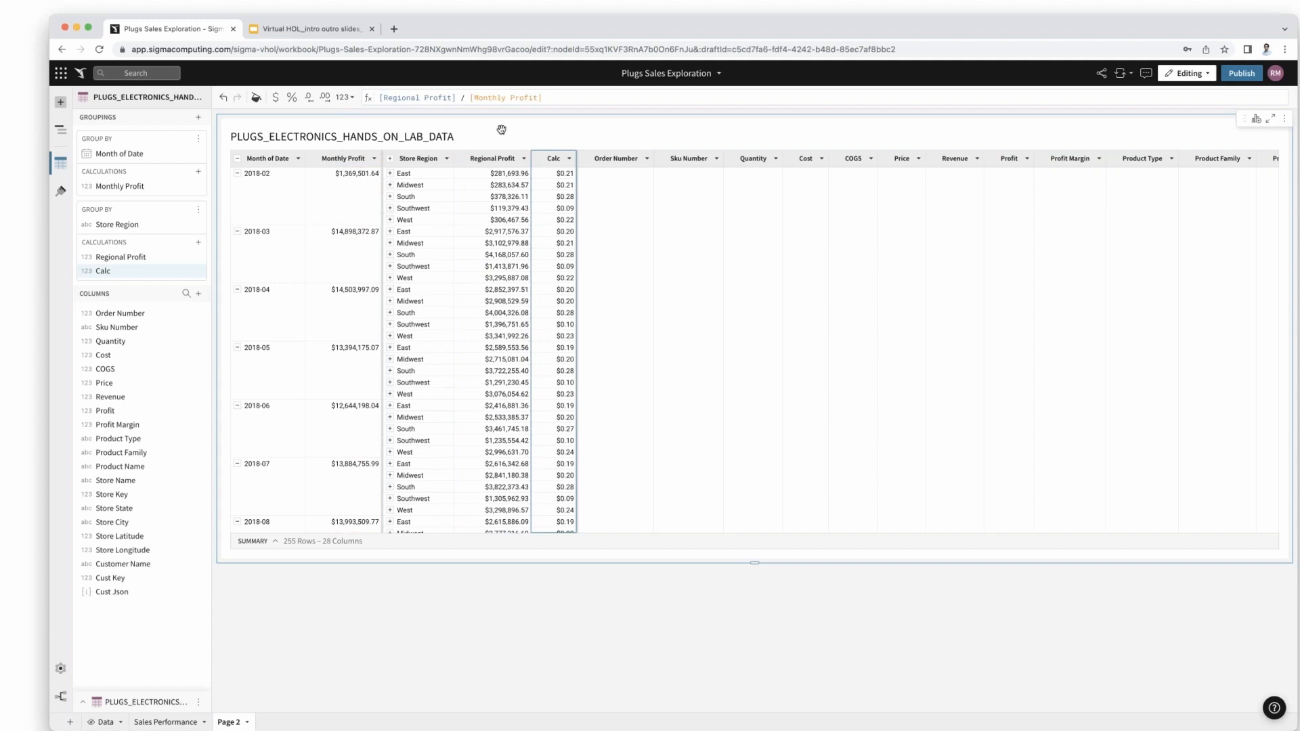
# - Rename the profit ratio column as Contribution and format it as a percentage
pyautogui.doubleClick(557, 161)
pyautogui.press('BackSpace')
pyautogui.write('Contributioin')
pyautogui.press('BackSpace')
pyautogui.press('BackSpace')
pyautogui.write('n')
pyautogui.press('Return')
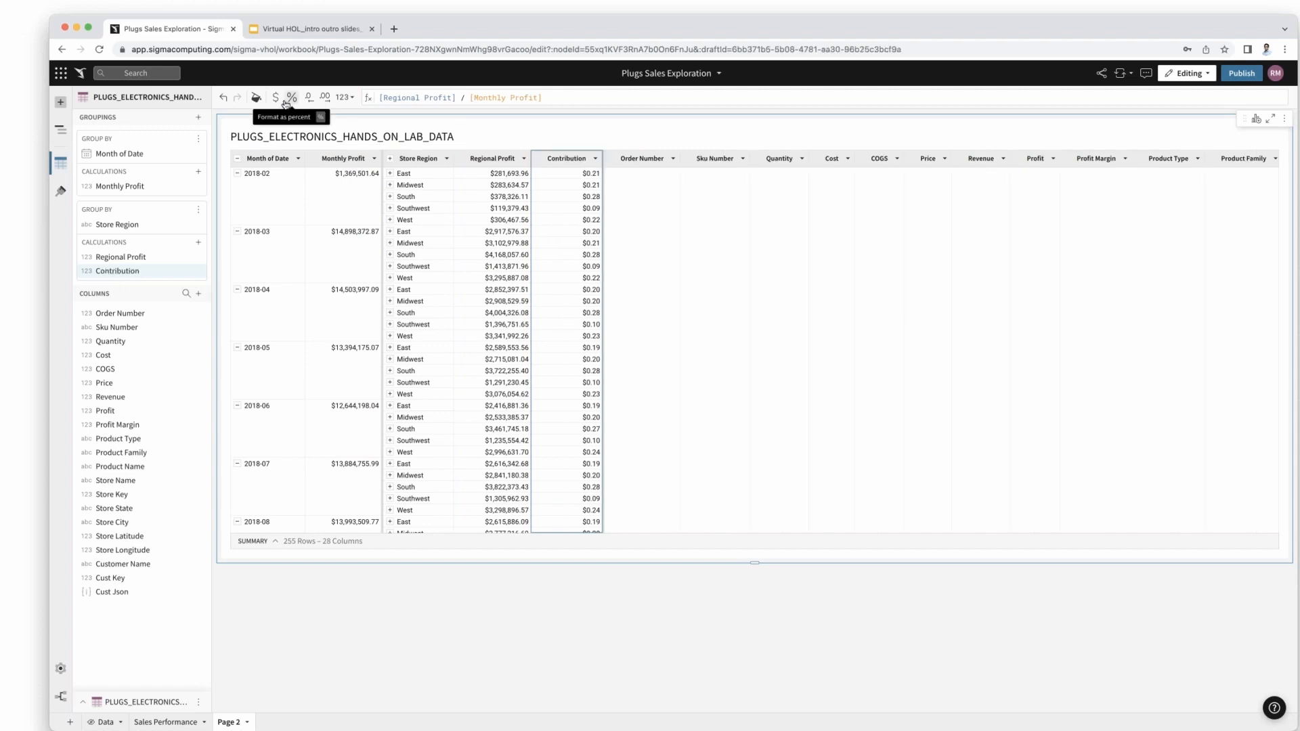
pyautogui.click(290, 100)
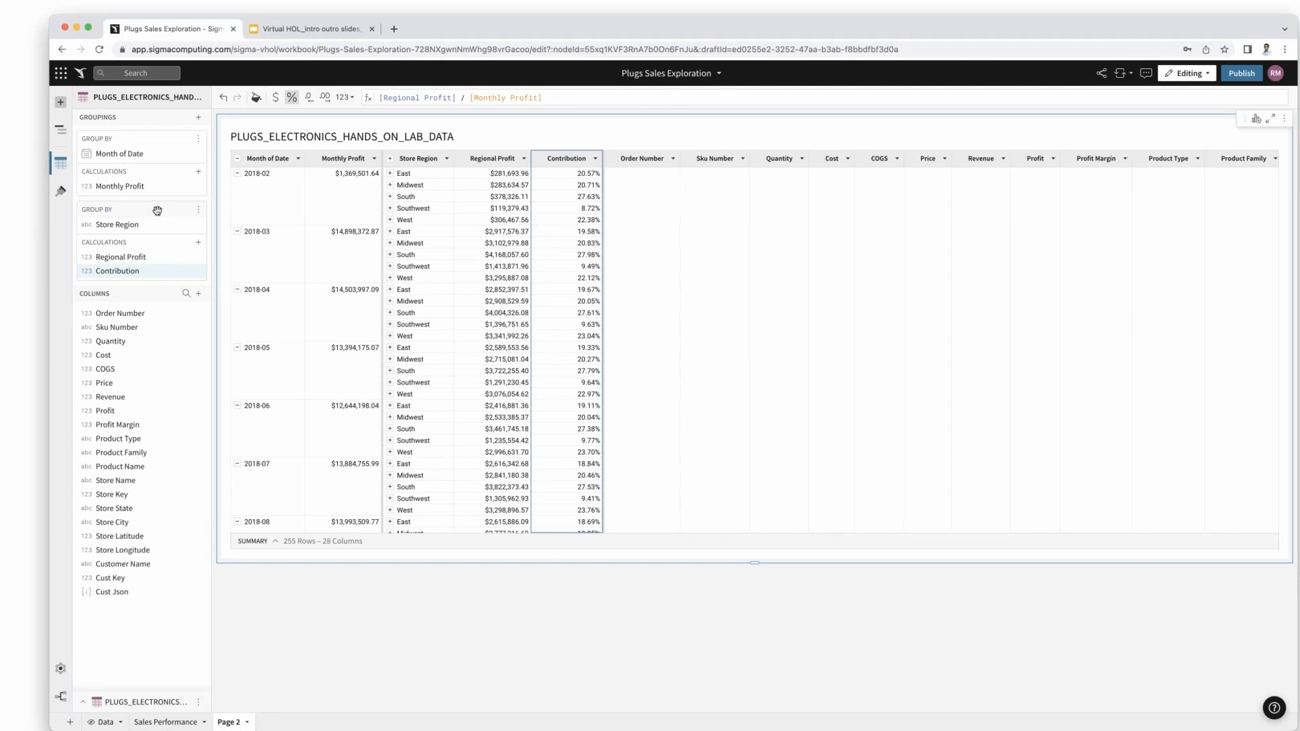
# - Show totals for the Store Region grouping
pyautogui.moveTo(165, 210)
pyautogui.mouseDown()
pyautogui.moveTo(164, 142)
pyautogui.moveTo(164, 211)
pyautogui.mouseUp()
pyautogui.click(447, 159)
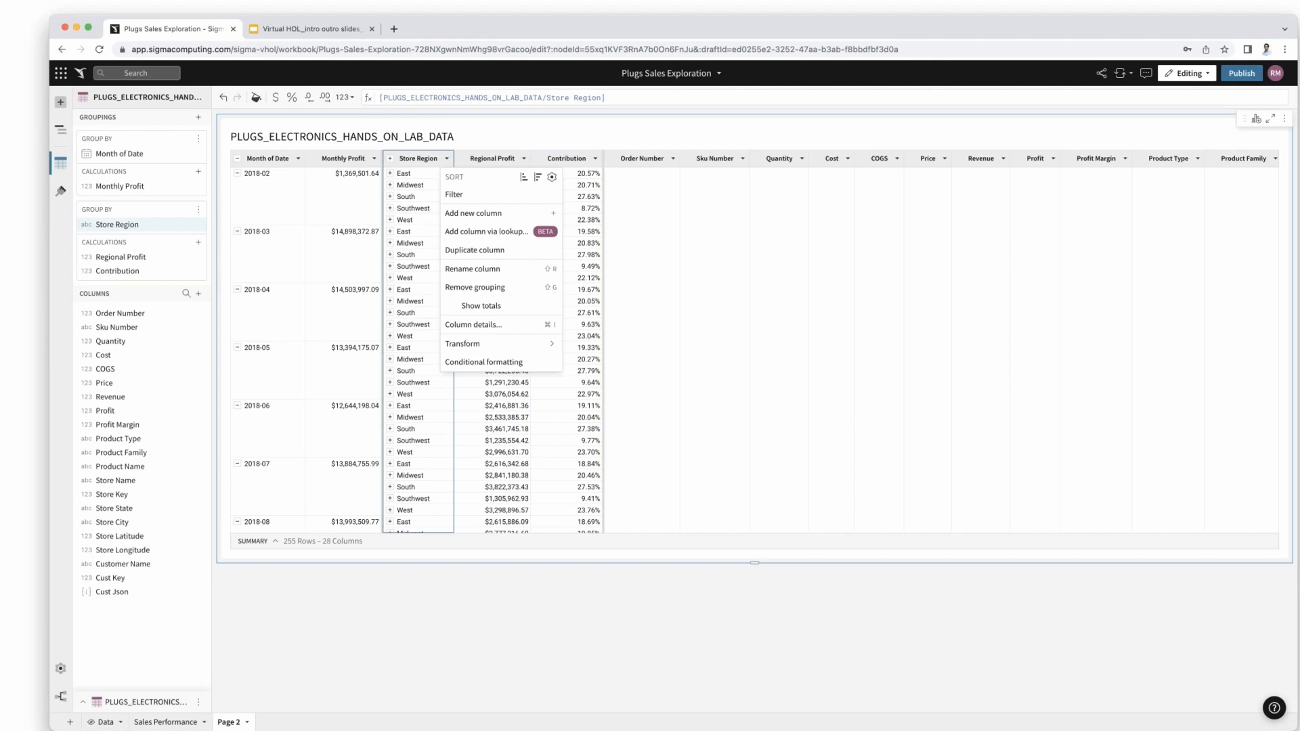
pyautogui.click(492, 307)
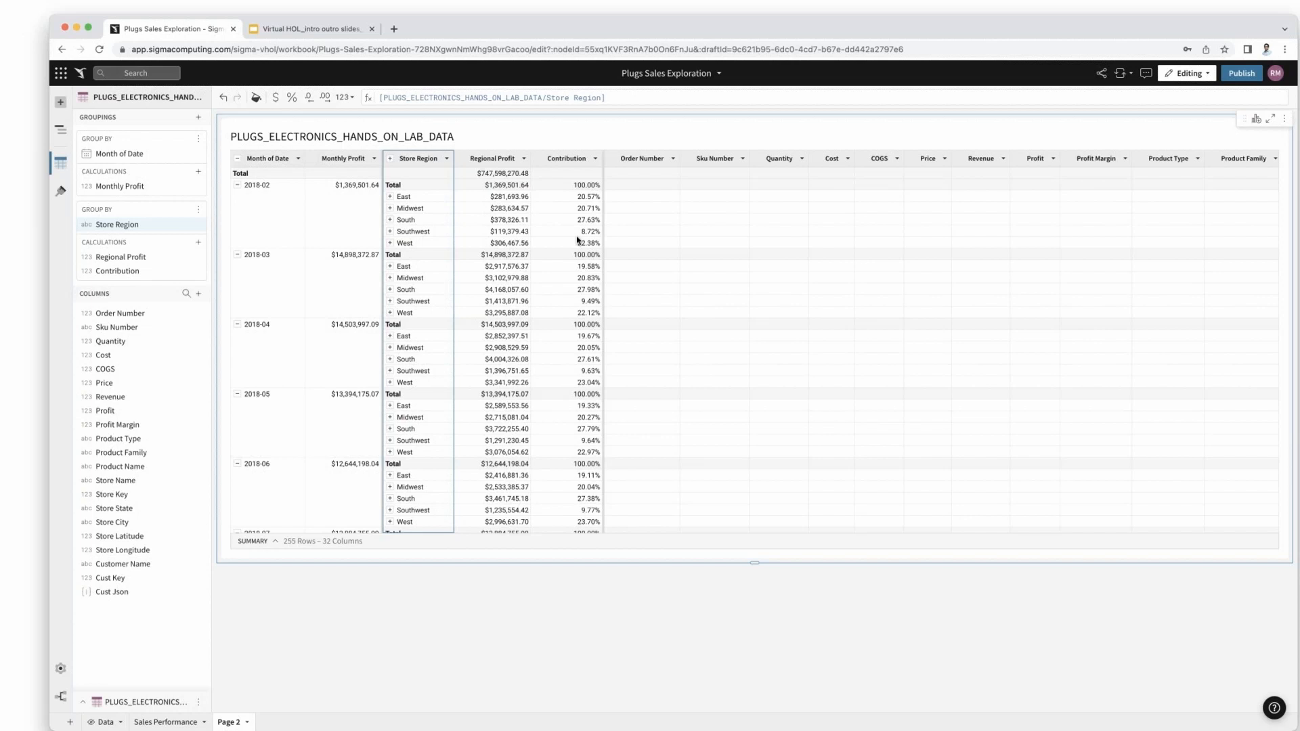
# - Apply conditional formatting to the Regional Profit column with a background color scale
pyautogui.click(525, 159)
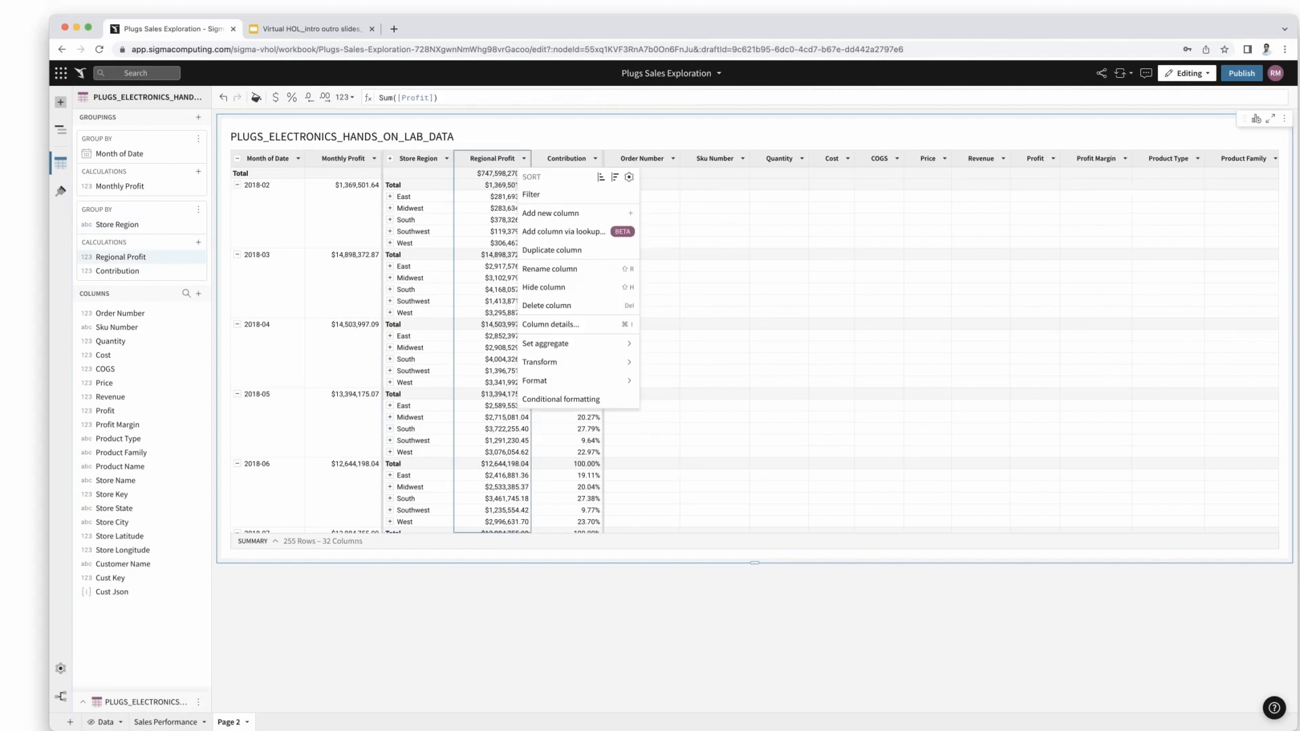
pyautogui.click(586, 401)
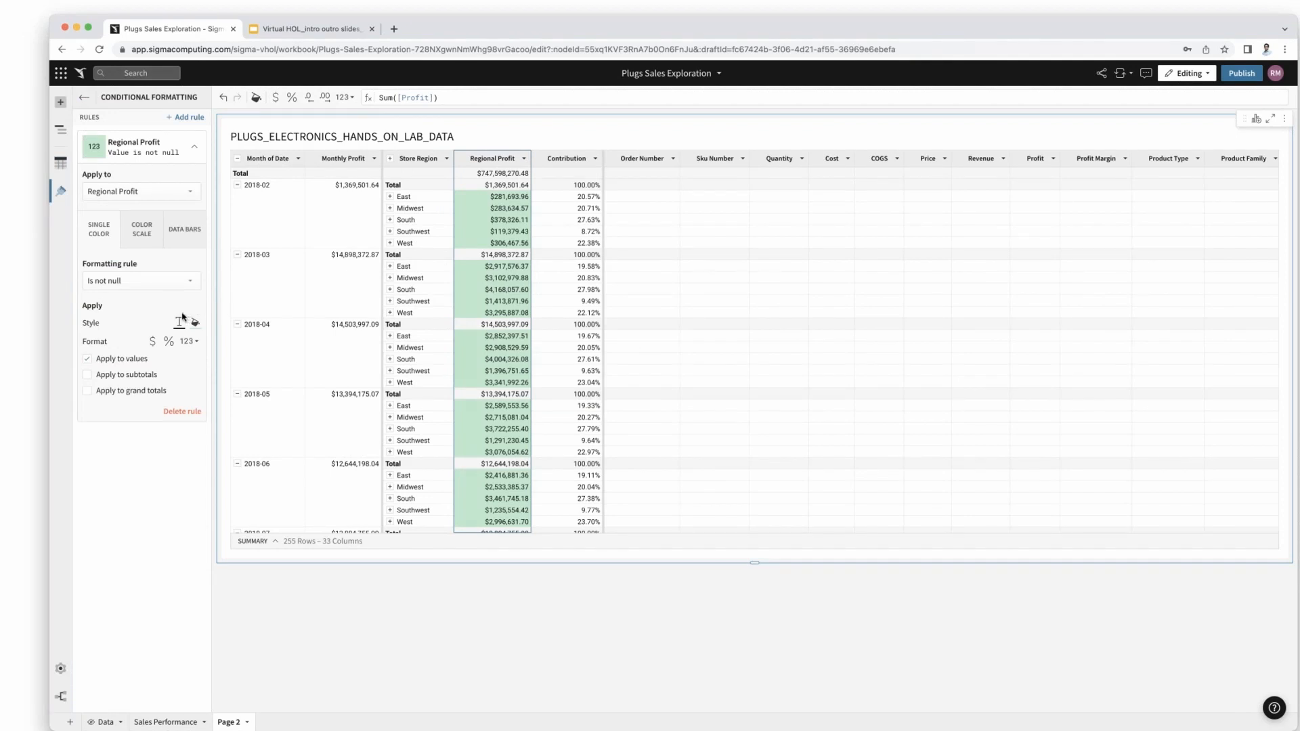
pyautogui.click(143, 238)
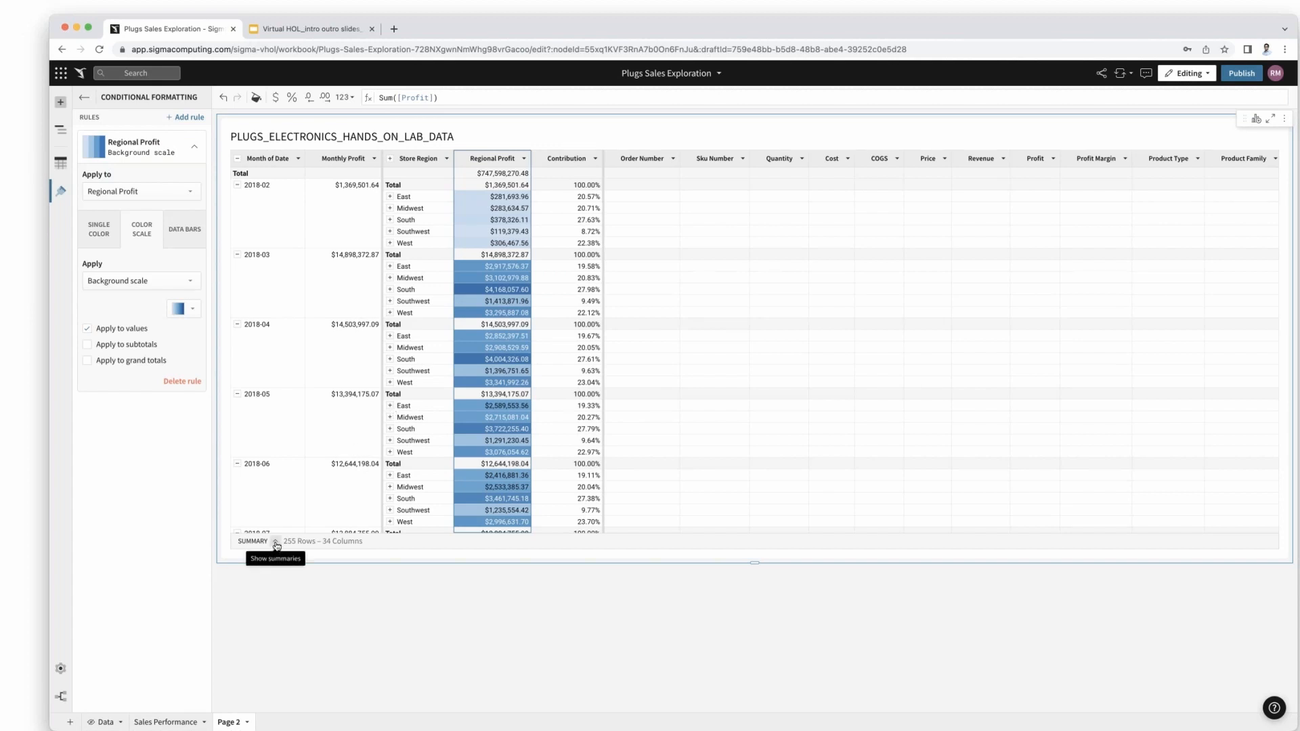
# - Expand the table's summary bar and add a summary that aggregates the Revenue column
pyautogui.click(277, 546)
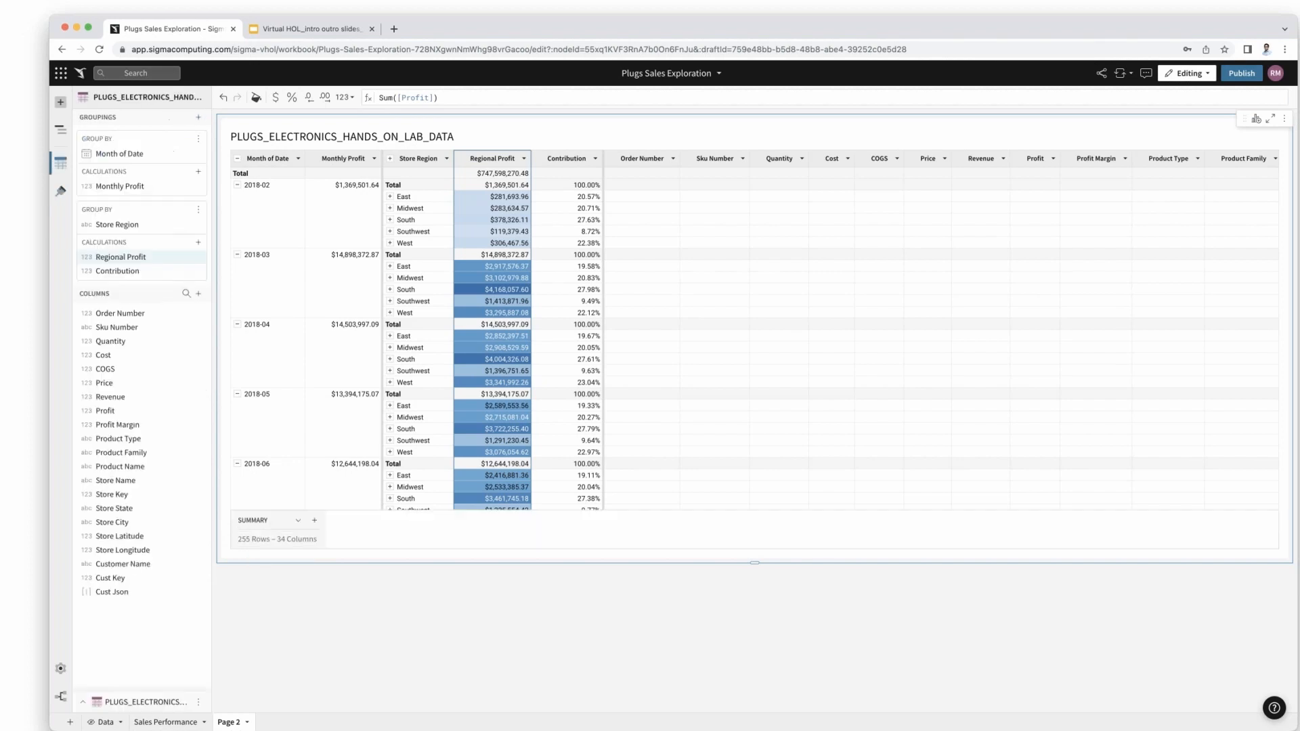
pyautogui.click(315, 522)
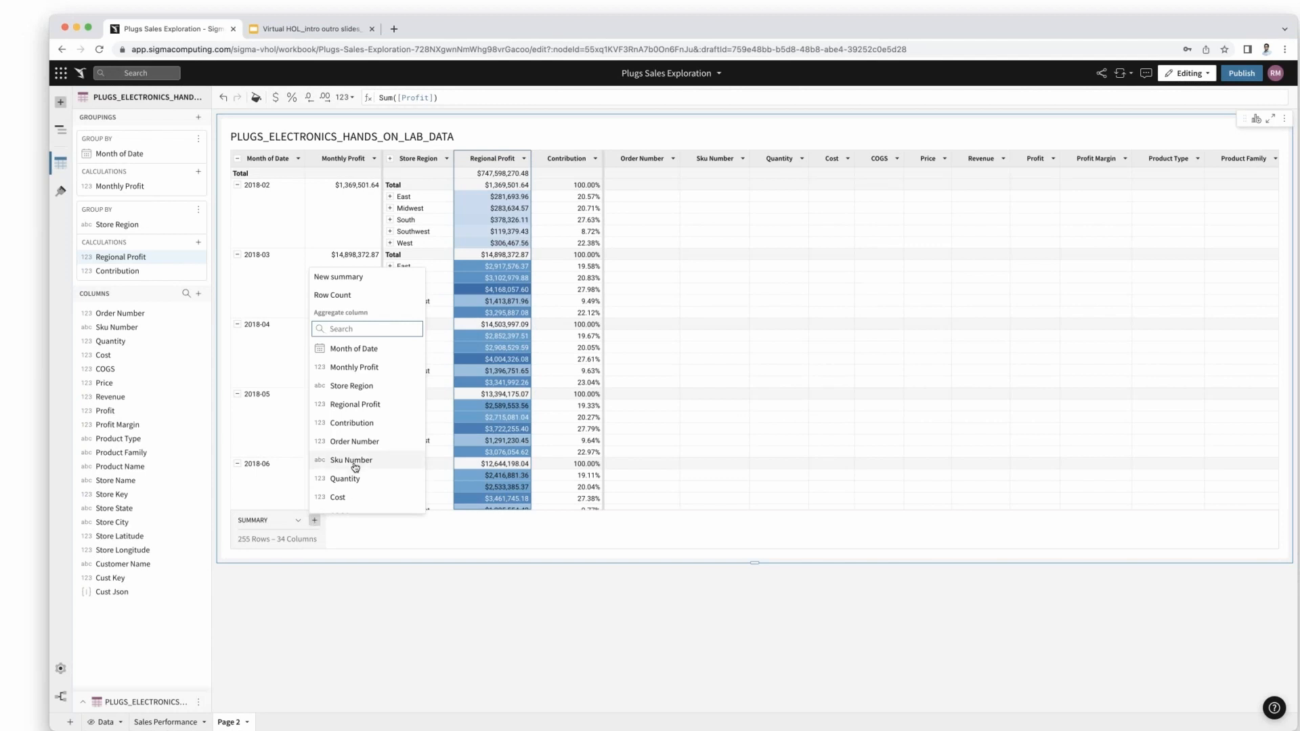
pyautogui.scroll(-3, 353, 468)
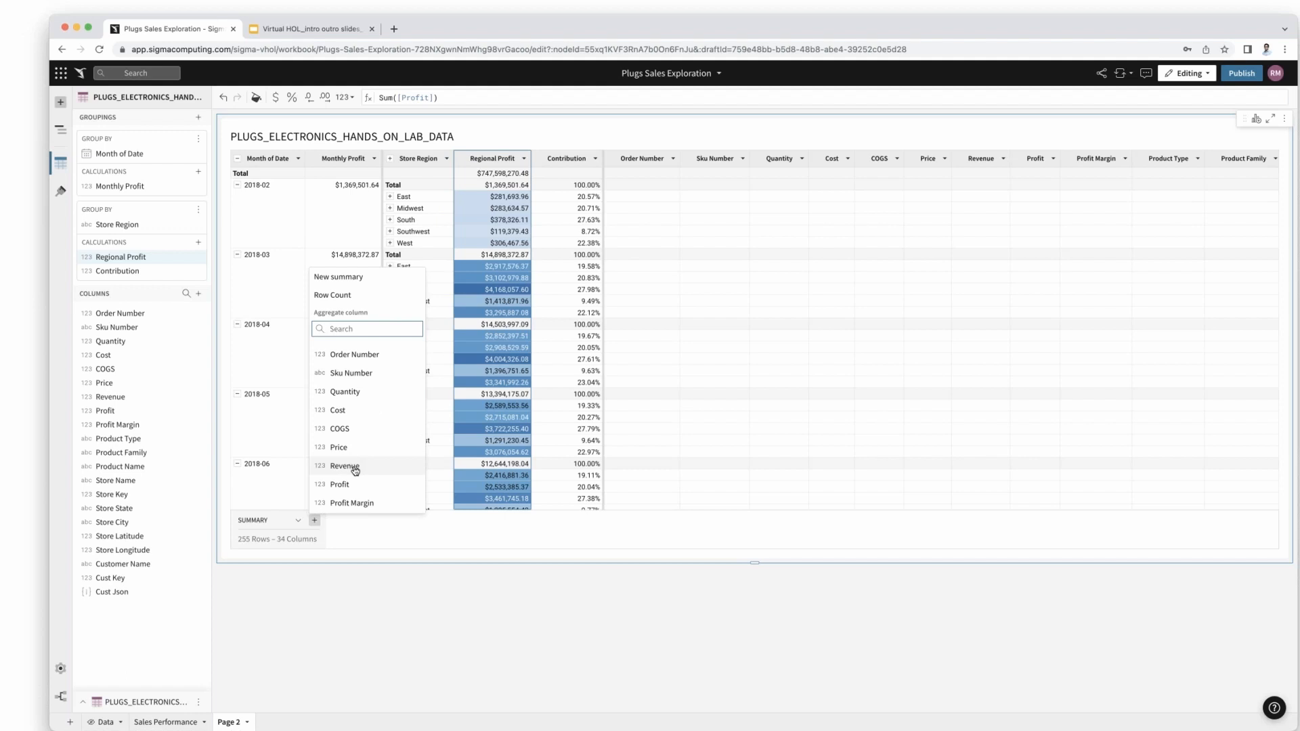
pyautogui.click(353, 467)
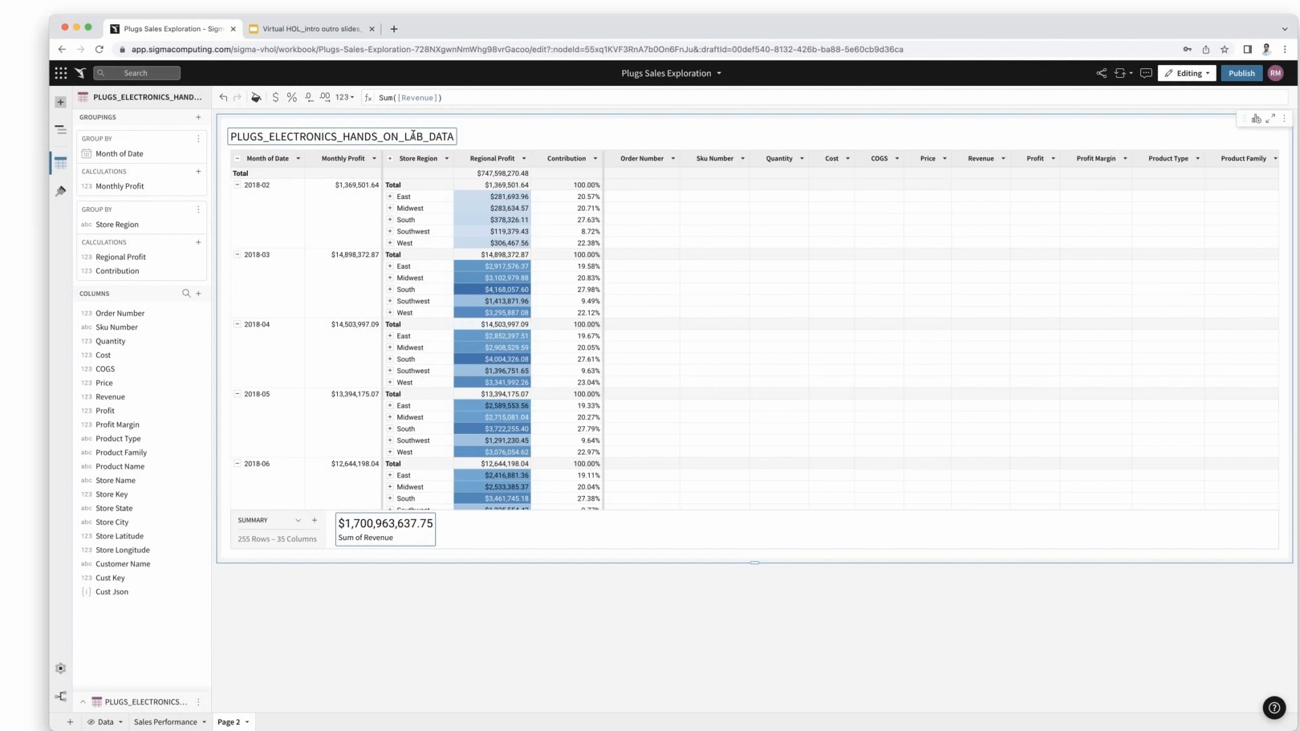
# - Add a summary that aggregates the COGS column to the table's summary bar
pyautogui.click(318, 525)
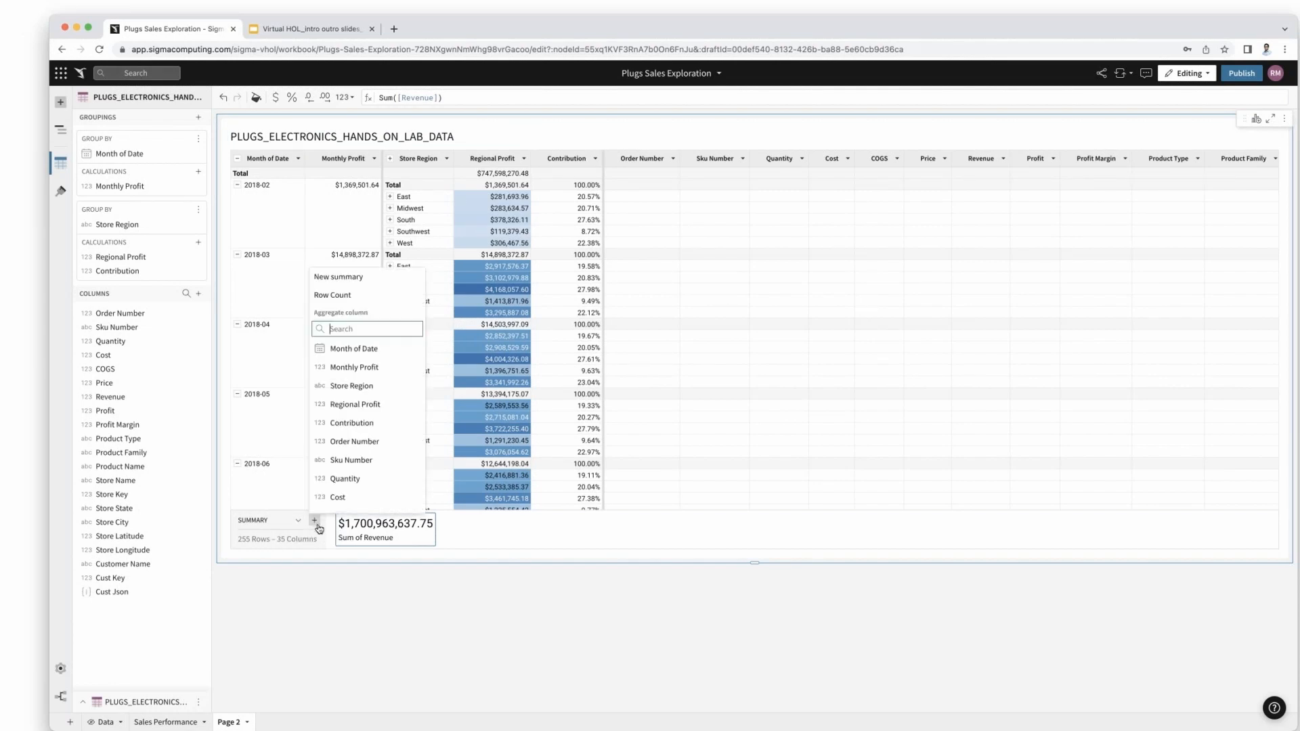
pyautogui.scroll(-3, 354, 495)
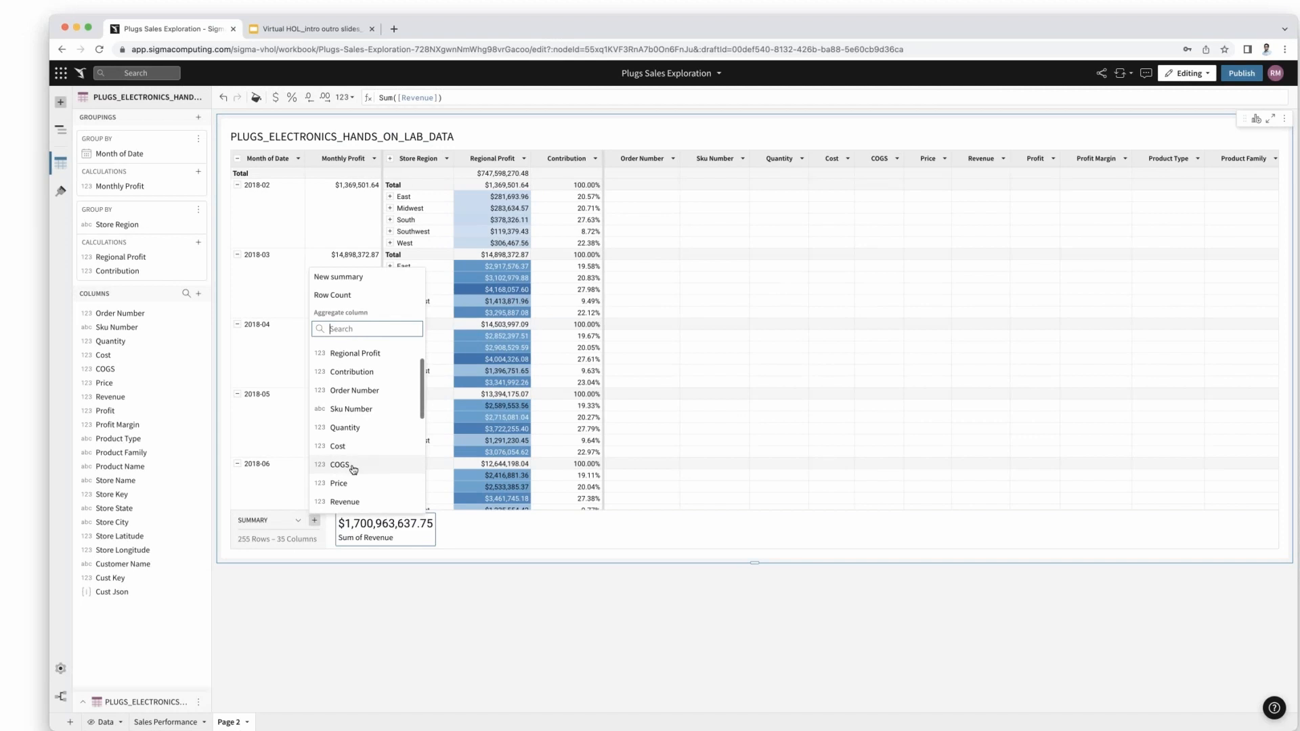
pyautogui.click(353, 468)
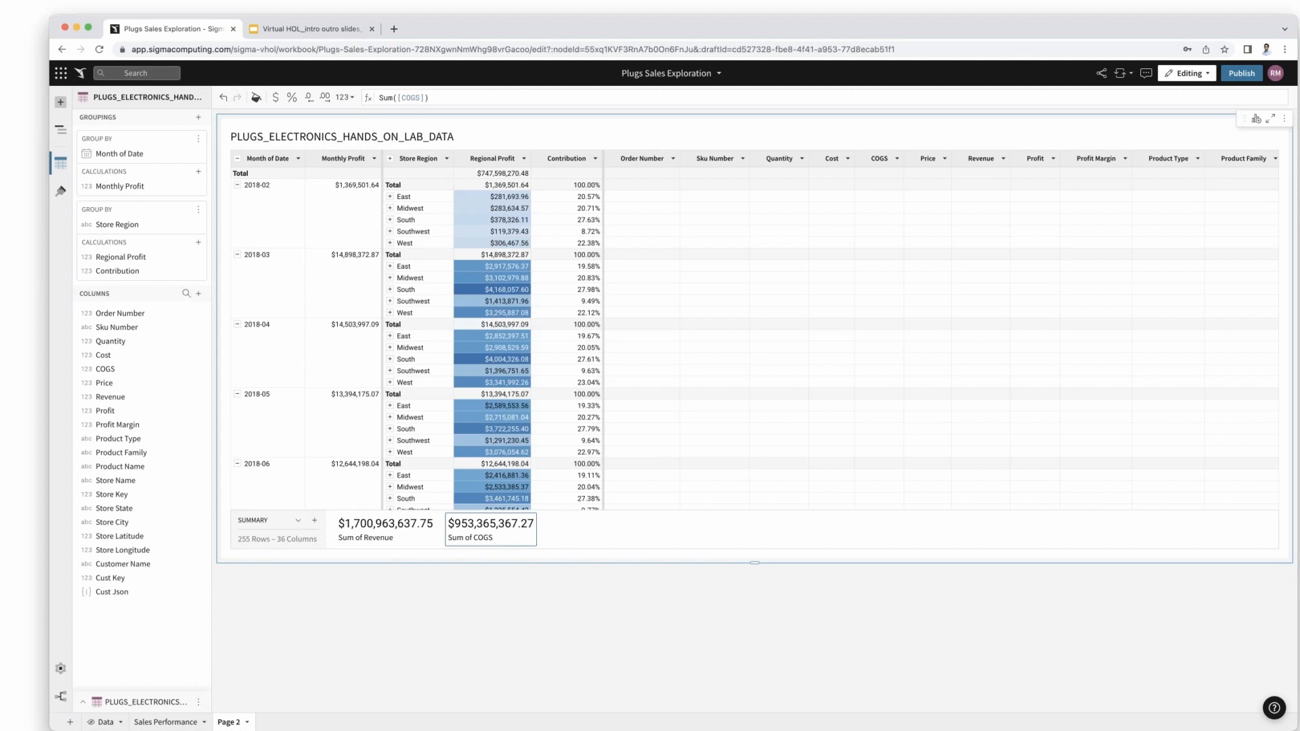
# - Add a new summary to the table's summary bar with the formula [Sum of Revenue] - [Sum of COGS]
pyautogui.click(315, 521)
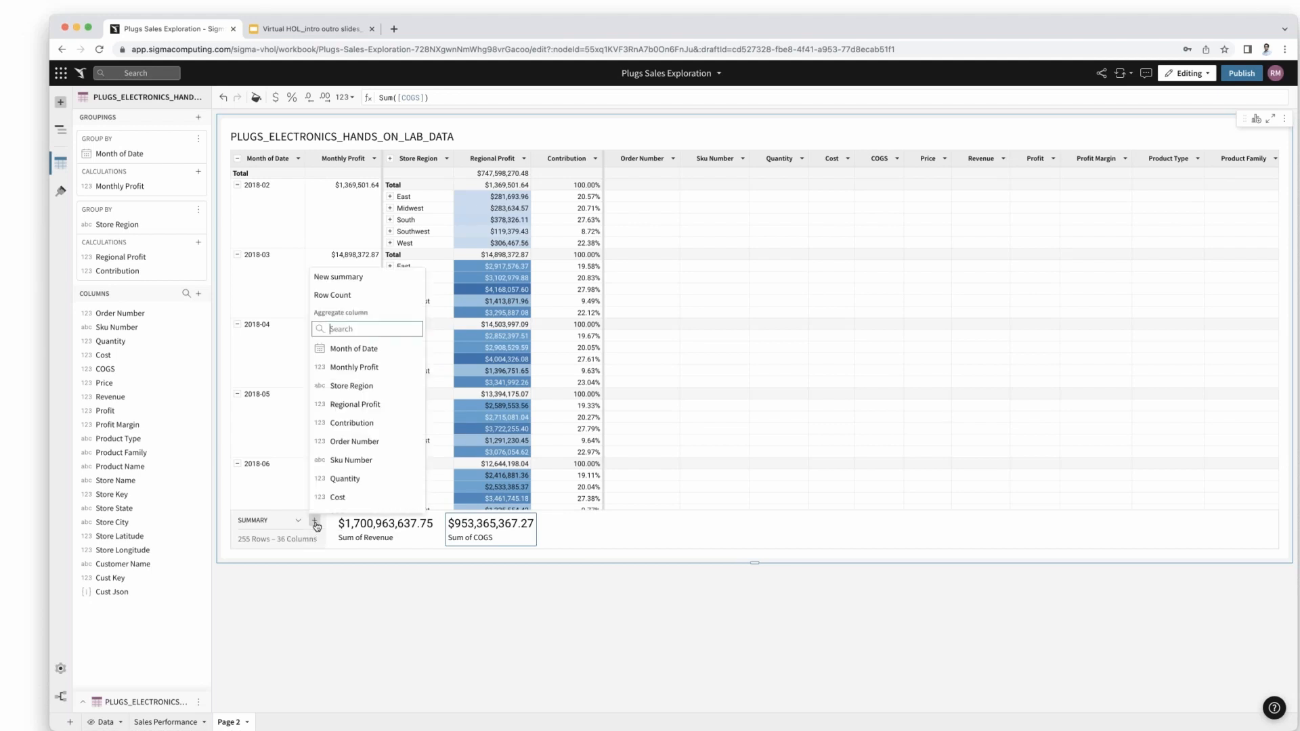
pyautogui.click(355, 279)
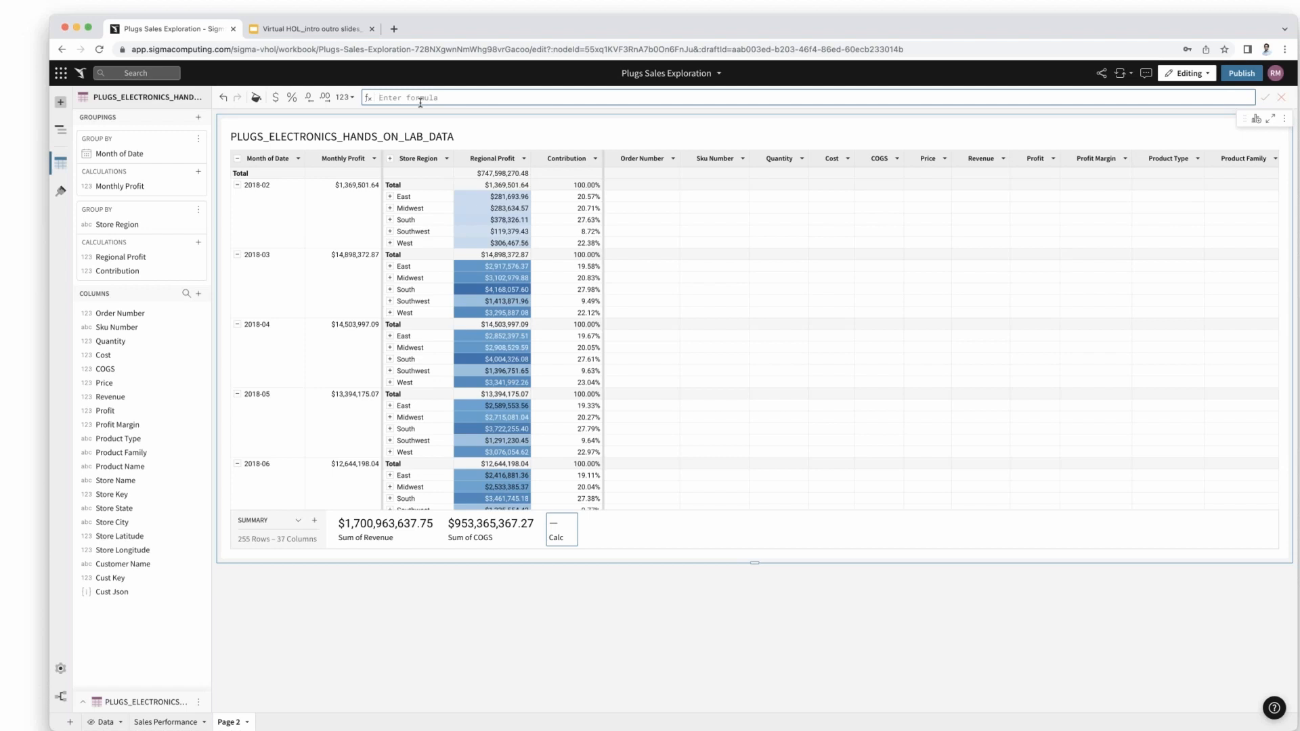
pyautogui.write('Sum')
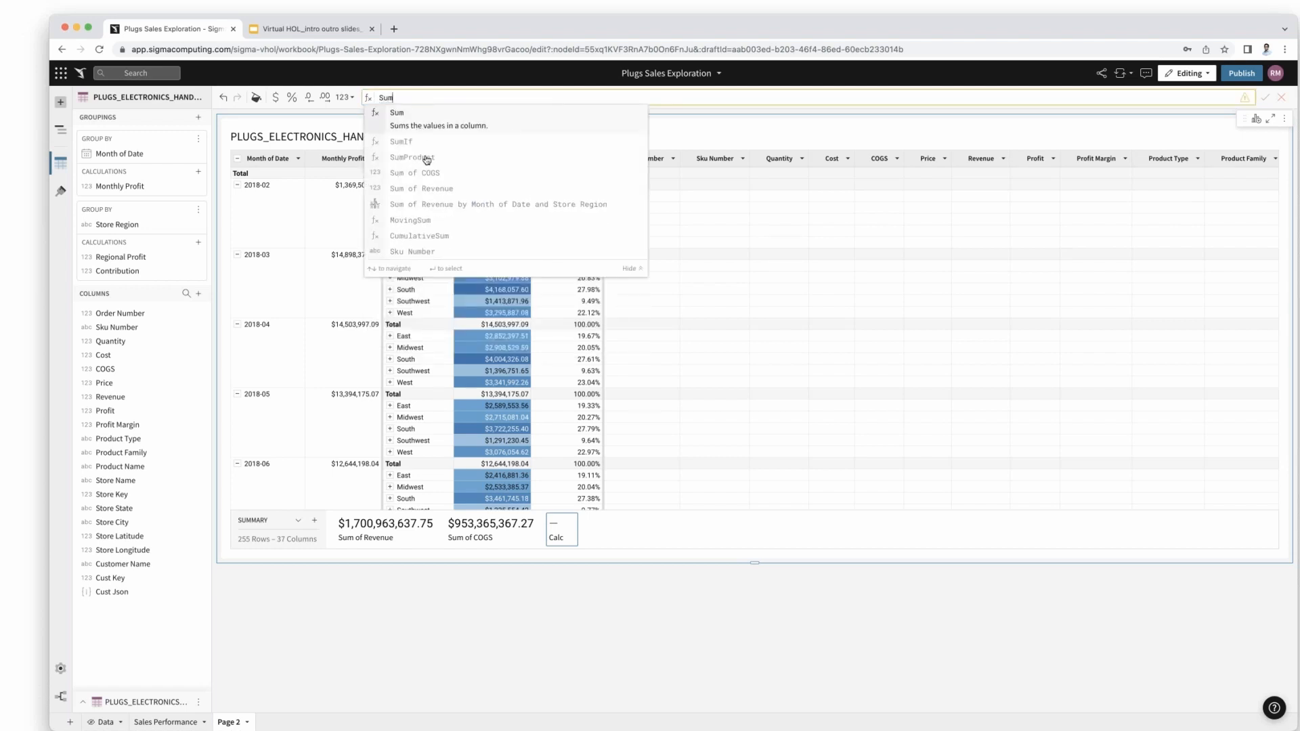
pyautogui.click(431, 177)
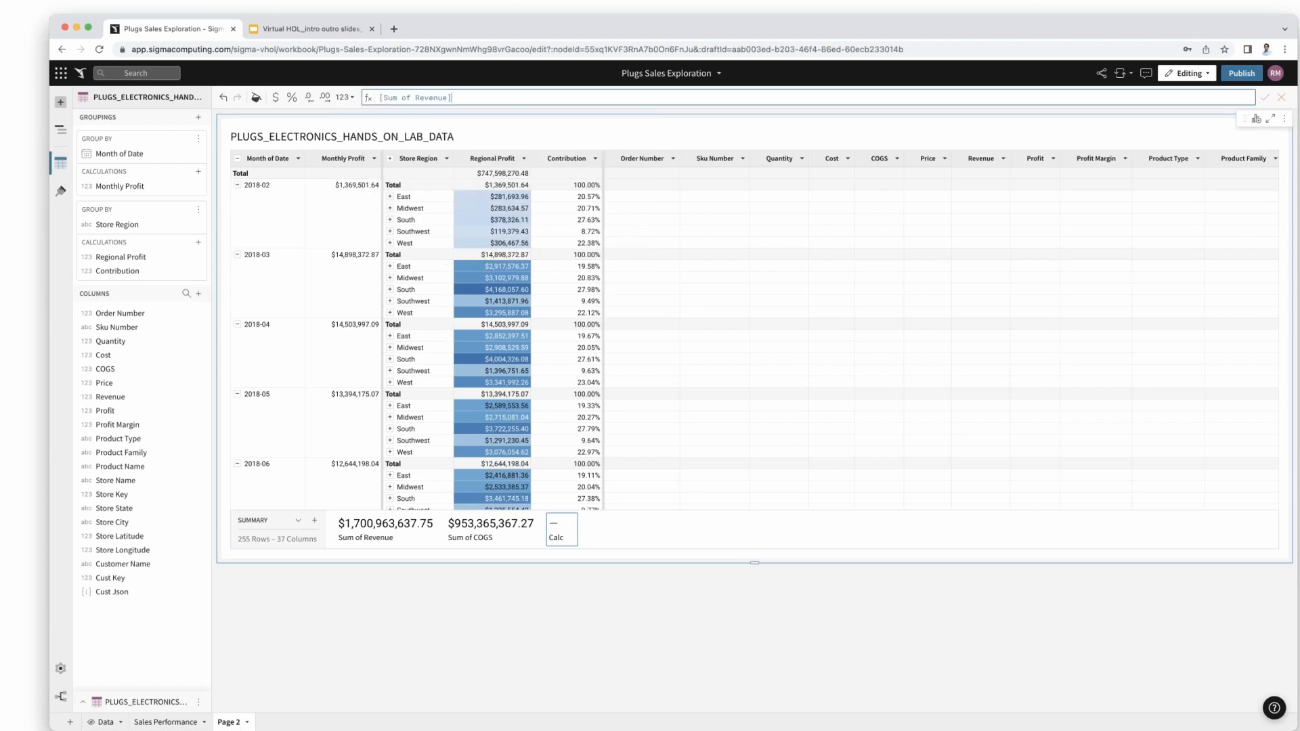
pyautogui.write('-Sum')
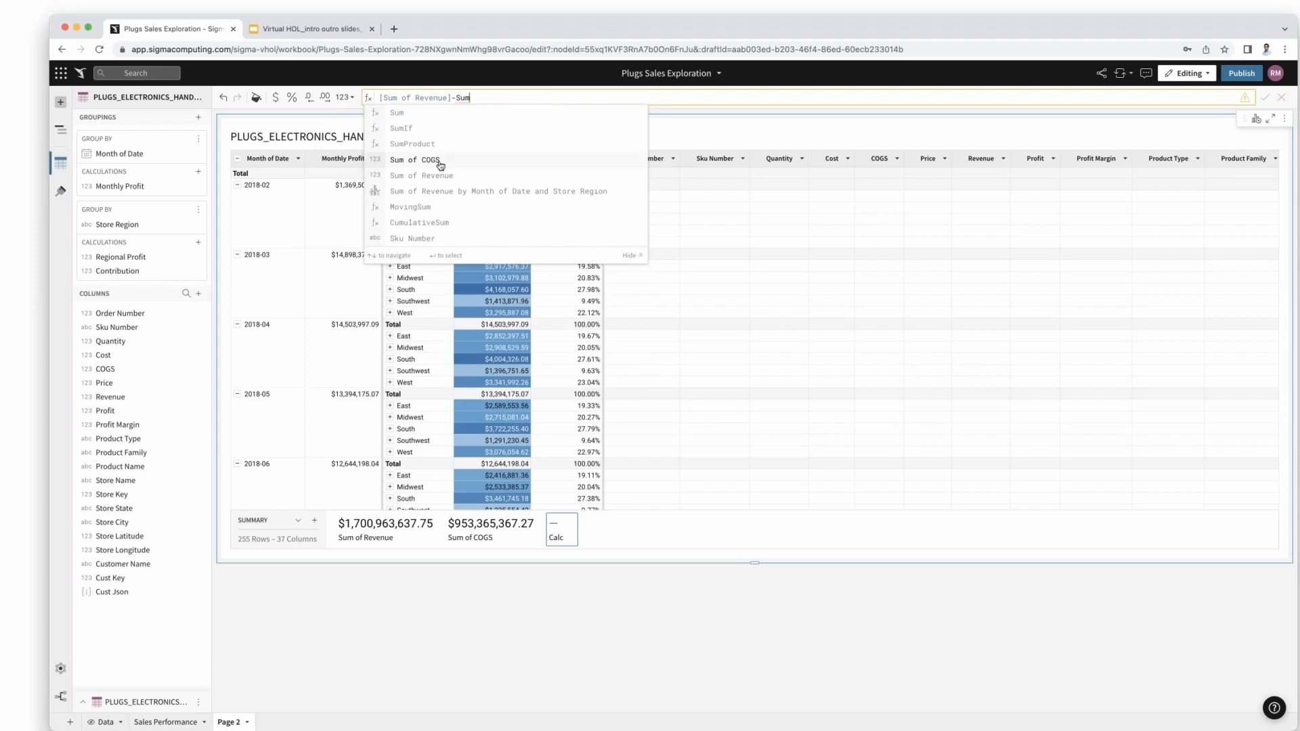
pyautogui.click(440, 161)
pyautogui.press('Return')
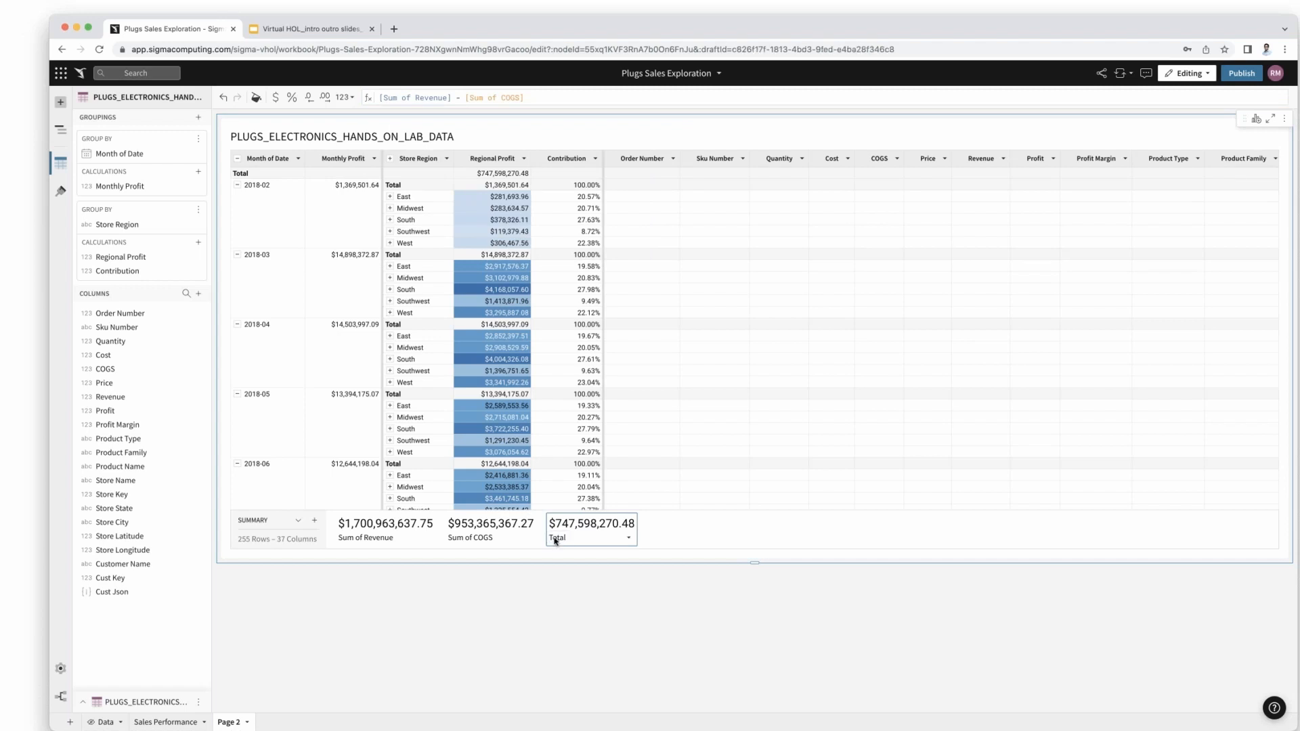
# - Rename the summary that subtracts COGS from revenue as Profit
pyautogui.doubleClick(555, 538)
pyautogui.write('Profit')
pyautogui.press('Return')
# - Switch to the Virtual HOL intro outro presentation in Google Slides, start the slideshow and advance to the "Time for a Poll" slide
pyautogui.click(335, 32)
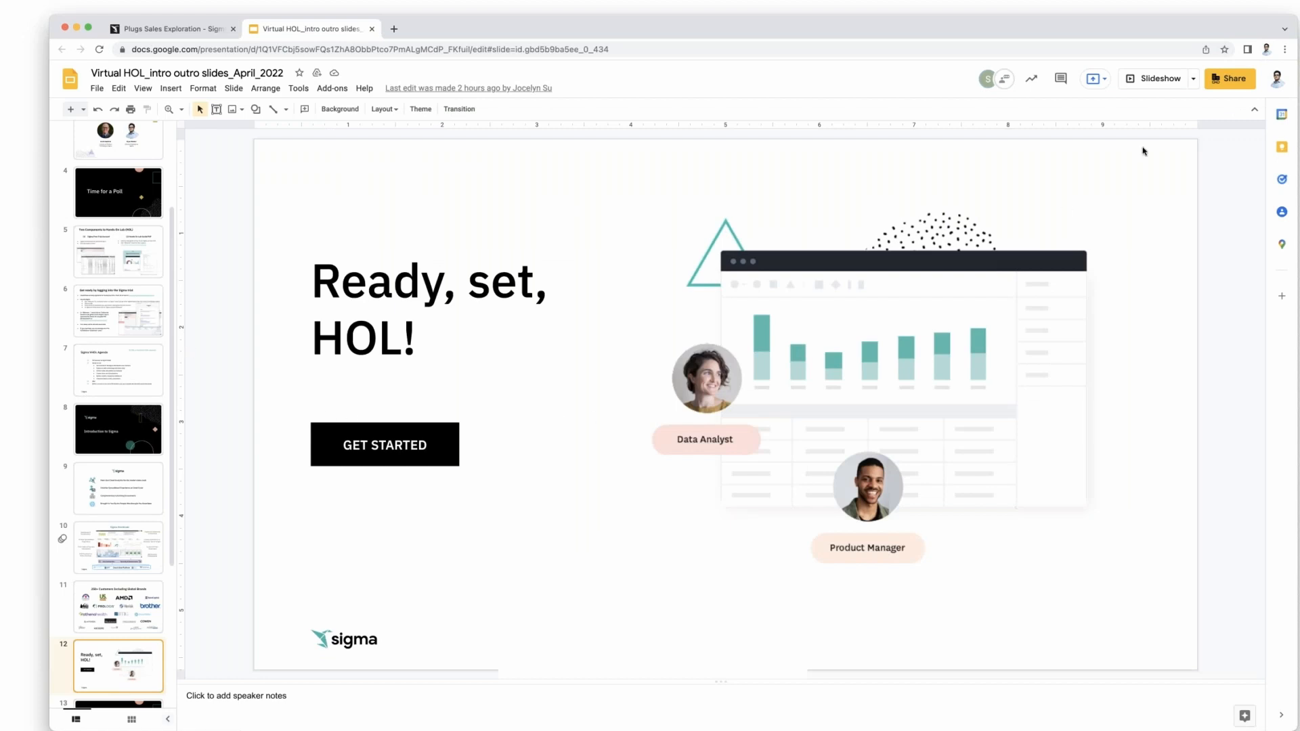
pyautogui.click(1158, 80)
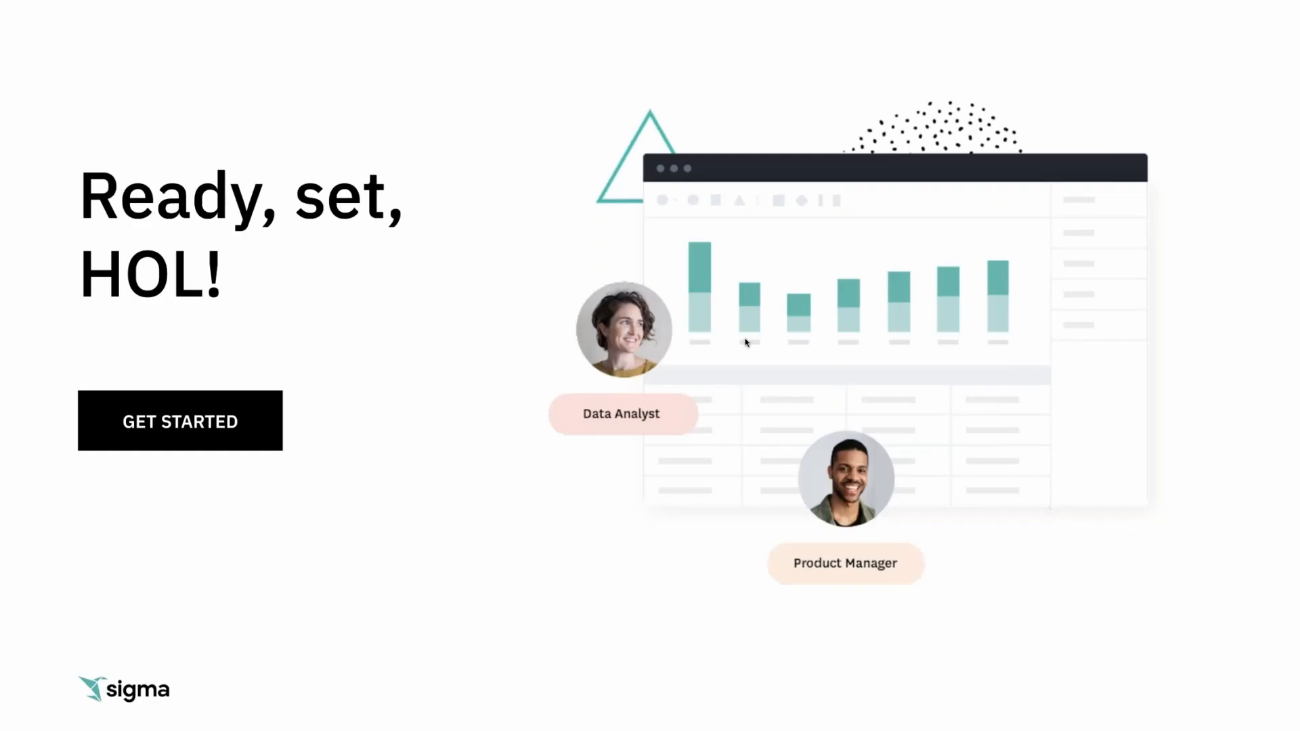
pyautogui.press('Right')
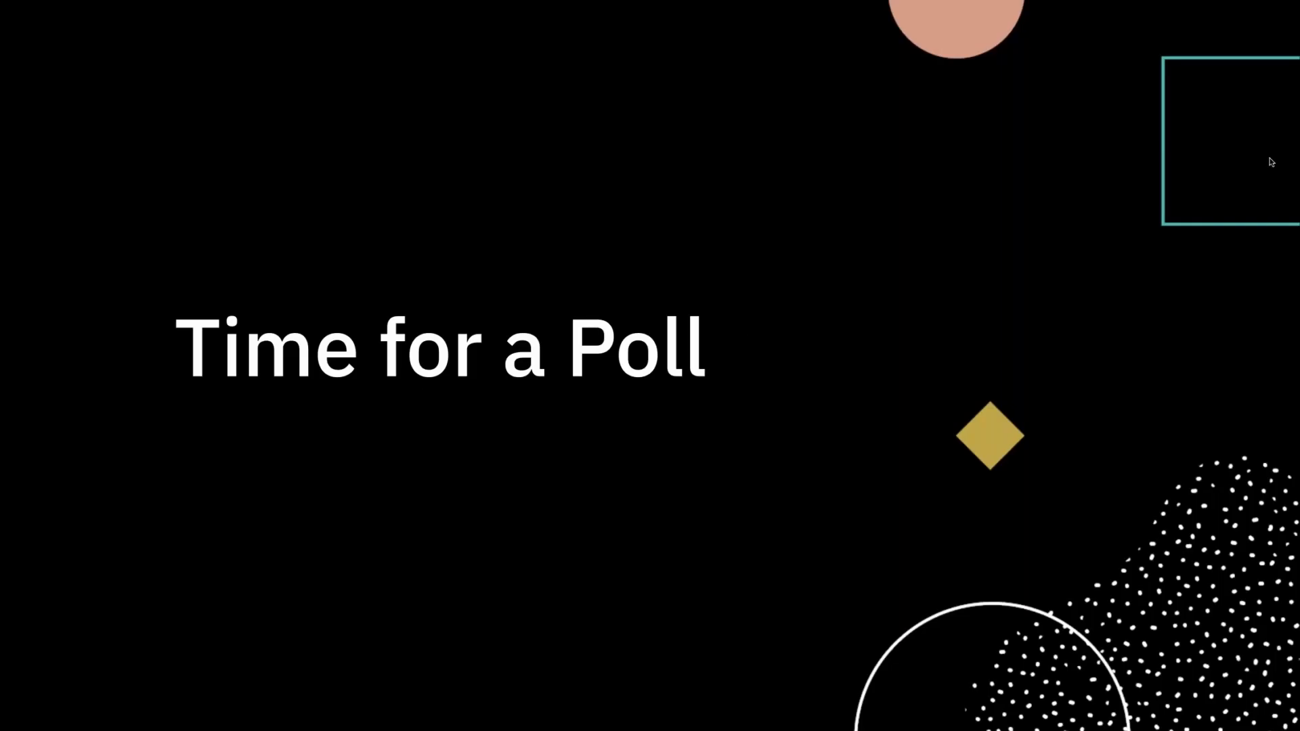